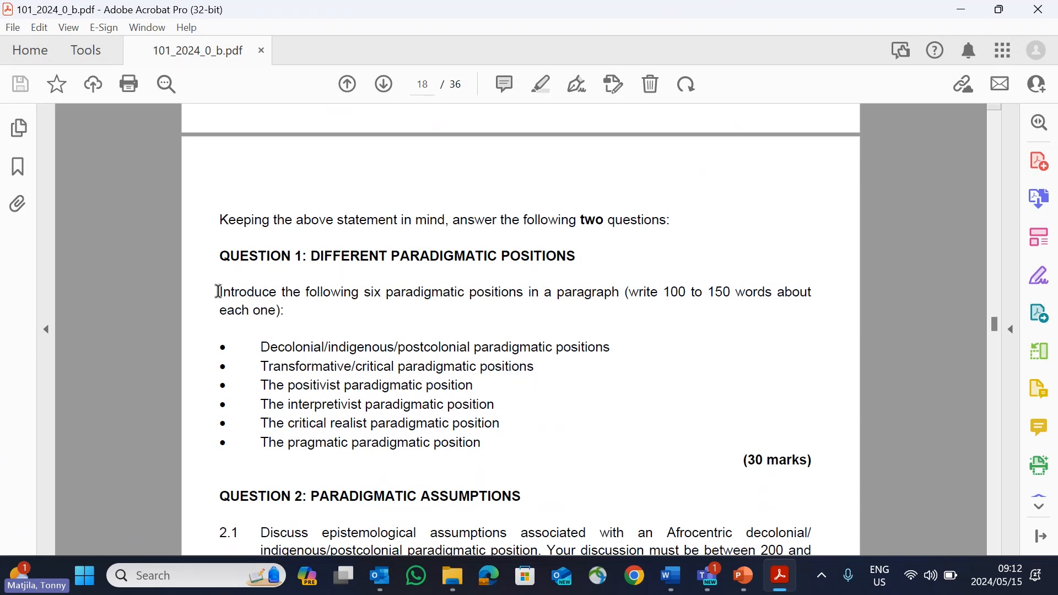
# Step: Examine the Question 1 instructions, word limit and list of paradigmatic positions, along with the start of Question 2
pyautogui.moveTo(219, 291); pyautogui.dragTo(280, 287)
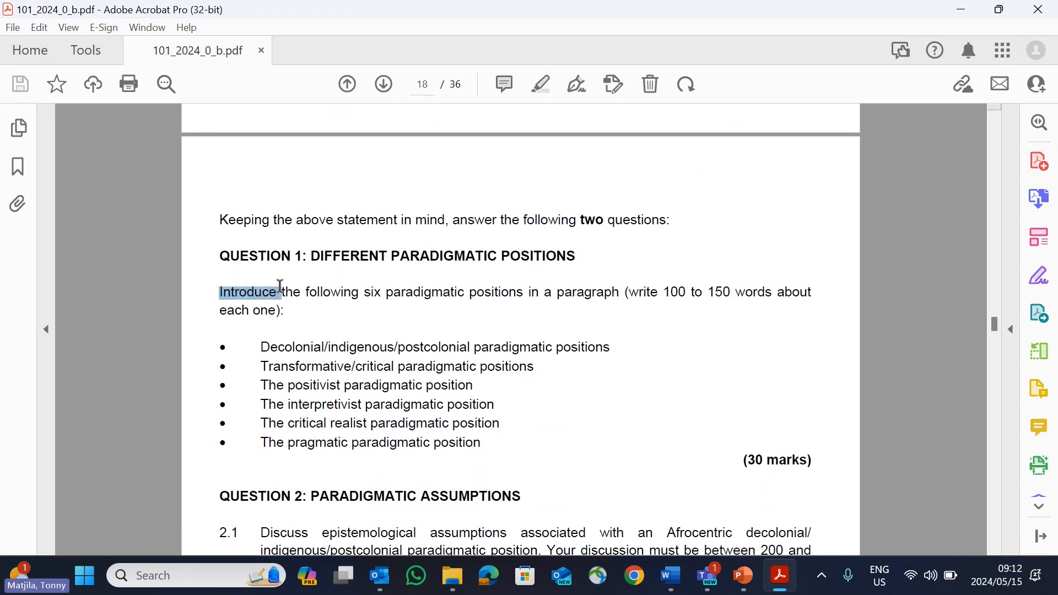
pyautogui.click(534, 370)
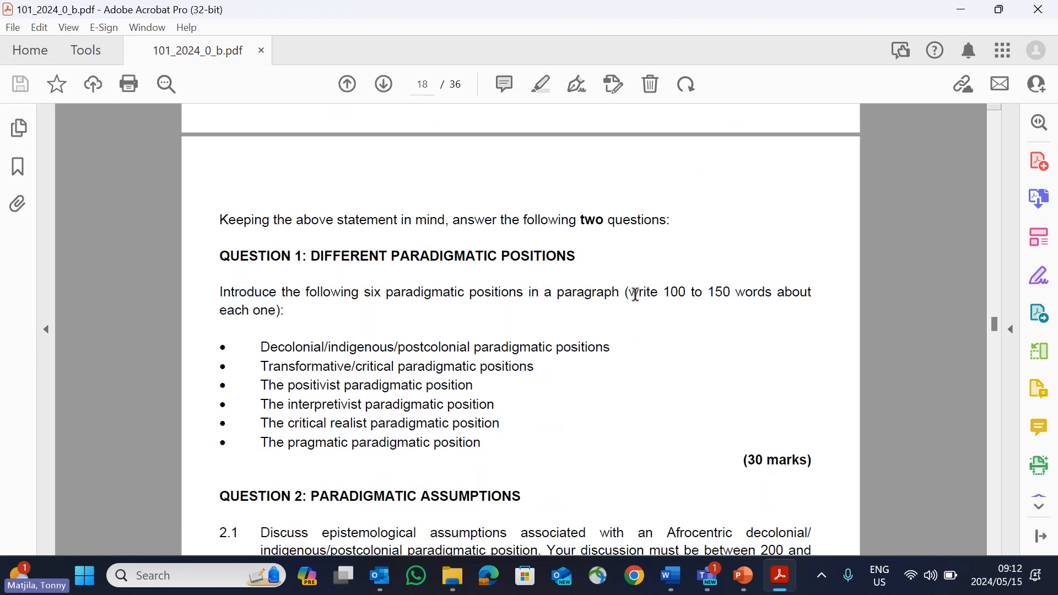
pyautogui.moveTo(634, 294); pyautogui.dragTo(772, 294)
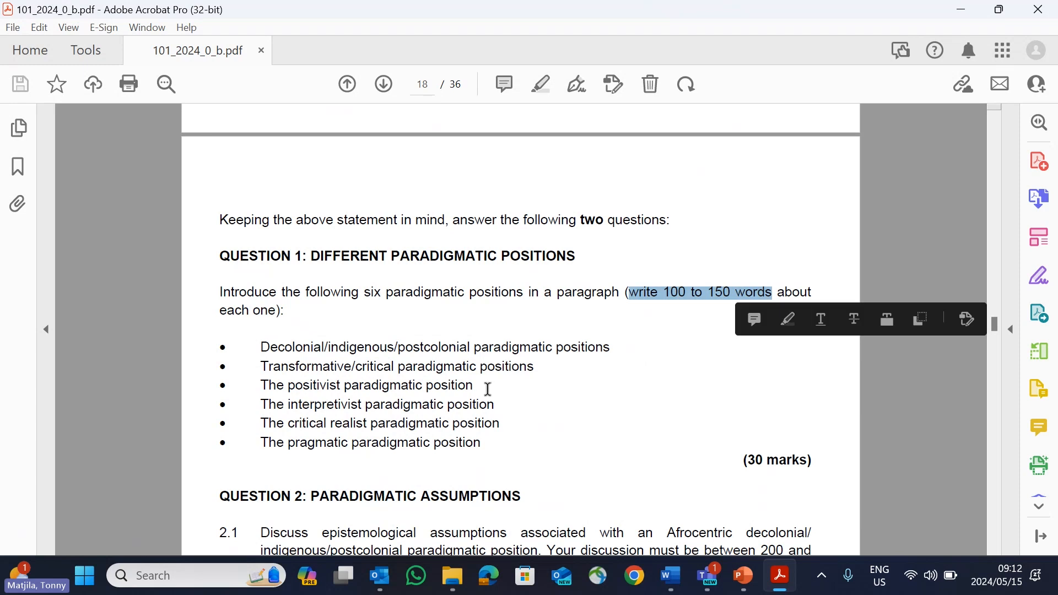
pyautogui.scroll(-1, 509, 386)
pyautogui.click(512, 388)
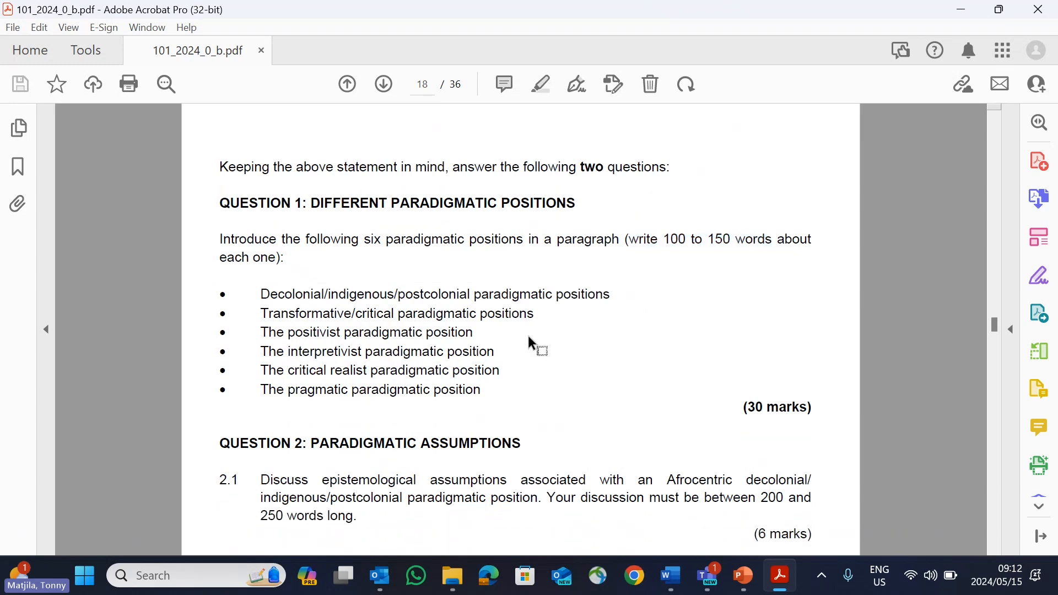
pyautogui.scroll(-1, 460, 331)
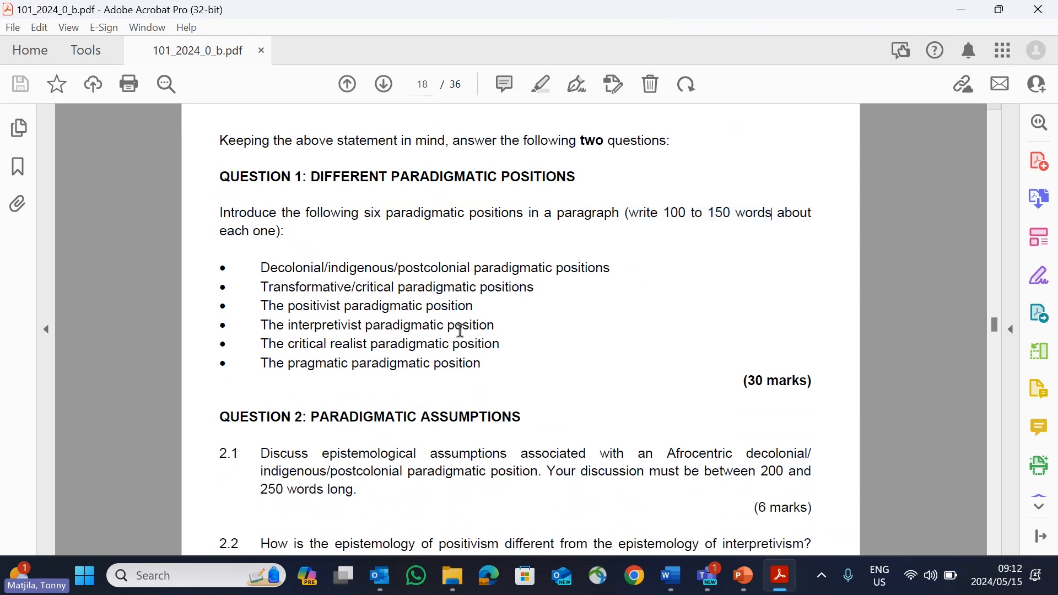
pyautogui.scroll(-2, 501, 321)
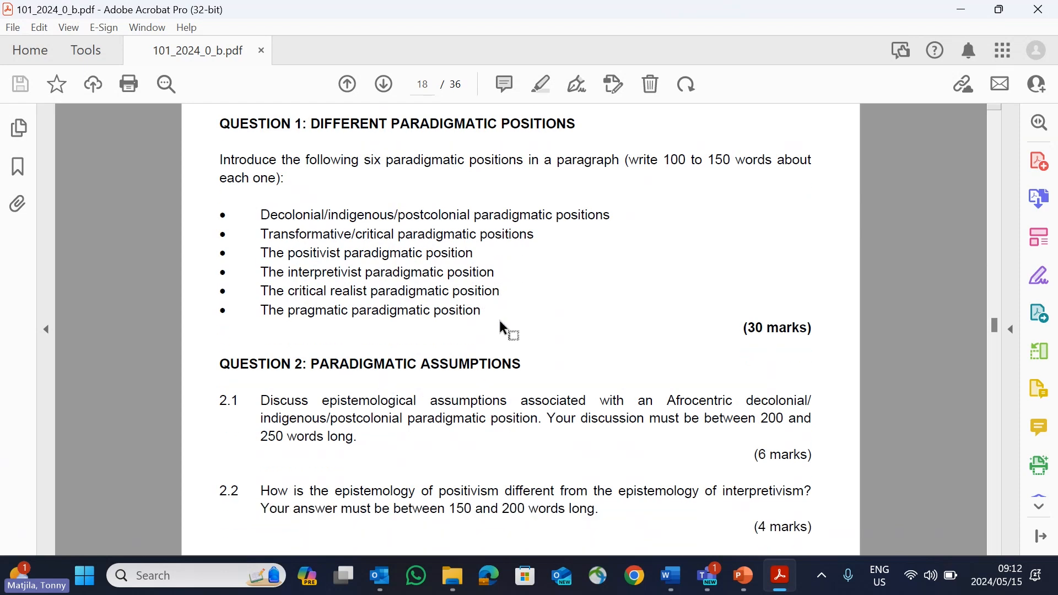
pyautogui.scroll(-10, 329, 373)
pyautogui.scroll(15, 329, 370)
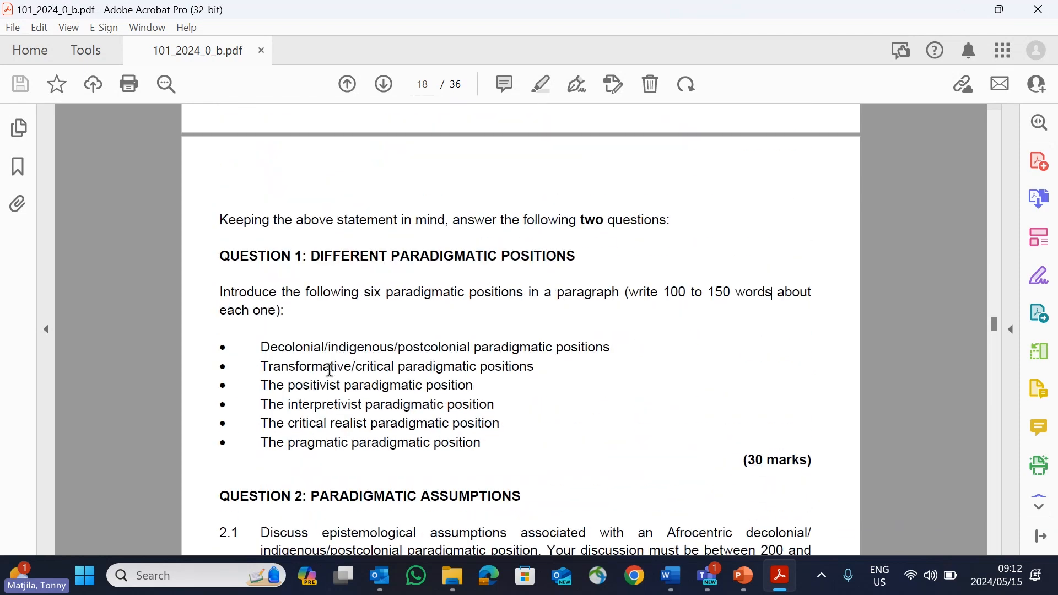
# Step: Switch to Word and close the recovered Document1 without saving it
pyautogui.click(670, 588)
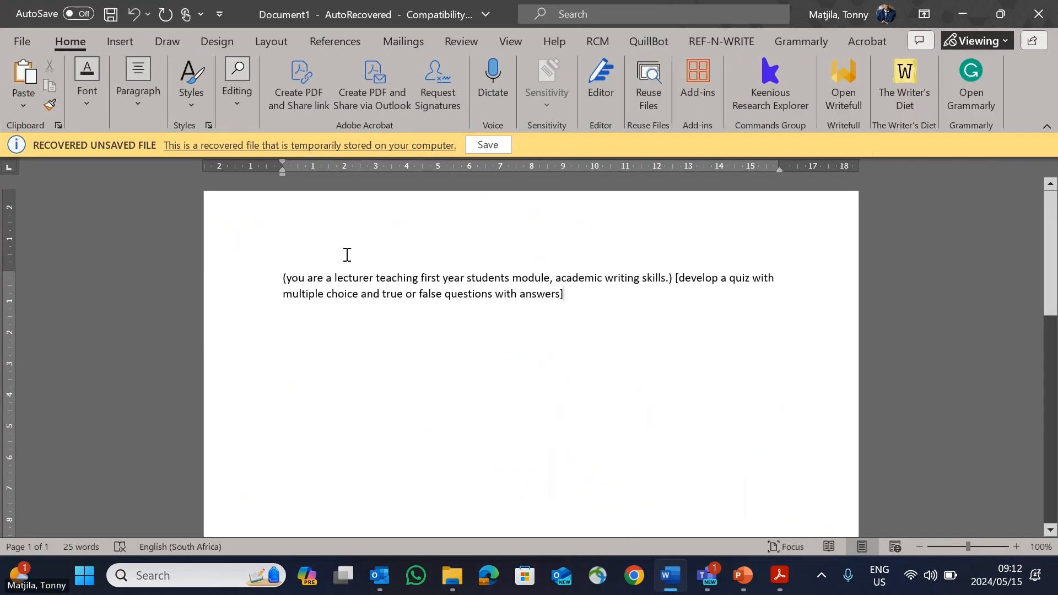
pyautogui.hotkey('ctrl', 'a')
pyautogui.press('BackSpace')
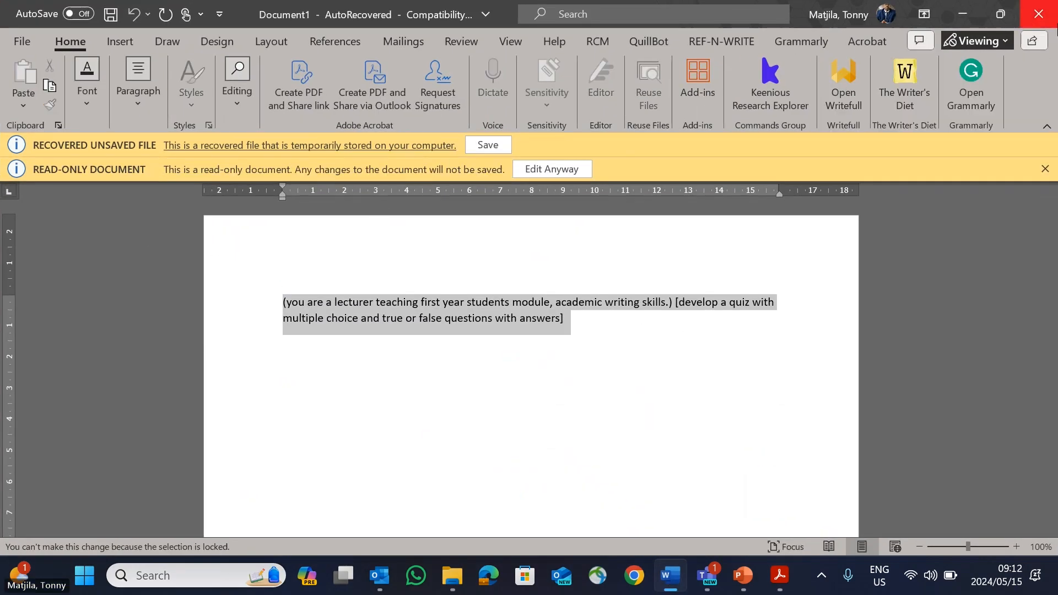
pyautogui.click(1038, 14)
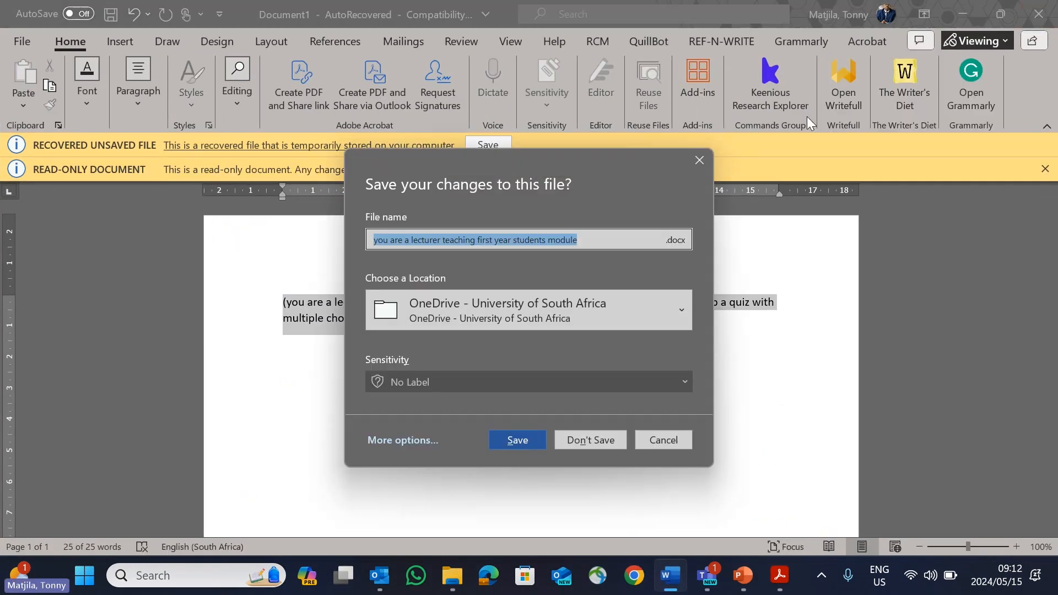
pyautogui.click(606, 439)
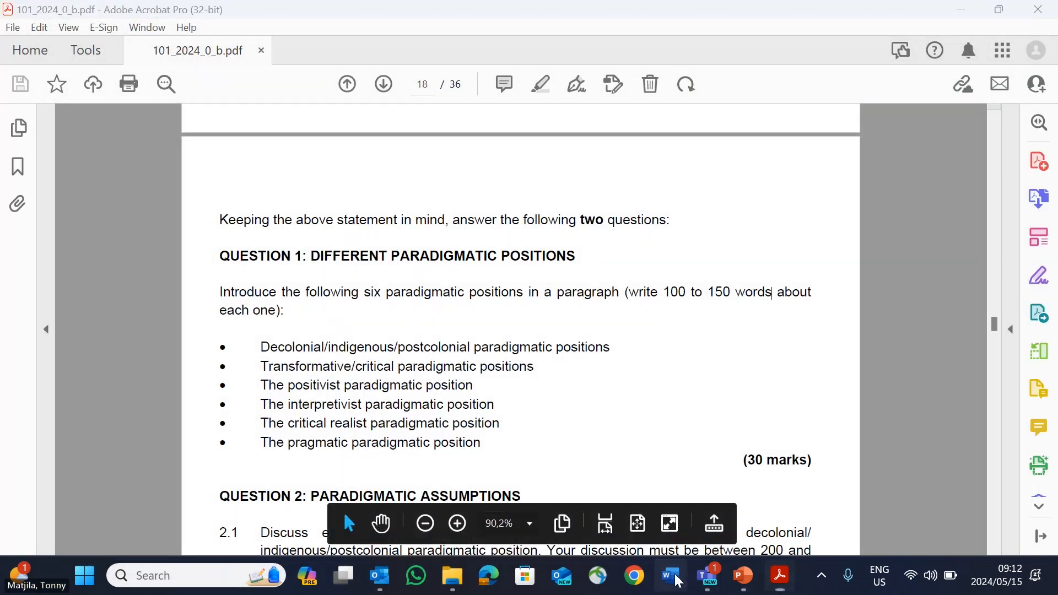
# Step: Create a blank Word document and place its reduced window over the PDF so the question headings stay visible
pyautogui.click(671, 576)
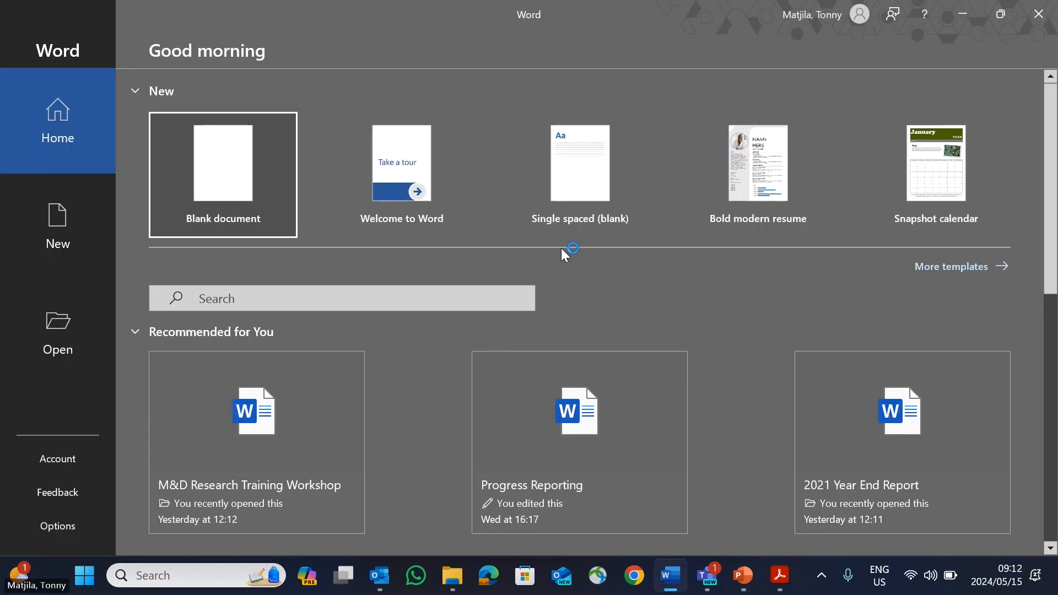
pyautogui.click(163, 168)
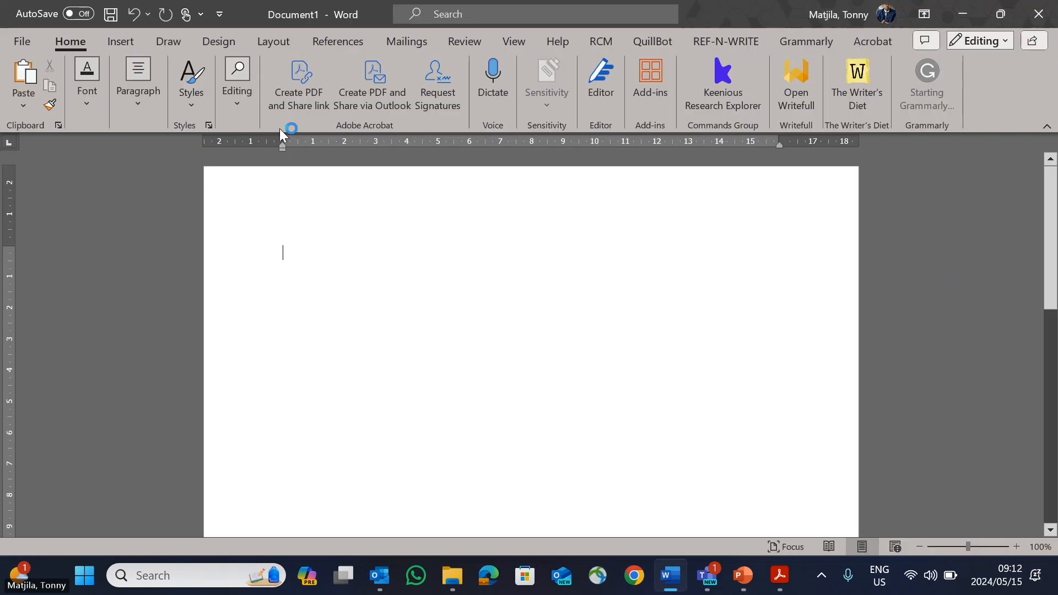
pyautogui.moveTo(250, 11); pyautogui.dragTo(634, 105)
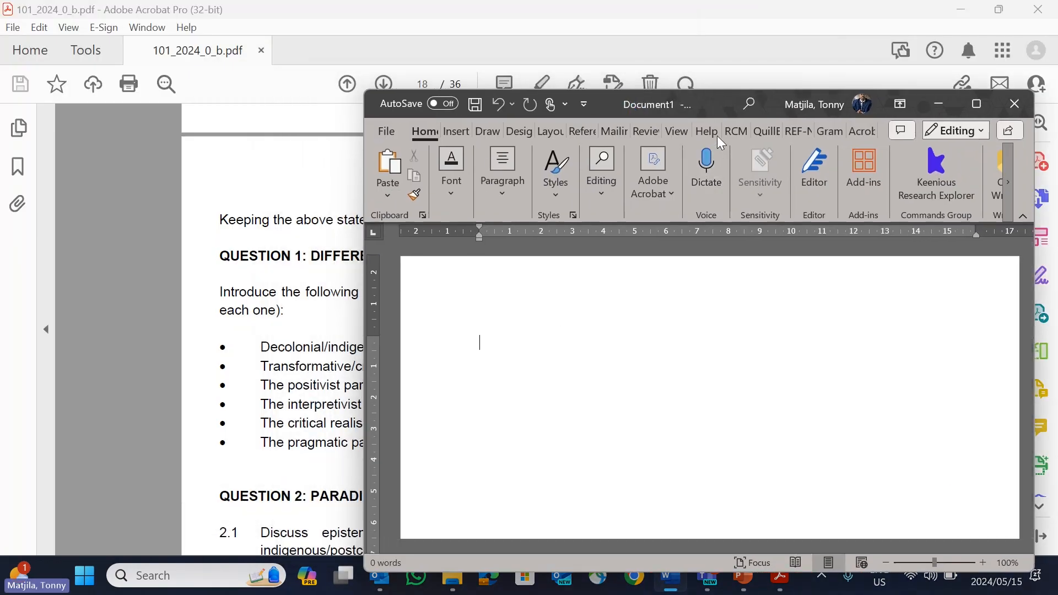
pyautogui.moveTo(715, 105); pyautogui.dragTo(690, 87)
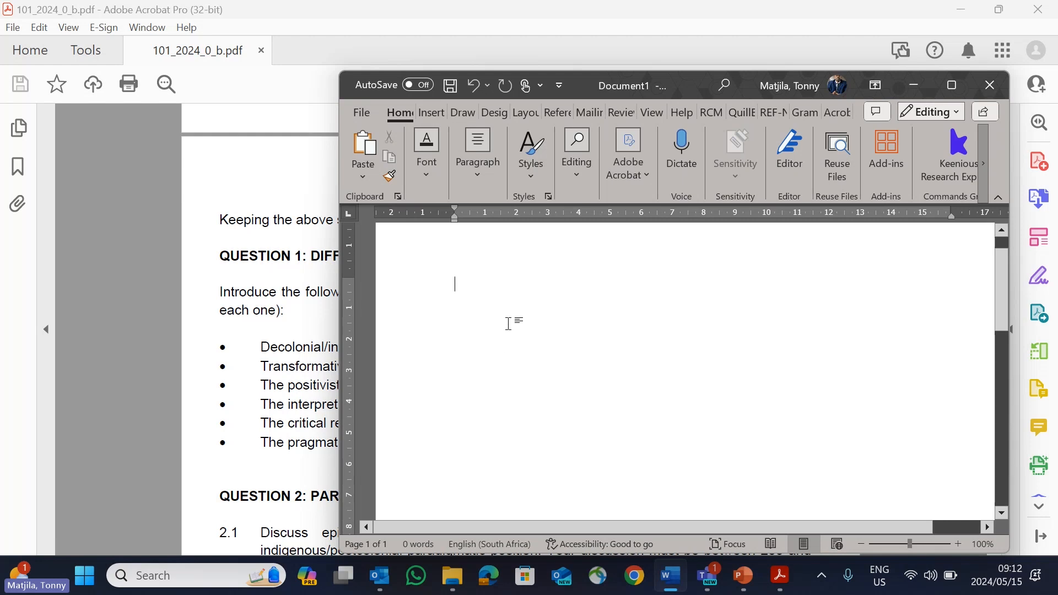
pyautogui.moveTo(692, 84); pyautogui.dragTo(722, 81)
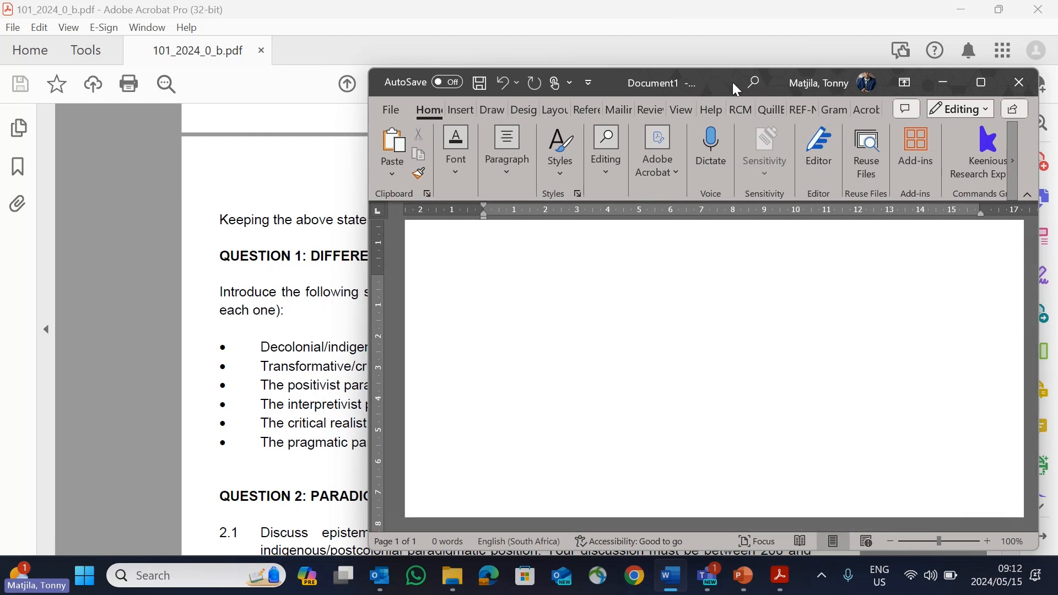
pyautogui.moveTo(736, 87); pyautogui.dragTo(736, 83)
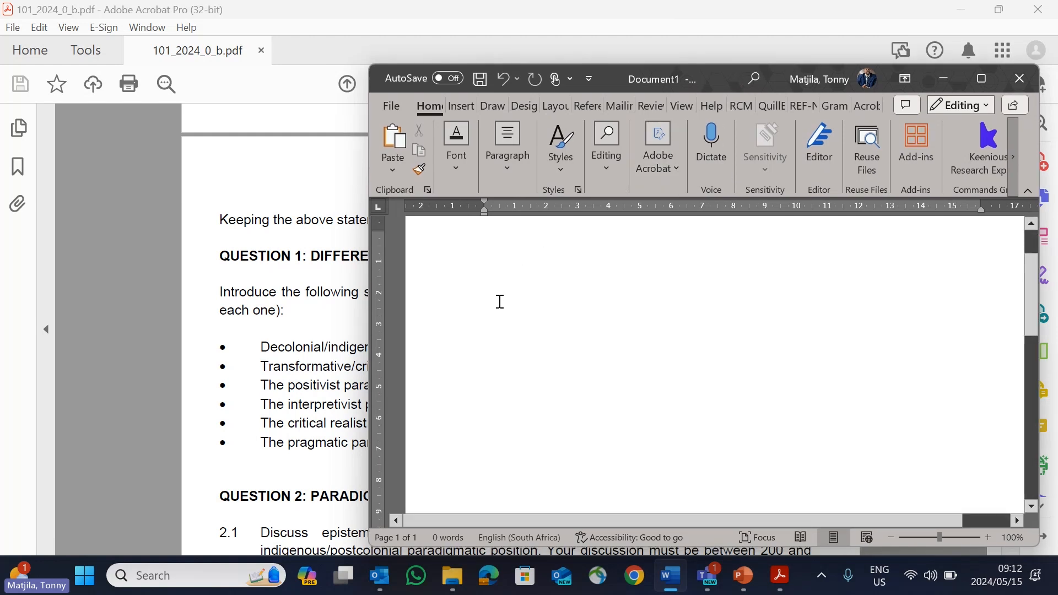
pyautogui.scroll(1, 500, 301)
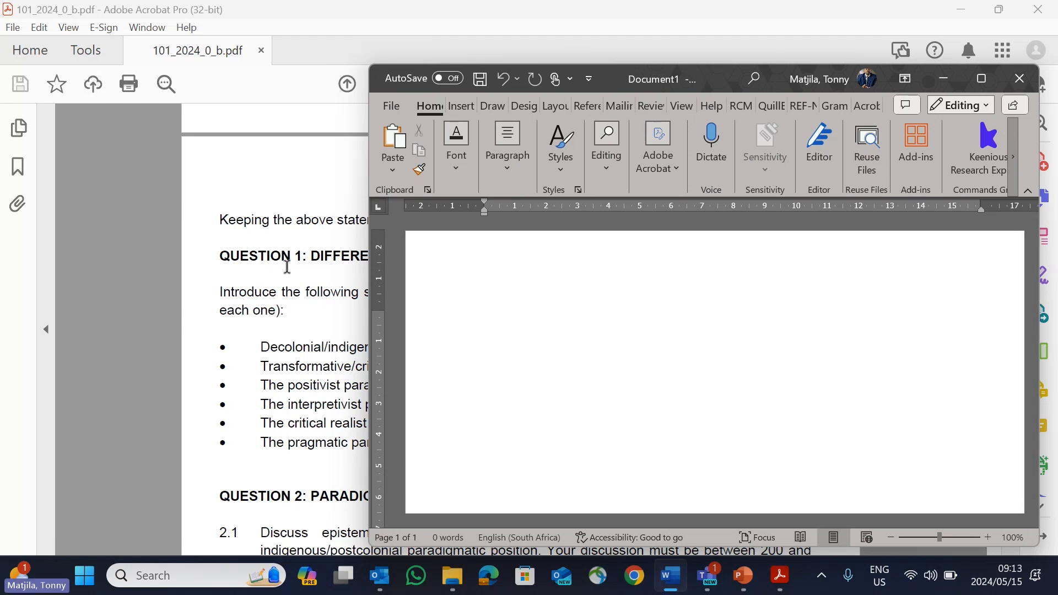
# Step: Minimize the PowerPoint presentation and return to the Question 1 page of the PDF in Acrobat
pyautogui.click(309, 263)
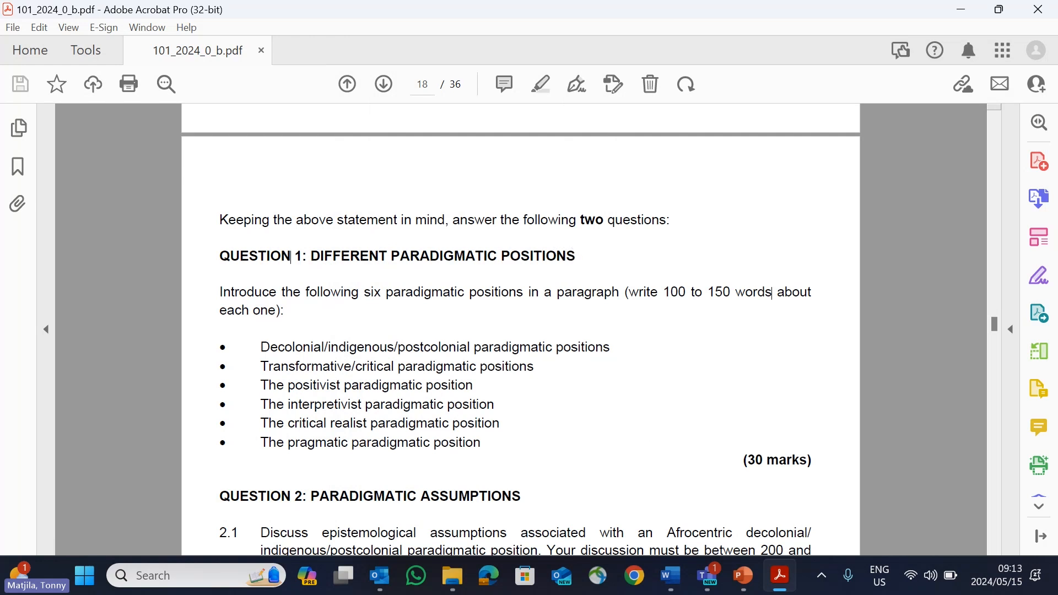
pyautogui.click(744, 575)
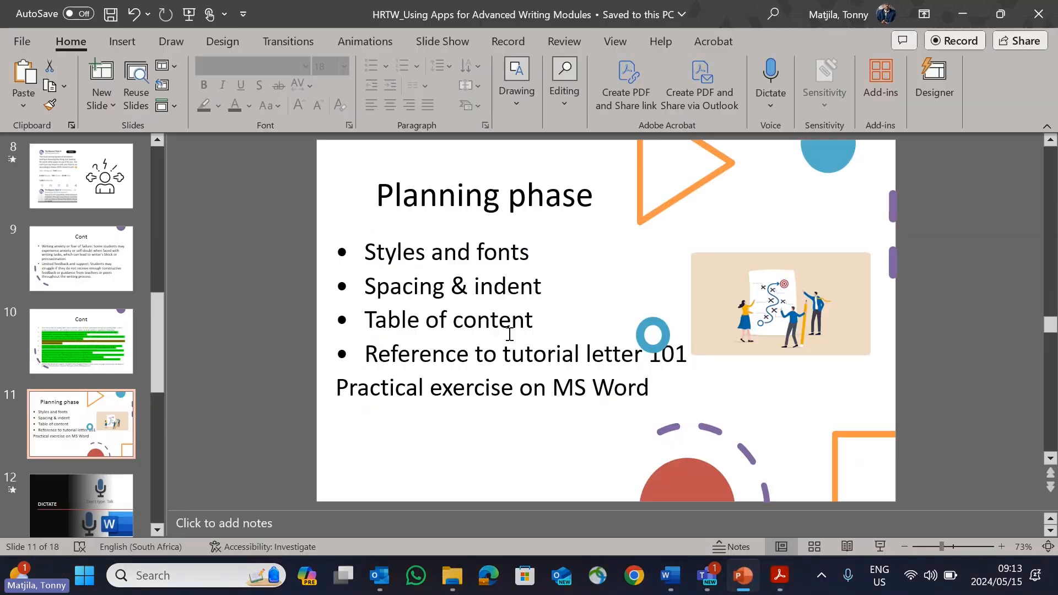
pyautogui.click(963, 14)
pyautogui.click(672, 577)
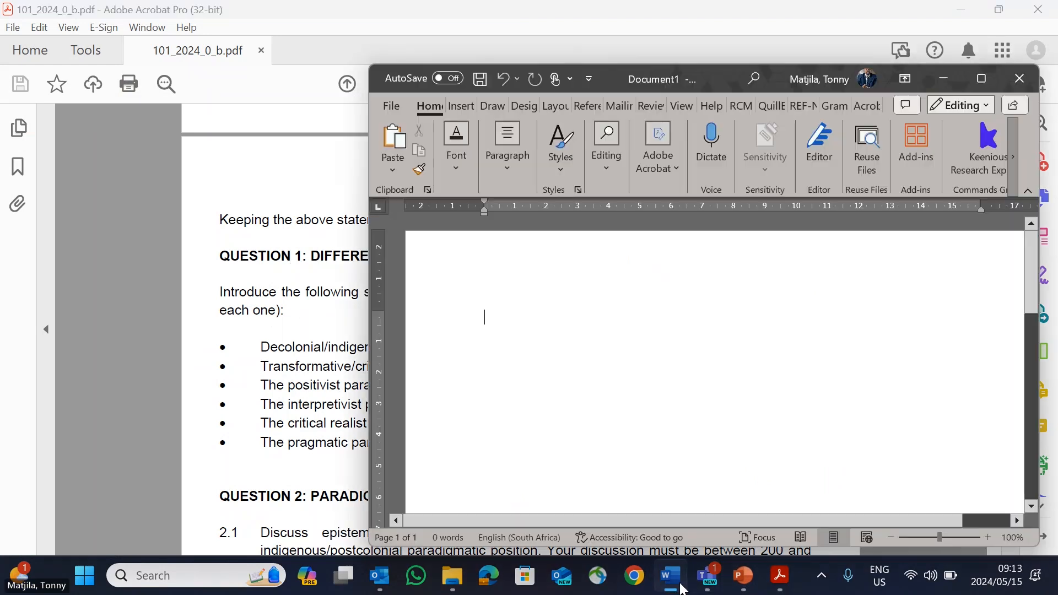
pyautogui.click(337, 281)
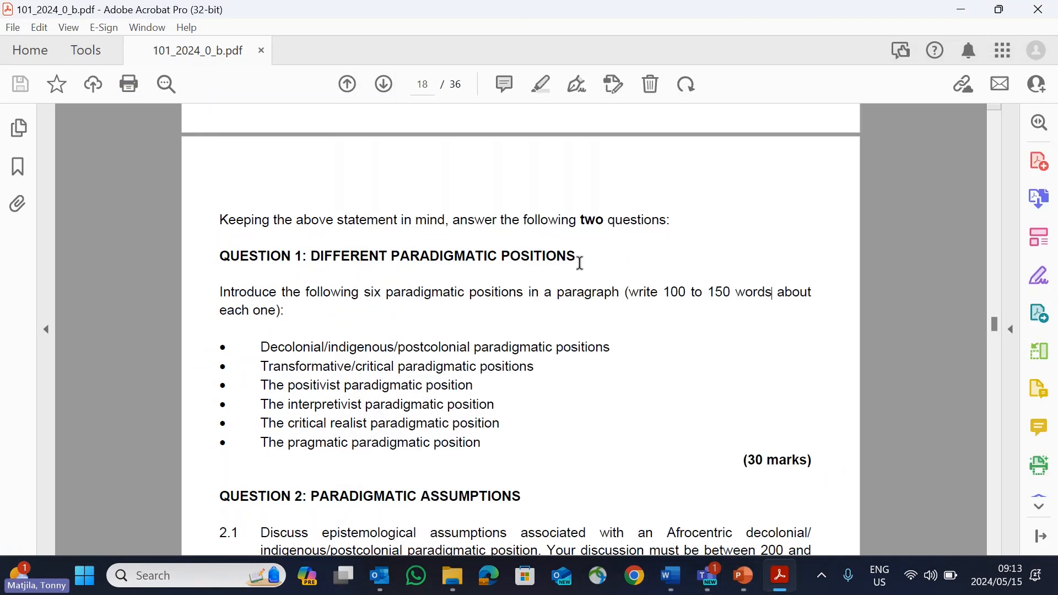
# Step: Copy the Question 1 heading text "DIFFERENT PARADIGMATIC POSITIONS" from the PDF, without the question number
pyautogui.moveTo(580, 263); pyautogui.dragTo(312, 257)
pyautogui.rightClick(344, 263)
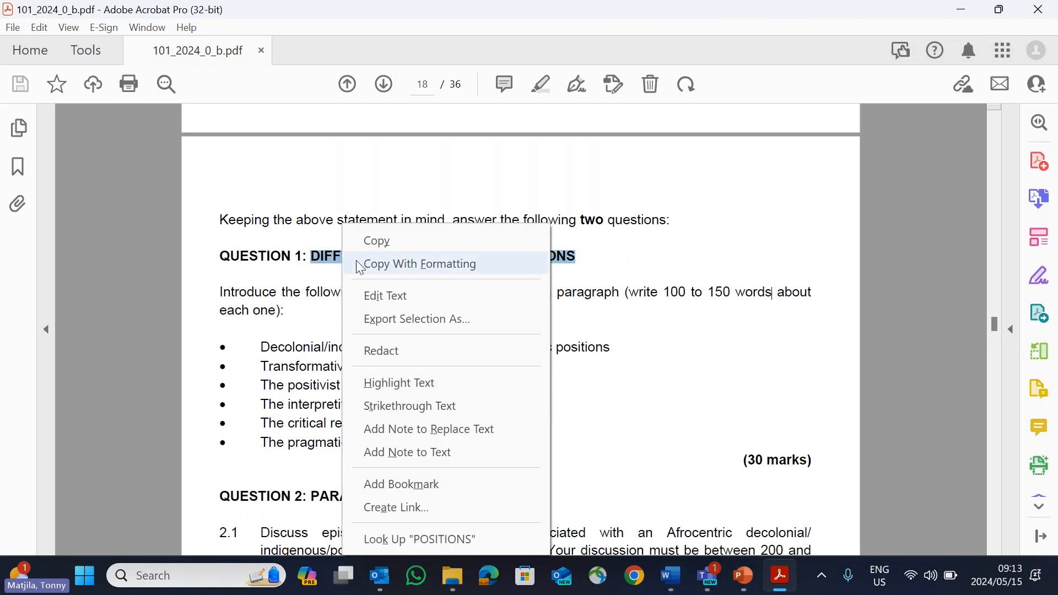
pyautogui.click(392, 242)
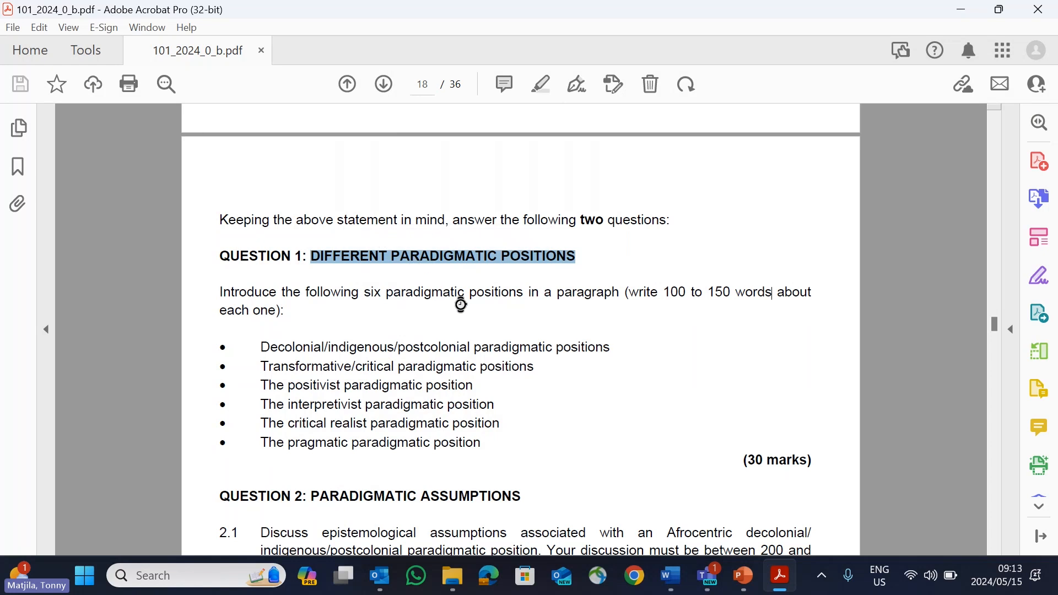
# Step: Try to paste the copied Question 1 heading into the blank Word document
pyautogui.click(672, 578)
pyautogui.rightClick(633, 351)
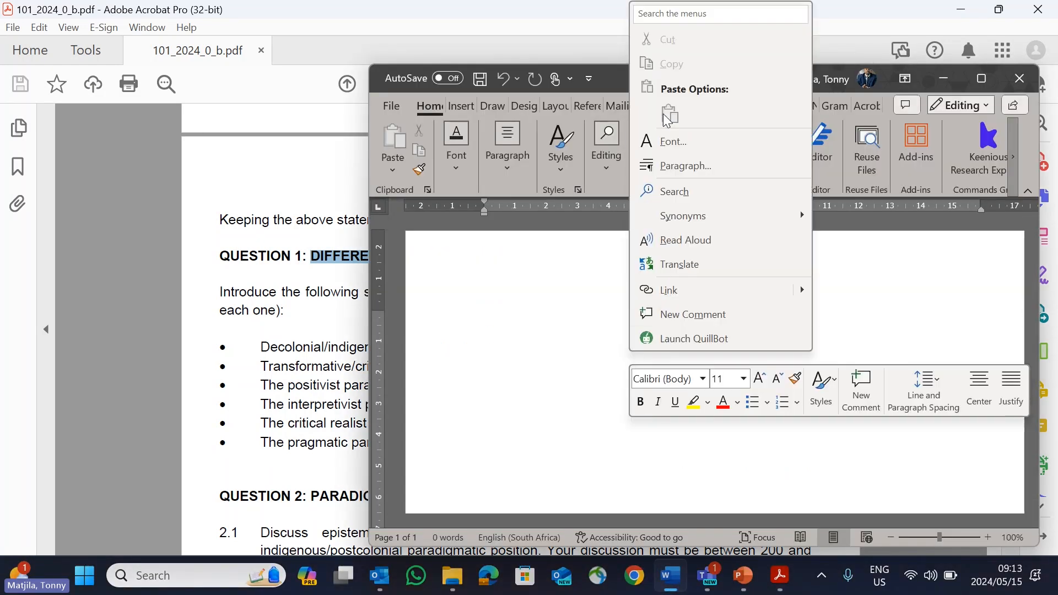
pyautogui.click(528, 338)
pyautogui.rightClick(518, 349)
pyautogui.click(360, 296)
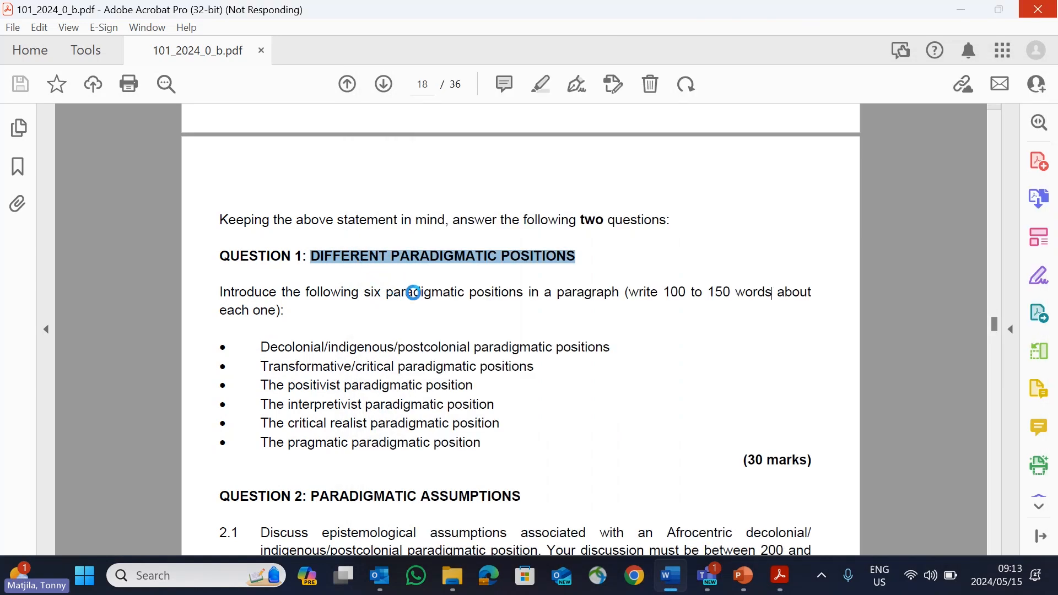
# Step: Copy "DIFFERENT PARADIGMATIC POSITIONS" from the PDF again and paste it into the blank Word document
pyautogui.rightClick(536, 264)
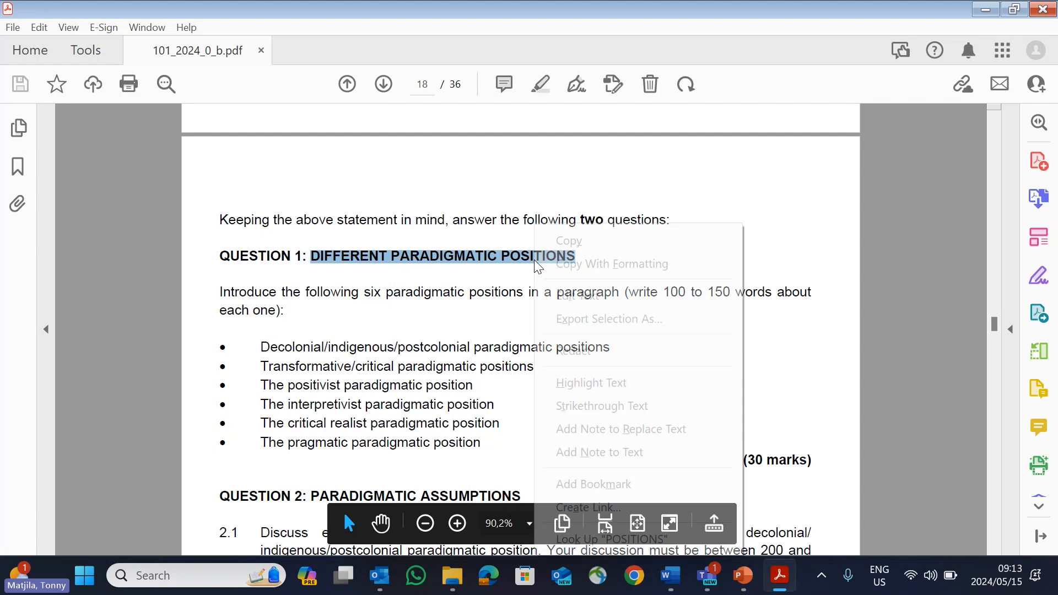
pyautogui.click(572, 243)
pyautogui.click(677, 589)
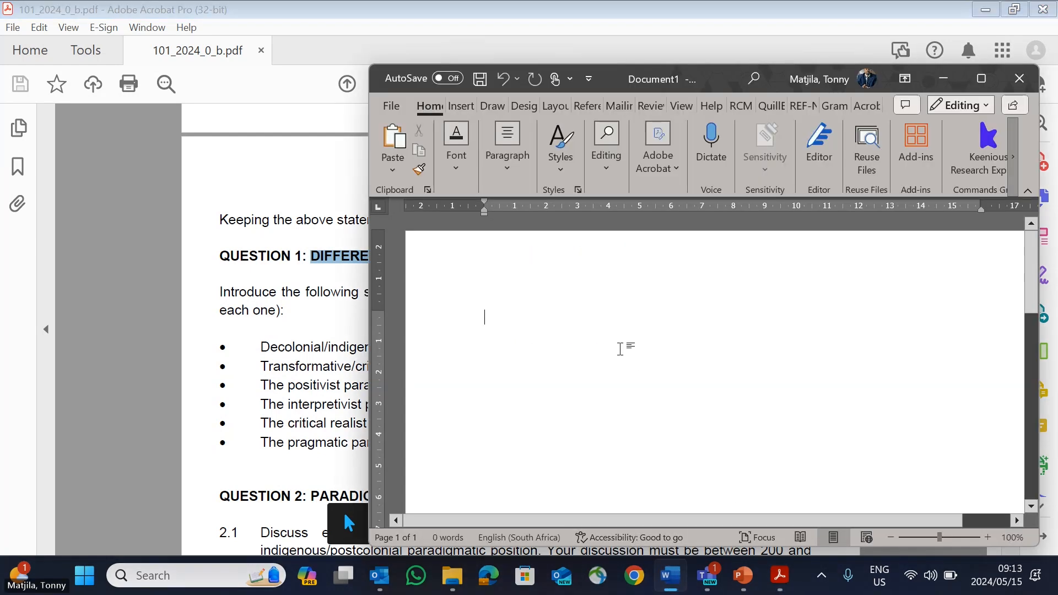
pyautogui.rightClick(628, 346)
pyautogui.click(706, 316)
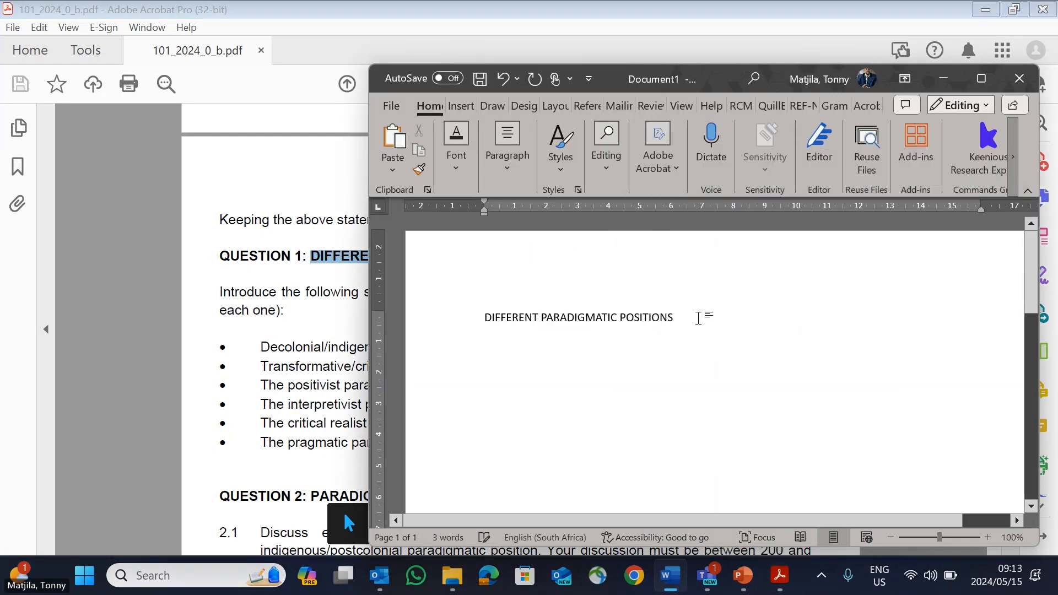
# Step: Copy the Question 2 heading text "PARADIGMATIC ASSUMPTIONS" from the PDF, without the question number
pyautogui.click(316, 351)
pyautogui.scroll(-2, 316, 351)
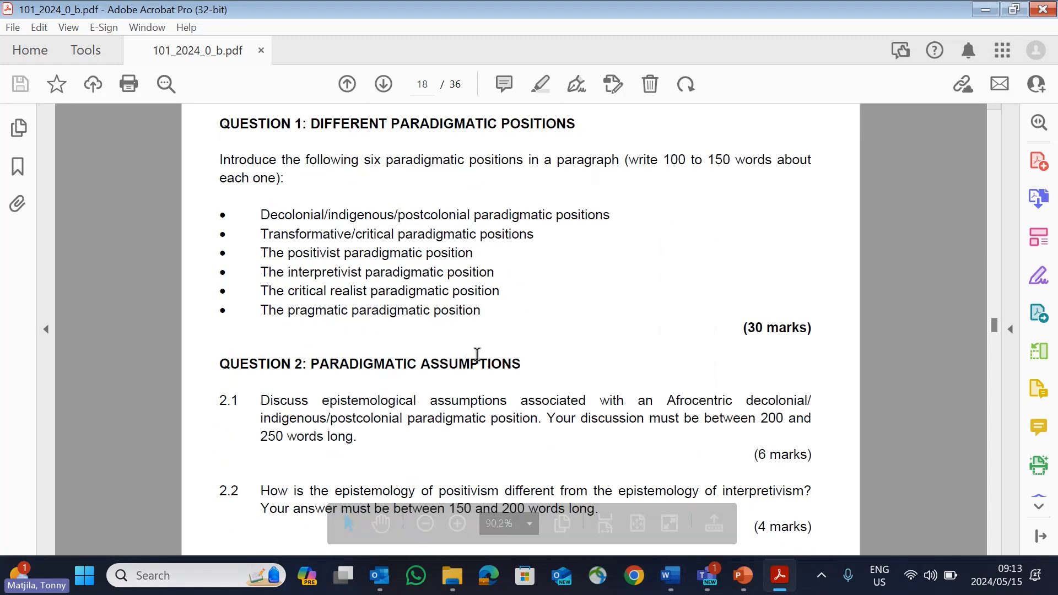
pyautogui.moveTo(521, 363); pyautogui.dragTo(336, 362)
pyautogui.rightClick(330, 370)
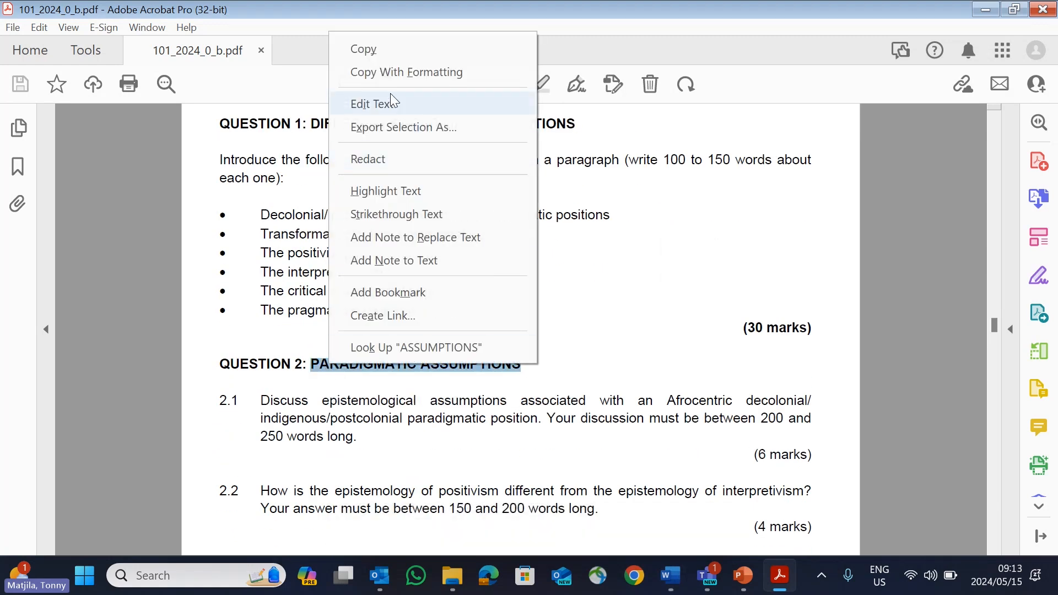
pyautogui.click(378, 48)
# Step: In the Word document, start a new line a few lines below the first heading and try to paste the Question 2 heading there
pyautogui.click(678, 586)
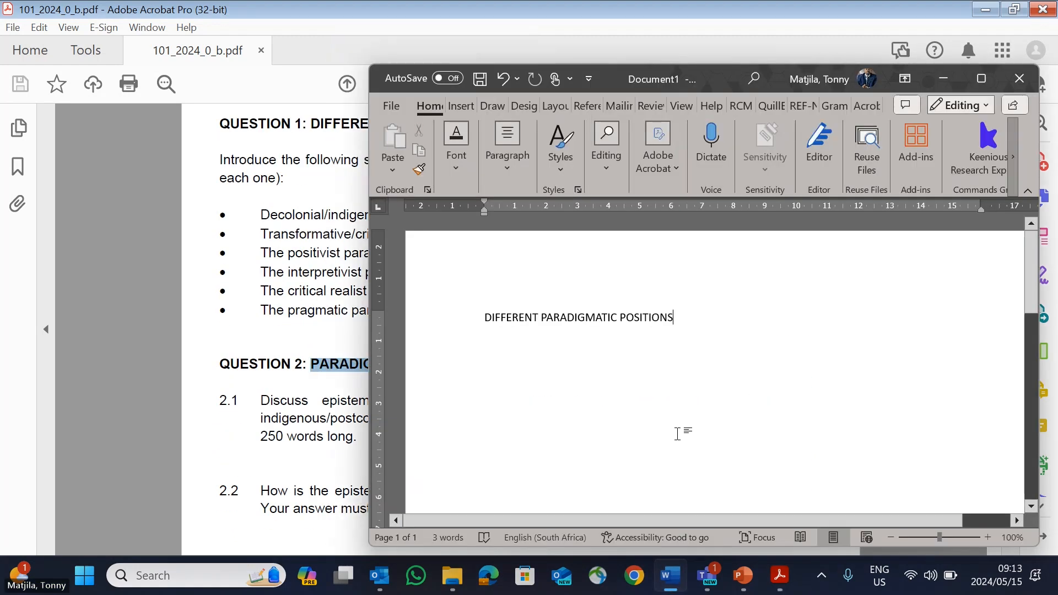
pyautogui.press('Return')
pyautogui.doubleClick(514, 443)
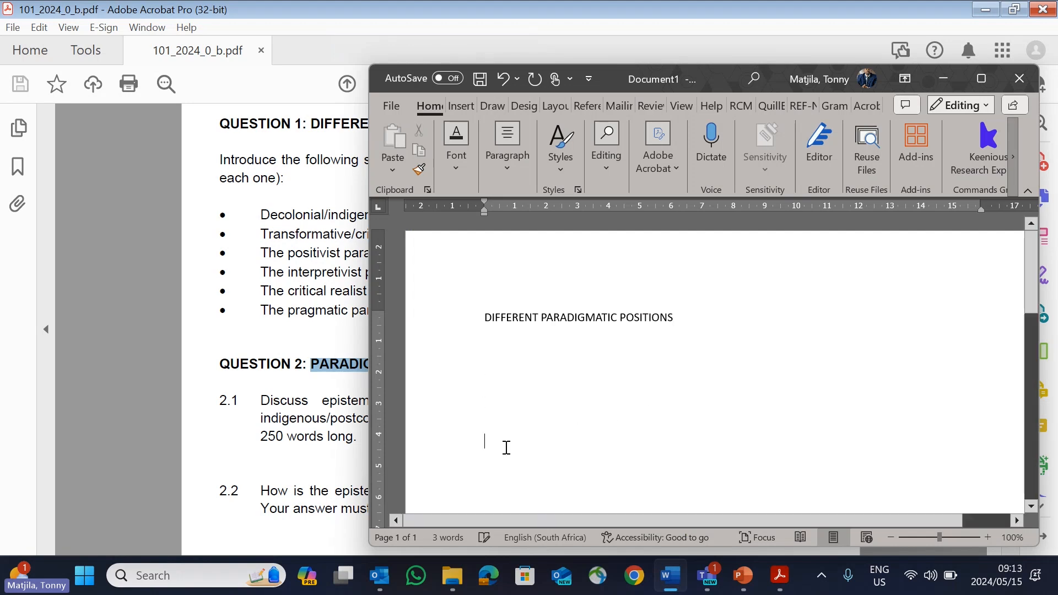
pyautogui.rightClick(506, 447)
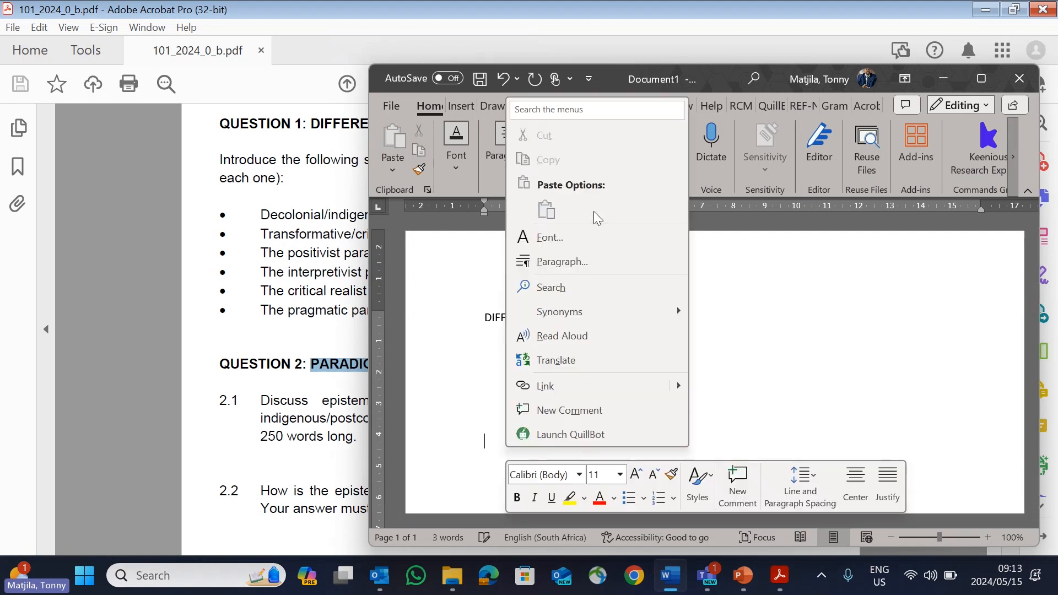
# Step: Copy "PARADIGMATIC ASSUMPTIONS" from the PDF again and paste it a few lines below the first heading in the Word document
pyautogui.click(339, 393)
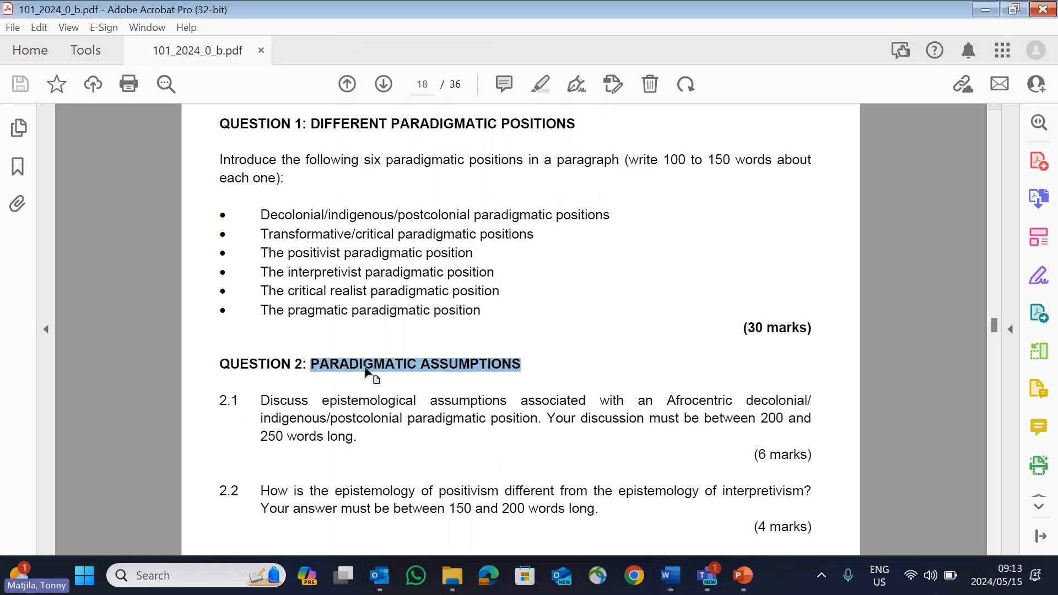
pyautogui.rightClick(366, 369)
pyautogui.click(425, 50)
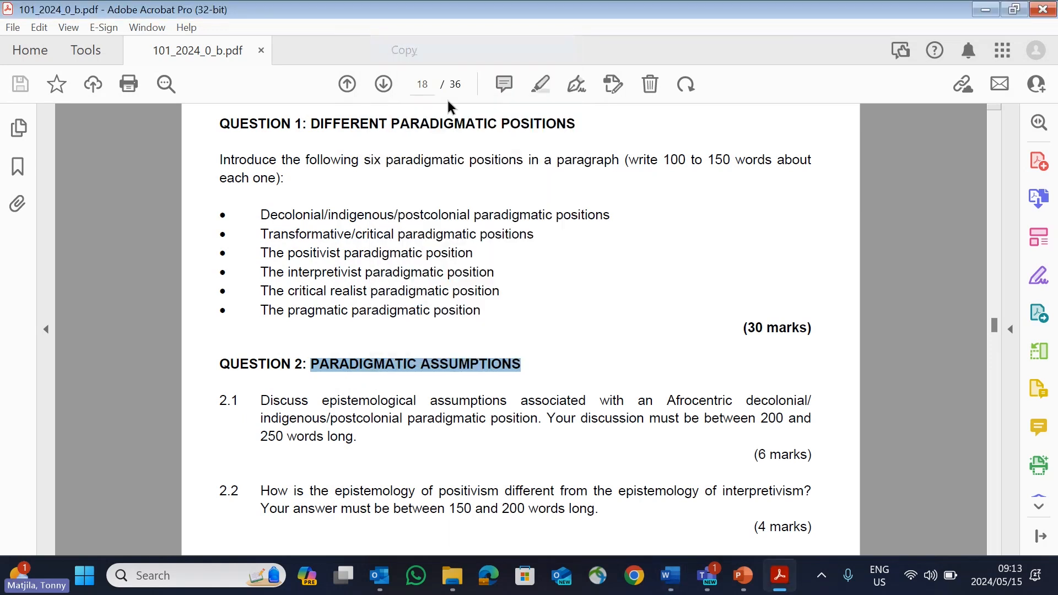
pyautogui.click(671, 575)
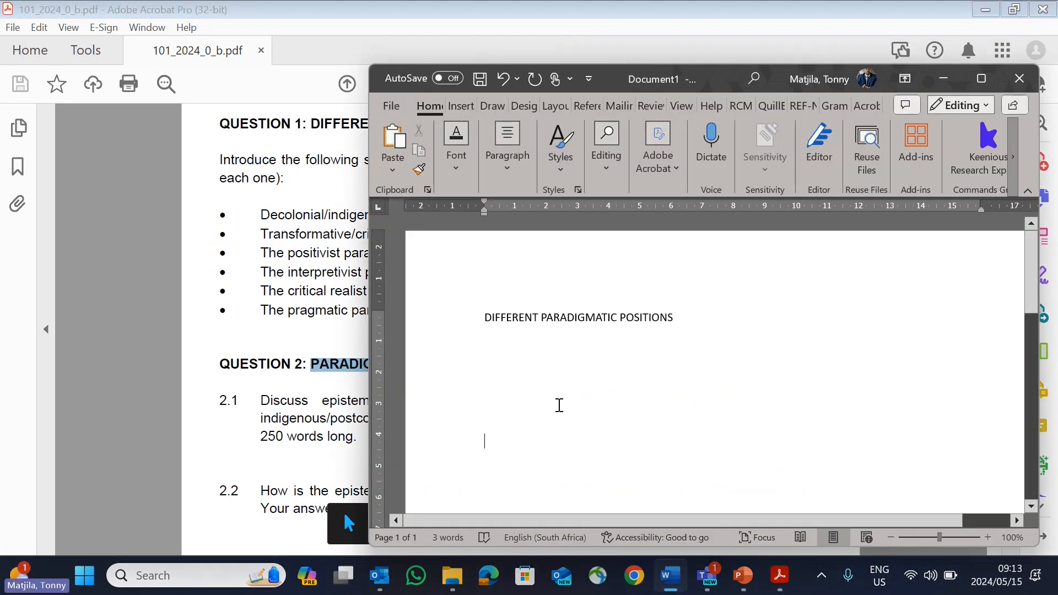
pyautogui.rightClick(506, 455)
pyautogui.click(596, 218)
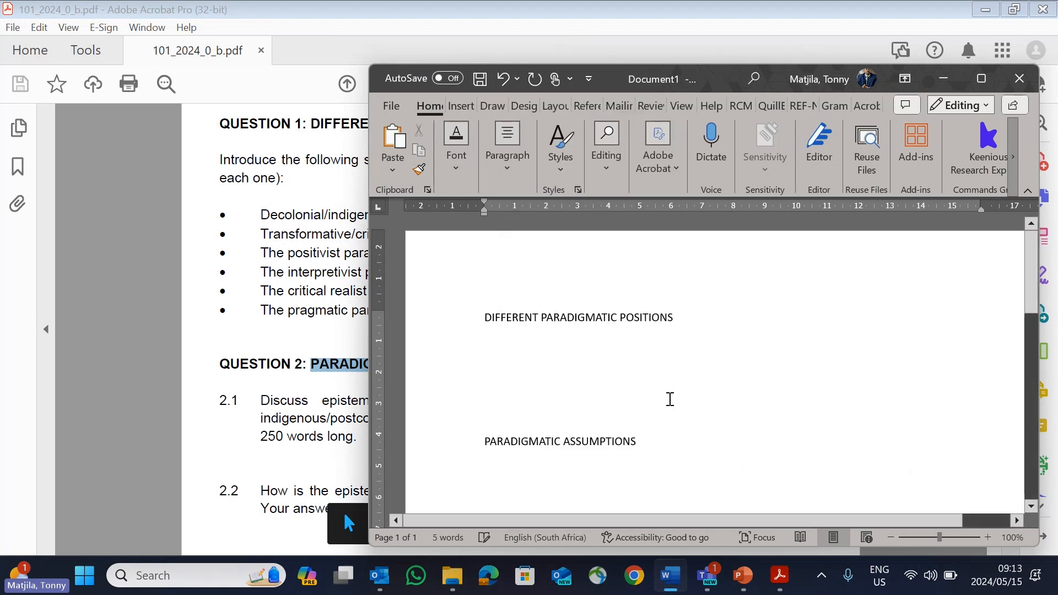
# Step: Copy the six bulleted paradigmatic positions under Question 1 in the PDF and switch back to the Word document
pyautogui.click(275, 289)
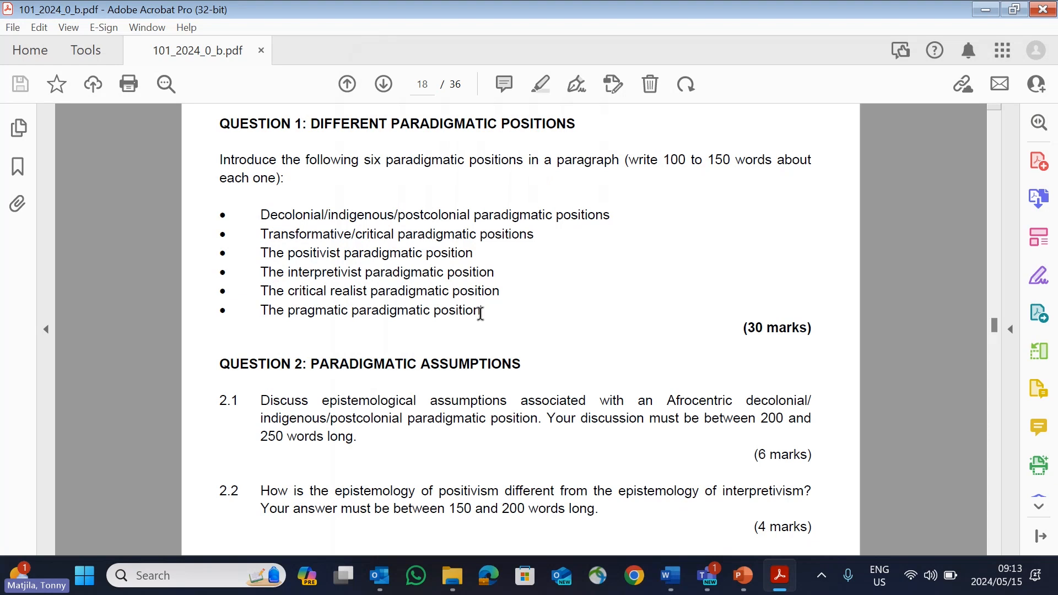
pyautogui.moveTo(481, 313); pyautogui.dragTo(224, 215)
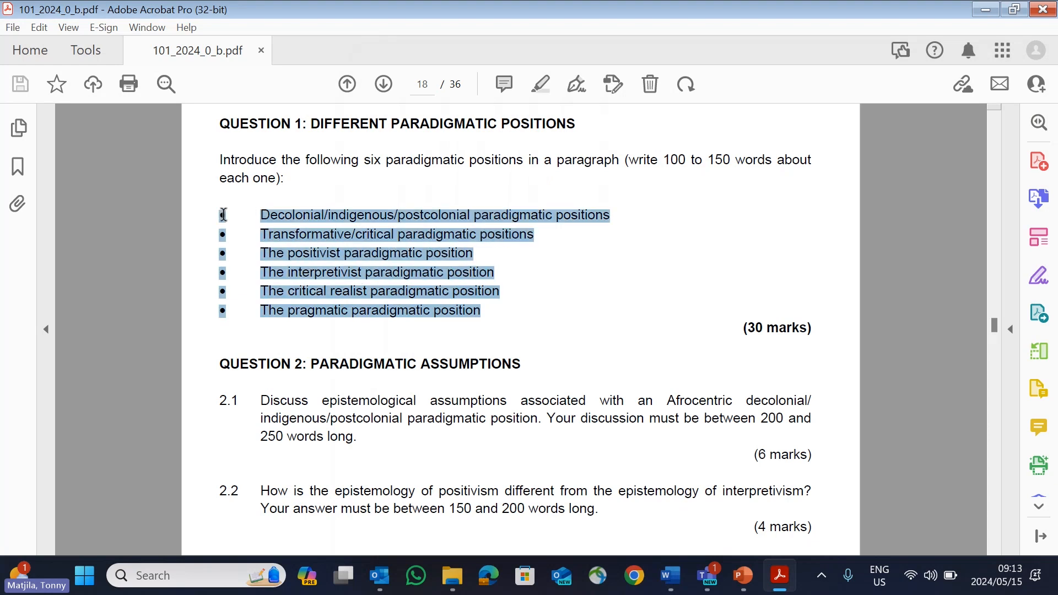
pyautogui.rightClick(276, 217)
pyautogui.click(309, 236)
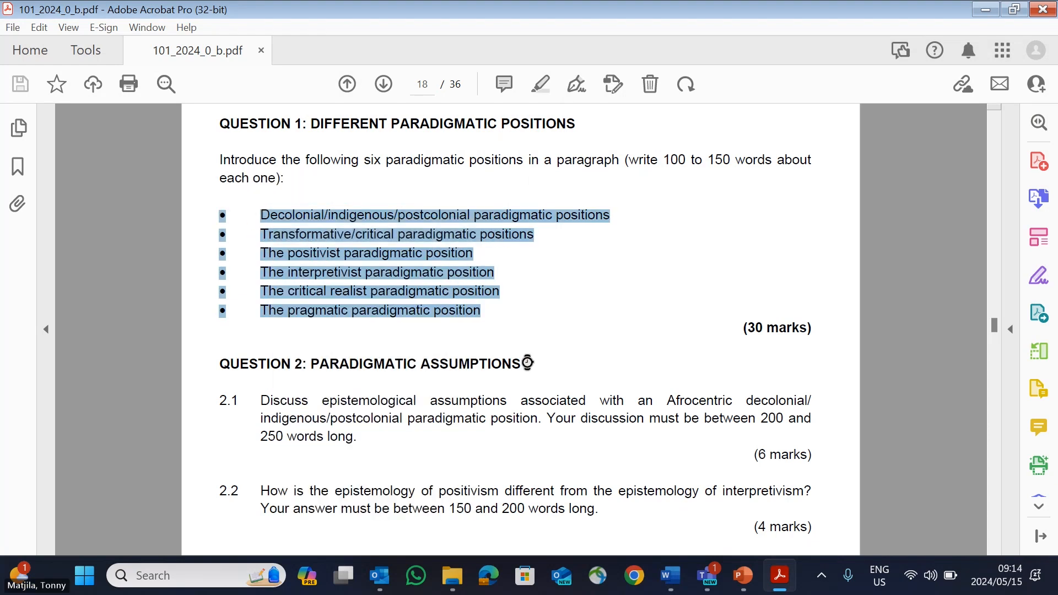
pyautogui.click(669, 576)
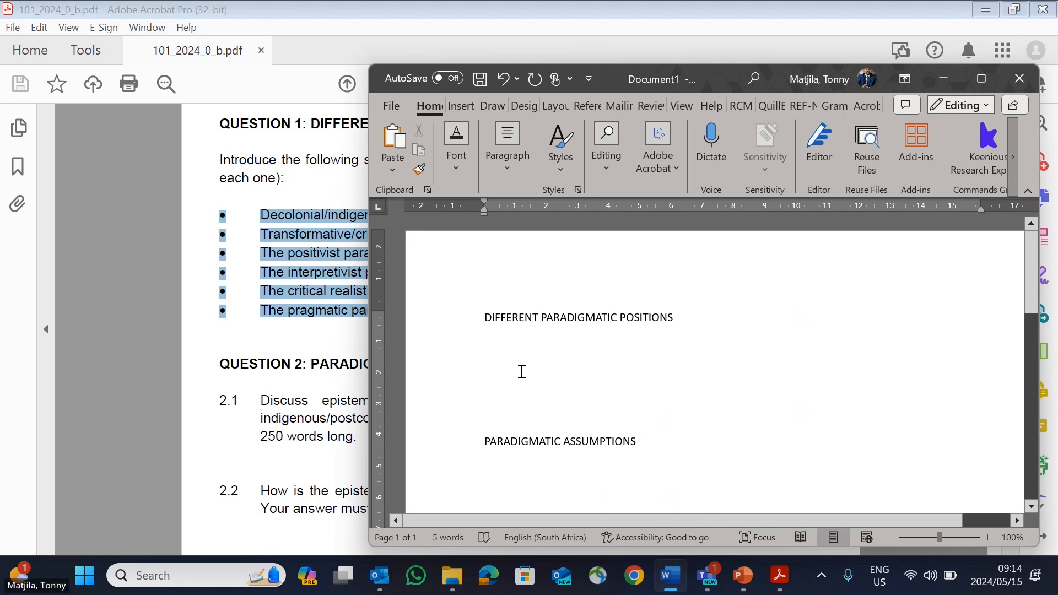
pyautogui.rightClick(520, 371)
pyautogui.click(561, 133)
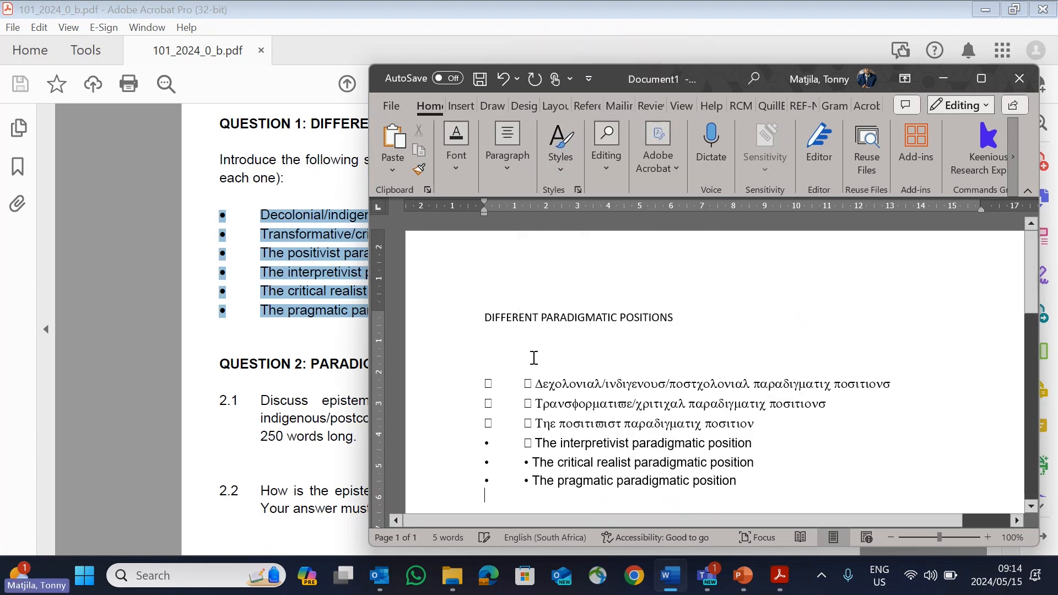
pyautogui.click(502, 78)
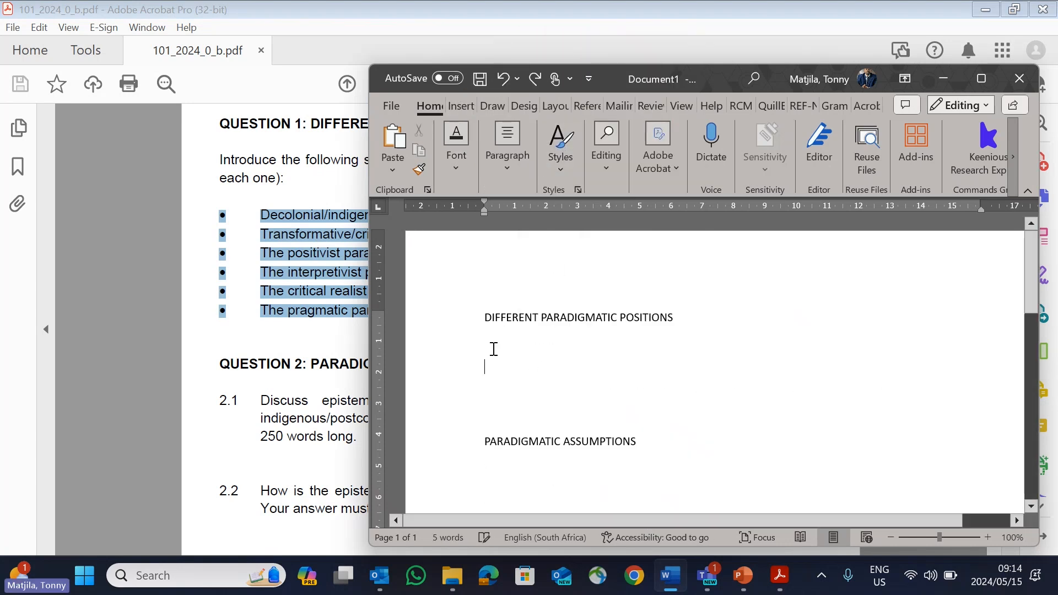
# Step: Paste the copied list as plain text between the two headings and remove the bullet from its first item
pyautogui.rightClick(492, 373)
pyautogui.click(580, 131)
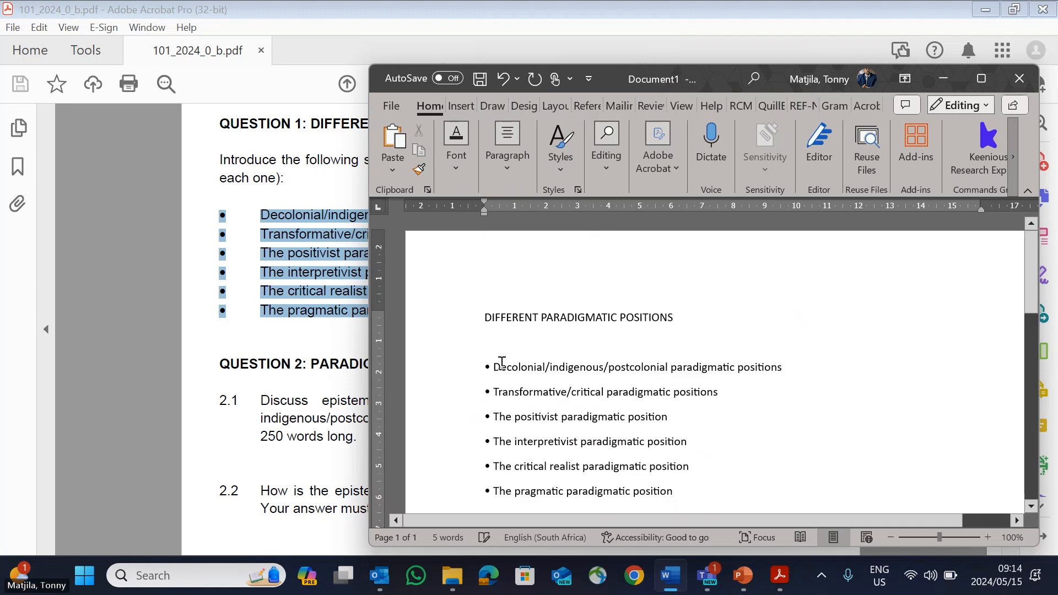
pyautogui.press('BackSpace')
pyautogui.press('BackSpace')
pyautogui.press('Down')
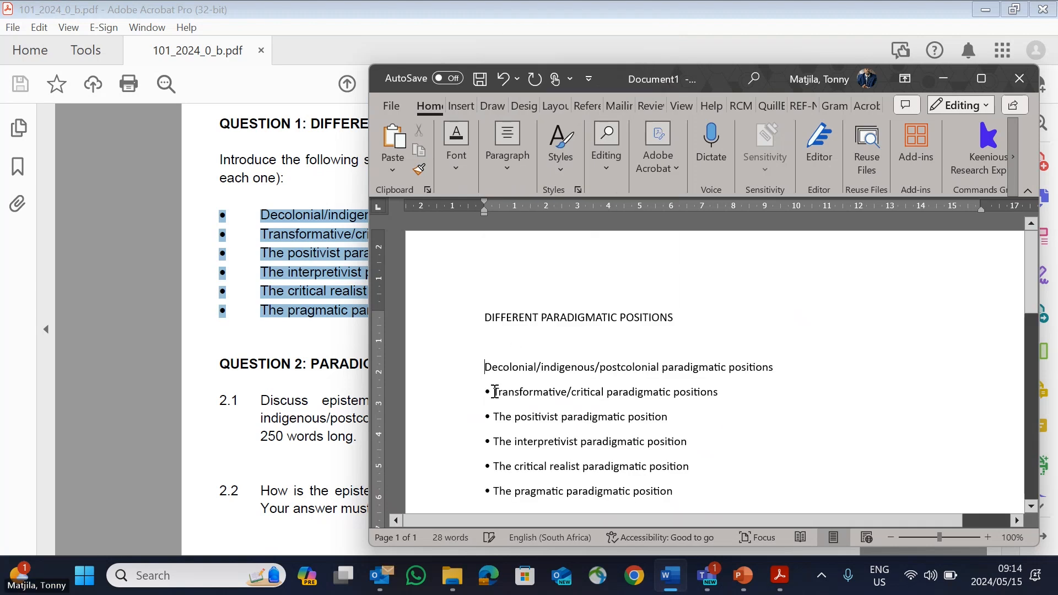
# Step: Remove the bullets from the transformative/critical and positivist items, keeping each item on its own line
pyautogui.press('BackSpace')
pyautogui.press('BackSpace')
pyautogui.press('BackSpace')
pyautogui.press('BackSpace')
pyautogui.press('BackSpace')
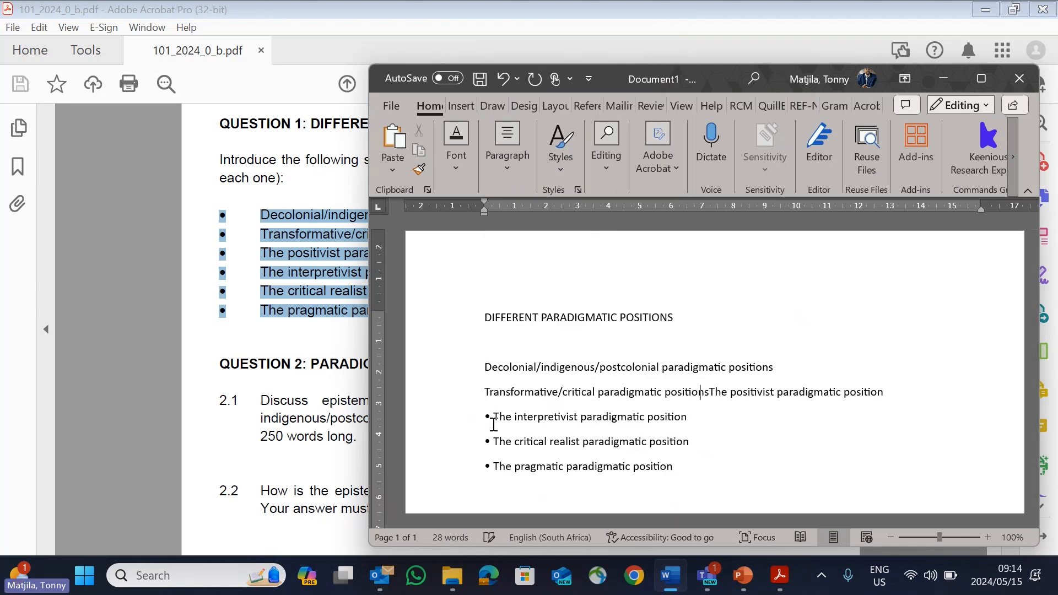
pyautogui.press('Return')
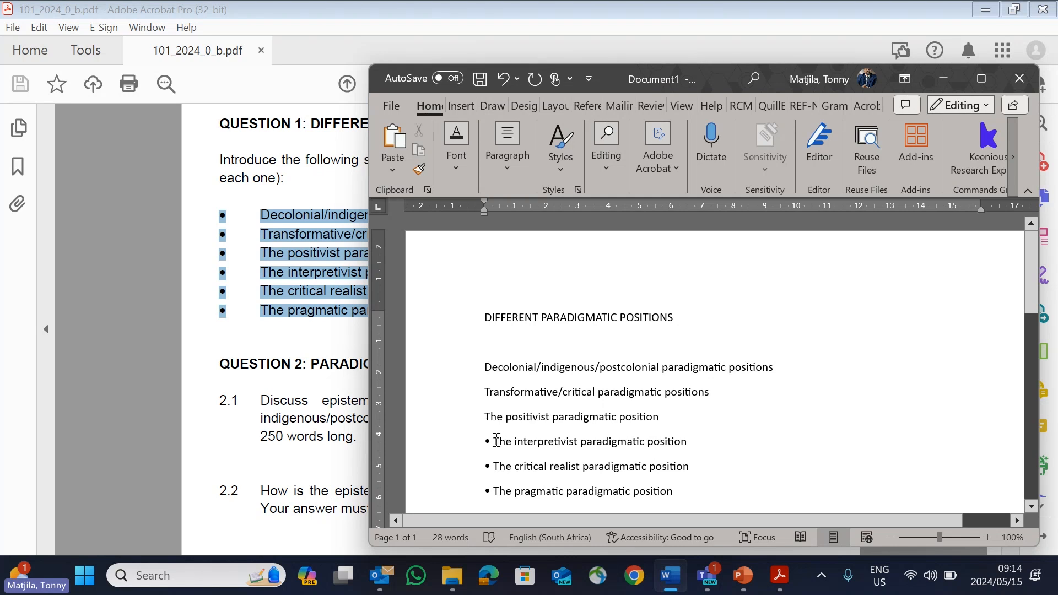
# Step: Remove the bullets from the interpretivist and critical realist items and leave a blank line between the two
pyautogui.click(497, 441)
pyautogui.press('BackSpace')
pyautogui.press('BackSpace')
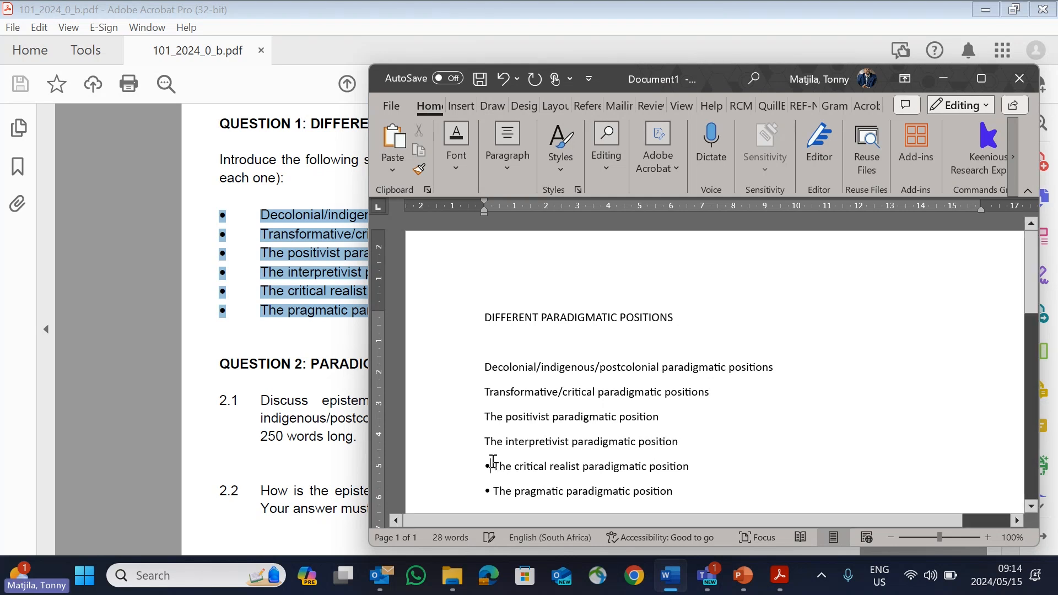
pyautogui.click(493, 466)
pyautogui.press('BackSpace')
pyautogui.press('BackSpace')
pyautogui.press('BackSpace')
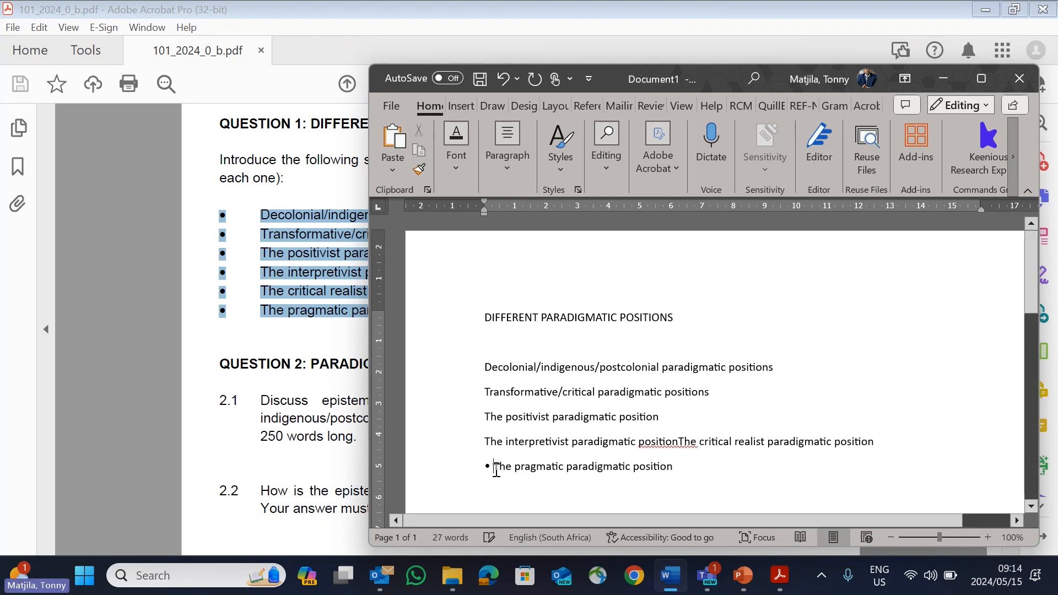
pyautogui.press('Return')
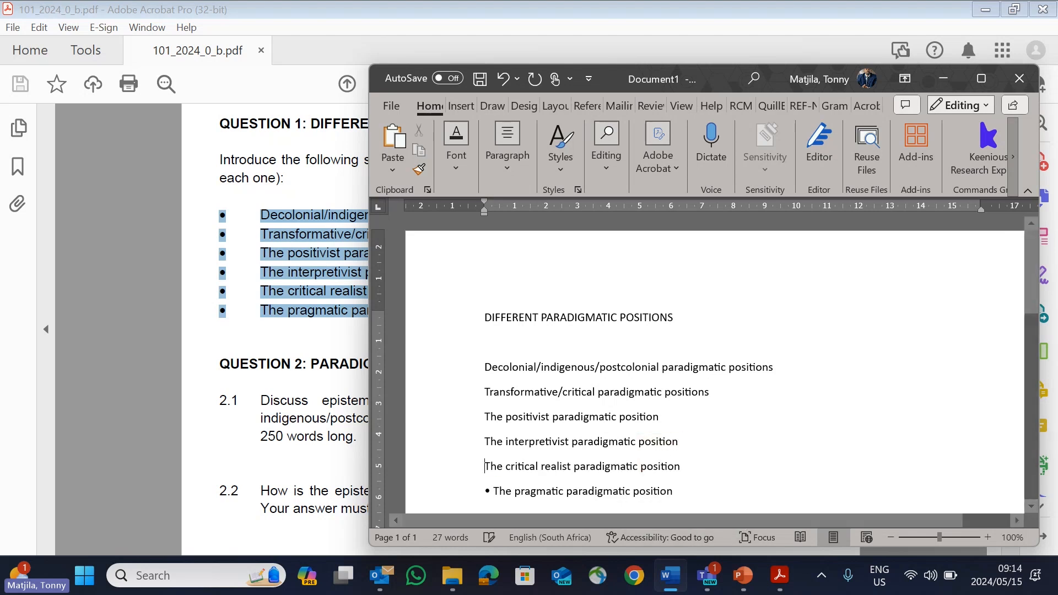
pyautogui.press('Return')
# Step: Remove the bullet from "The pragmatic paradigmatic position" and insert a blank line above it
pyautogui.scroll(-2, 512, 485)
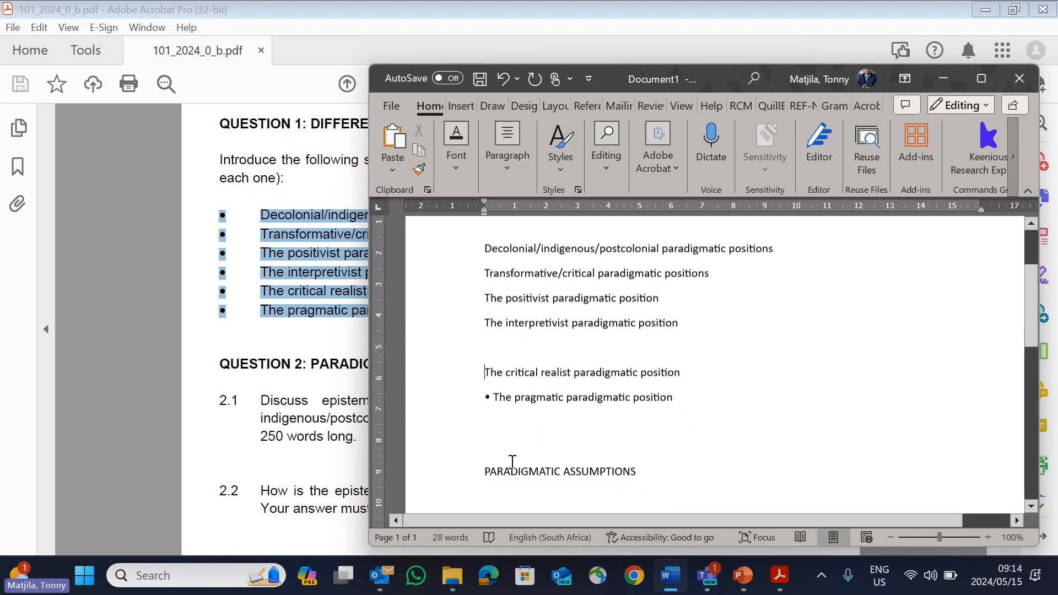
pyautogui.click(494, 396)
pyautogui.press('BackSpace')
pyautogui.scroll(1, 590, 426)
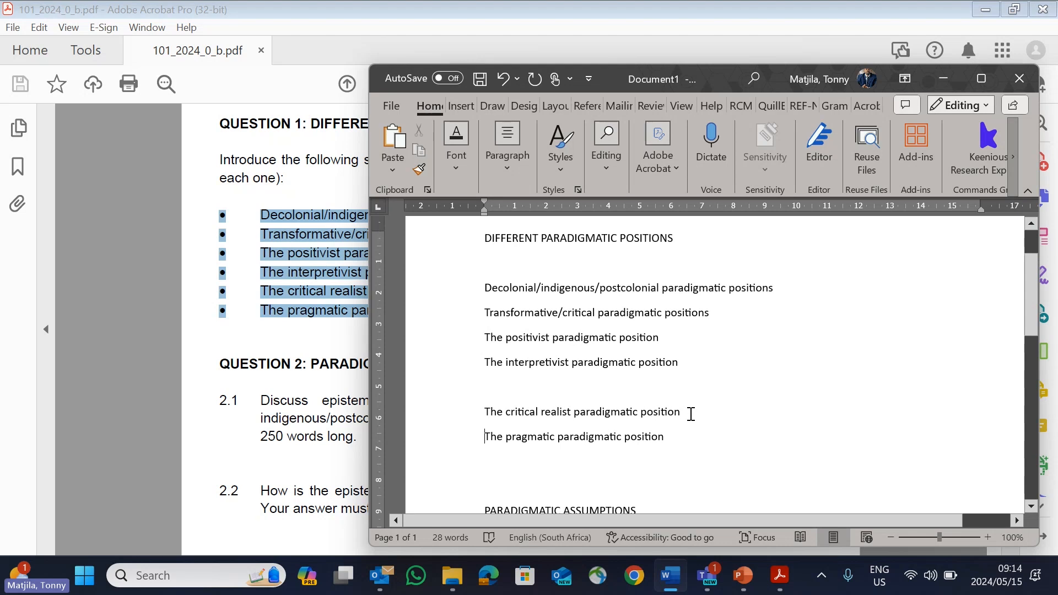
pyautogui.scroll(2, 612, 406)
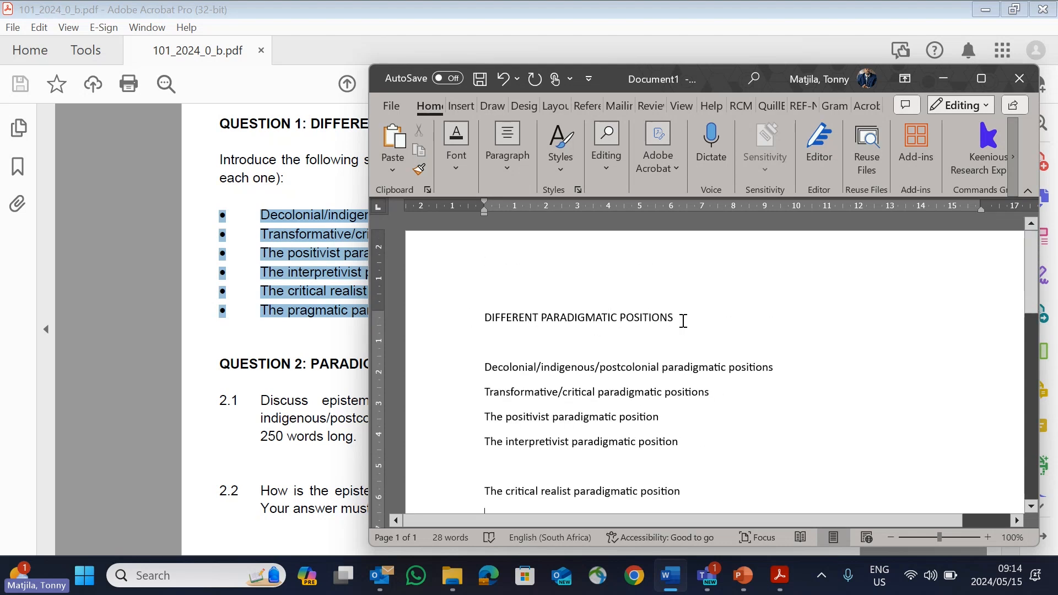
# Step: Maximize the Word window, apply the Heading 1 style to "DIFFERENT PARADIGMATIC POSITIONS" and number it 1
pyautogui.click(980, 78)
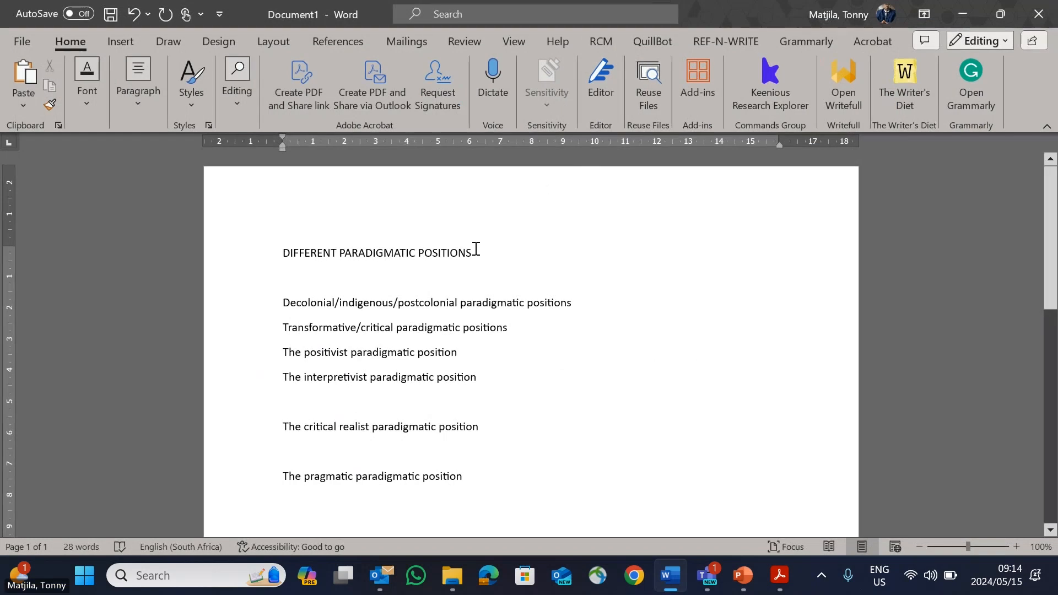
pyautogui.moveTo(476, 249); pyautogui.dragTo(267, 248)
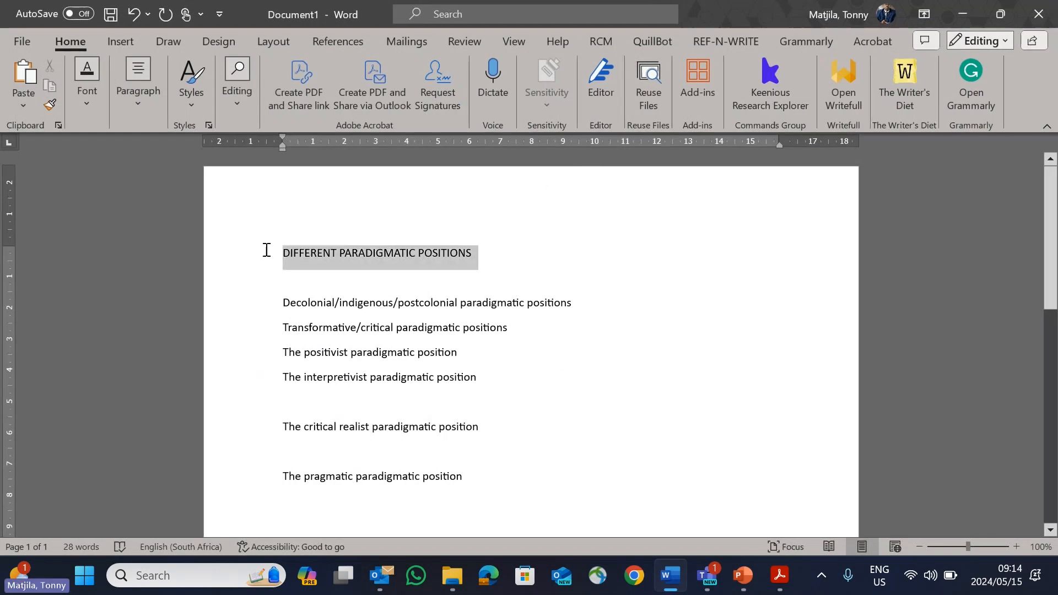
pyautogui.click(192, 113)
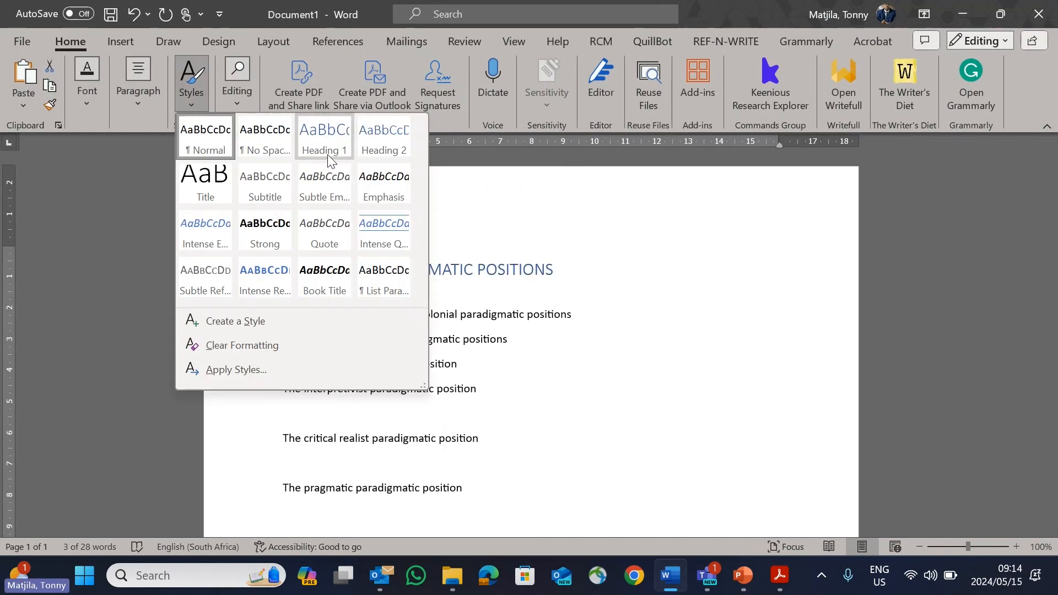
pyautogui.click(327, 159)
pyautogui.scroll(-1, 501, 385)
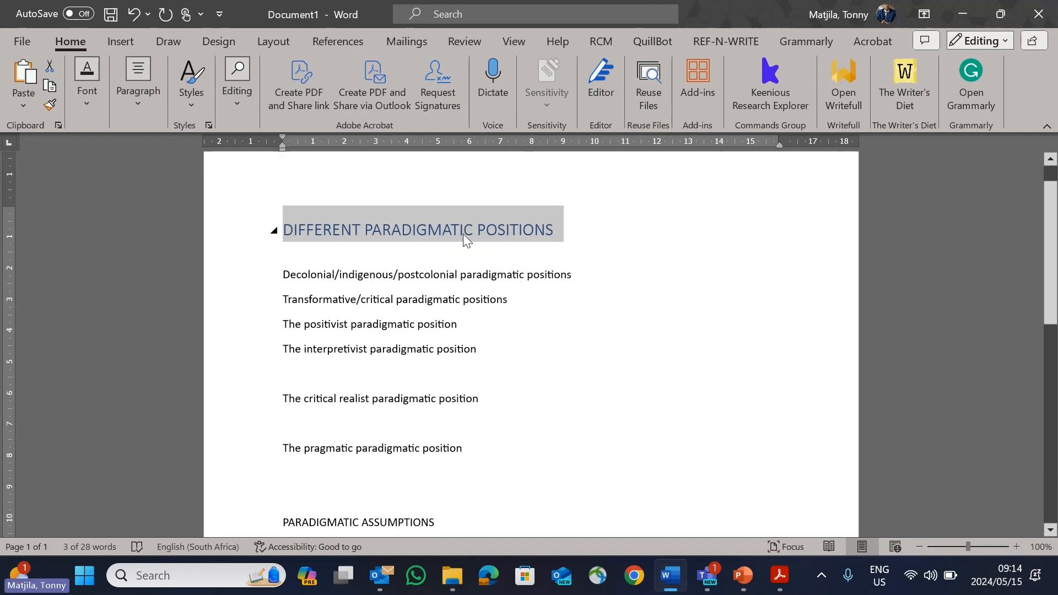
pyautogui.click(285, 235)
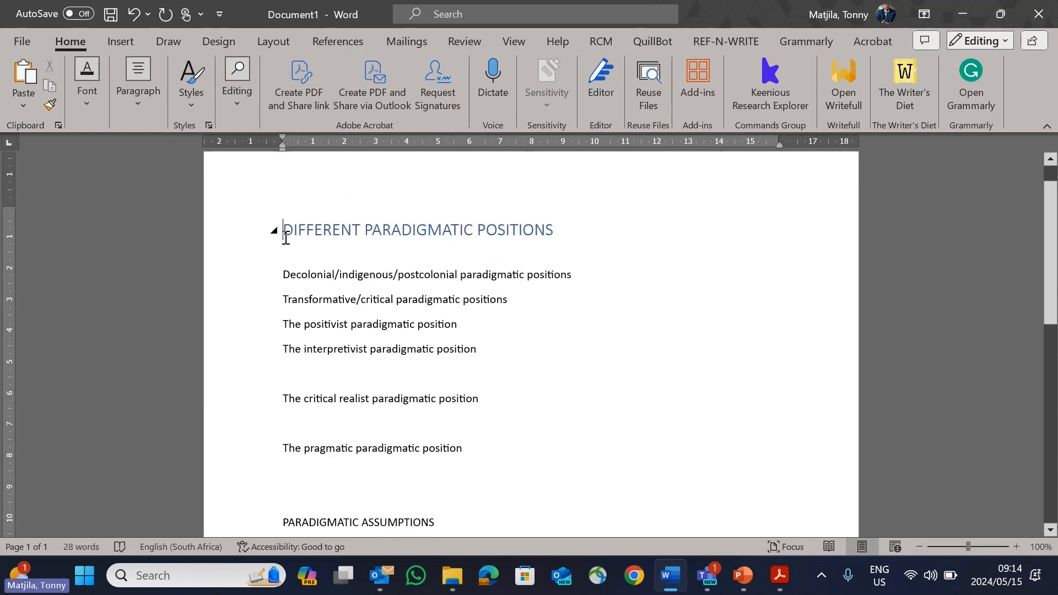
pyautogui.write('1.')
# Step: Apply the Heading 1 style to "PARADIGMATIC ASSUMPTIONS" and number it 2
pyautogui.scroll(-3, 402, 383)
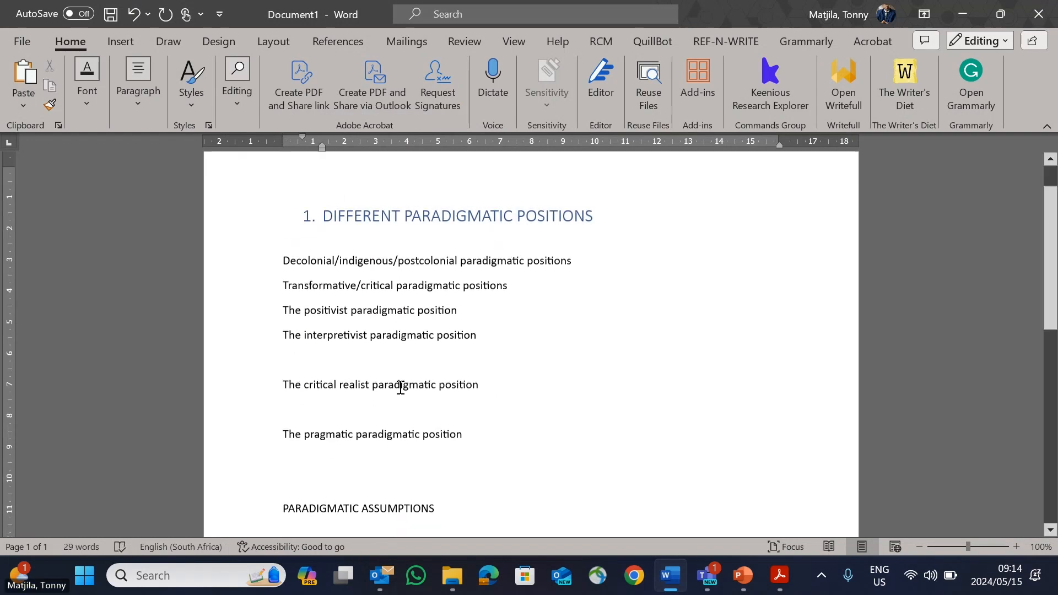
pyautogui.moveTo(433, 404); pyautogui.dragTo(285, 407)
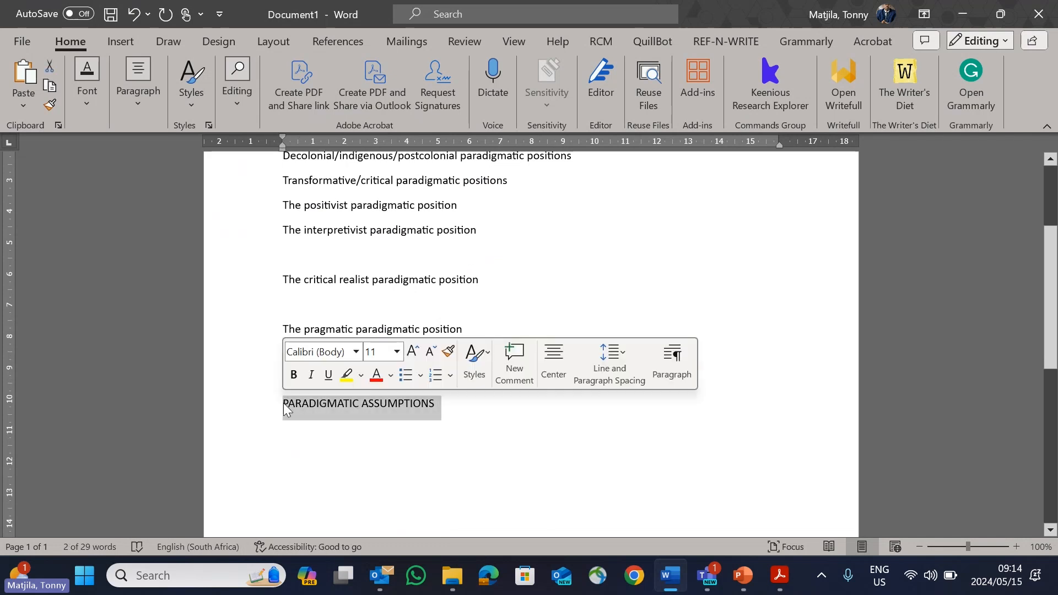
pyautogui.click(190, 105)
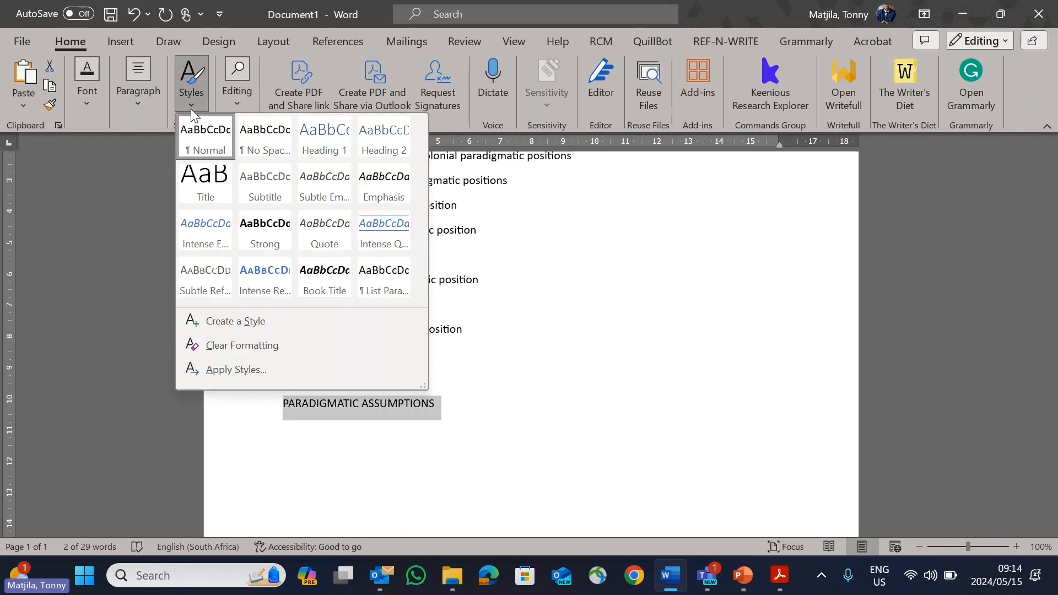
pyautogui.click(319, 137)
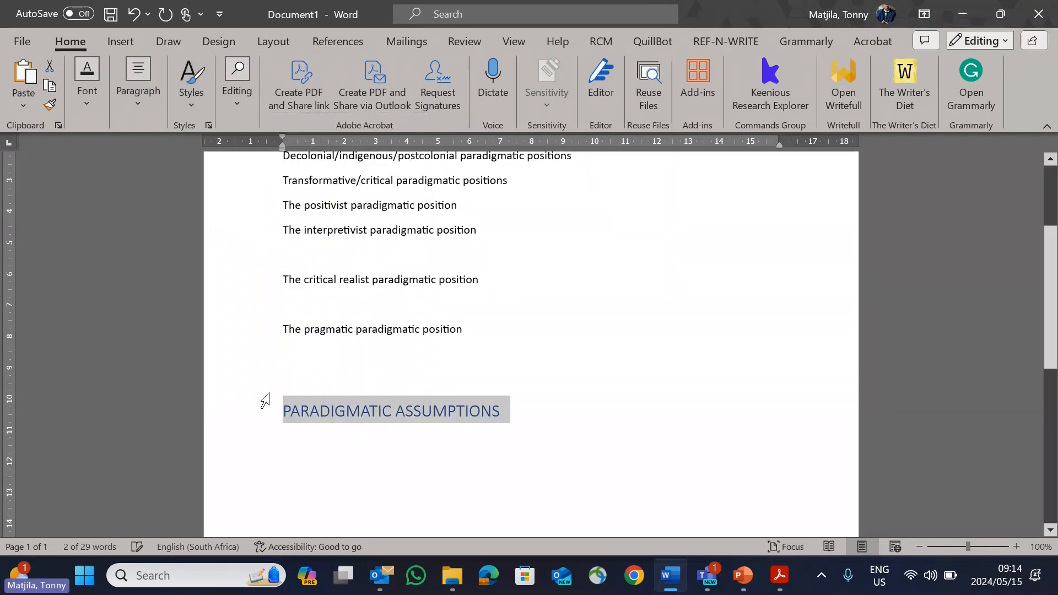
pyautogui.click(284, 412)
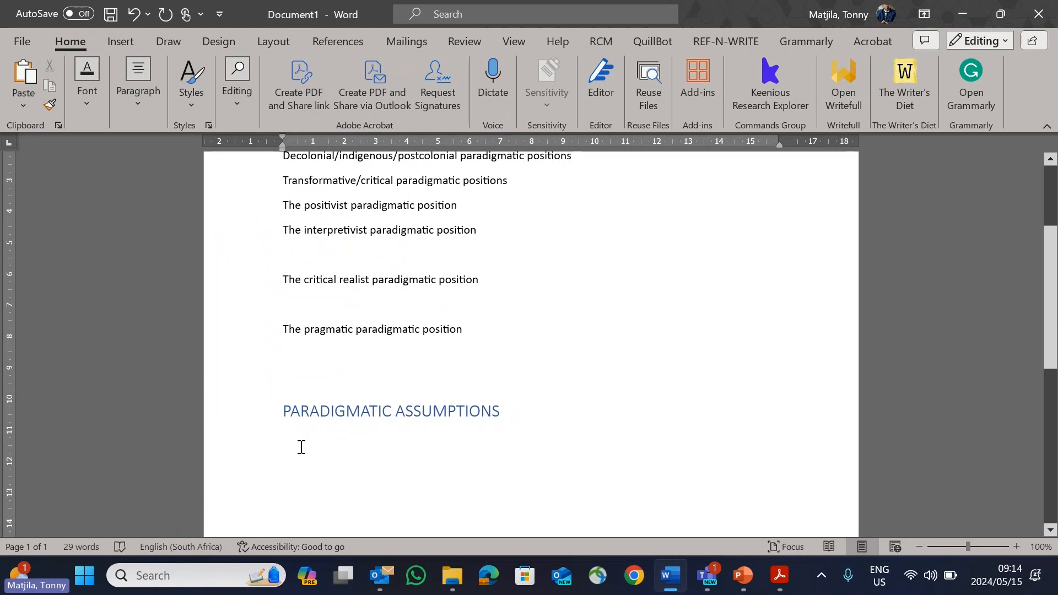
pyautogui.write('2.')
# Step: Apply the Heading 2 style to "Decolonial/indigenous/postcolonial paradigmatic positions" under heading 1
pyautogui.scroll(3, 449, 370)
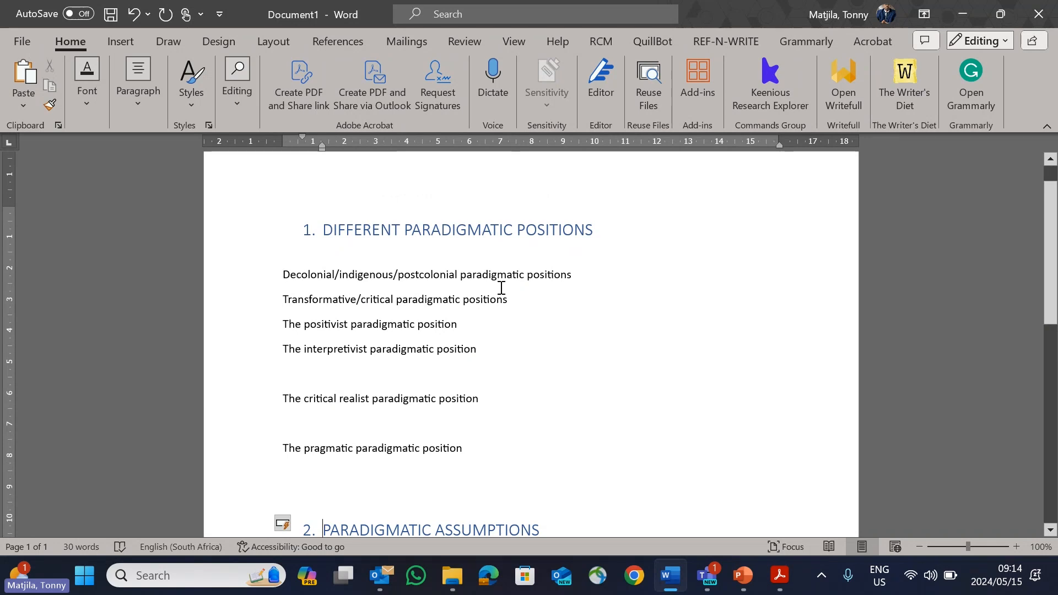
pyautogui.moveTo(584, 279); pyautogui.dragTo(297, 277)
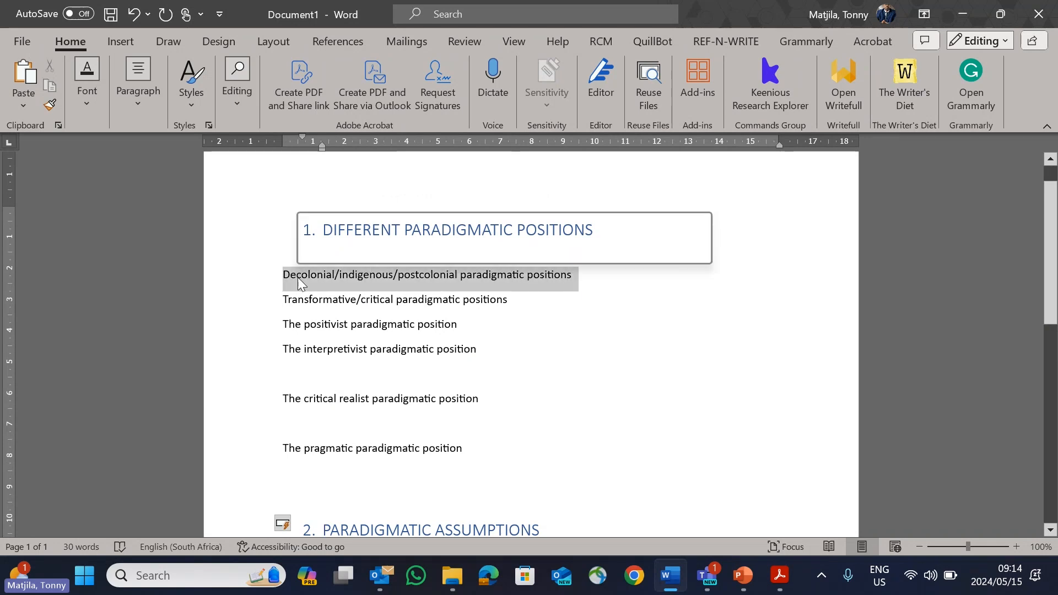
pyautogui.click(191, 104)
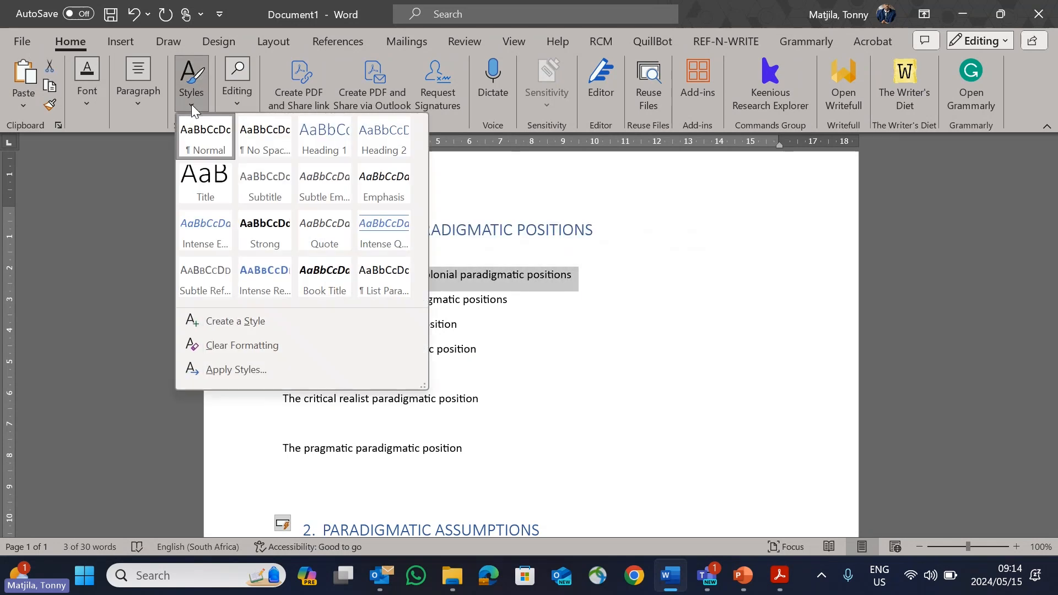
pyautogui.click(397, 140)
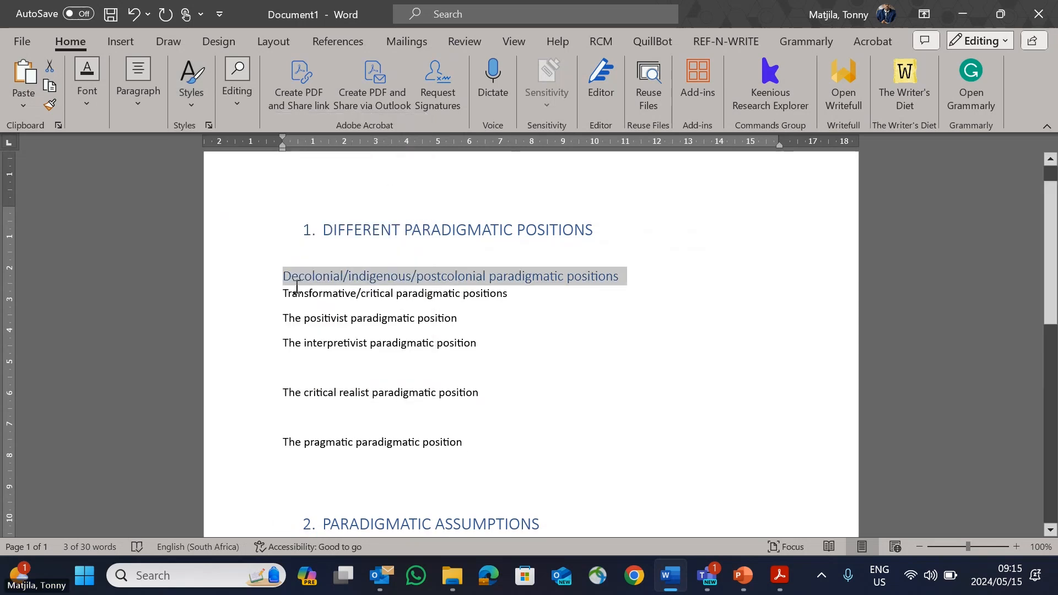
# Step: Number the decolonial/indigenous/postcolonial subheading 1.1 with a tab after the number, and insert a blank line below it
pyautogui.click(283, 276)
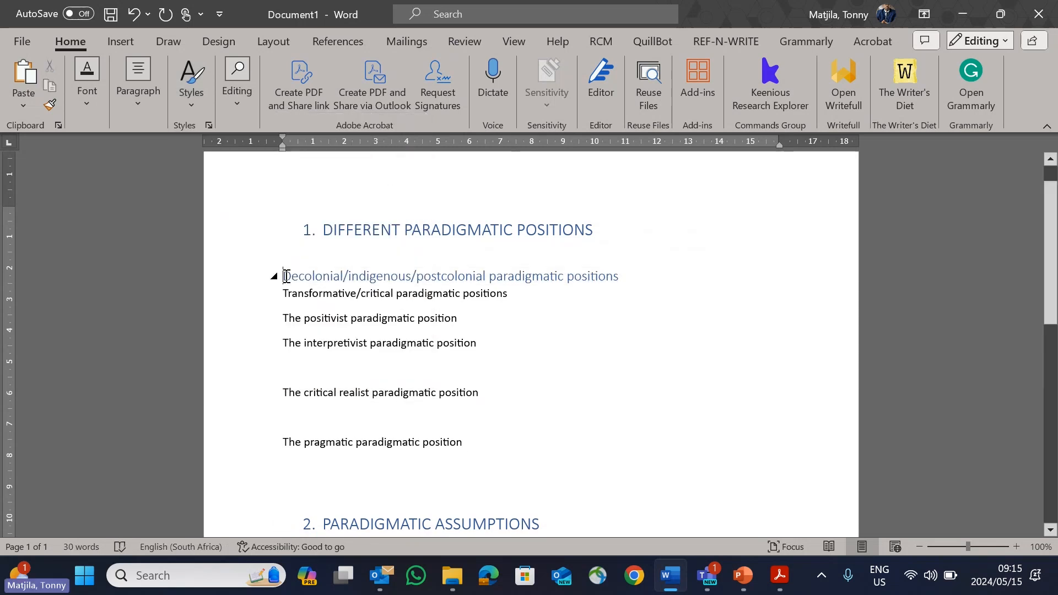
pyautogui.write('1.1')
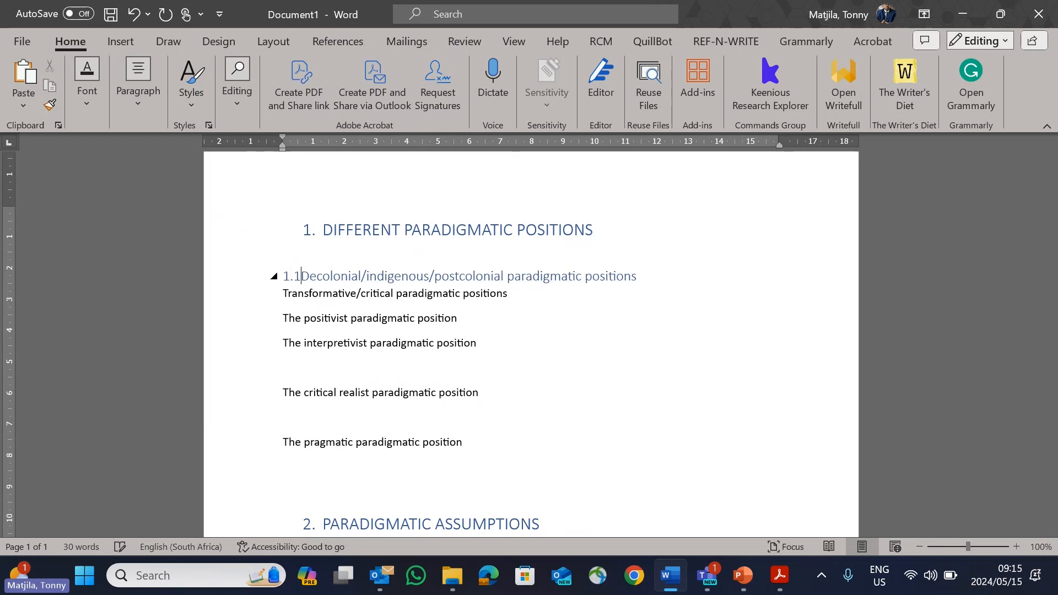
pyautogui.press('Tab')
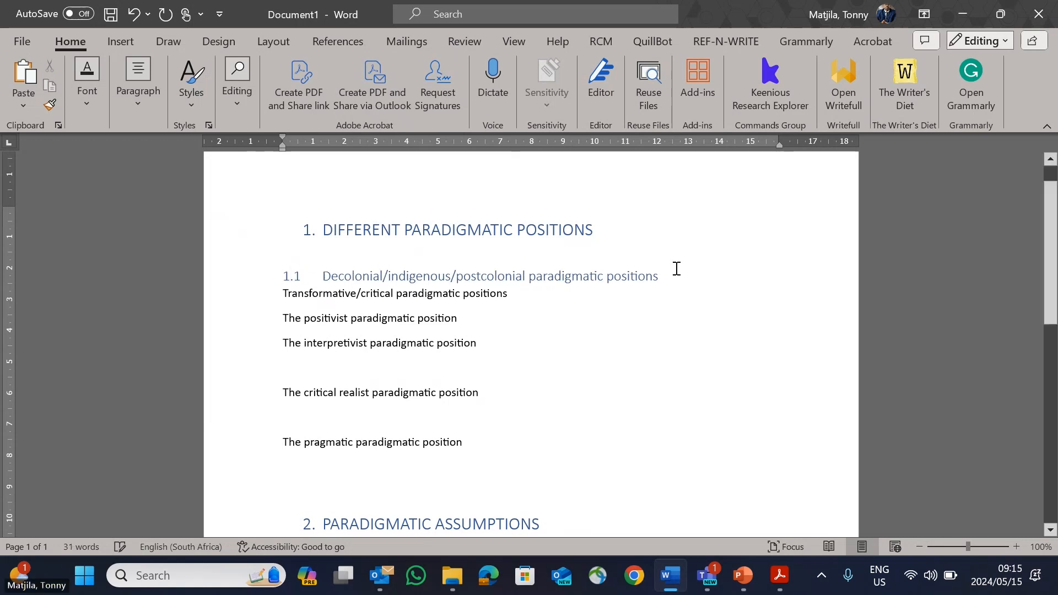
pyautogui.click(676, 270)
pyautogui.press('Return')
pyautogui.press('Delete')
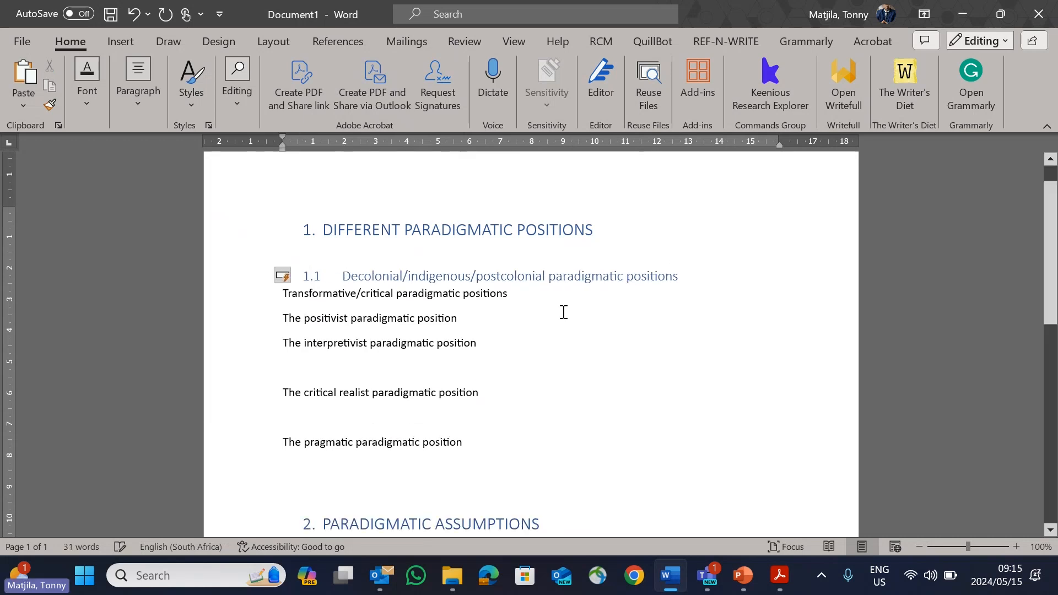
pyautogui.click(686, 277)
pyautogui.press('Return')
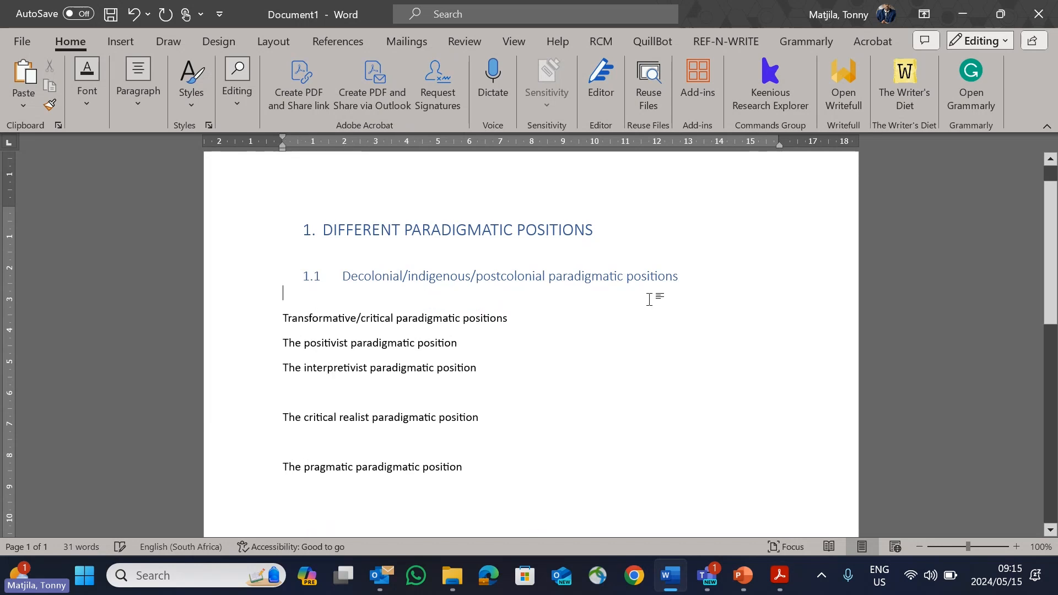
# Step: Apply the Heading 2 style to "Transformative/critical paradigmatic positions" and insert a blank line below it
pyautogui.click(254, 315)
pyautogui.click(187, 108)
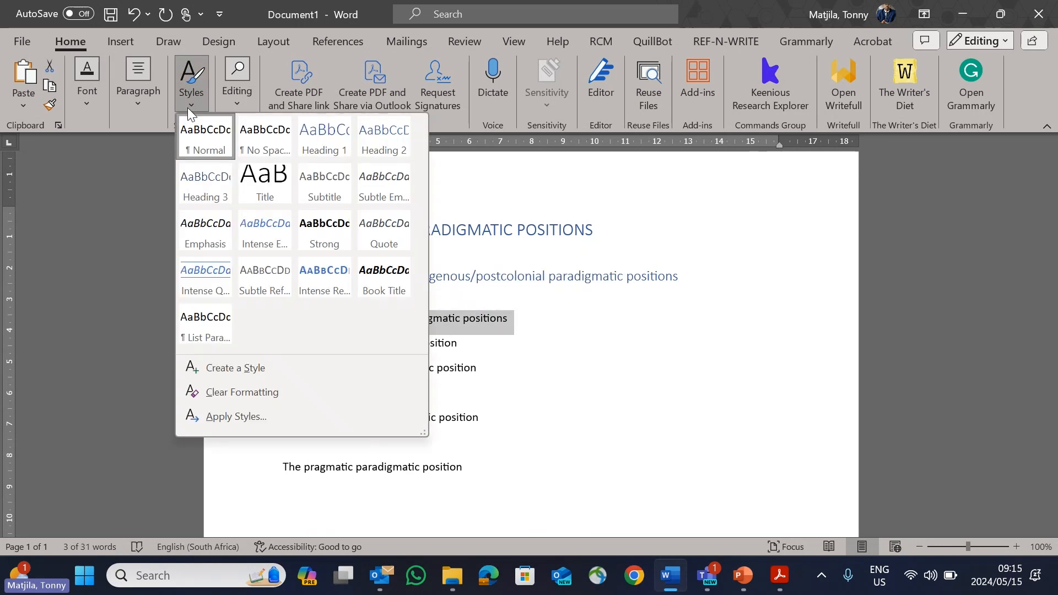
pyautogui.click(387, 156)
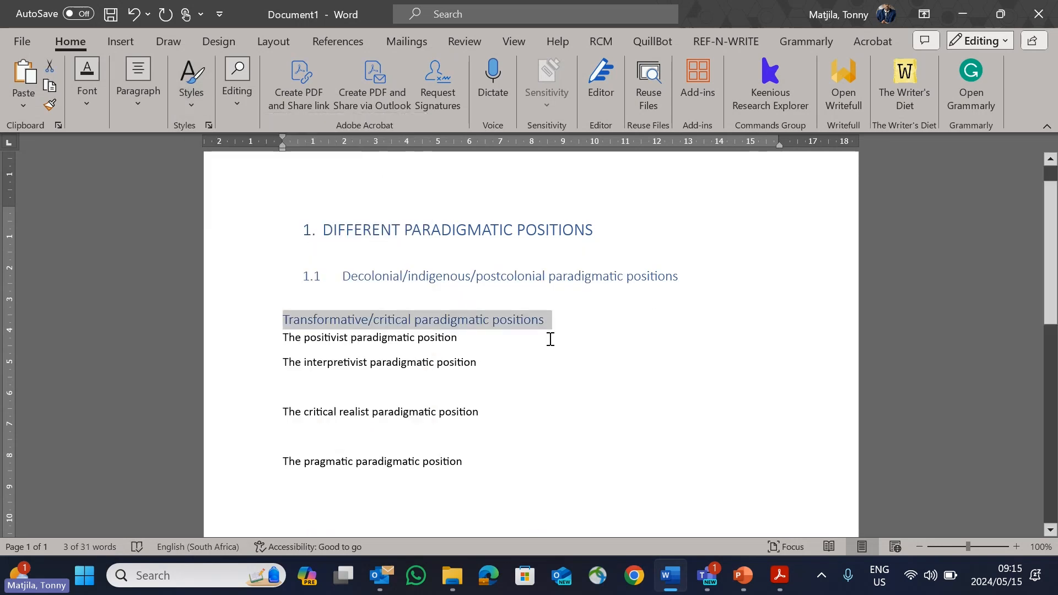
pyautogui.click(557, 322)
pyautogui.press('Return')
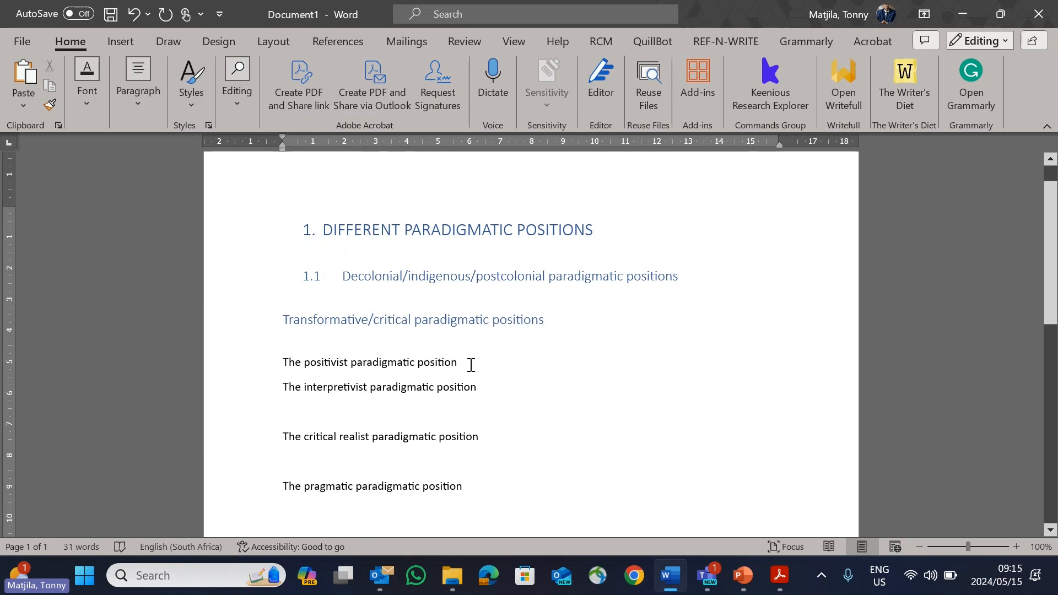
# Step: Apply the Heading 2 style to "The positivist paradigmatic position" and add blank lines below it
pyautogui.moveTo(471, 366); pyautogui.dragTo(264, 362)
pyautogui.click(193, 108)
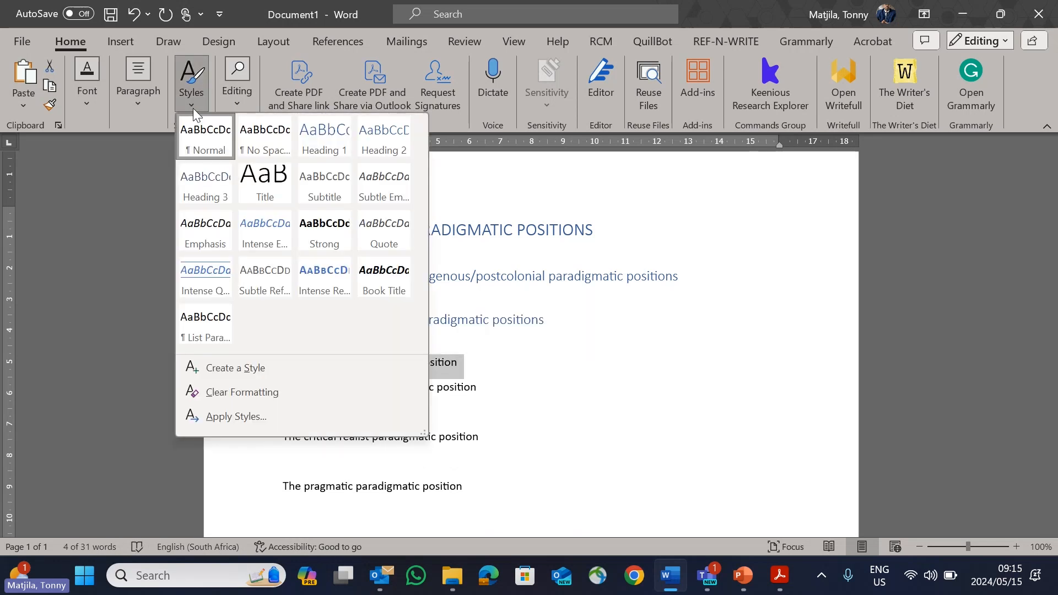
pyautogui.click(386, 177)
pyautogui.click(499, 366)
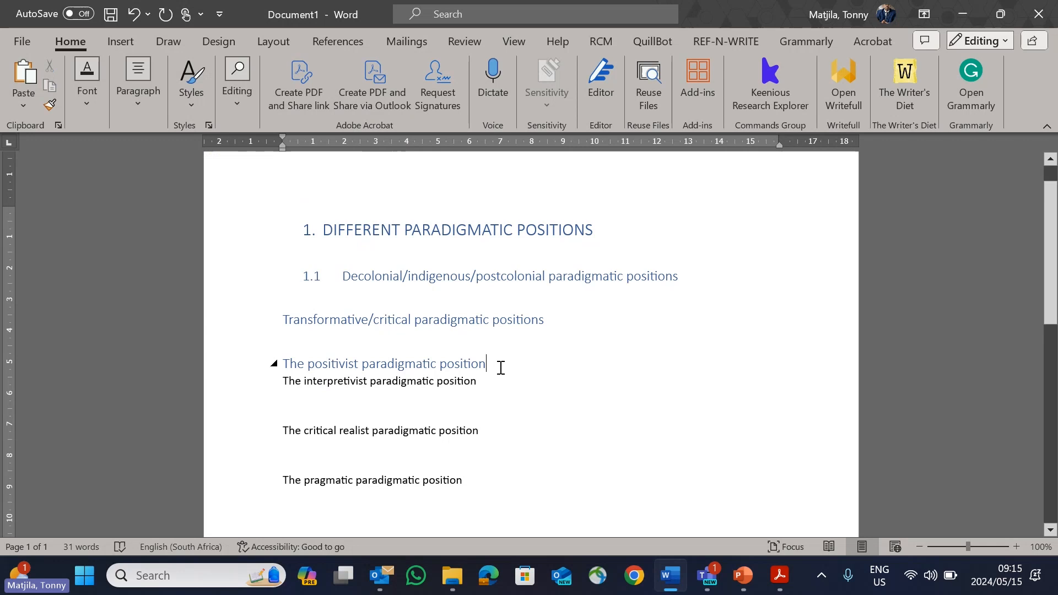
pyautogui.press('Return')
pyautogui.press('Return')
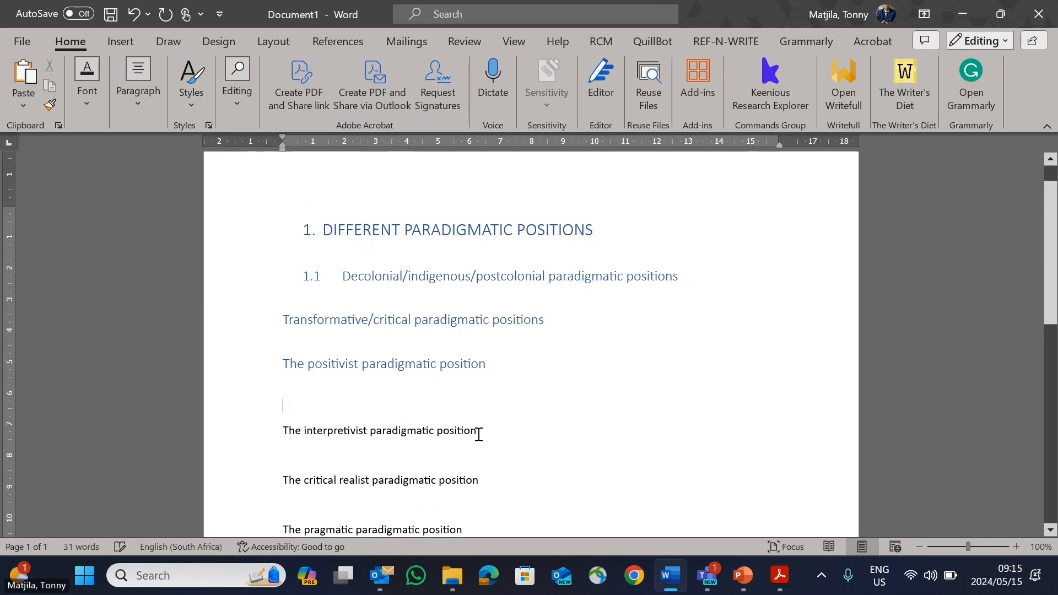
# Step: Apply the Heading 2 style to the interpretivist, critical realist and pragmatic paradigmatic position lines
pyautogui.moveTo(477, 432); pyautogui.dragTo(283, 432)
pyautogui.click(193, 106)
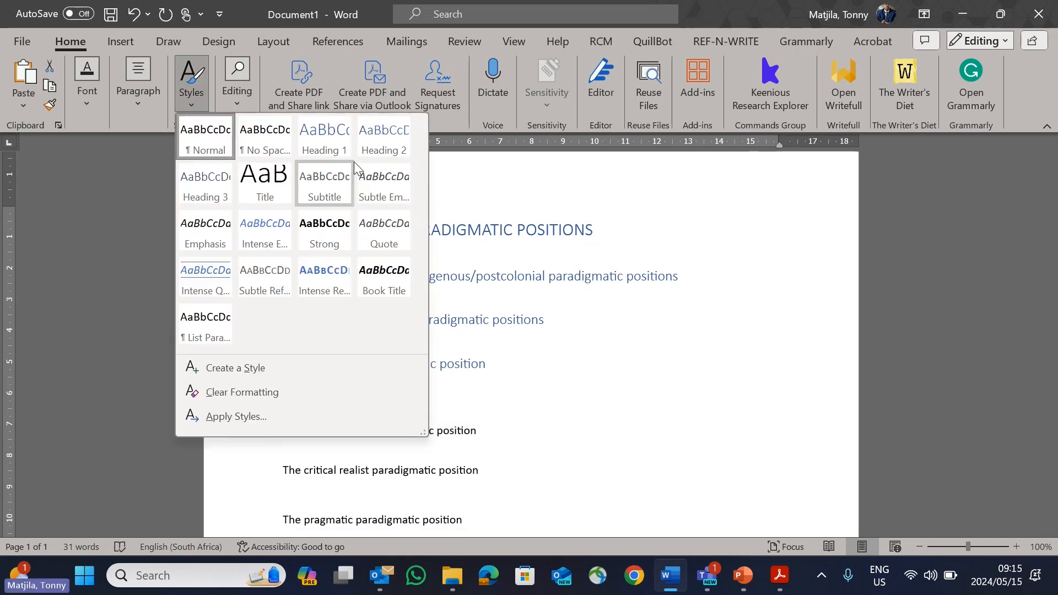
pyautogui.click(392, 142)
pyautogui.scroll(-2, 502, 366)
pyautogui.moveTo(502, 366); pyautogui.dragTo(289, 352)
pyautogui.click(198, 107)
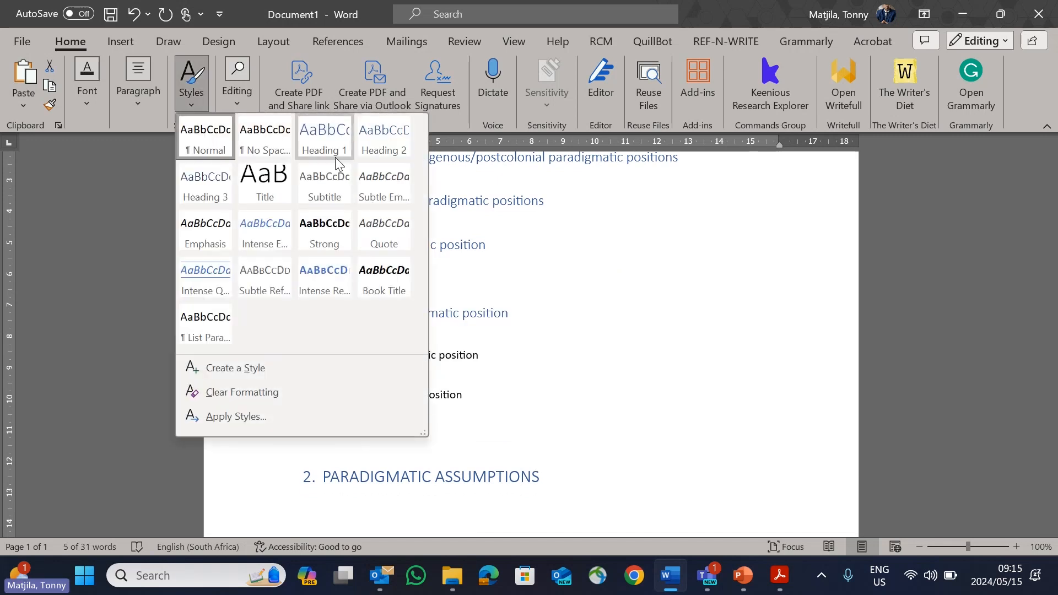
pyautogui.click(392, 146)
pyautogui.moveTo(529, 409); pyautogui.dragTo(255, 384)
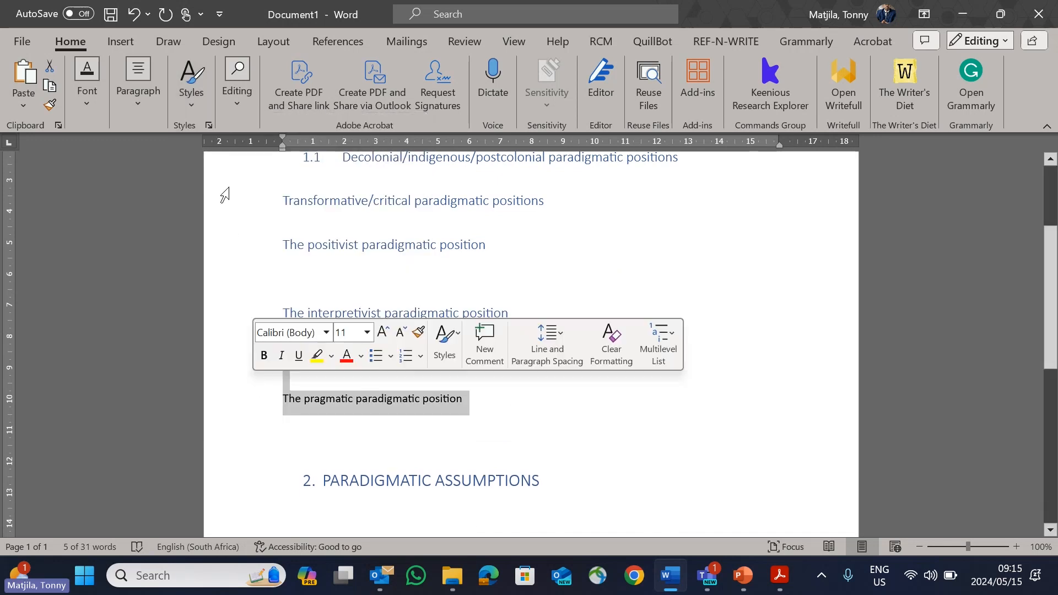
pyautogui.click(195, 100)
pyautogui.click(372, 144)
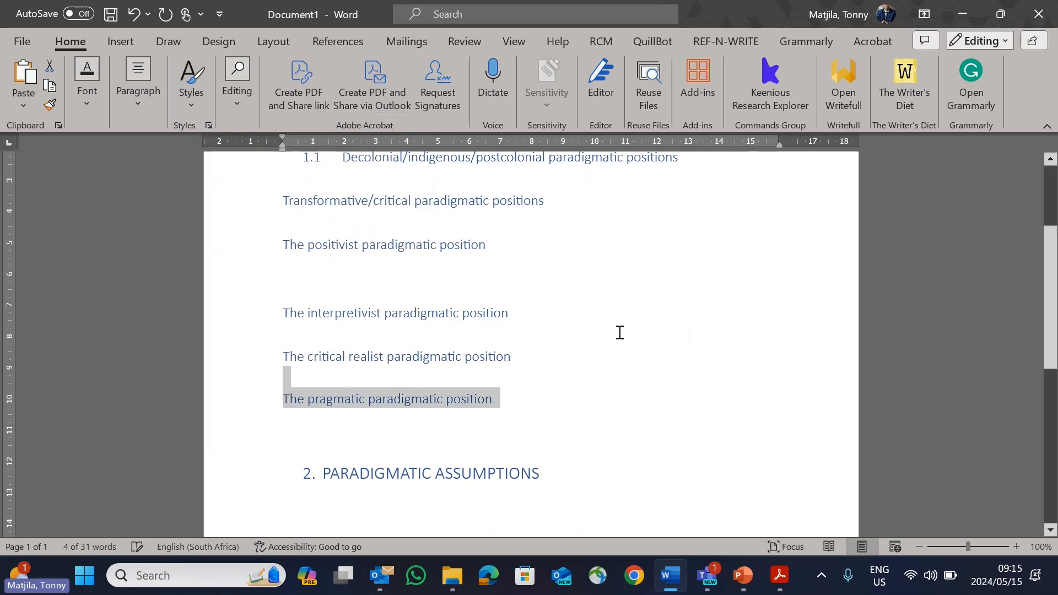
# Step: Number the transformative/critical subheading 1.2 with a tab after the number, and add an unnumbered line below it
pyautogui.scroll(3, 318, 359)
pyautogui.click(285, 363)
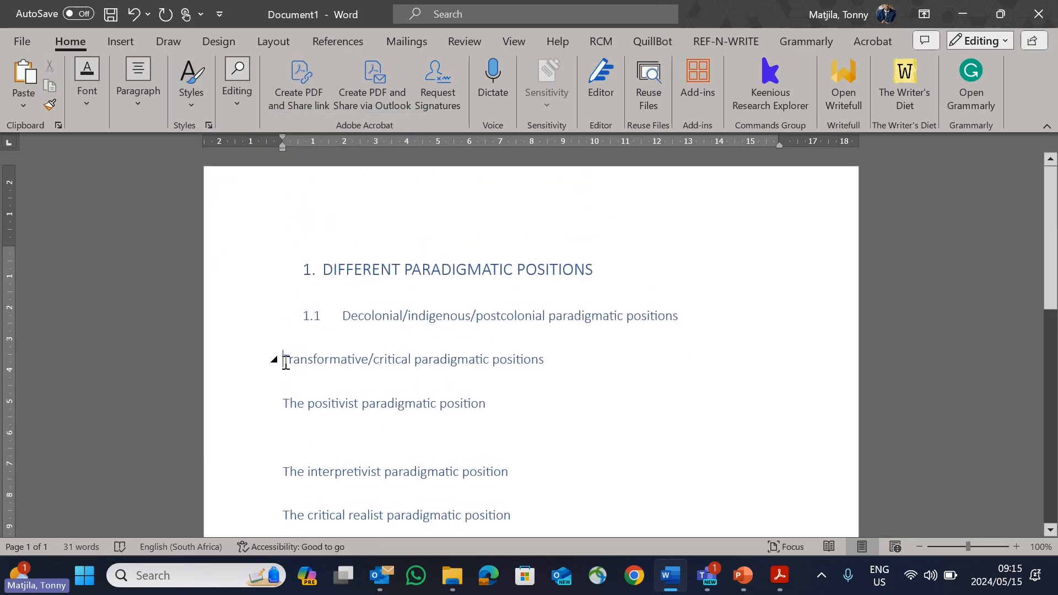
pyautogui.write('1.2')
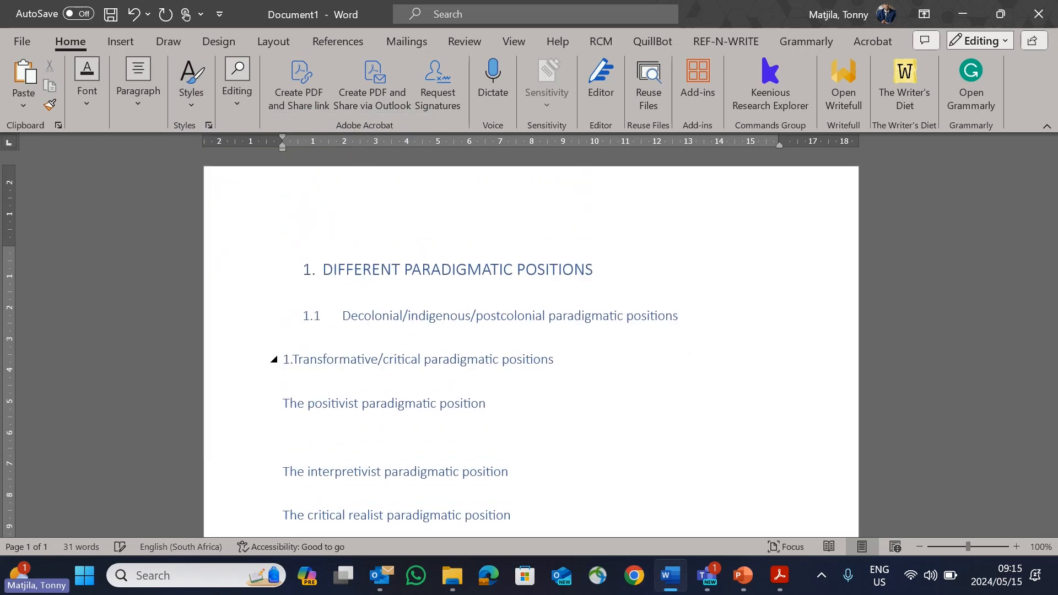
pyautogui.press('Tab')
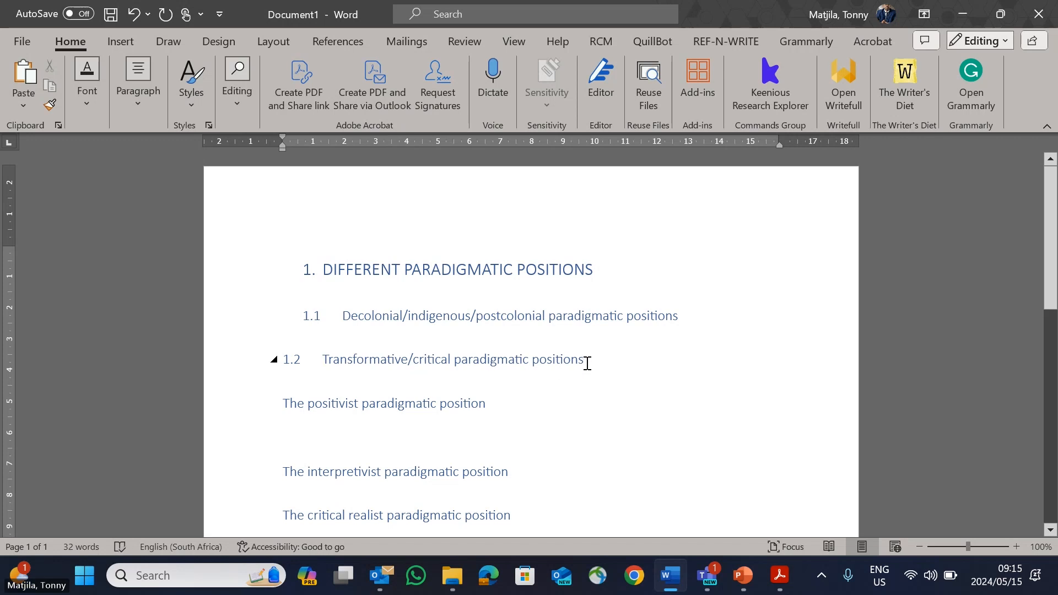
pyautogui.click(587, 363)
pyautogui.press('Return')
pyautogui.press('BackSpace')
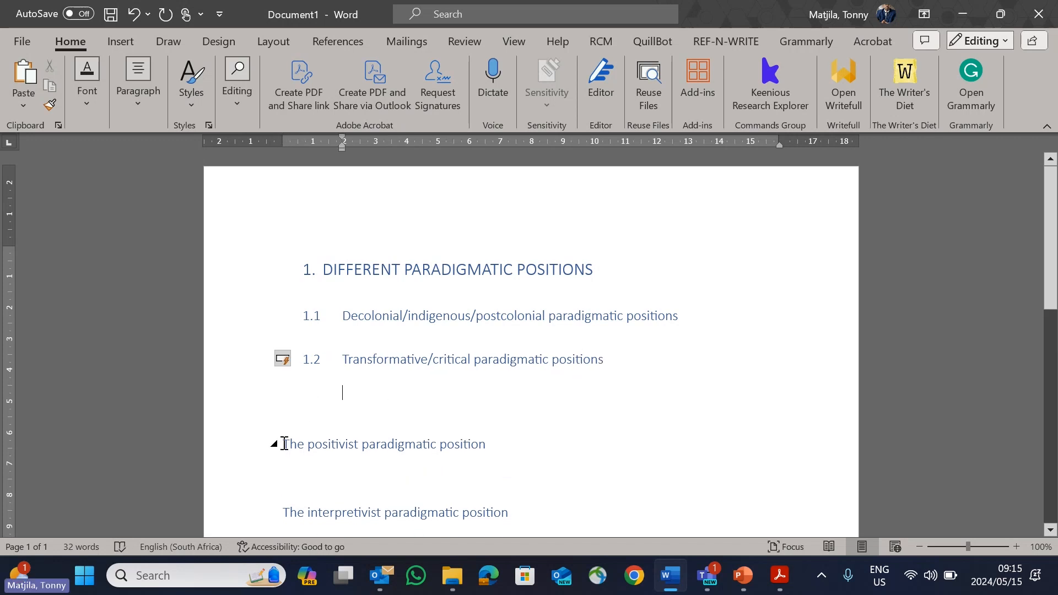
# Step: Number the positivist subheading 1.3 with a tab after the number, and add an unnumbered line below it
pyautogui.write('1.3')
pyautogui.press('Tab')
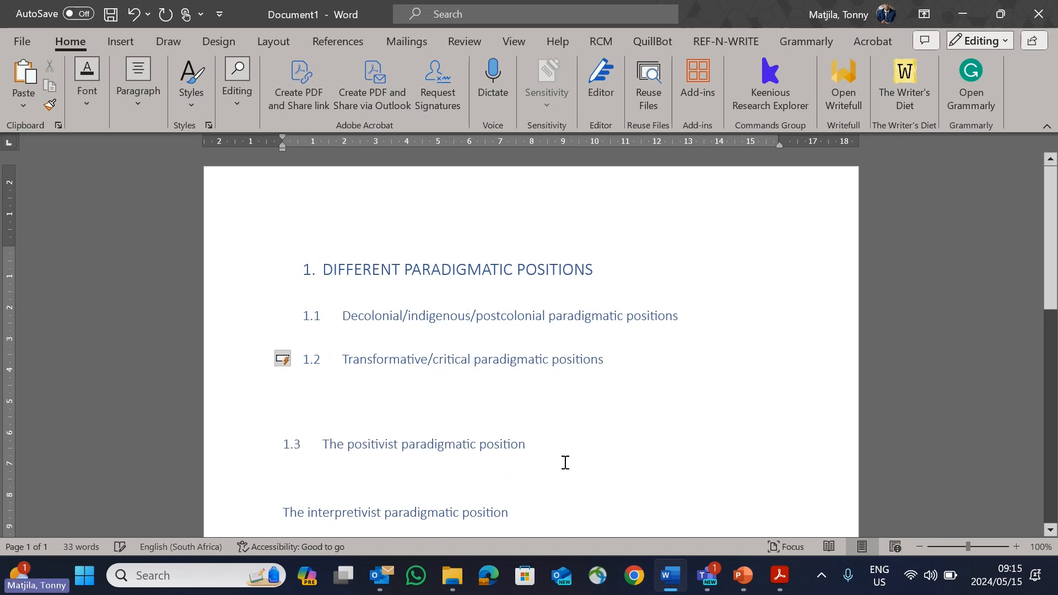
pyautogui.click(564, 460)
pyautogui.press('Return')
pyautogui.scroll(-2, 329, 484)
pyautogui.press('BackSpace')
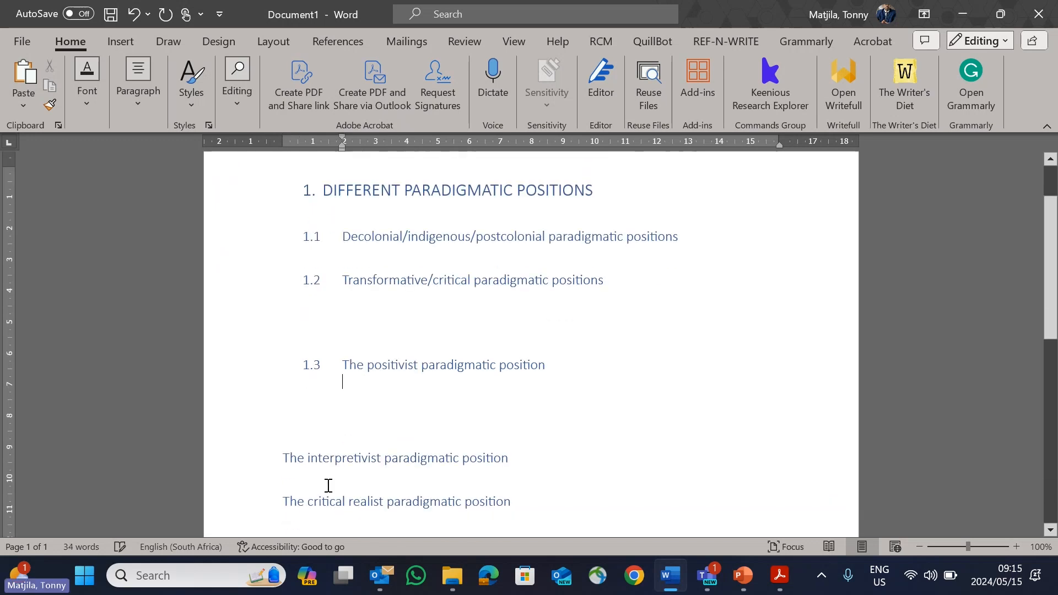
# Step: Number the interpretivist subheading 1.4 with a tab after the number, and add an unnumbered line below it
pyautogui.click(285, 418)
pyautogui.write('1.4')
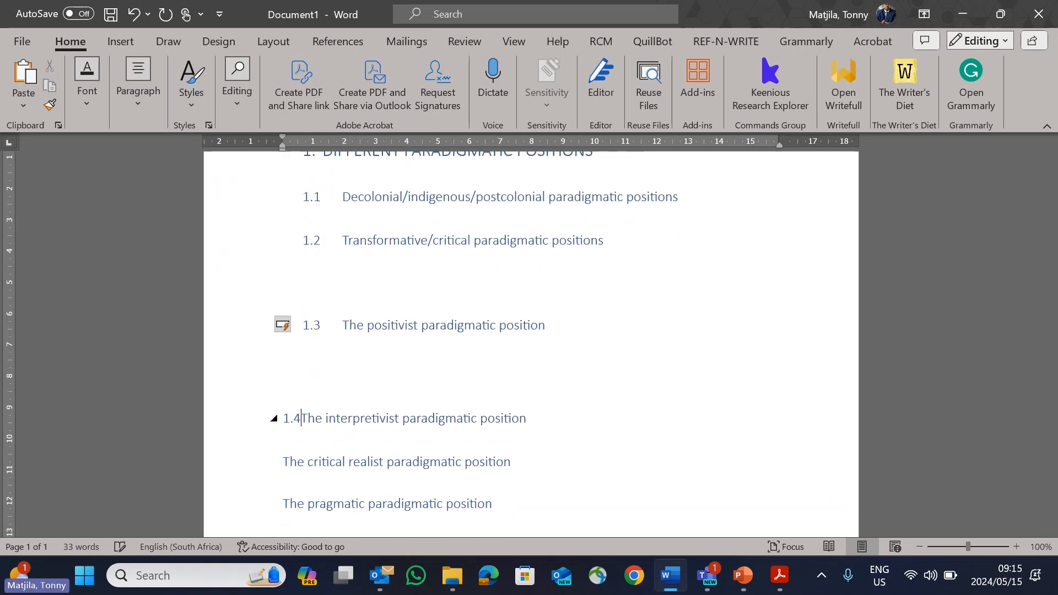
pyautogui.press('Tab')
pyautogui.click(596, 421)
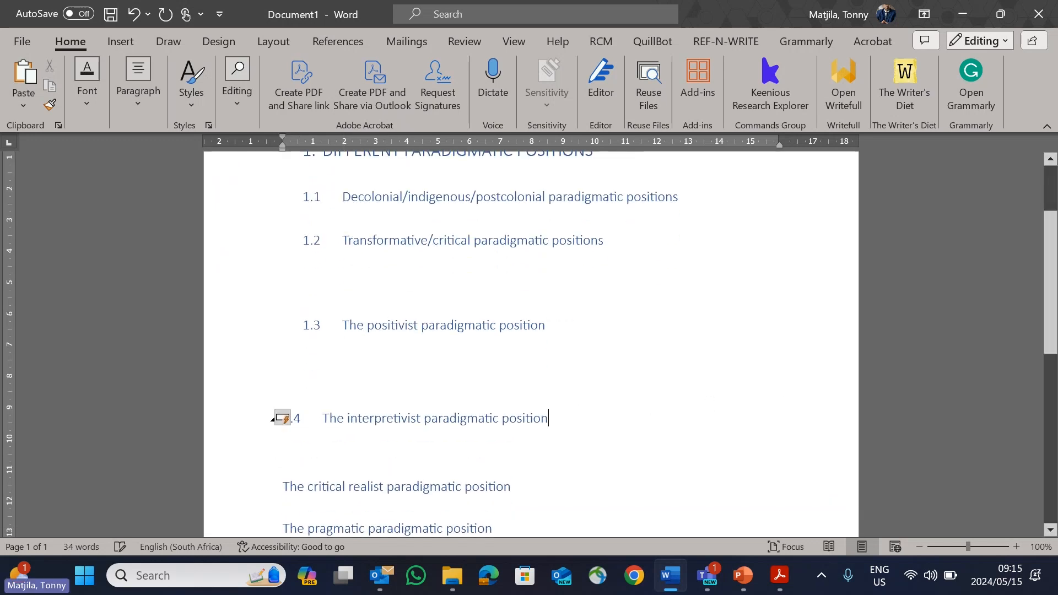
pyautogui.press('Return')
pyautogui.scroll(-1, 568, 433)
pyautogui.press('BackSpace')
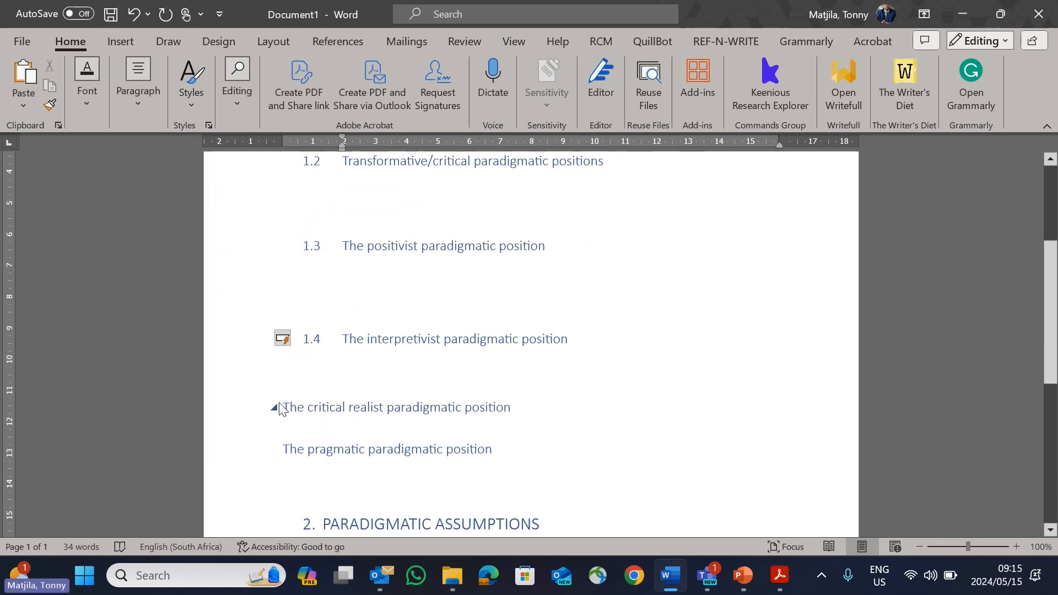
# Step: Number the critical realist subheading 1.5 with a tab after the number, and add an unnumbered line below it
pyautogui.click(283, 407)
pyautogui.write('1')
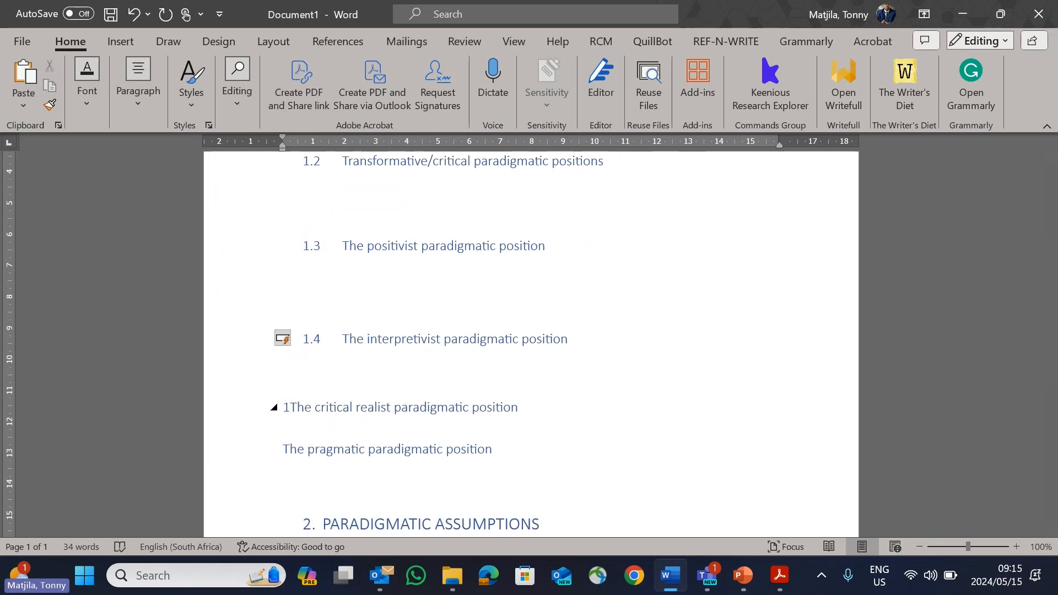
pyautogui.write('.5')
pyautogui.press('Tab')
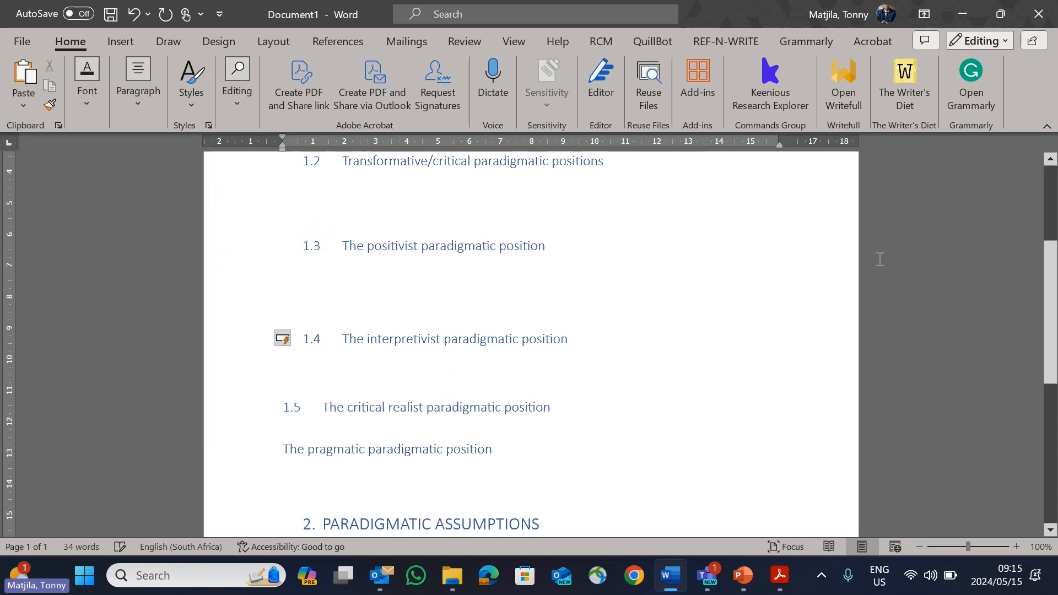
pyautogui.click(557, 408)
pyautogui.press('Return')
pyautogui.press('BackSpace')
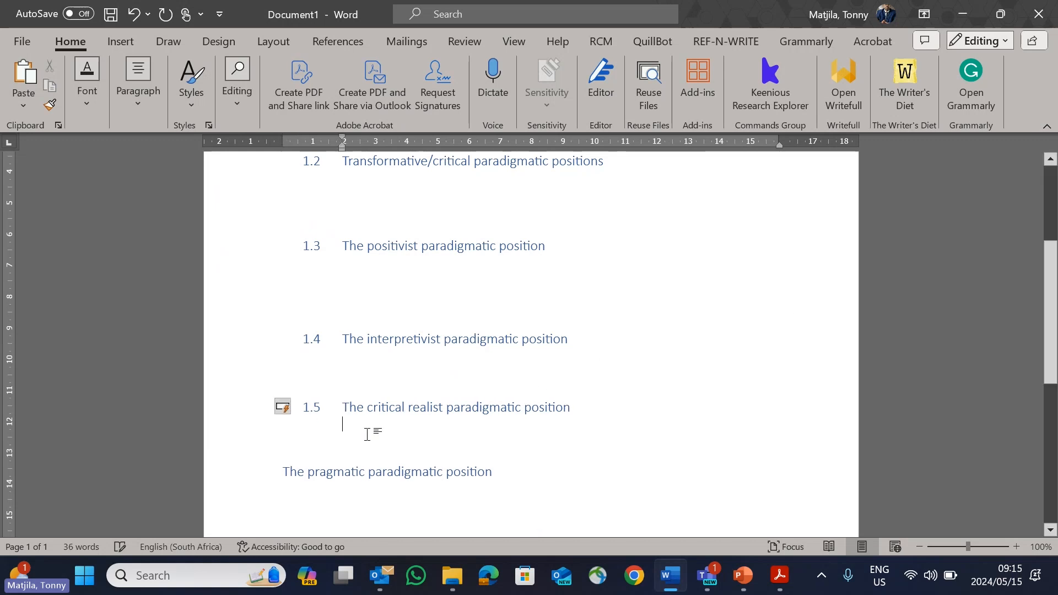
# Step: Number the pragmatic subheading 1.6 with a tab after the number, and add an unnumbered line below it
pyautogui.click(283, 471)
pyautogui.write('1.6')
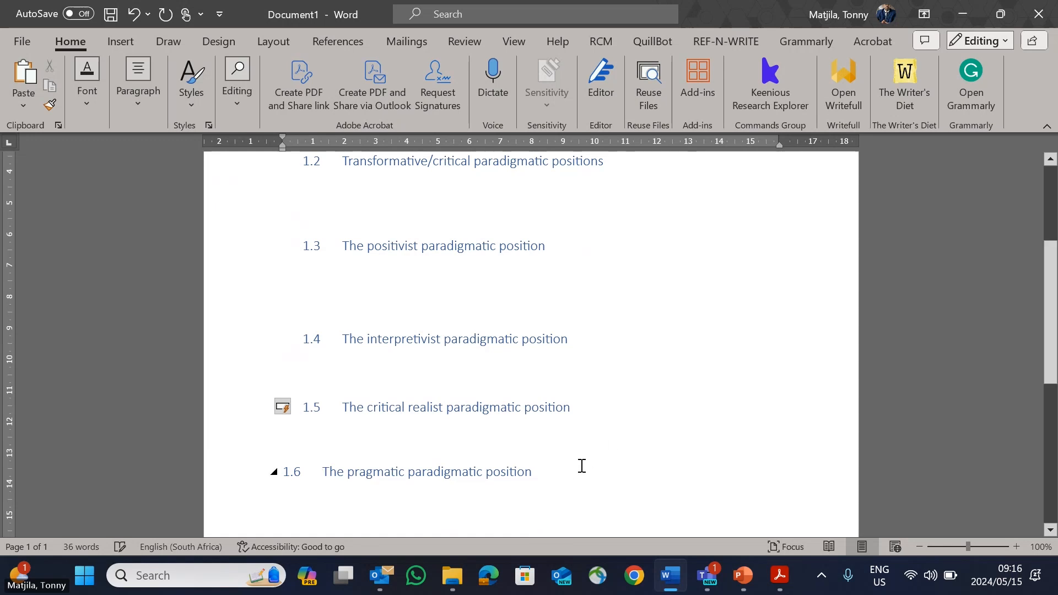
pyautogui.click(577, 472)
pyautogui.press('Return')
pyautogui.press('BackSpace')
# Step: Check Questions 1 and 2 in the PDF in Adobe Acrobat and return to "PARADIGMATIC ASSUMPTIONS" in the Word document
pyautogui.scroll(5, 575, 471)
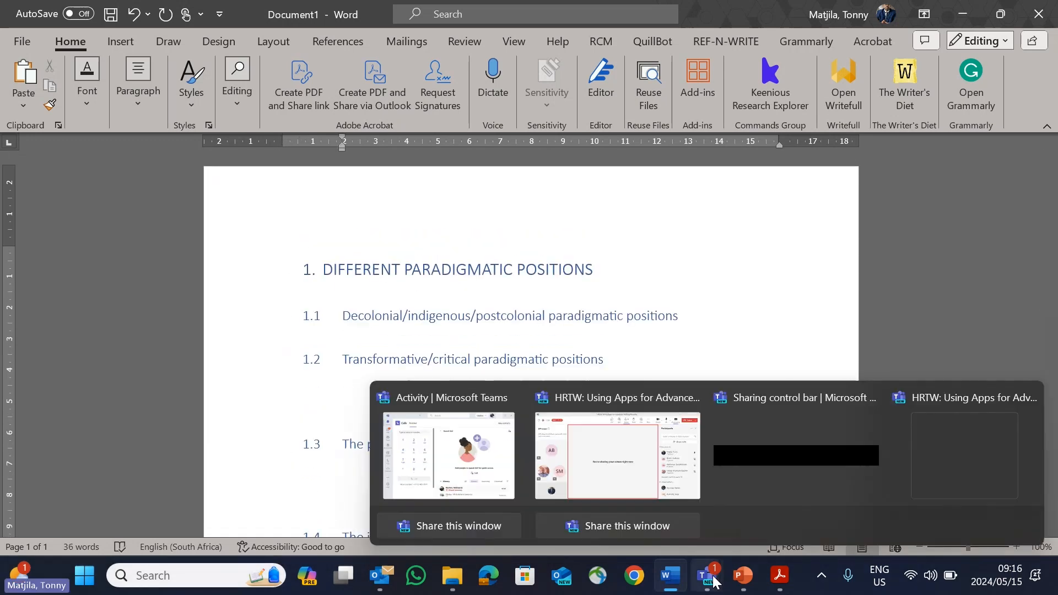
pyautogui.click(780, 575)
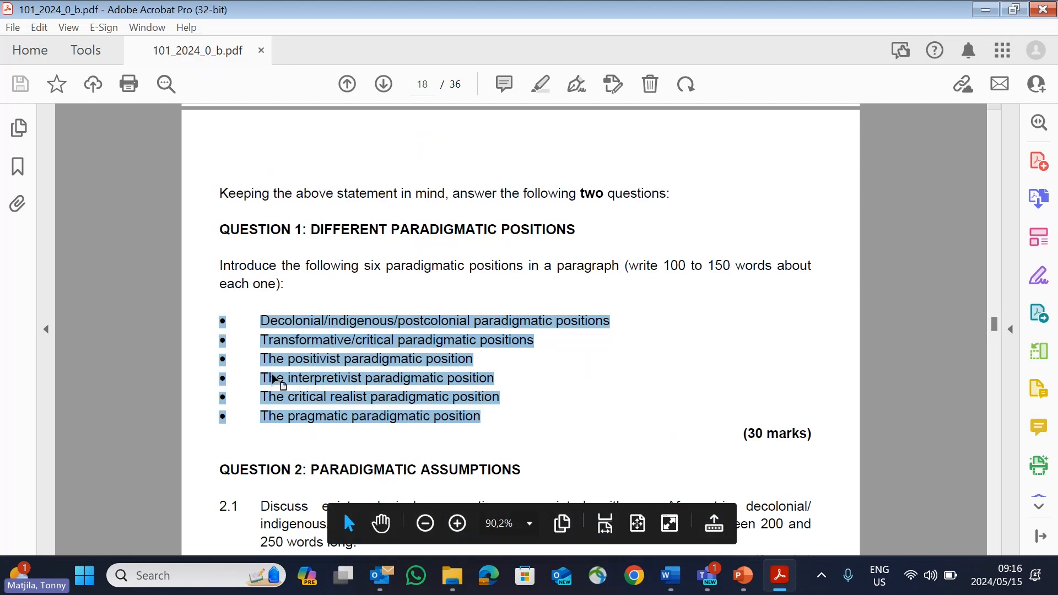
pyautogui.click(670, 575)
pyautogui.scroll(-5, 581, 434)
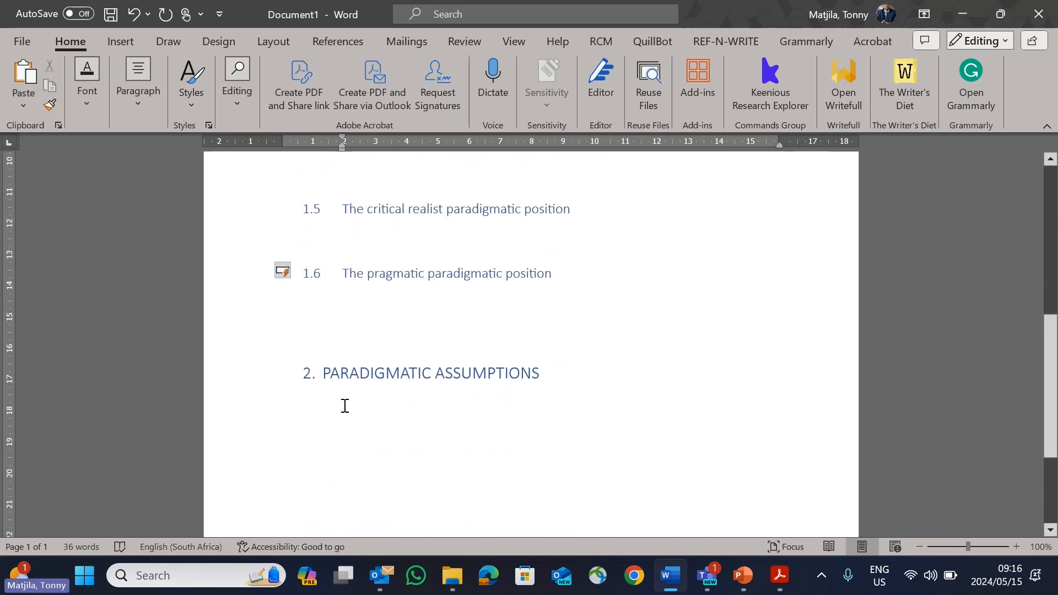
# Step: Start a new page after the "PARADIGMATIC ASSUMPTIONS" section and enter the heading text "References" on it
pyautogui.scroll(-2, 366, 378)
pyautogui.scroll(5, 371, 378)
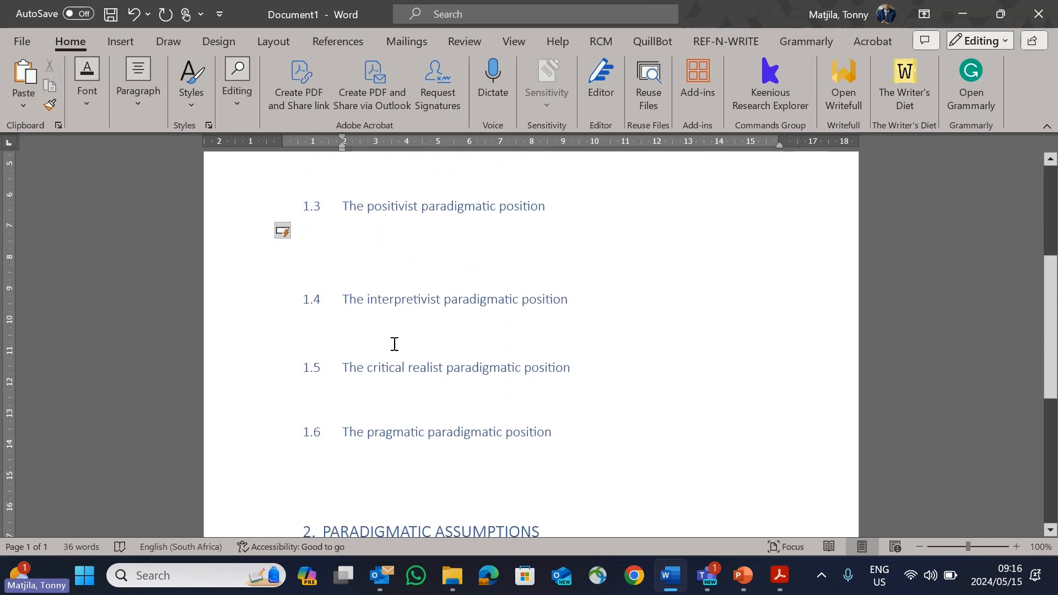
pyautogui.scroll(-5, 391, 322)
pyautogui.click(444, 362)
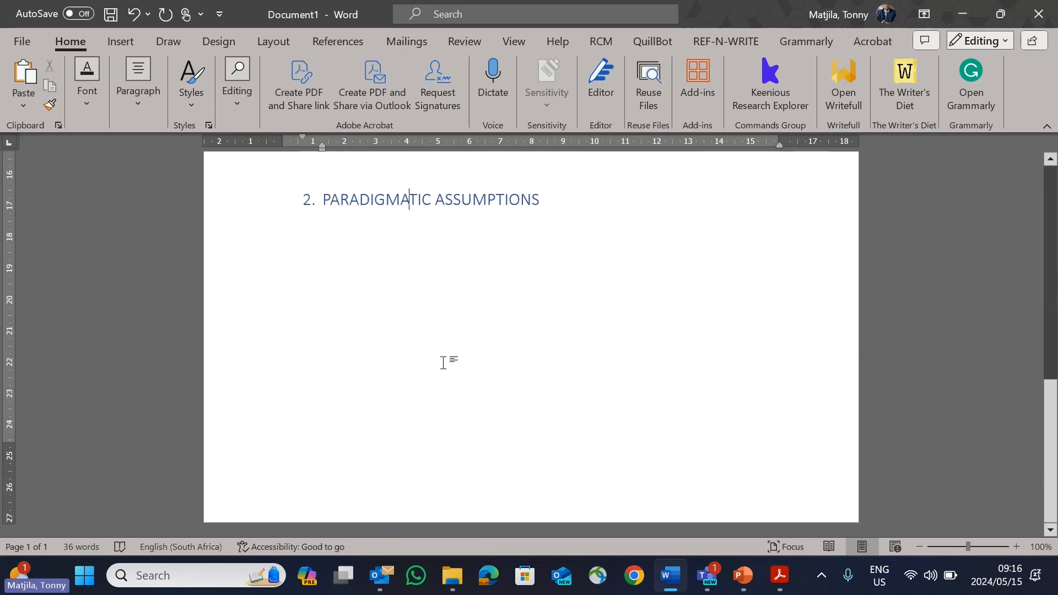
pyautogui.press('Return')
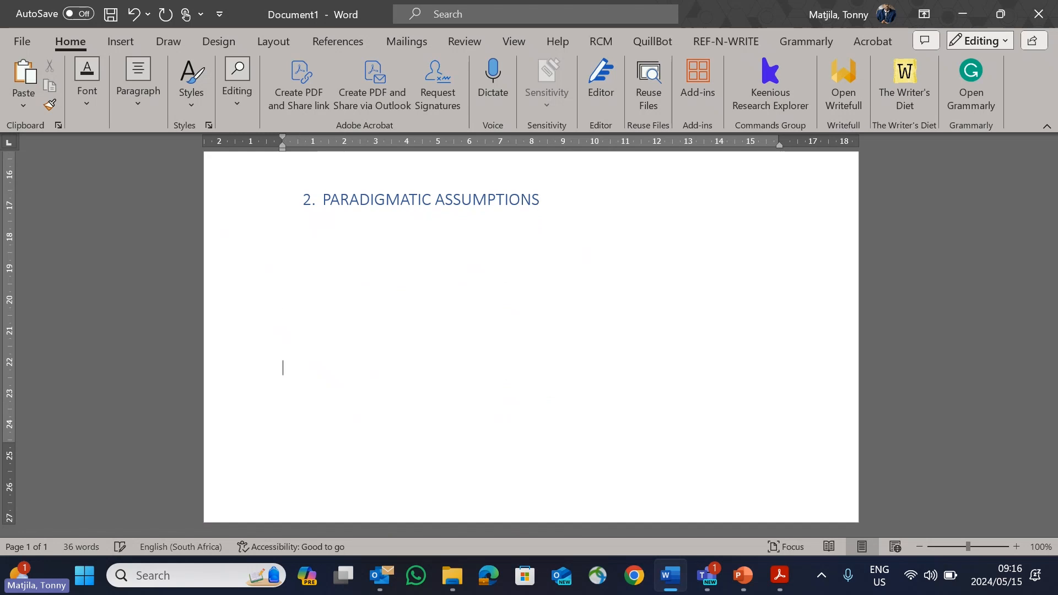
pyautogui.hotkey('ctrl', 'Return')
pyautogui.write('rfe')
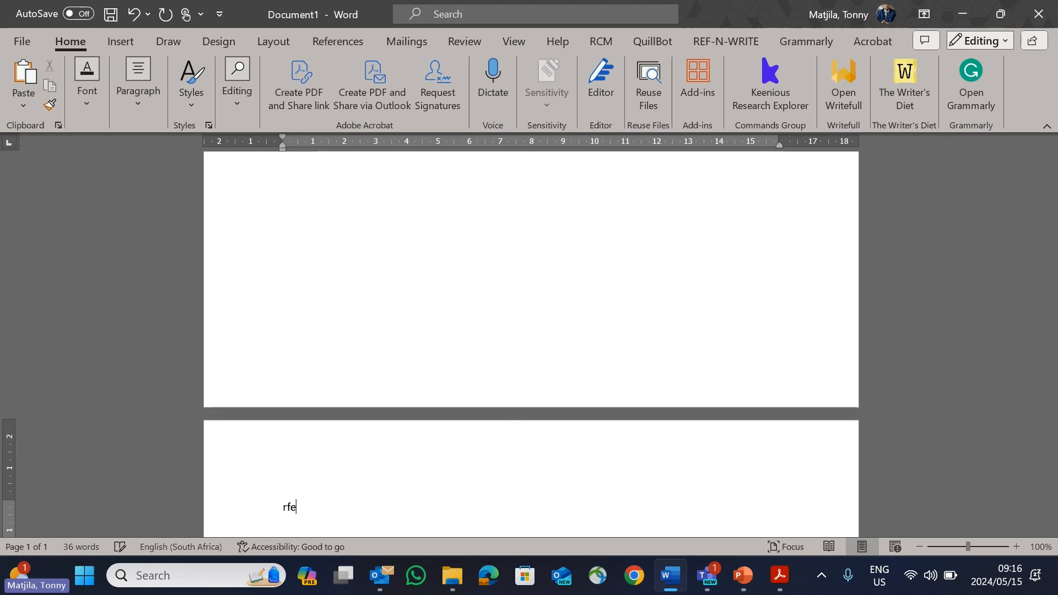
pyautogui.press('BackSpace')
pyautogui.write('eref')
pyautogui.press('BackSpace')
pyautogui.write('ferences')
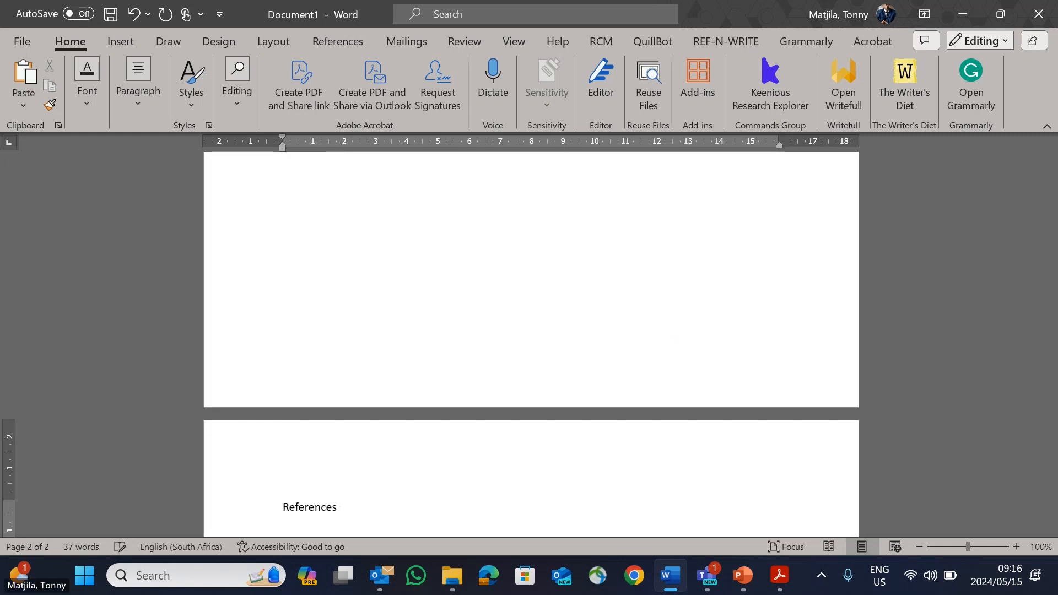
# Step: Convert "References" to uppercase and apply the Heading 1 style to it
pyautogui.scroll(-3, 419, 312)
pyautogui.click(242, 428)
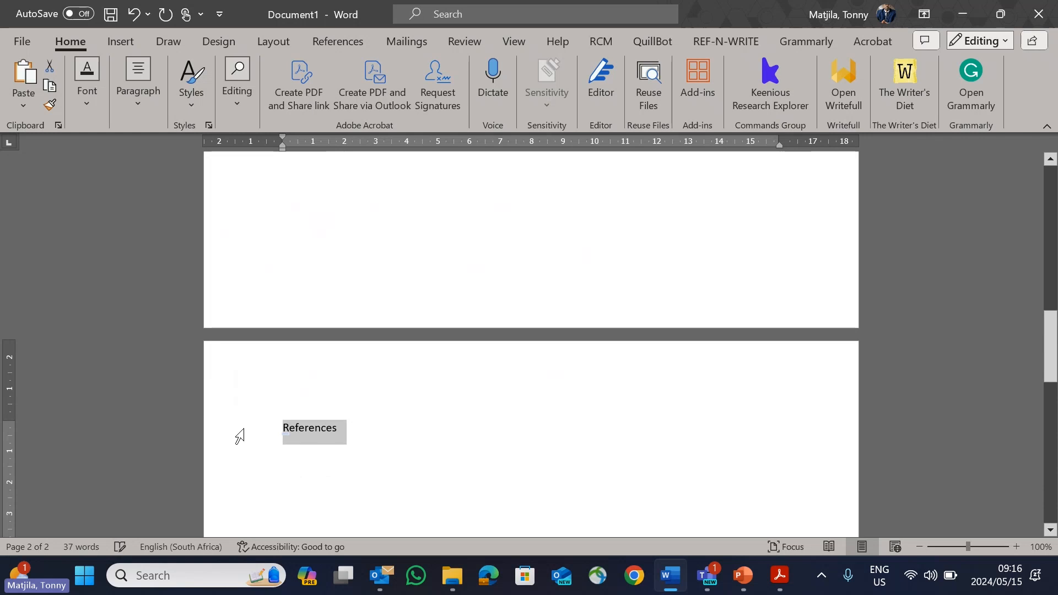
pyautogui.hotkey('shift', 'F3')
pyautogui.click(196, 105)
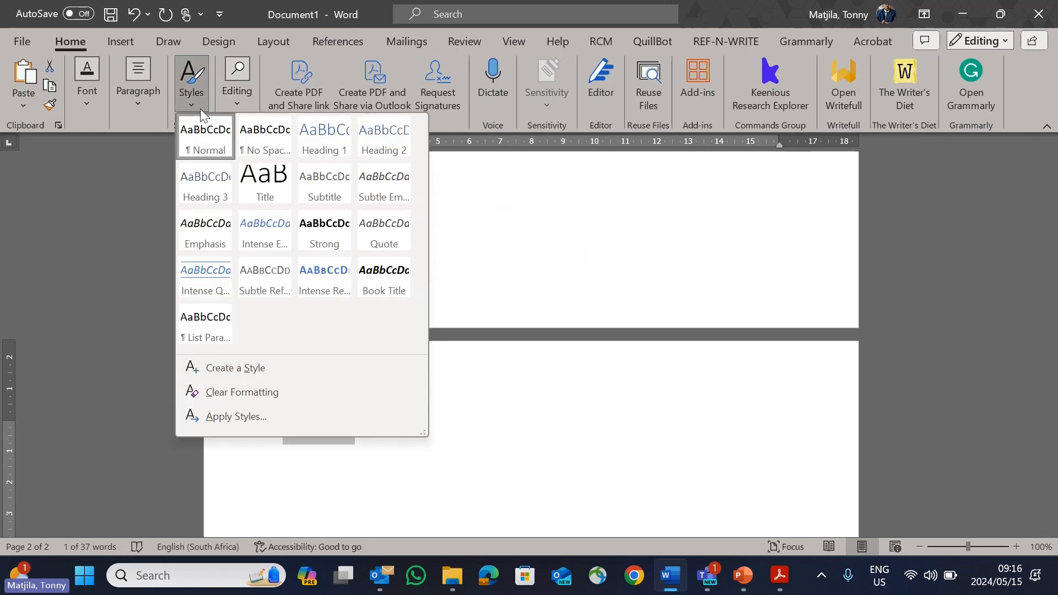
pyautogui.click(323, 144)
pyautogui.click(413, 447)
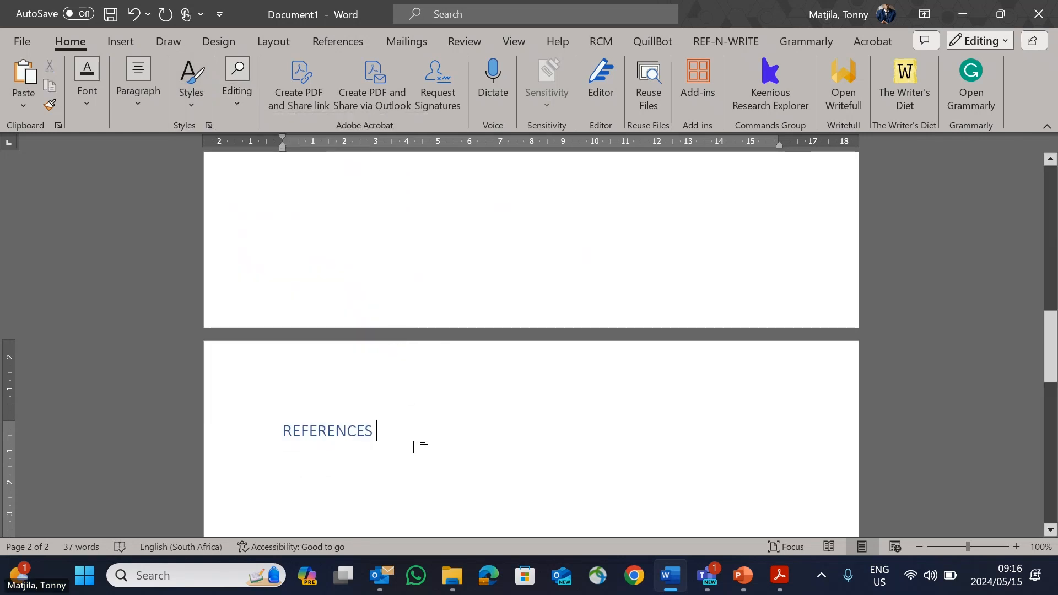
# Step: Add blank lines below "REFERENCES" to reach a new page and enter the heading text "Annexures" there
pyautogui.press('Return')
pyautogui.press('Return')
pyautogui.press('Return')
pyautogui.press('Return')
pyautogui.press('Return')
pyautogui.press('Return')
pyautogui.press('Return')
pyautogui.press('Return')
pyautogui.press('Return')
pyautogui.press('Return')
pyautogui.press('Return')
pyautogui.press('Return')
pyautogui.press('Return')
pyautogui.press('Return')
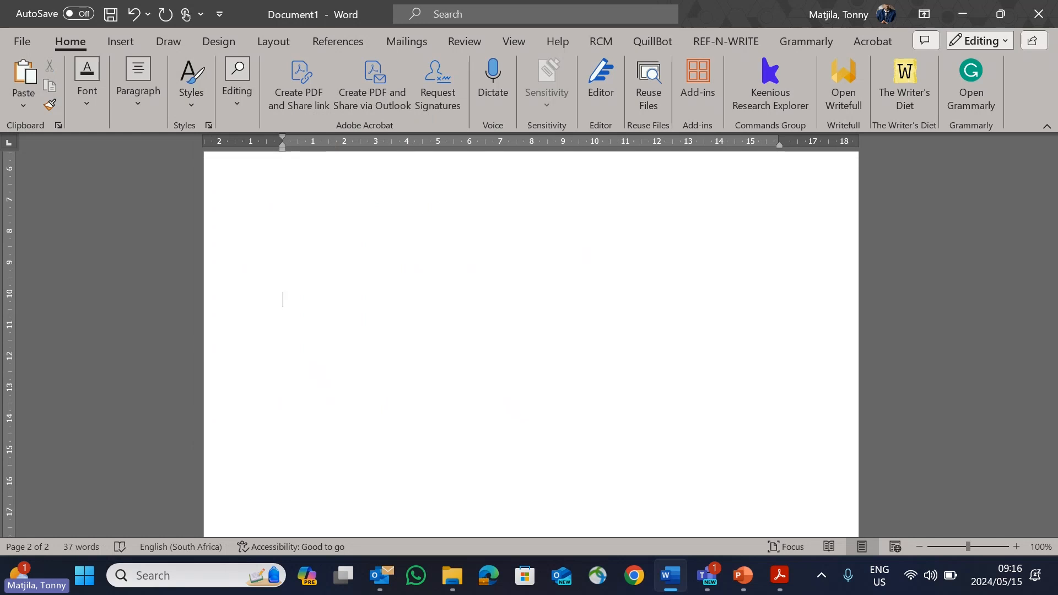
pyautogui.press('Return')
pyautogui.press('Return')
pyautogui.press('Return')
pyautogui.press('Return')
pyautogui.press('Return')
pyautogui.press('Return')
pyautogui.press('Return')
pyautogui.press('Return')
pyautogui.press('Return')
pyautogui.press('Return')
pyautogui.press('Return')
pyautogui.press('Return')
pyautogui.press('Return')
pyautogui.press('Return')
pyautogui.press('Return')
pyautogui.press('Return')
pyautogui.press('Return')
pyautogui.press('Return')
pyautogui.press('Return')
pyautogui.press('Return')
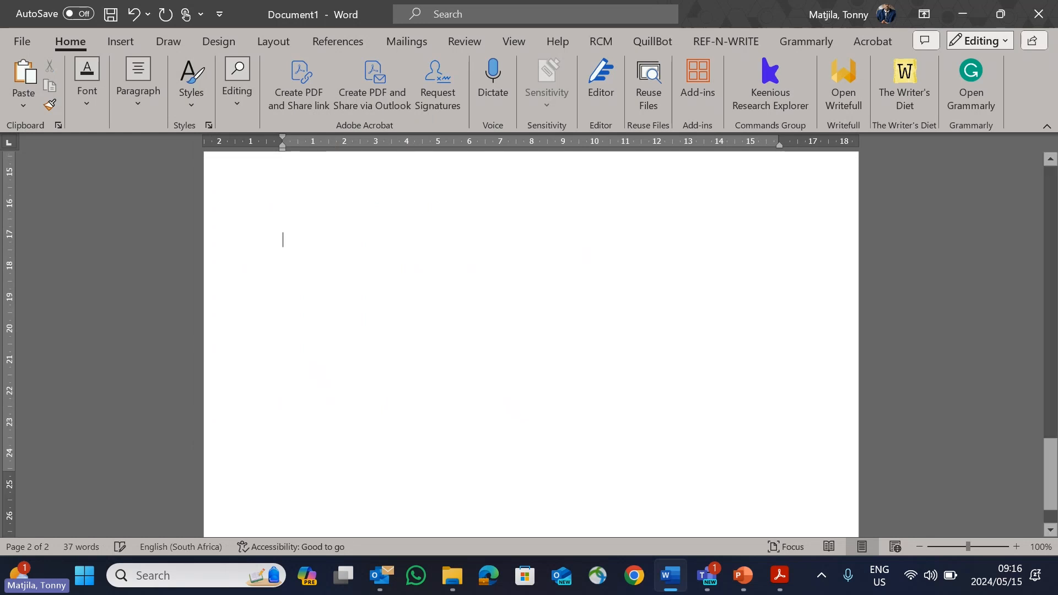
pyautogui.press('Return')
pyautogui.press('Return')
pyautogui.press('Return')
pyautogui.press('Return')
pyautogui.press('Return')
pyautogui.press('Return')
pyautogui.press('Return')
pyautogui.press('Return')
pyautogui.press('Return')
pyautogui.press('Return')
pyautogui.press('Return')
pyautogui.press('Return')
pyautogui.press('Return')
pyautogui.press('Return')
pyautogui.press('Return')
pyautogui.press('Return')
pyautogui.press('Return')
pyautogui.press('Return')
pyautogui.press('Return')
pyautogui.press('Return')
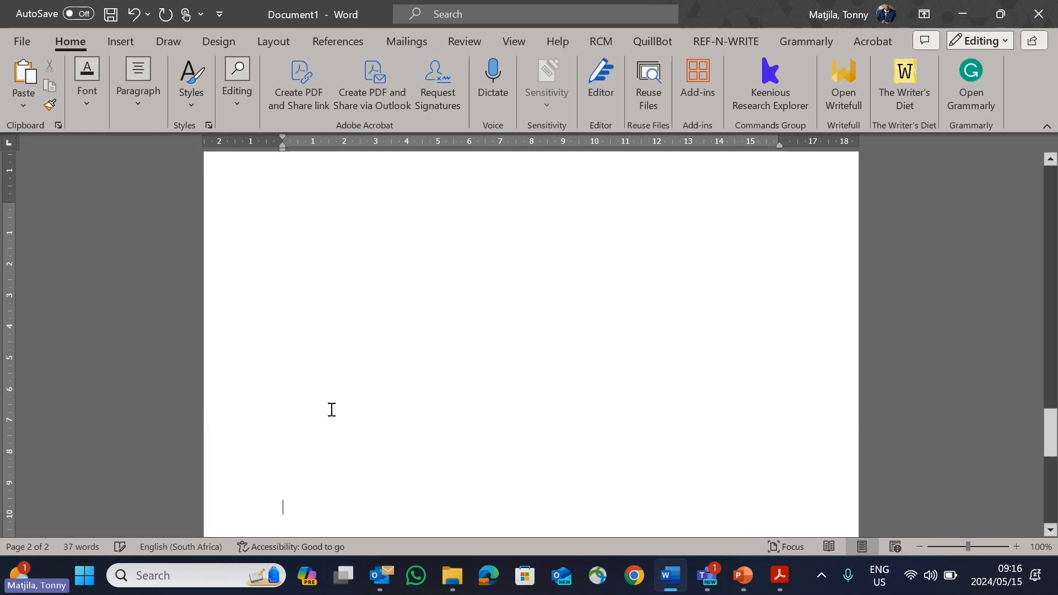
pyautogui.write('a')
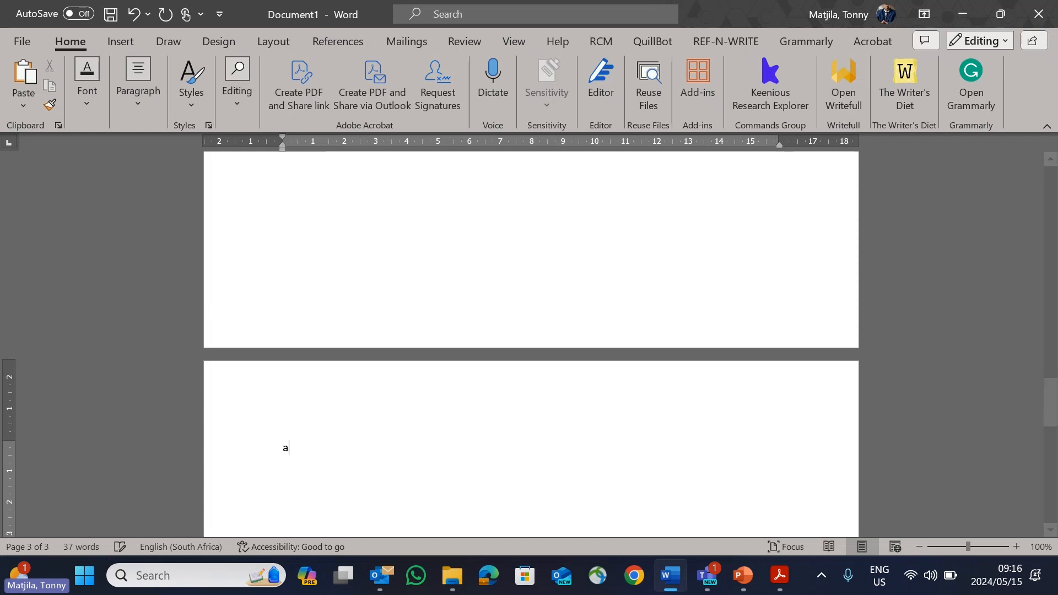
pyautogui.write('nnexures')
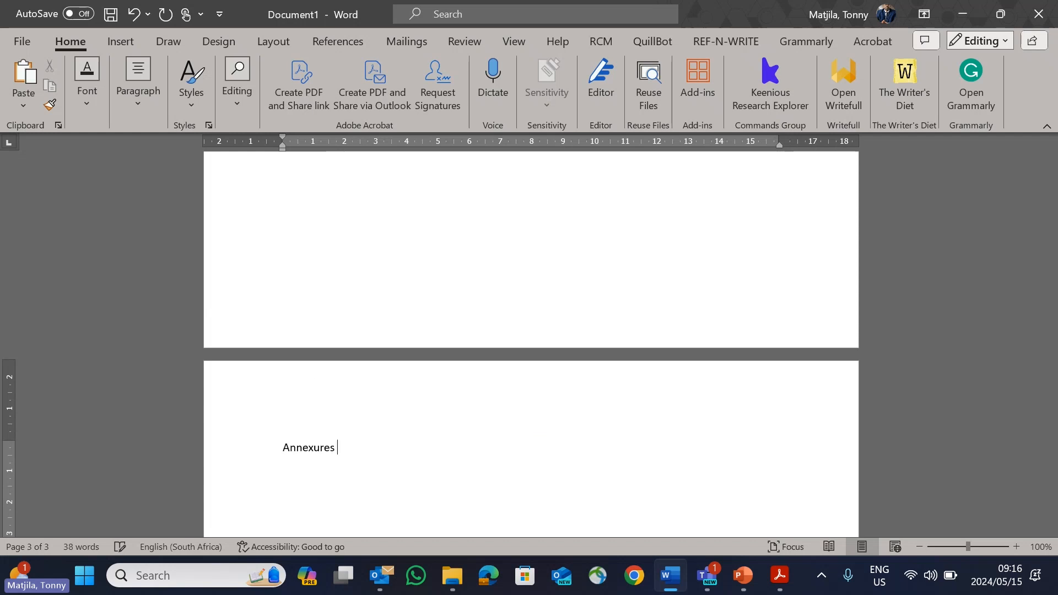
# Step: Convert "Annexures" to uppercase and apply the Heading 1 style to it
pyautogui.moveTo(355, 458); pyautogui.dragTo(280, 449)
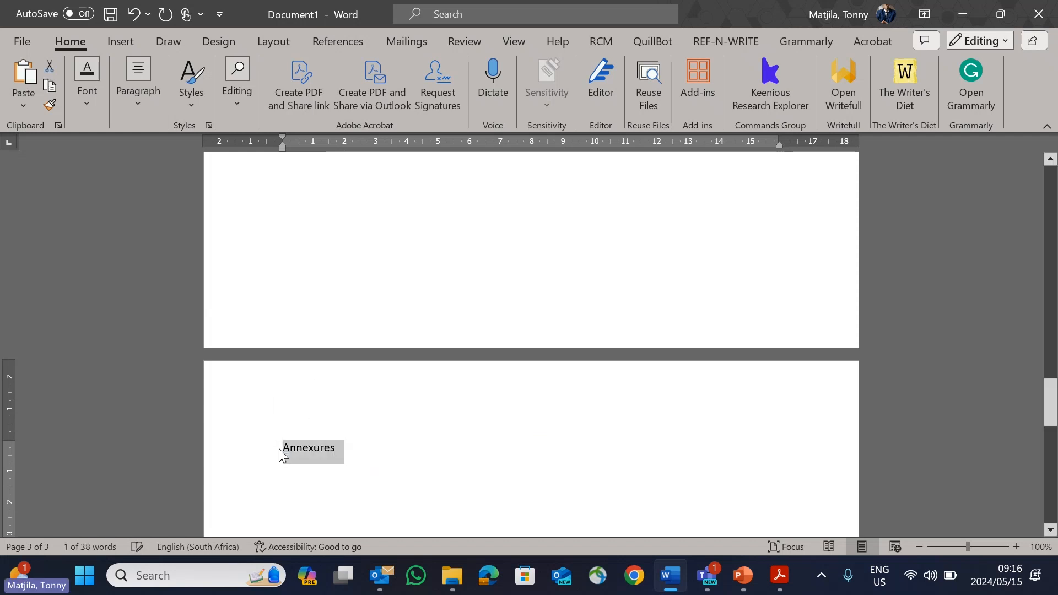
pyautogui.hotkey('shift', 'F3')
pyautogui.click(196, 102)
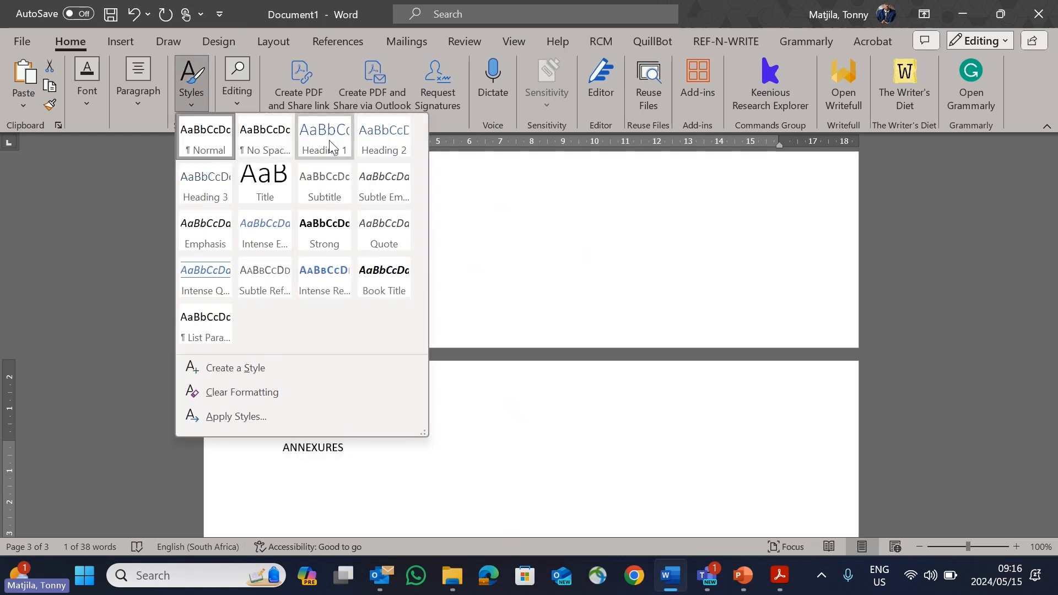
pyautogui.click(329, 140)
# Step: Set the text of the whole document to font size 12 and the Calibri (Body) font
pyautogui.scroll(5, 423, 438)
pyautogui.scroll(15, 424, 435)
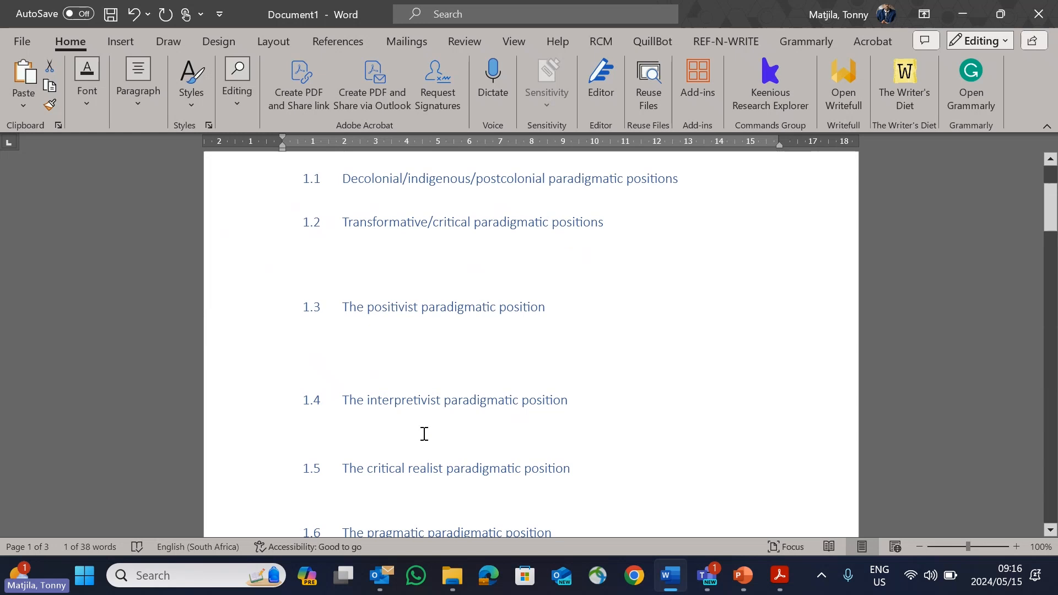
pyautogui.hotkey('ctrl', 'a')
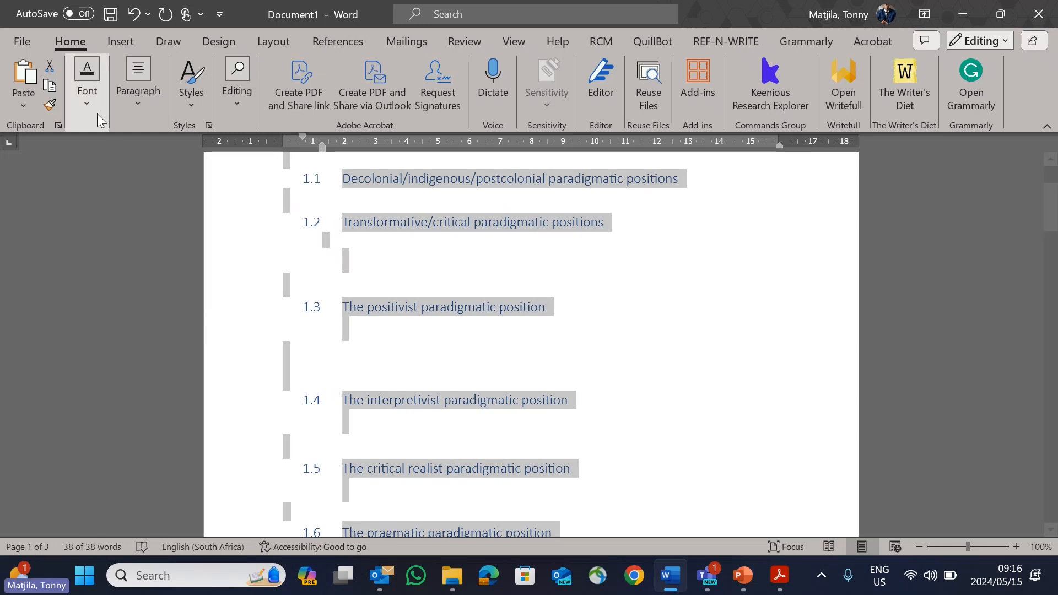
pyautogui.click(86, 105)
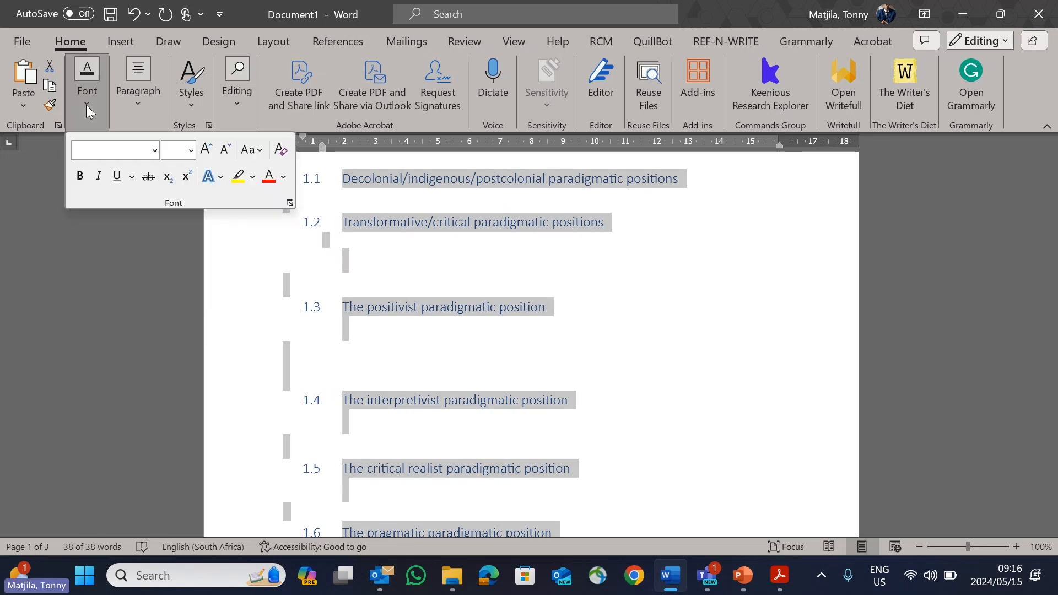
pyautogui.click(192, 151)
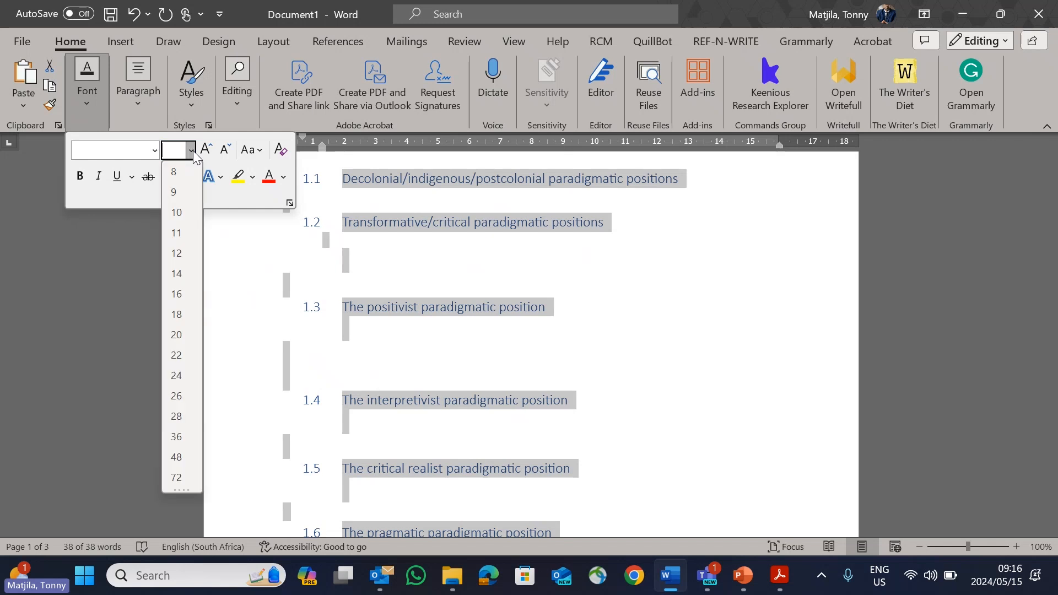
pyautogui.click(179, 252)
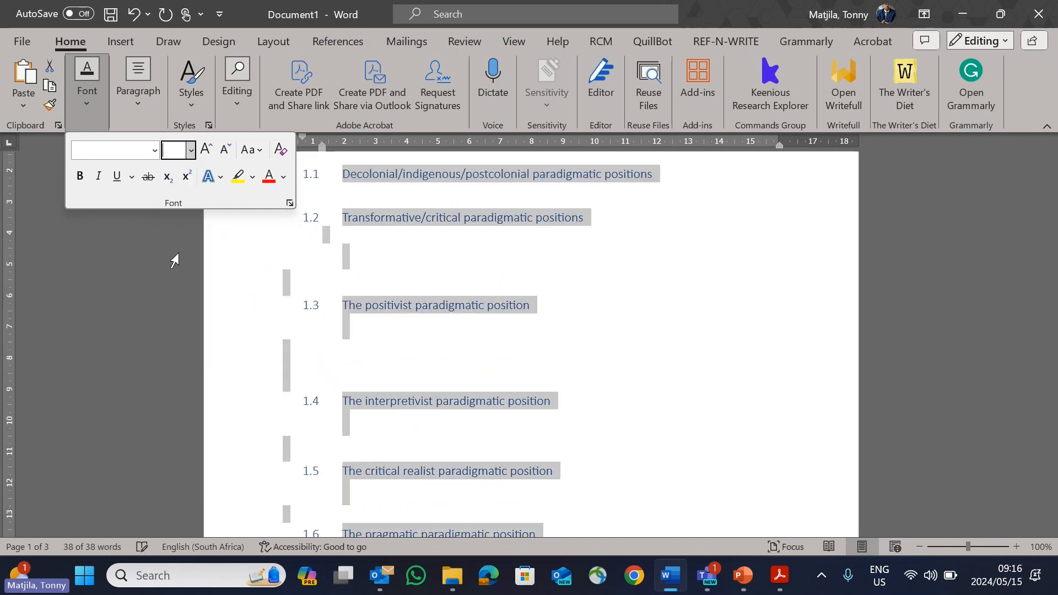
pyautogui.click(154, 150)
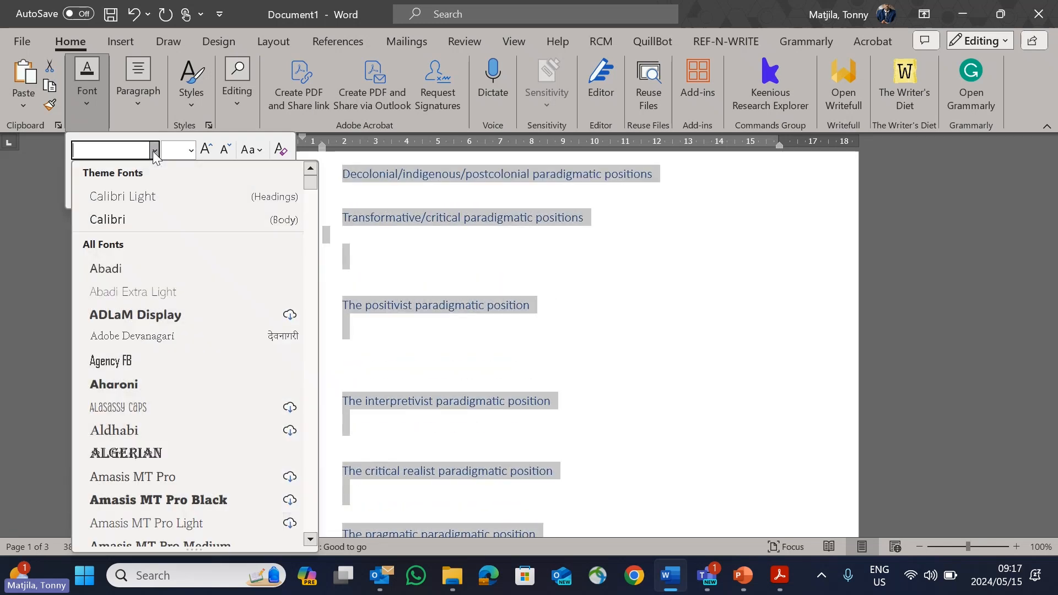
pyautogui.click(130, 224)
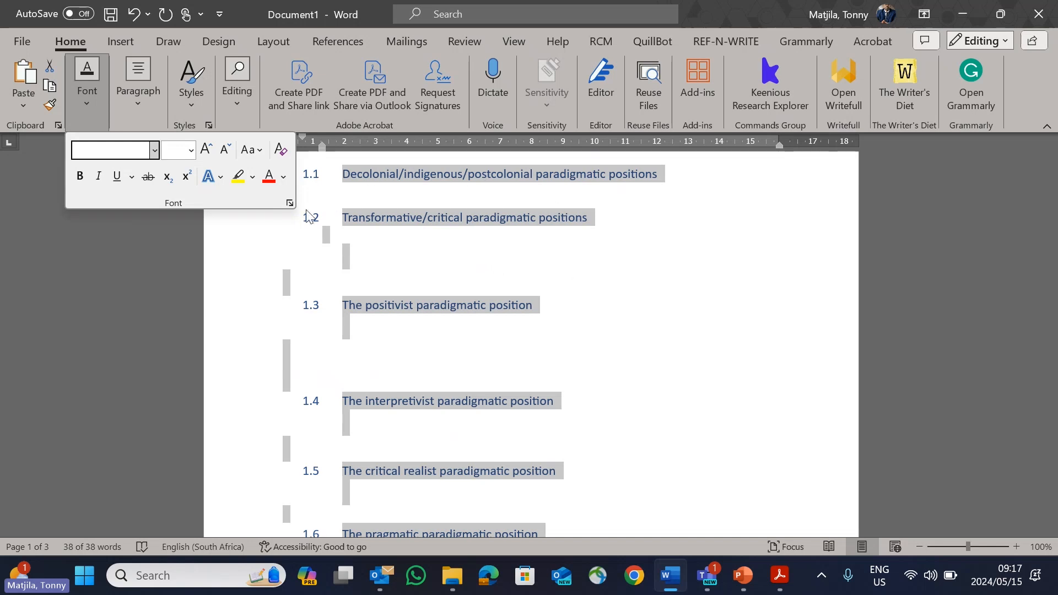
# Step: Change the font colour of the whole document to black
pyautogui.click(284, 177)
pyautogui.click(279, 197)
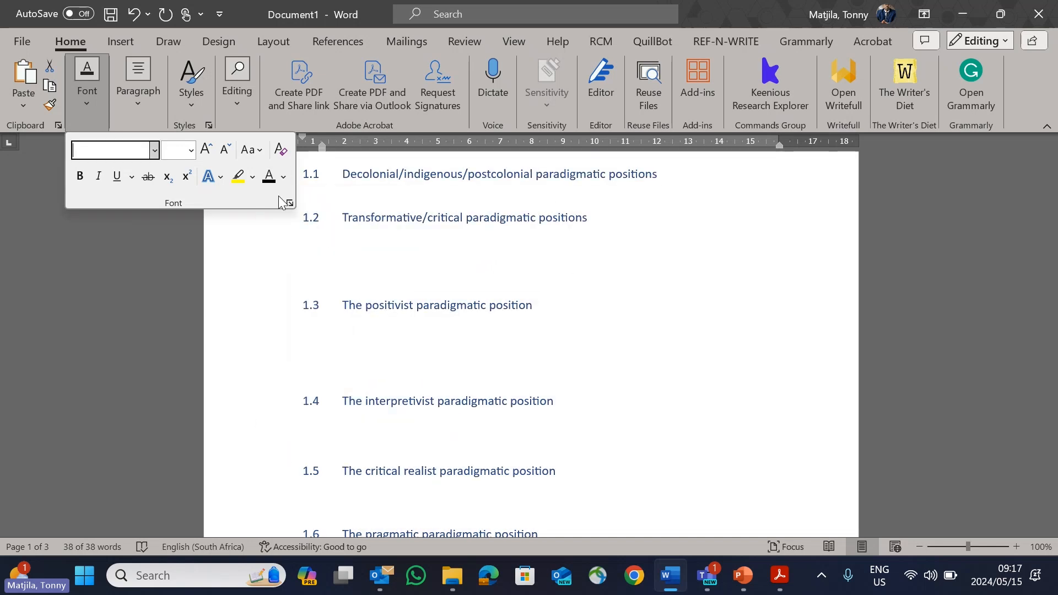
pyautogui.press('Escape')
pyautogui.scroll(4, 548, 315)
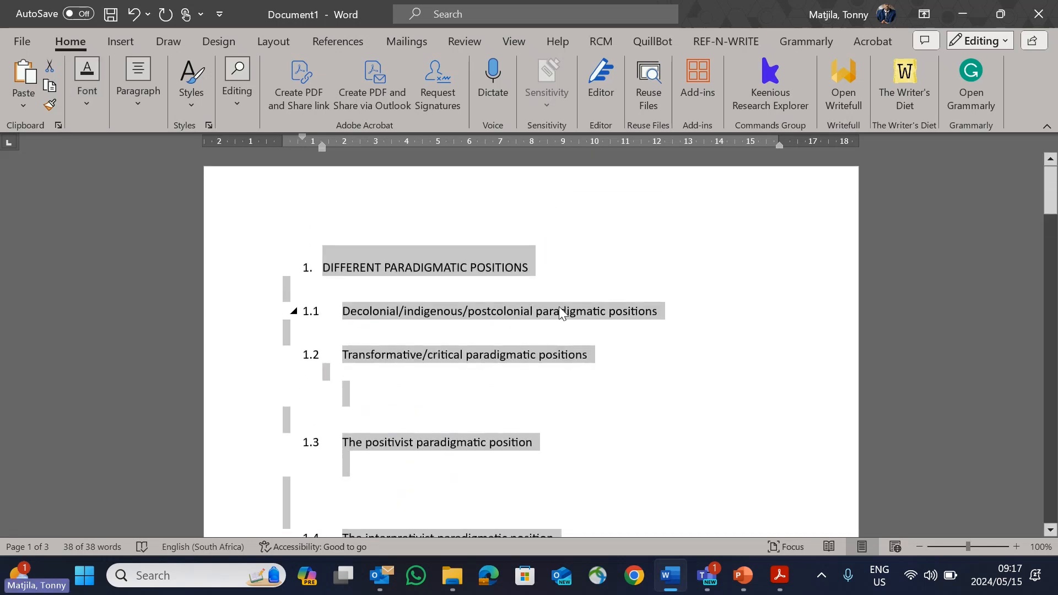
# Step: Insert an unnumbered blank line above the heading "DIFFERENT PARADIGMATIC POSITIONS"
pyautogui.click(561, 267)
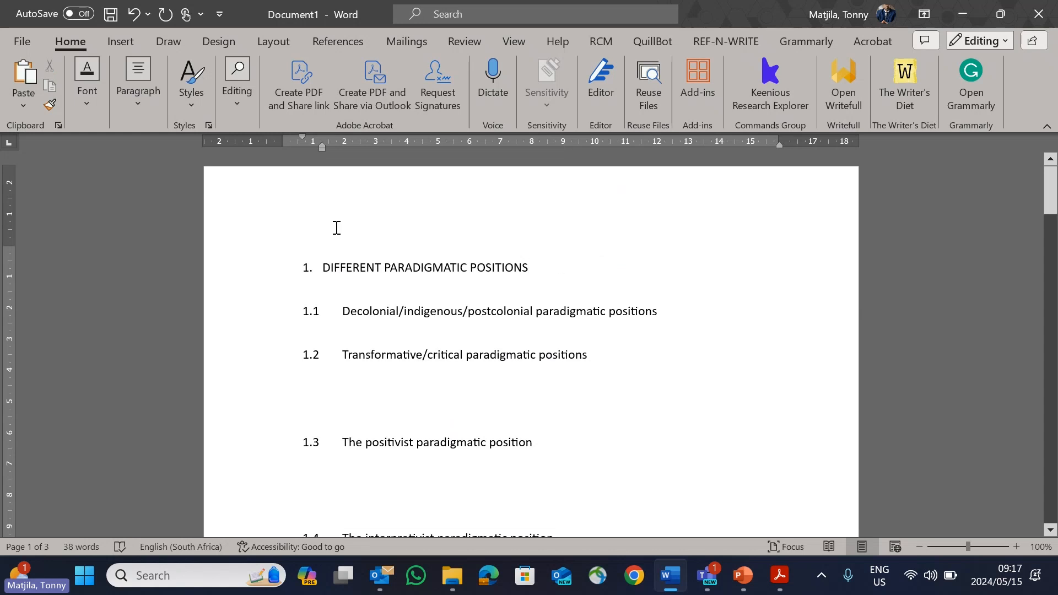
pyautogui.press('Return')
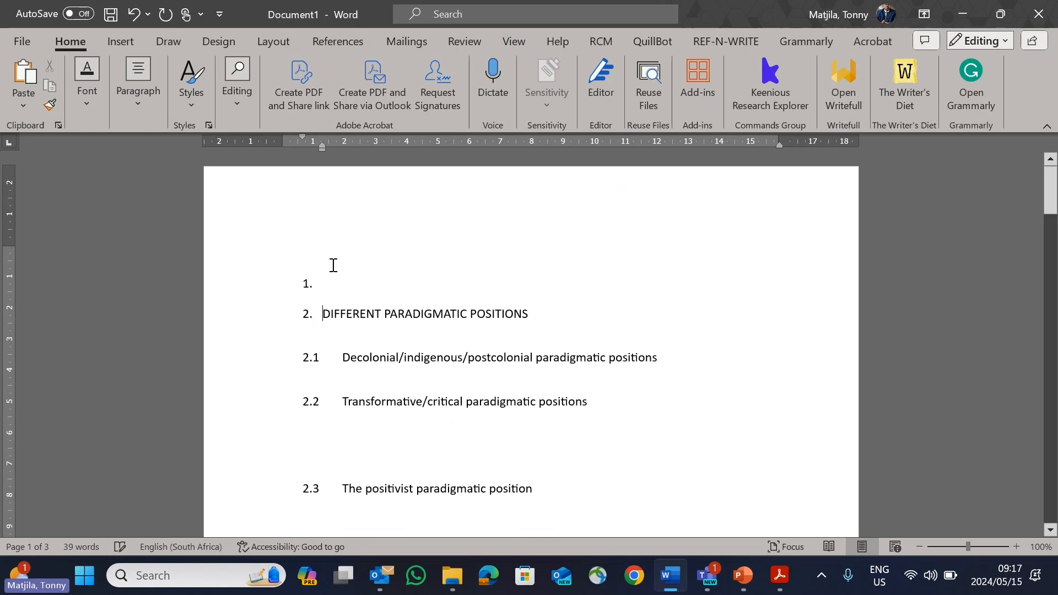
pyautogui.press('BackSpace')
pyautogui.press('BackSpace')
# Step: Review the numbered headings and subheadings through the document and return to its beginning
pyautogui.scroll(-2, 564, 322)
pyautogui.scroll(-3, 564, 323)
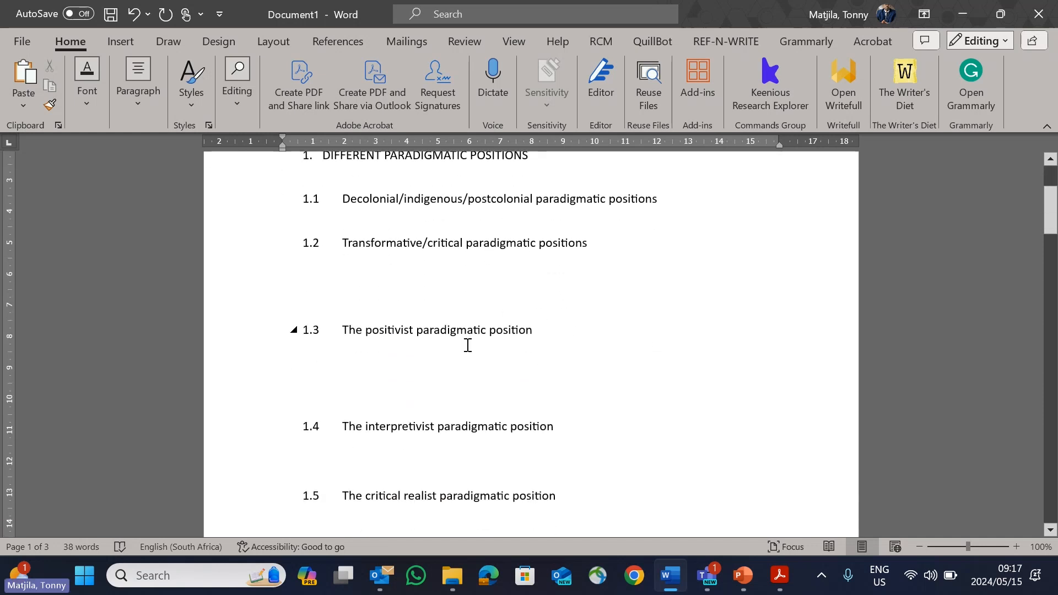
pyautogui.scroll(-20, 541, 377)
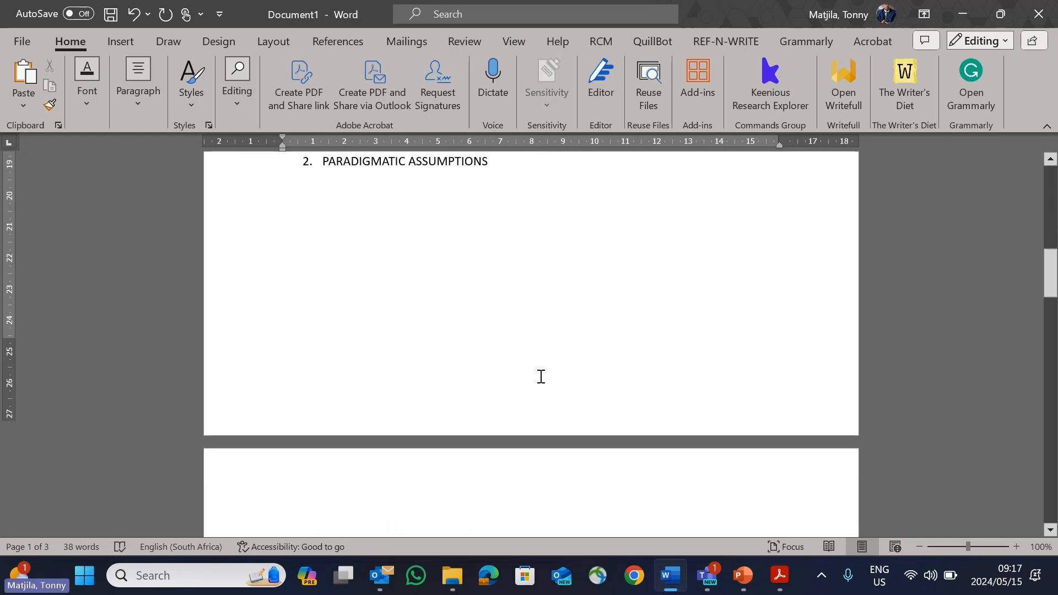
pyautogui.scroll(-5, 541, 376)
pyautogui.scroll(20, 541, 377)
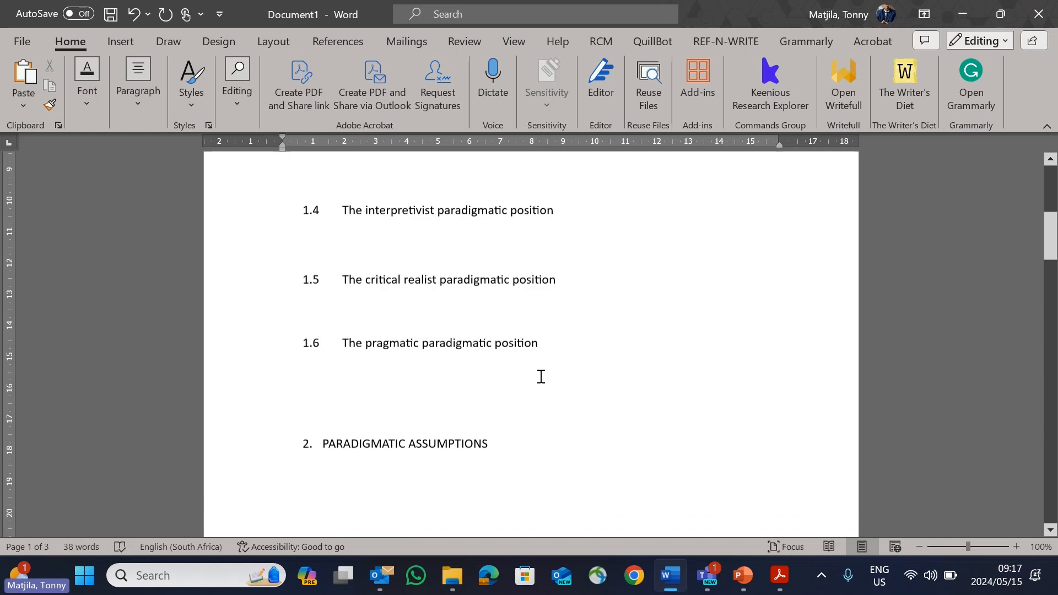
pyautogui.scroll(6, 541, 377)
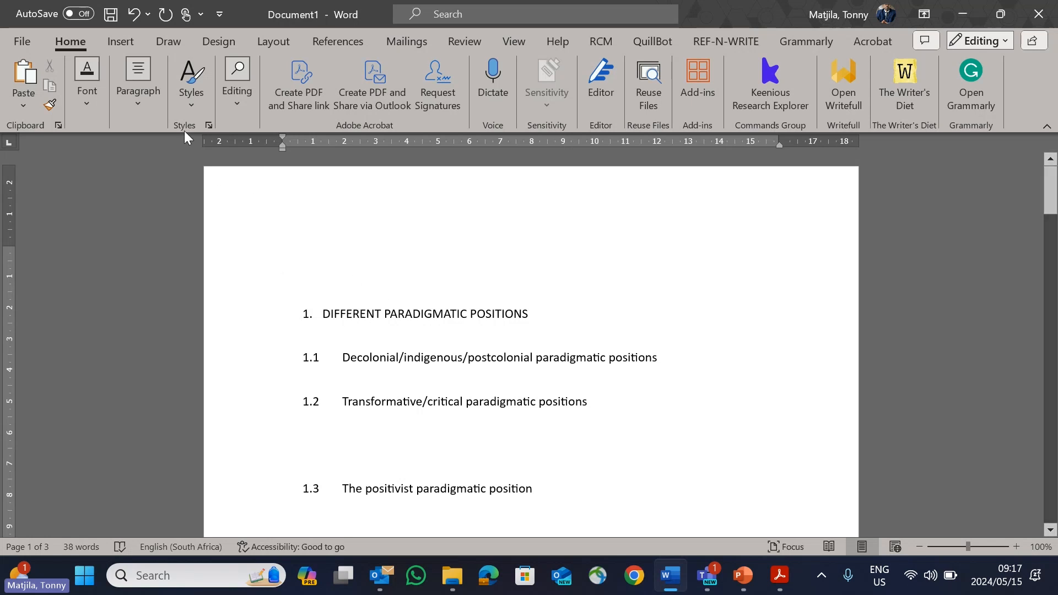
pyautogui.click(191, 83)
pyautogui.click(540, 321)
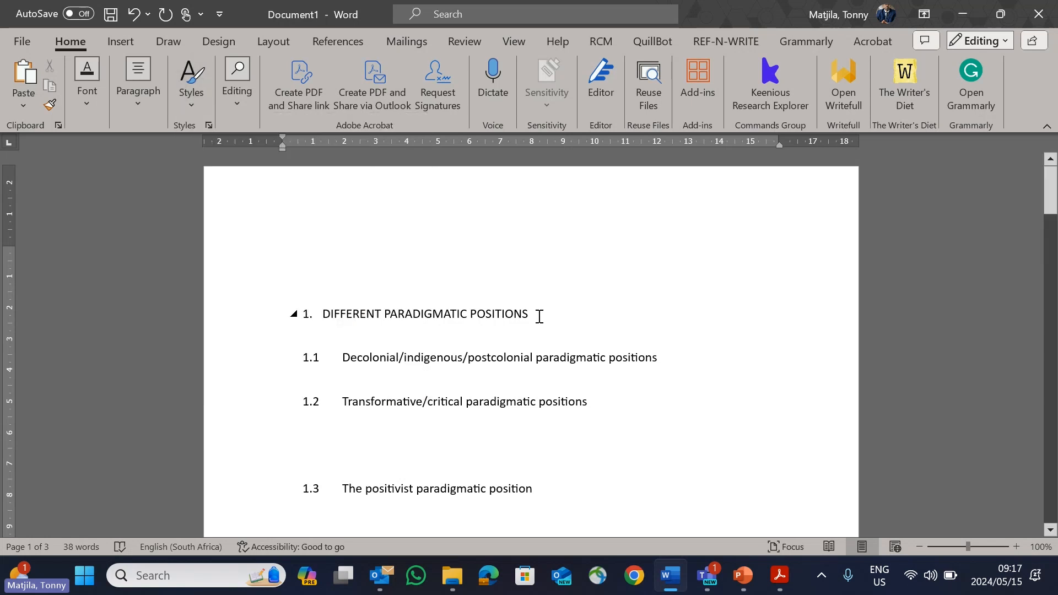
# Step: Insert an automatic table of contents titled "Table of Contents" on the blank line above the first heading
pyautogui.click(341, 40)
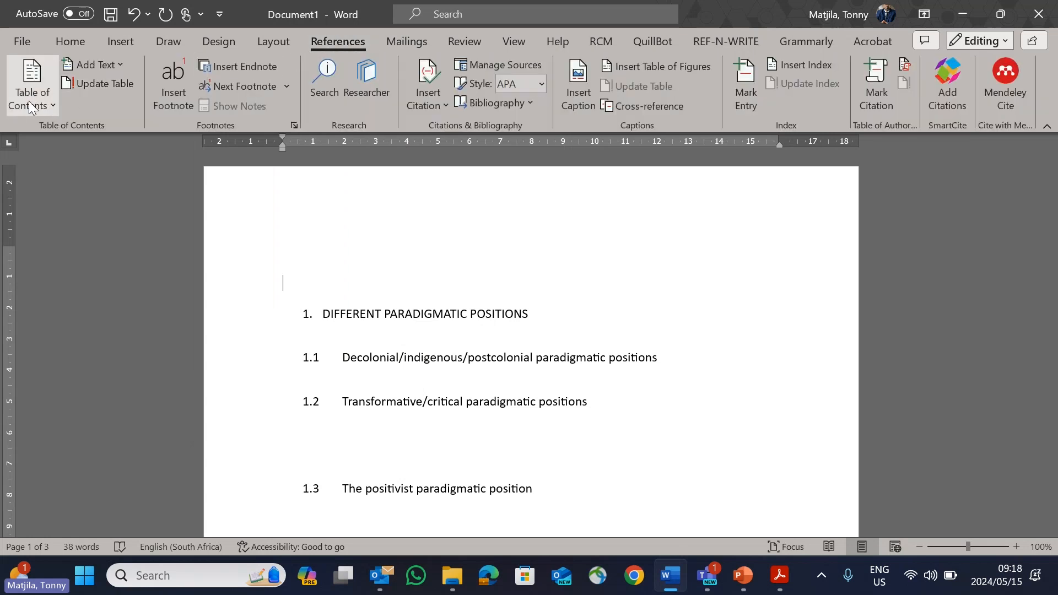
pyautogui.click(52, 106)
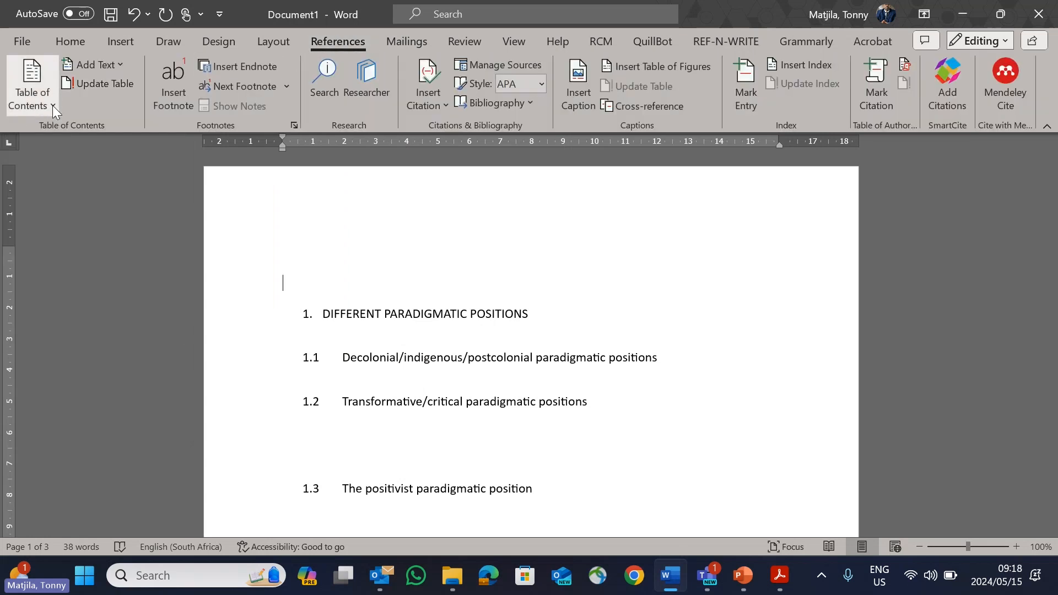
pyautogui.click(93, 335)
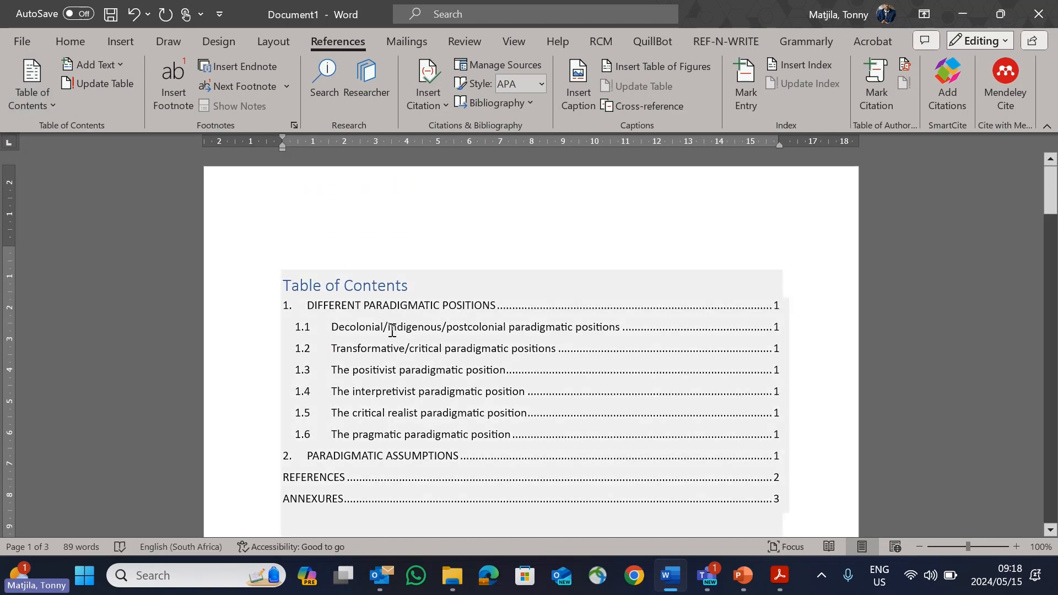
pyautogui.scroll(-1, 350, 318)
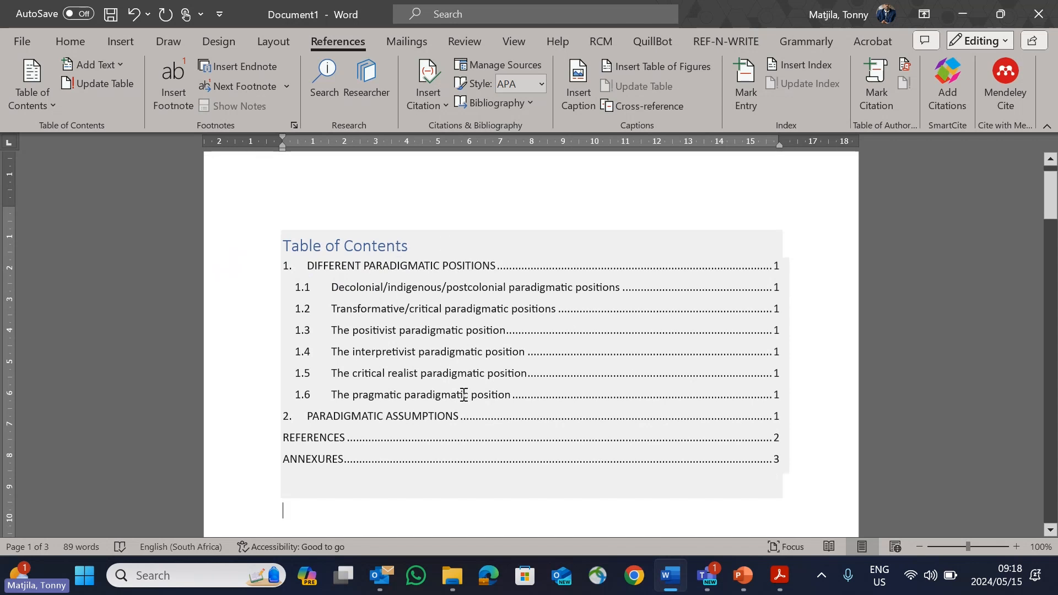
# Step: Minimize the presentation, Word document and tutorial letter PDF, and return to PowerPoint to start the slide show from the "Planning phase" slide
pyautogui.scroll(-4, 464, 395)
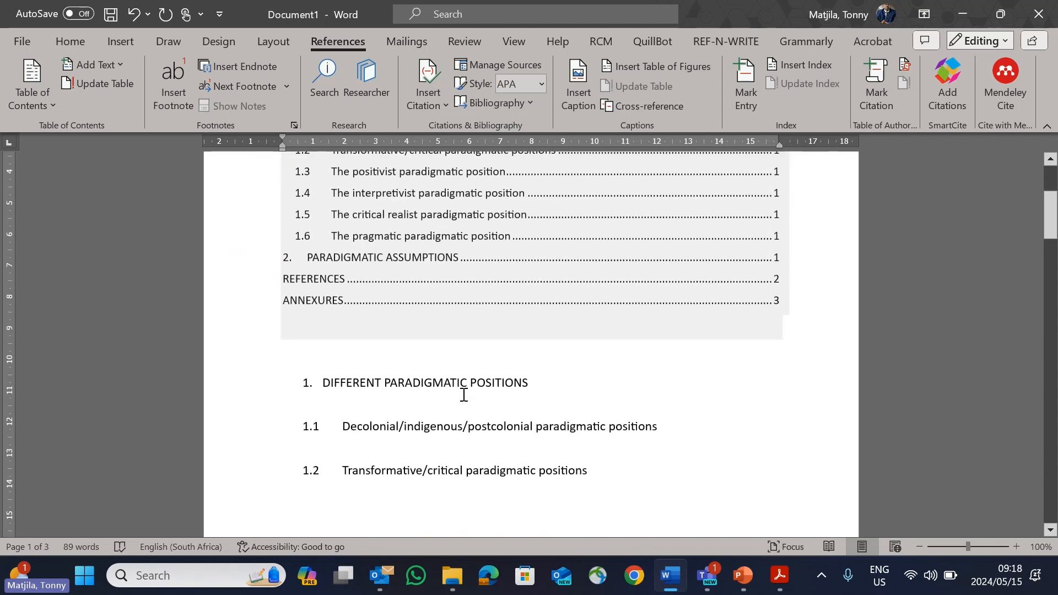
pyautogui.scroll(1, 464, 395)
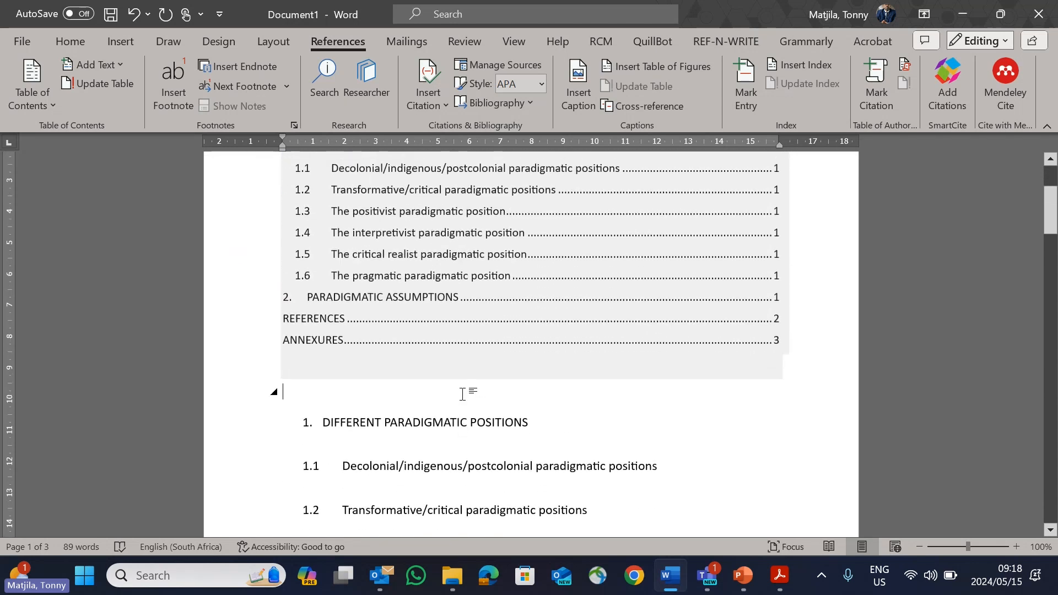
pyautogui.click(754, 578)
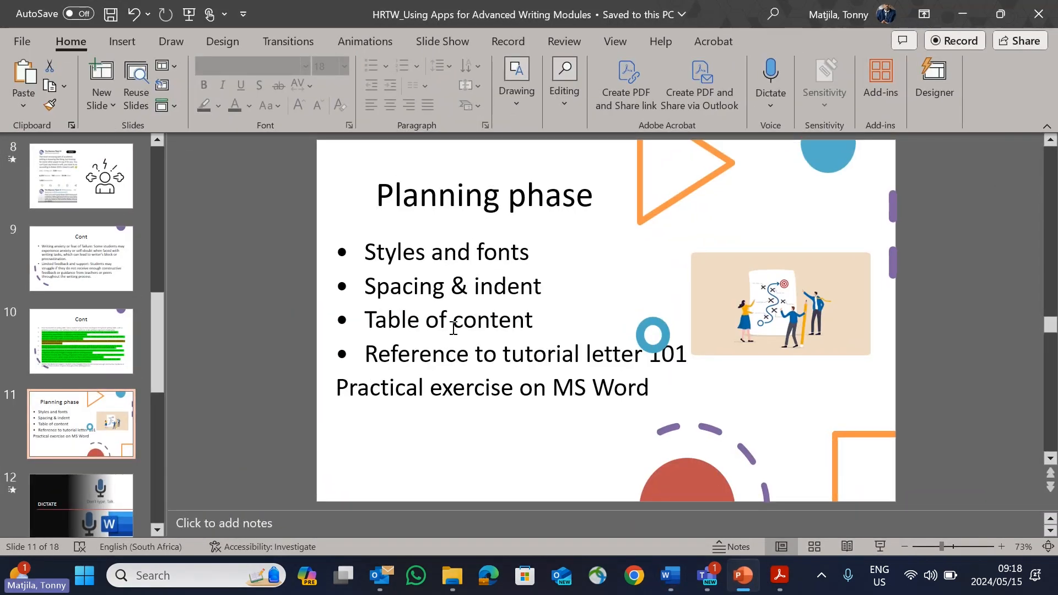
pyautogui.click(962, 16)
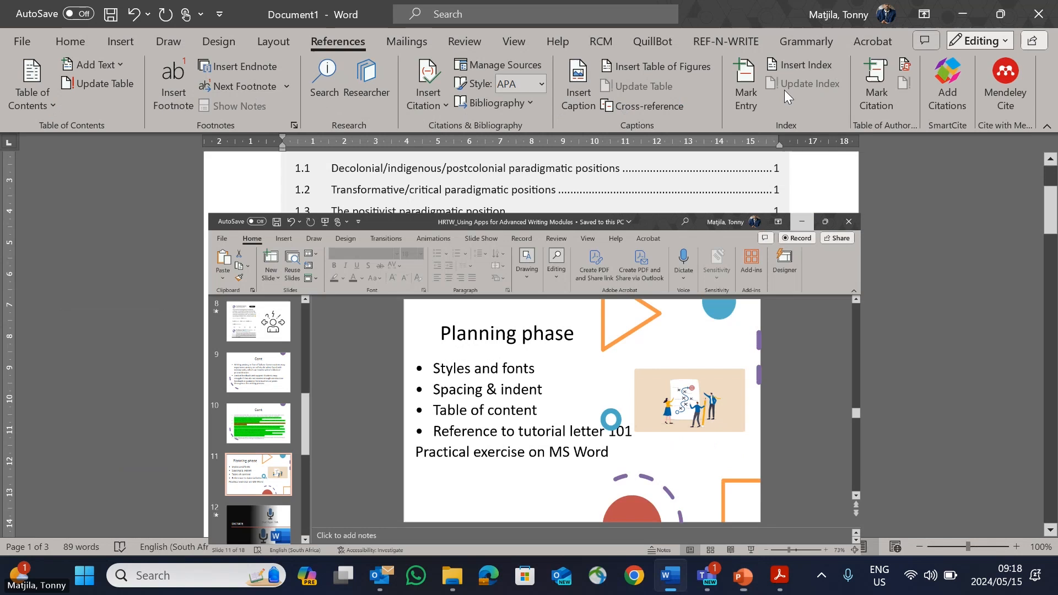
pyautogui.click(965, 15)
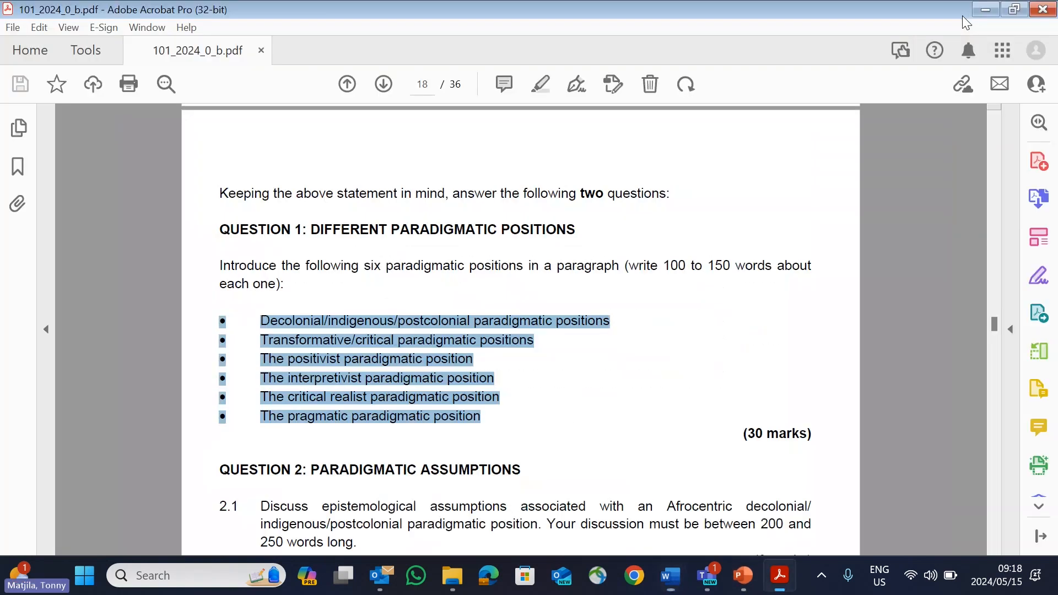
pyautogui.click(985, 8)
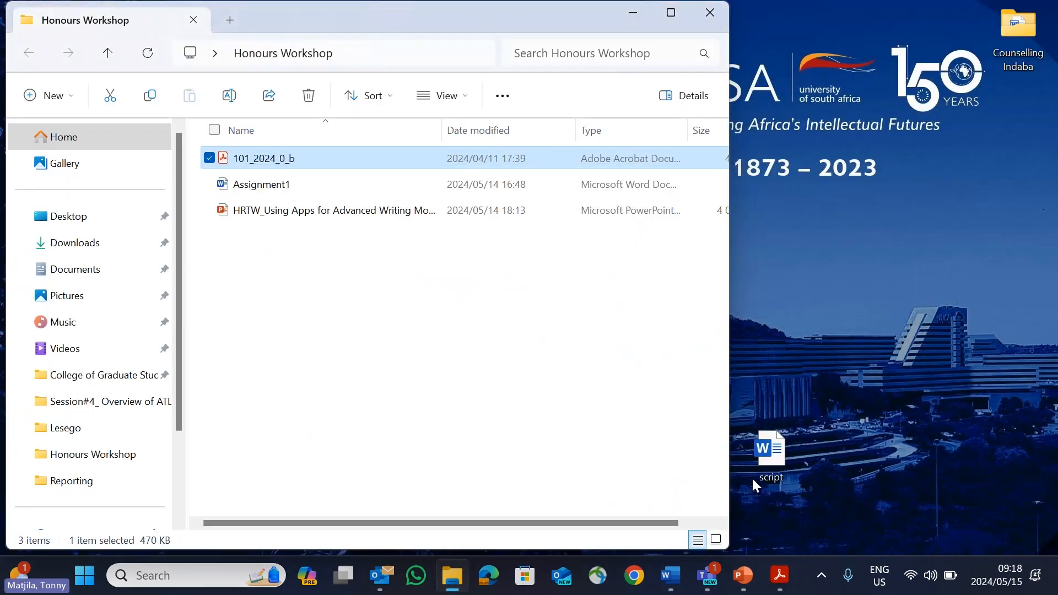
pyautogui.click(744, 576)
pyautogui.hotkey('shift', 'F5')
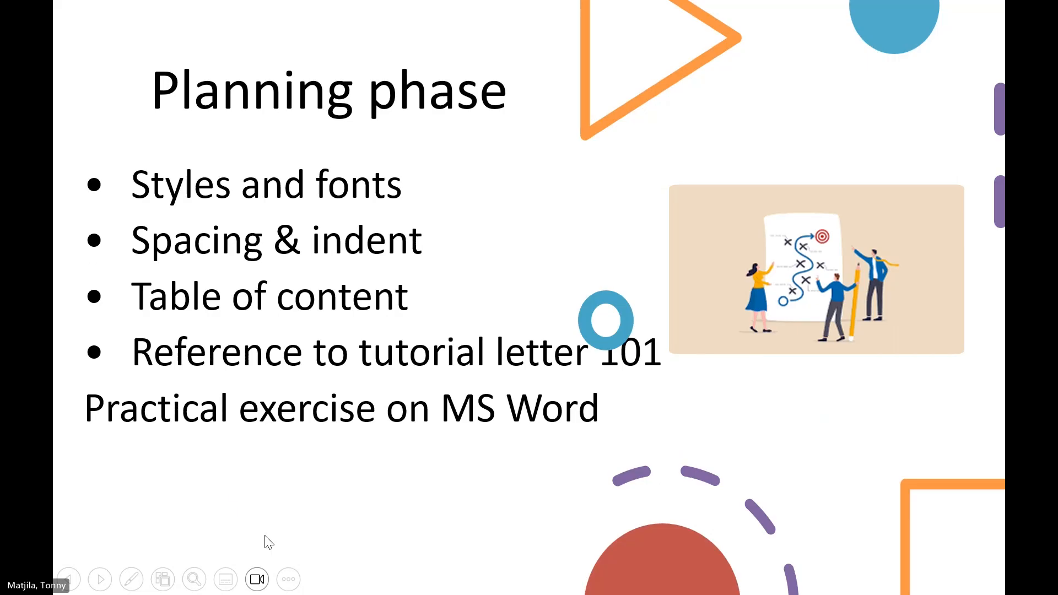
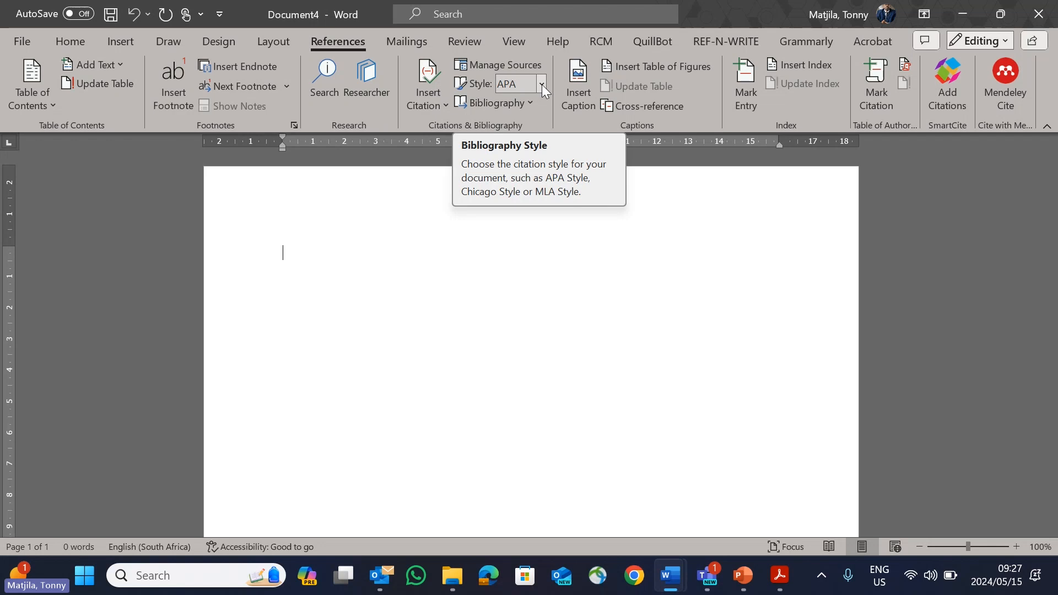
# Step: Look through the available bibliography styles and open the Source Manager
pyautogui.click(542, 84)
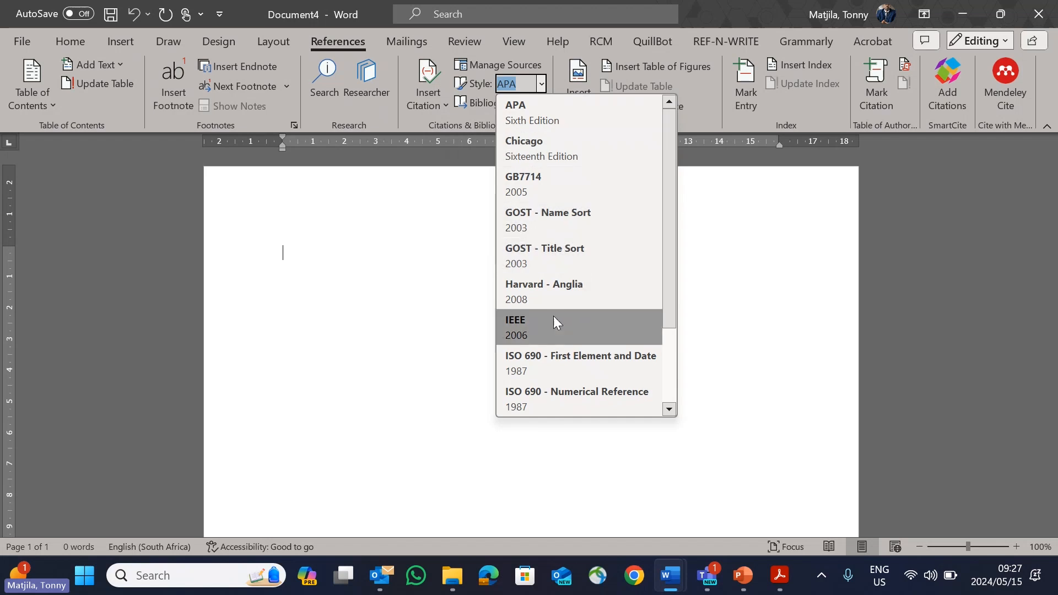
pyautogui.scroll(-1, 553, 317)
pyautogui.scroll(1, 554, 317)
pyautogui.click(435, 235)
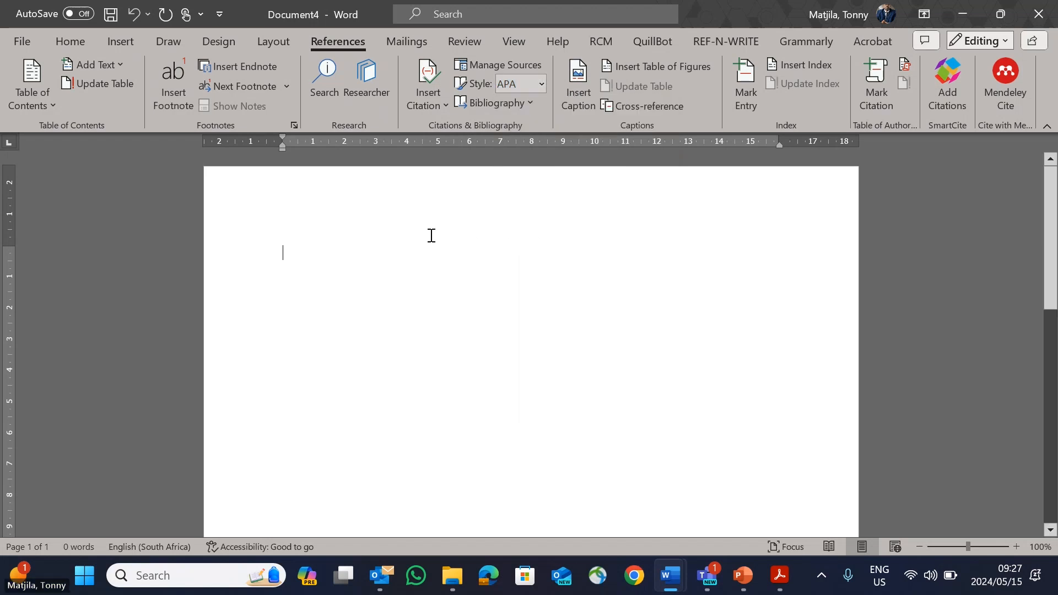
pyautogui.click(498, 66)
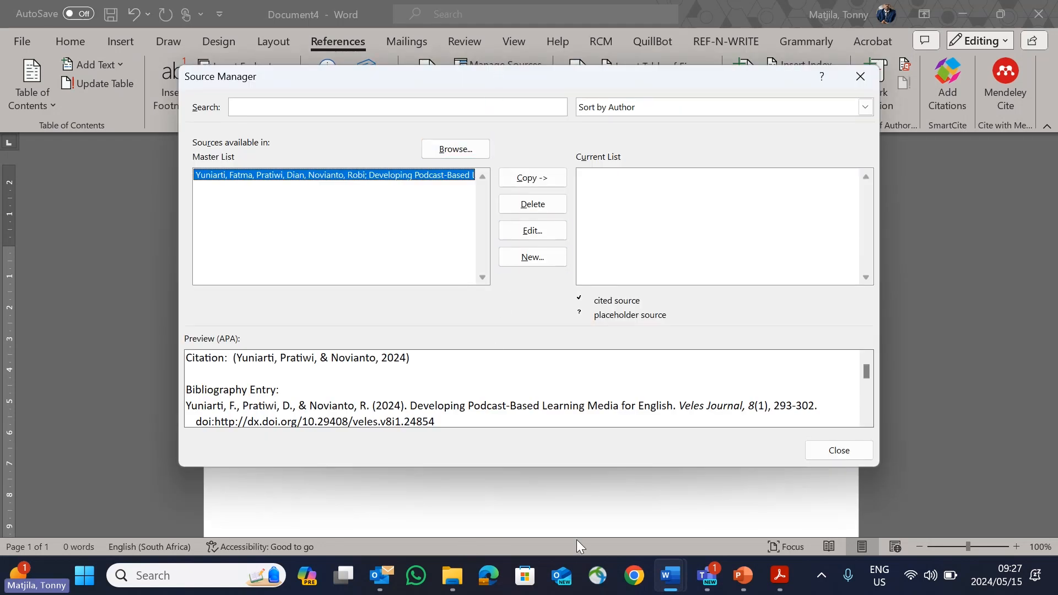
# Step: Switch to Chrome and open Google Scholar
pyautogui.click(640, 580)
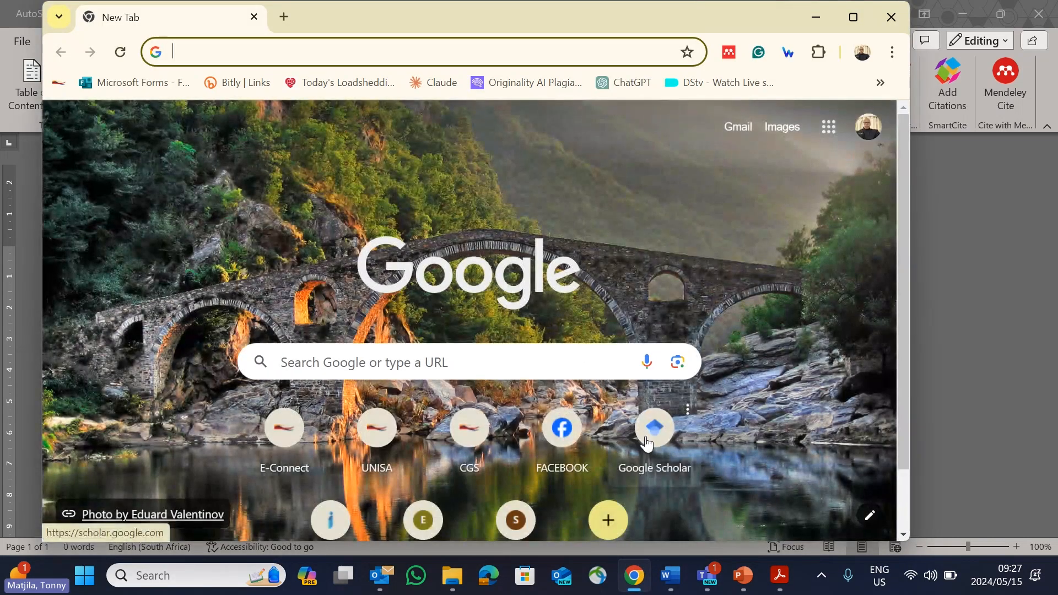
pyautogui.click(655, 438)
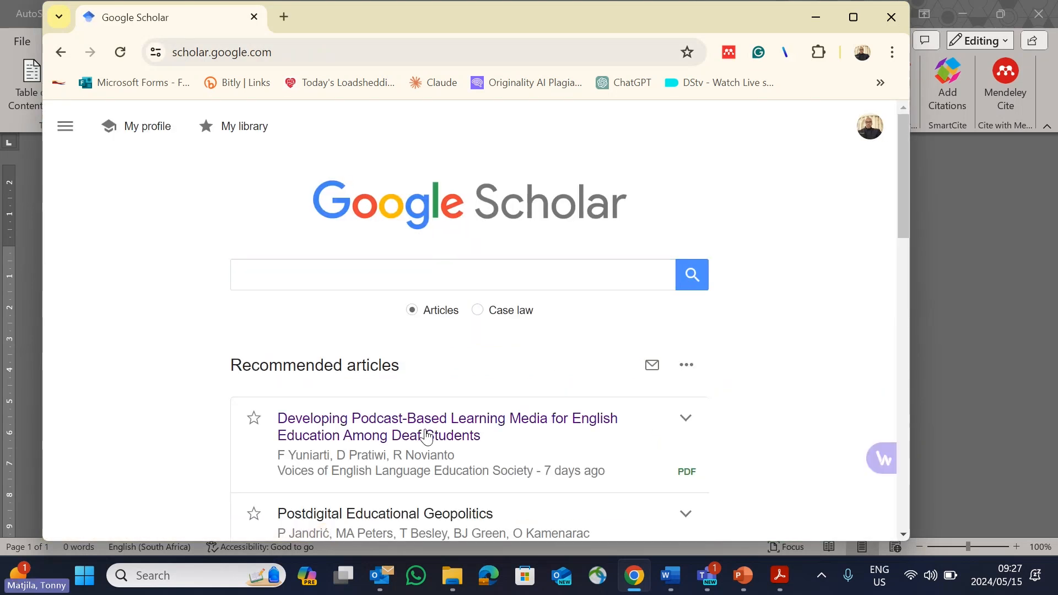
pyautogui.moveTo(427, 435)
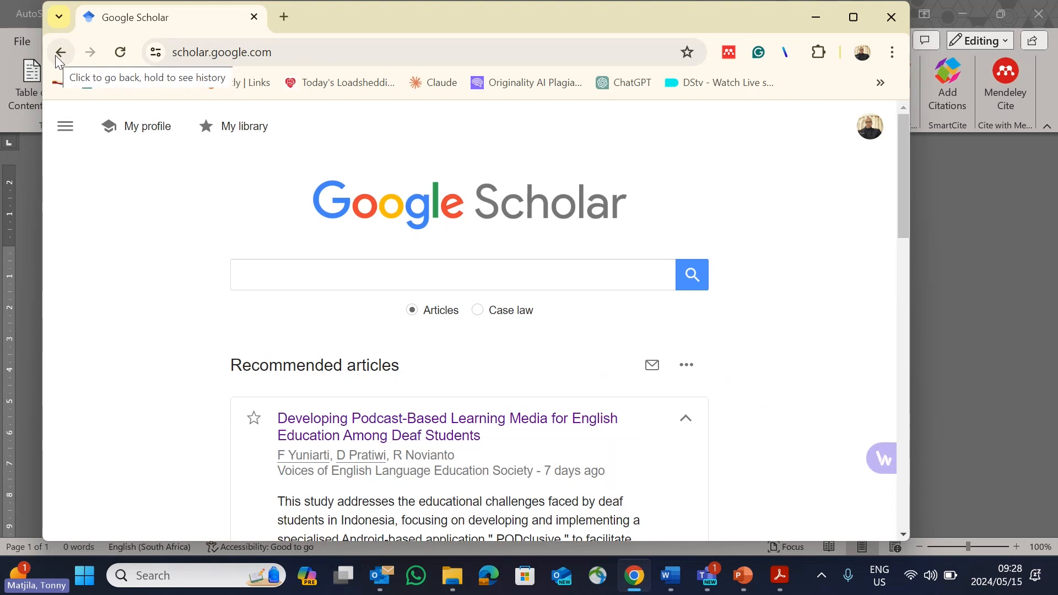
pyautogui.click(65, 53)
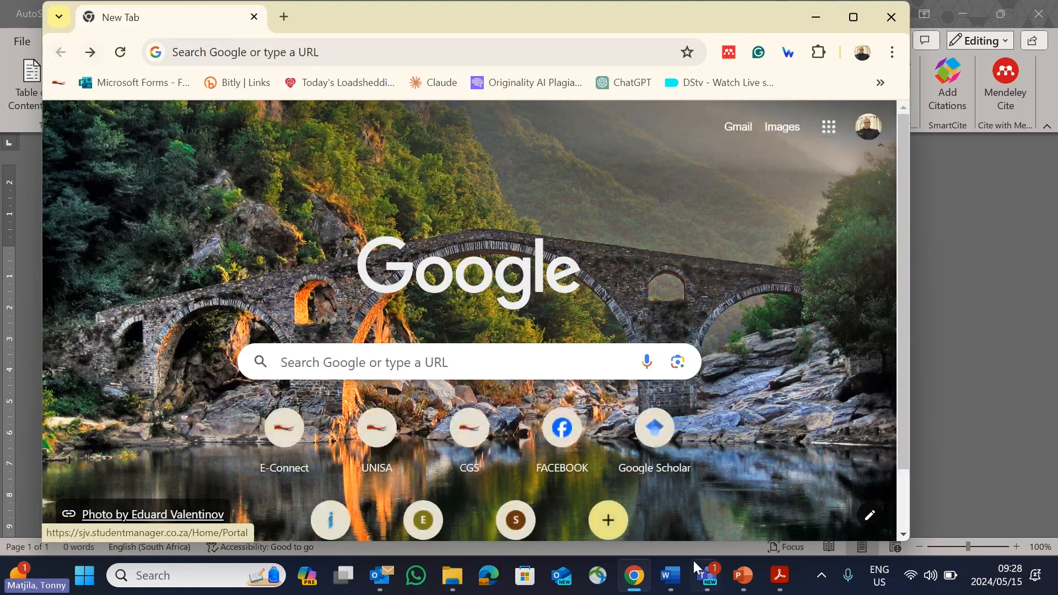
pyautogui.click(654, 433)
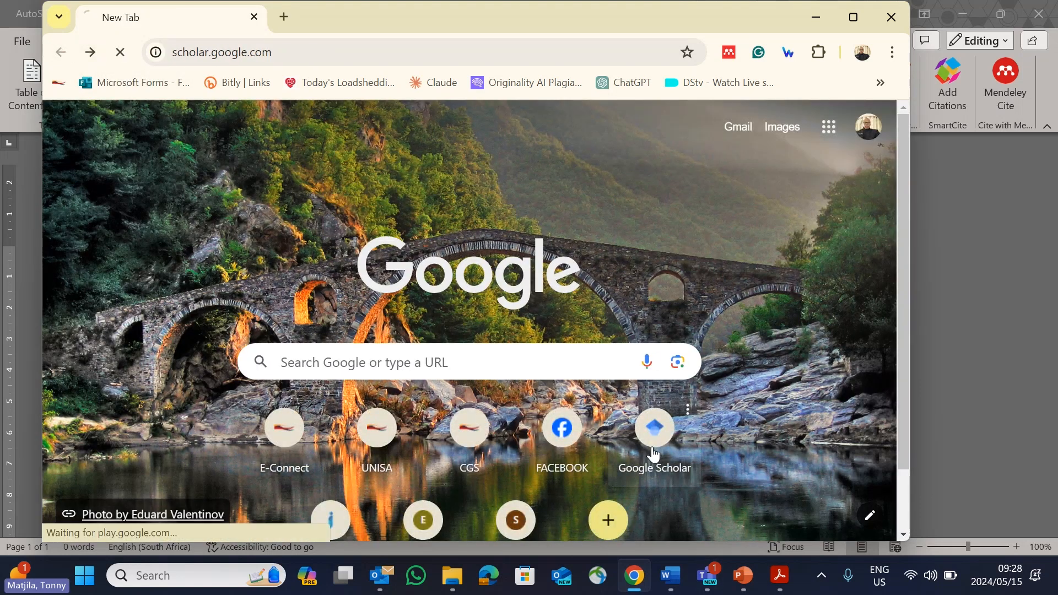
# Step: Search Google Scholar using the title of the recommended article "Developing Podcast-Based Learning Media for English Education Among Deaf Students"
pyautogui.moveTo(491, 453); pyautogui.dragTo(377, 424)
pyautogui.click(507, 383)
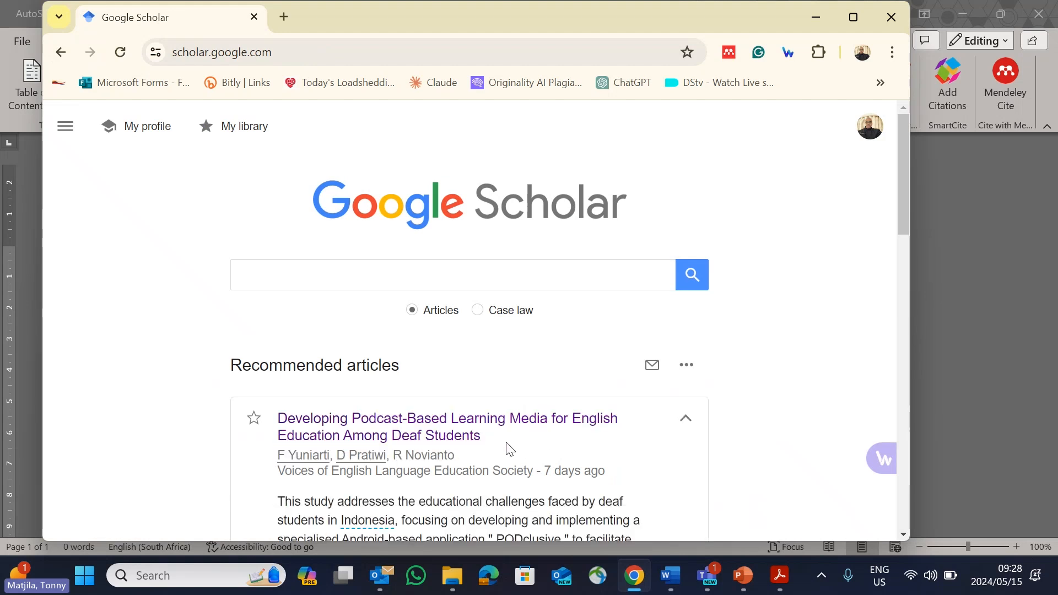
pyautogui.moveTo(499, 440); pyautogui.dragTo(269, 419)
pyautogui.hotkey('ctrl', 'c')
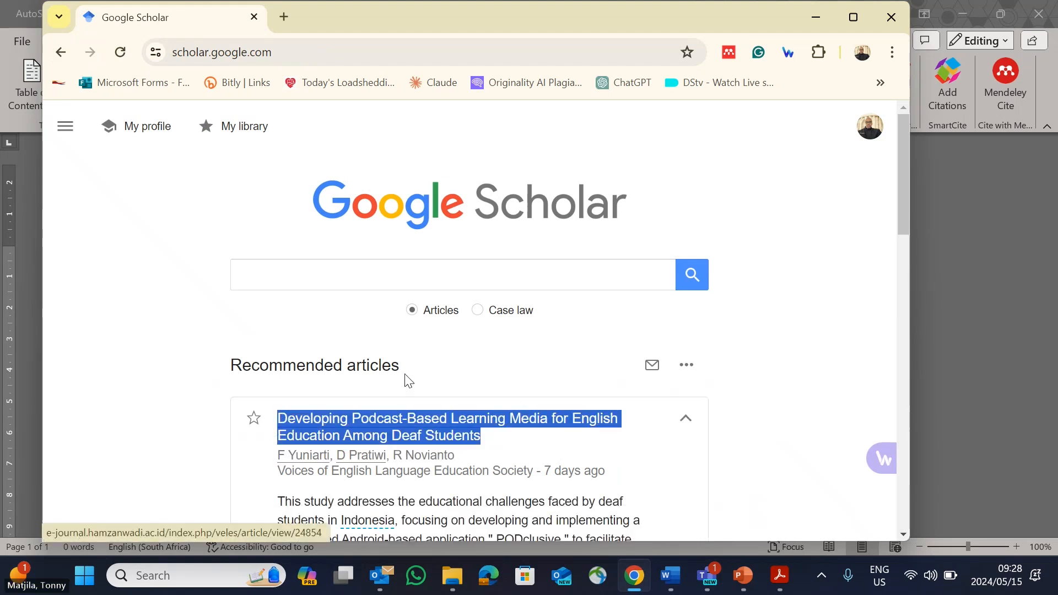
pyautogui.click(465, 283)
pyautogui.hotkey('ctrl', 'v')
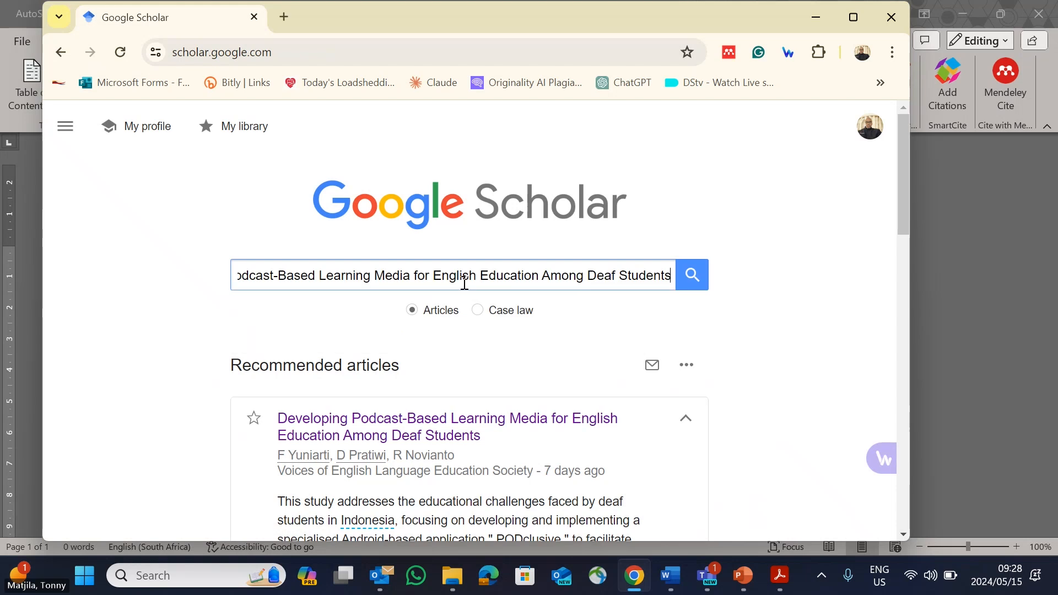
pyautogui.press('Return')
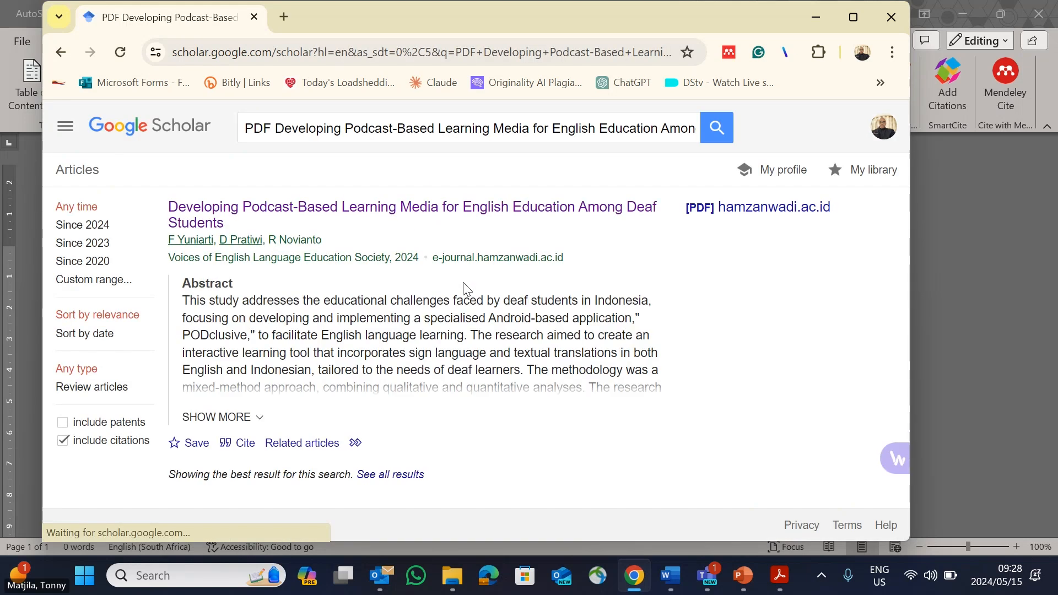
# Step: Download the article's PDF from hamzanwadi.ac.id and open the downloaded file 24854 (1).pdf
pyautogui.click(792, 219)
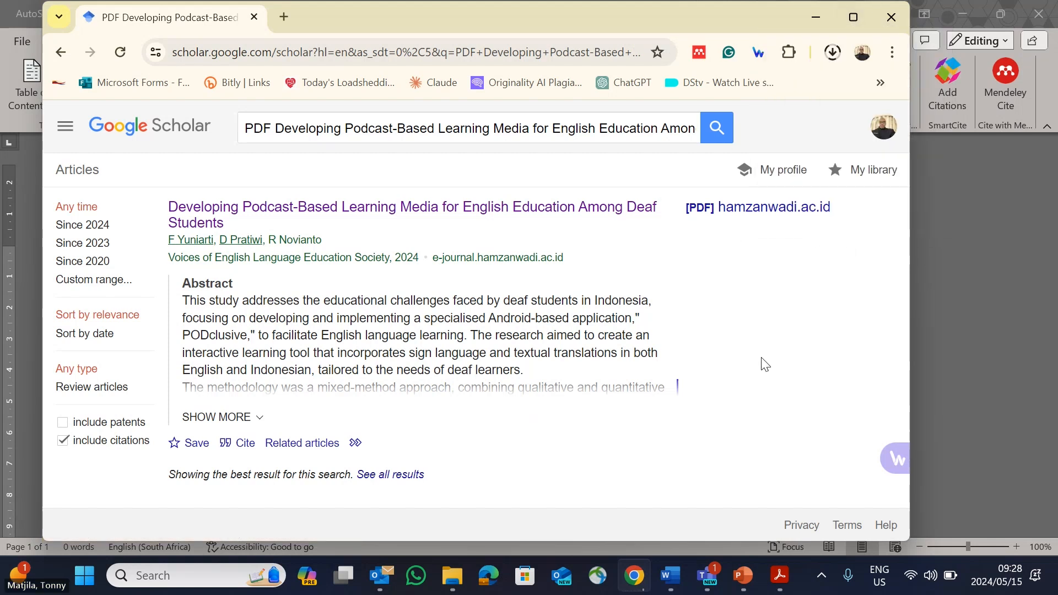
pyautogui.click(833, 53)
pyautogui.click(716, 84)
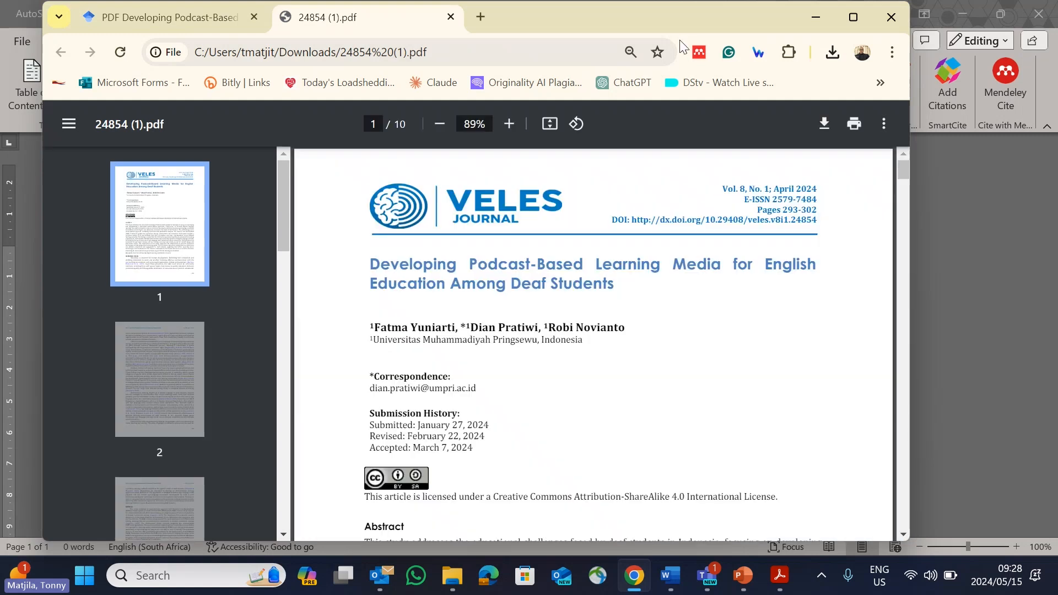
# Step: Arrange the browser and Source Manager windows, and start a new source of type Journal Article in Word
pyautogui.moveTo(761, 12); pyautogui.dragTo(877, 38)
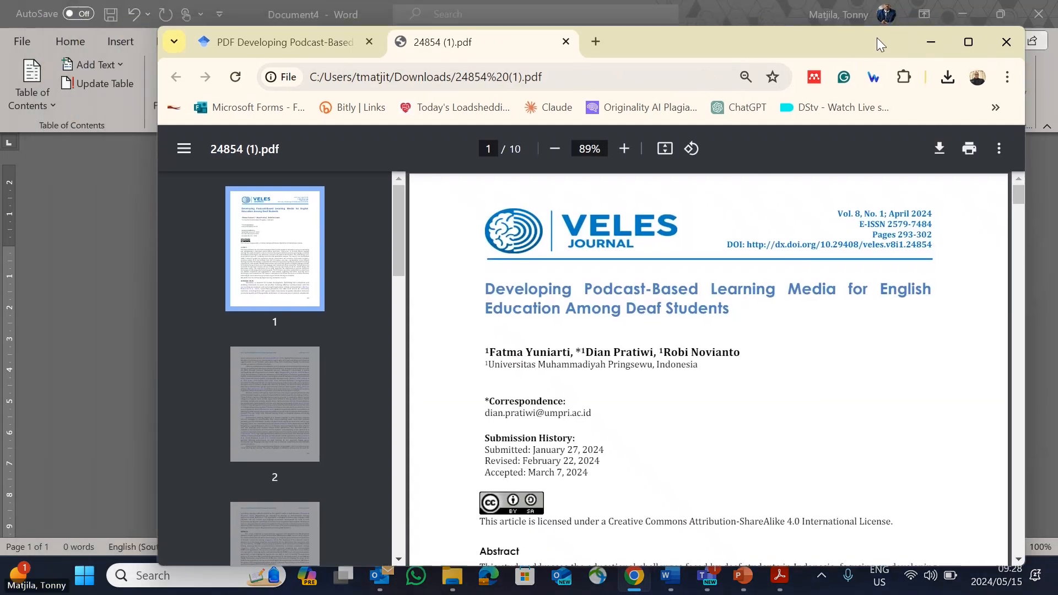
pyautogui.click(76, 156)
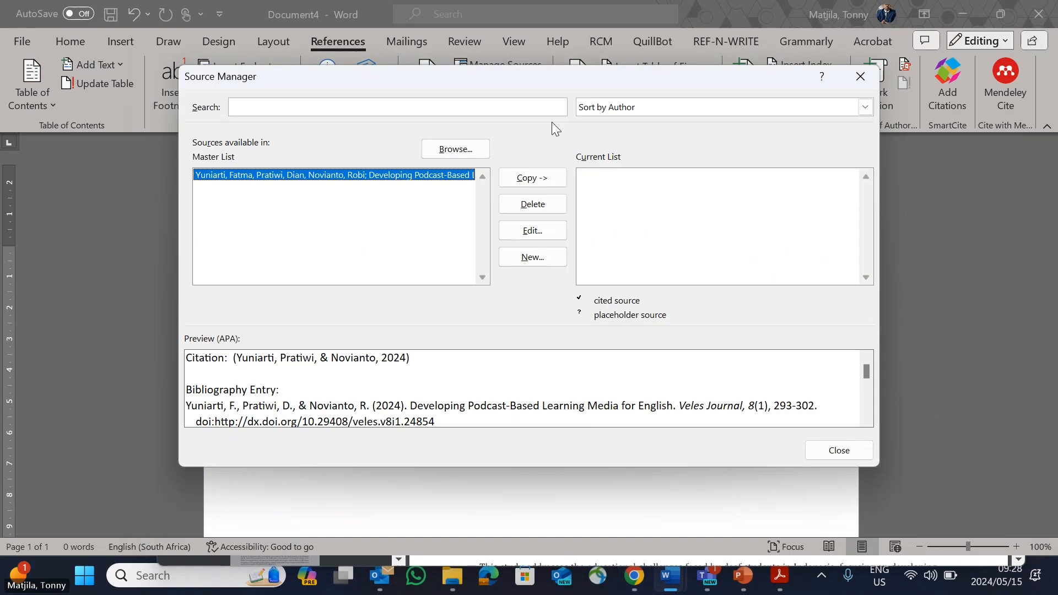
pyautogui.moveTo(620, 83); pyautogui.dragTo(392, 90)
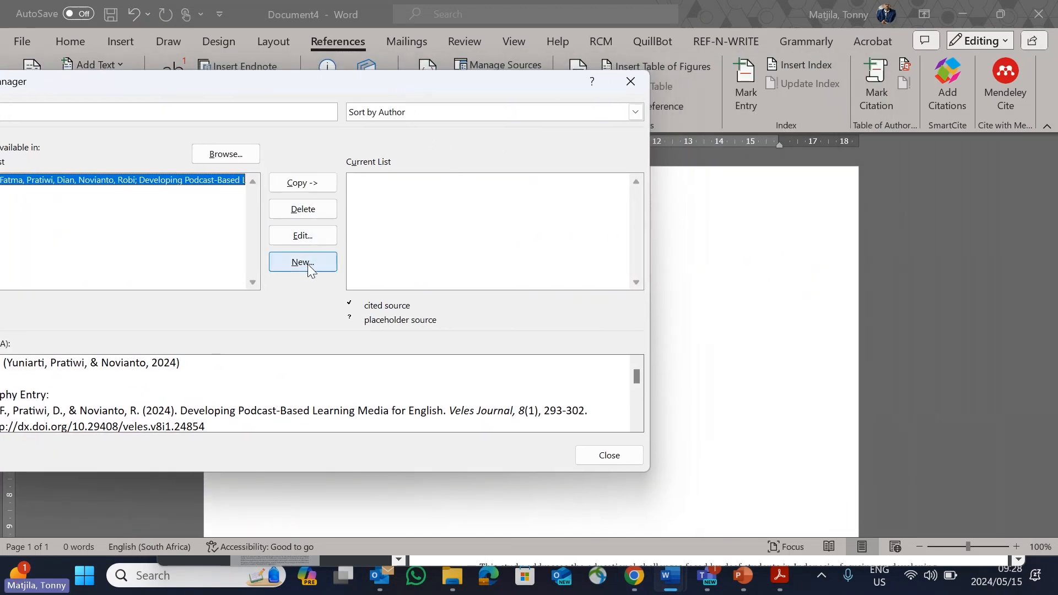
pyautogui.moveTo(349, 83); pyautogui.dragTo(488, 98)
pyautogui.click(433, 275)
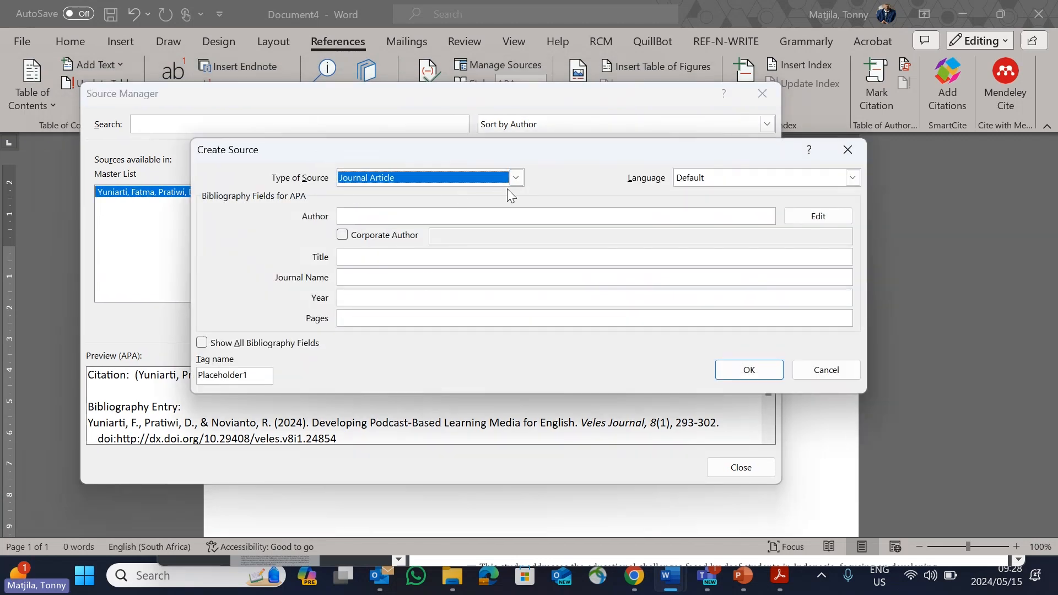
pyautogui.click(517, 178)
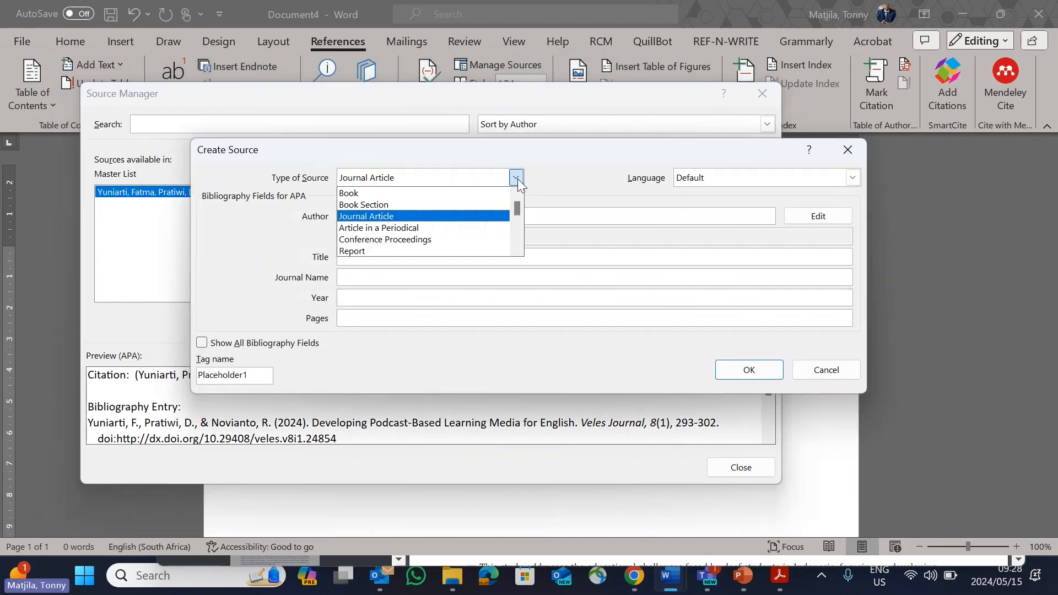
pyautogui.click(450, 216)
# Step: Copy the first author's last name from the article PDF in Chrome
pyautogui.click(635, 576)
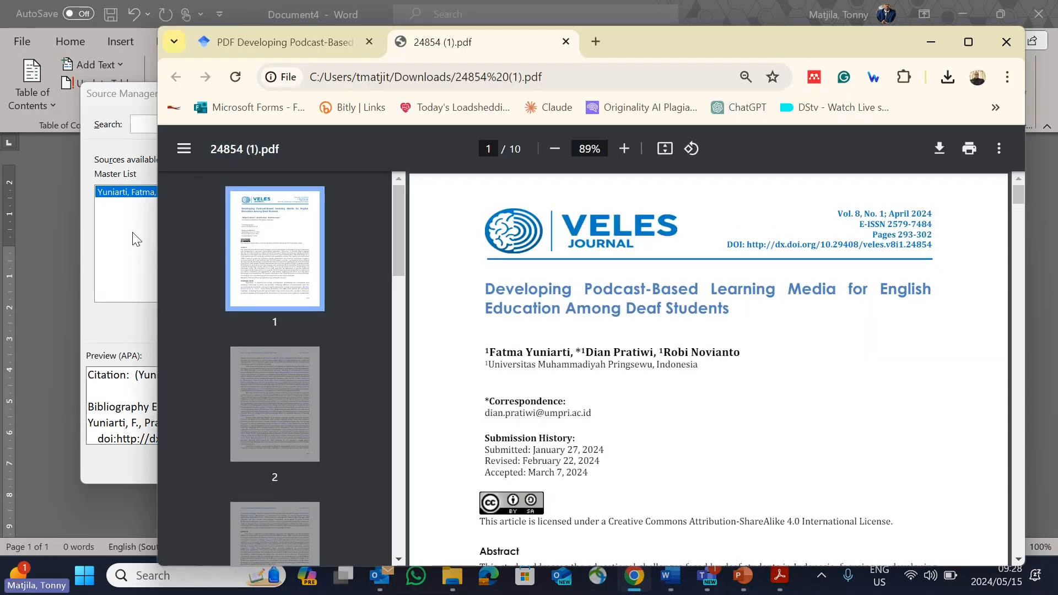
pyautogui.click(132, 233)
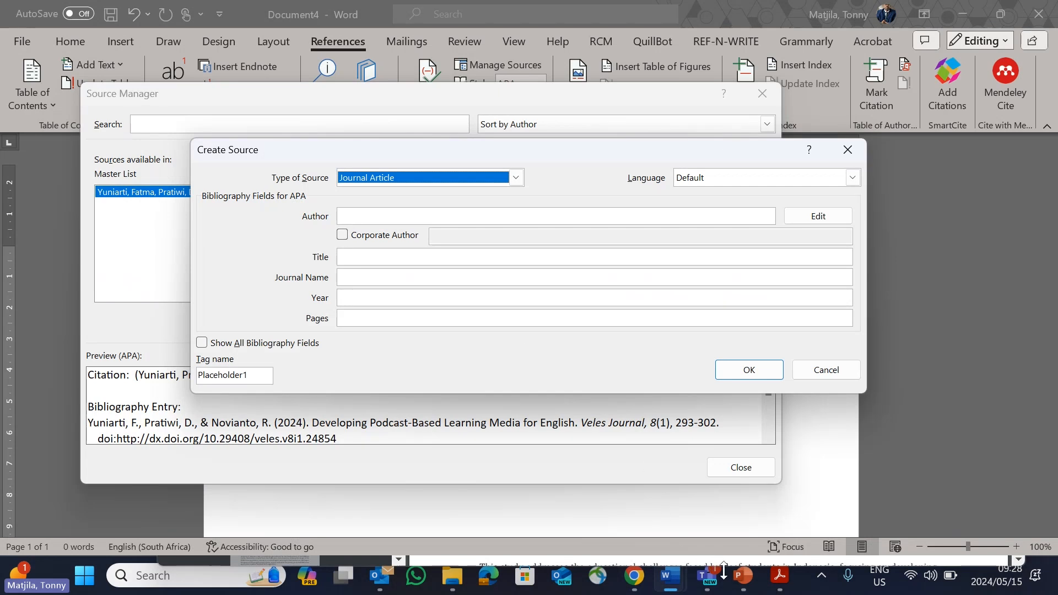
pyautogui.click(635, 576)
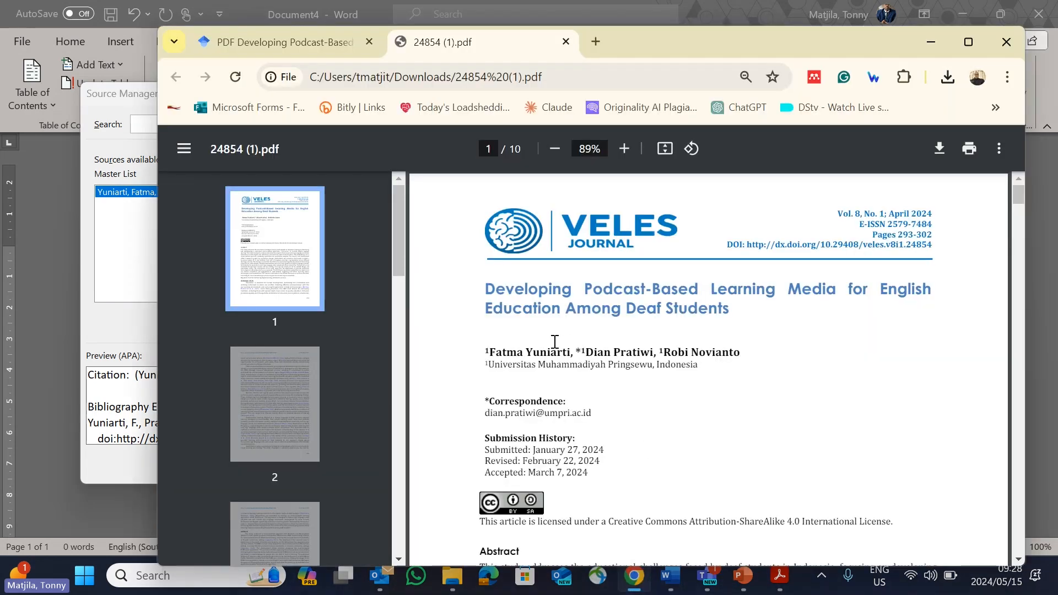
pyautogui.moveTo(655, 44); pyautogui.dragTo(755, 55)
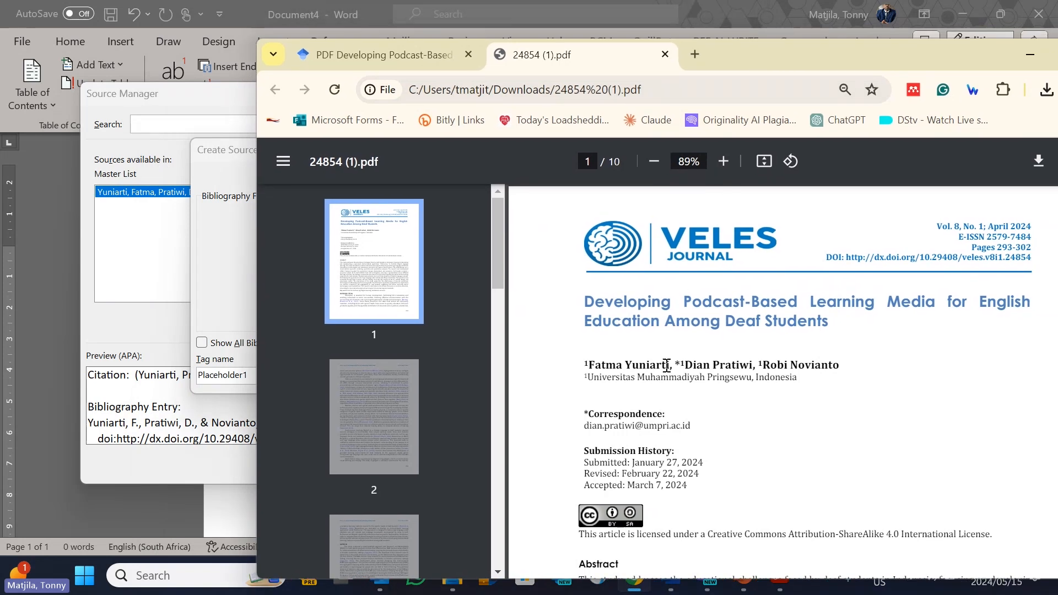
pyautogui.moveTo(670, 366); pyautogui.dragTo(636, 361)
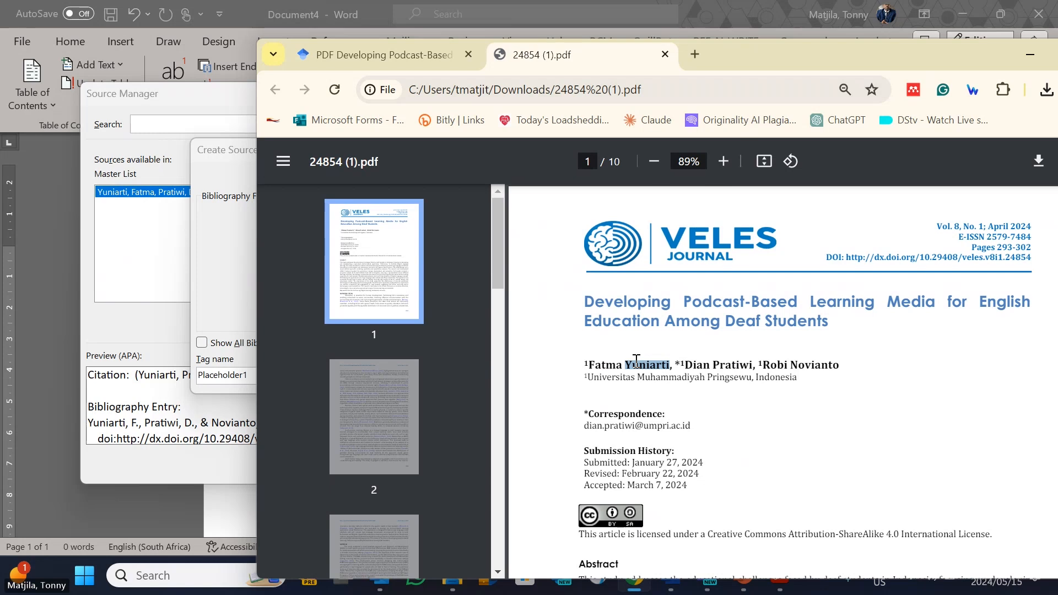
pyautogui.rightClick(636, 362)
pyautogui.click(656, 155)
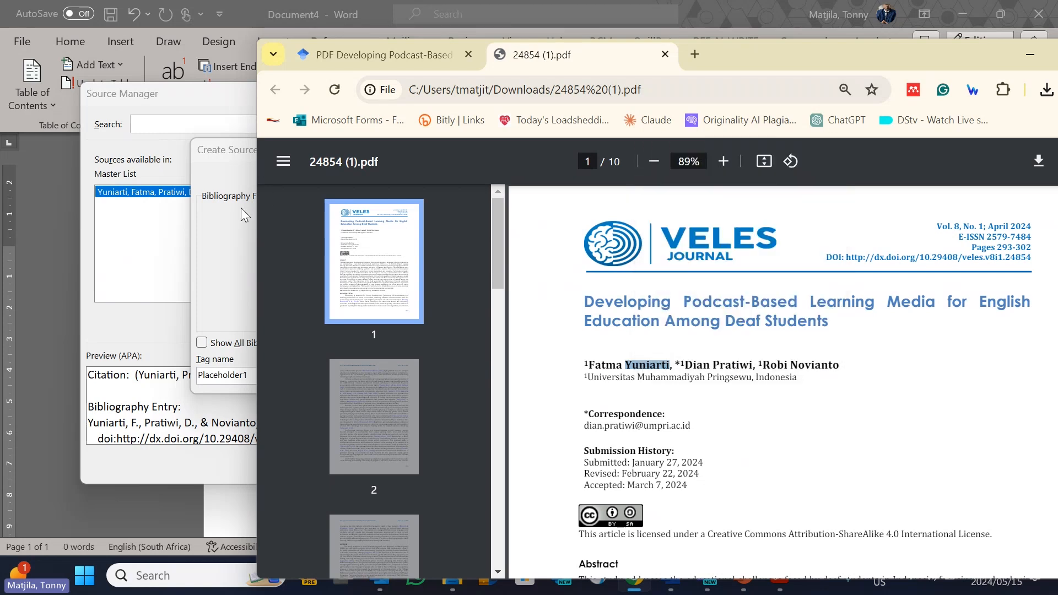
# Step: Open the new source's author name editor in Word and paste the first author's surname as the last name
pyautogui.click(237, 229)
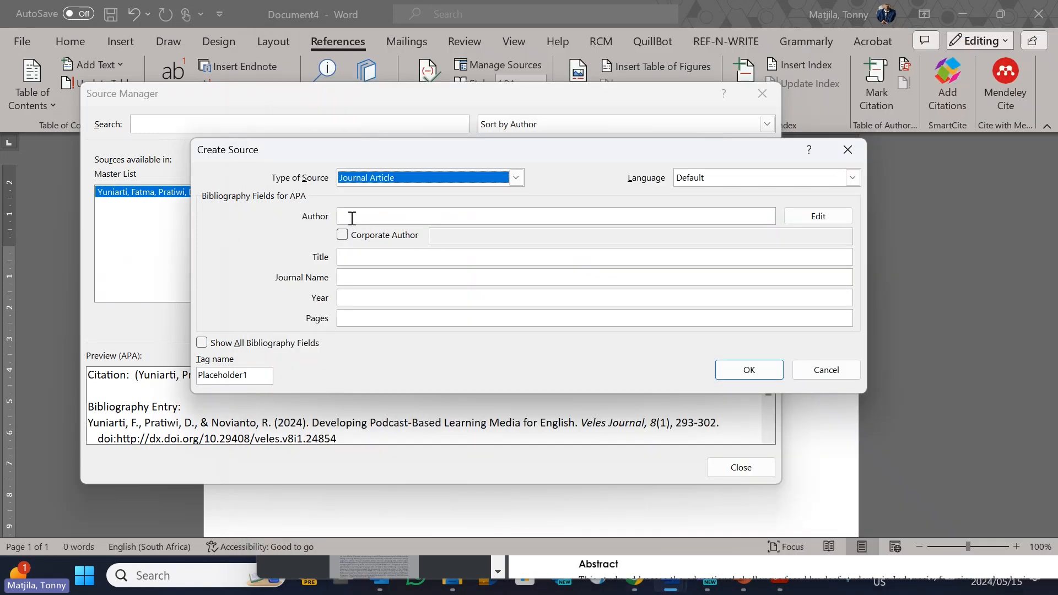
pyautogui.click(369, 216)
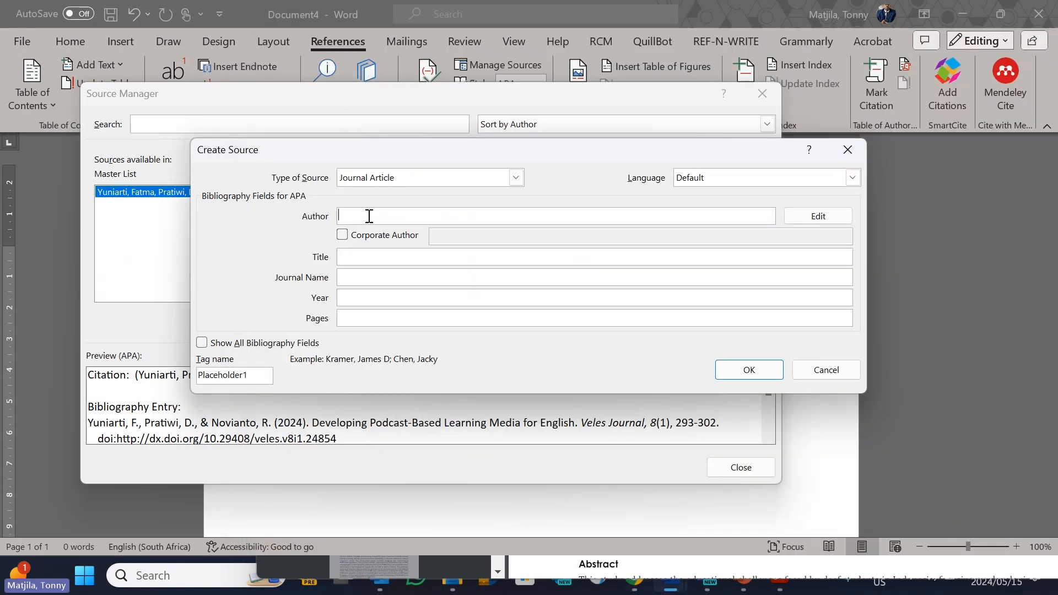
pyautogui.click(831, 218)
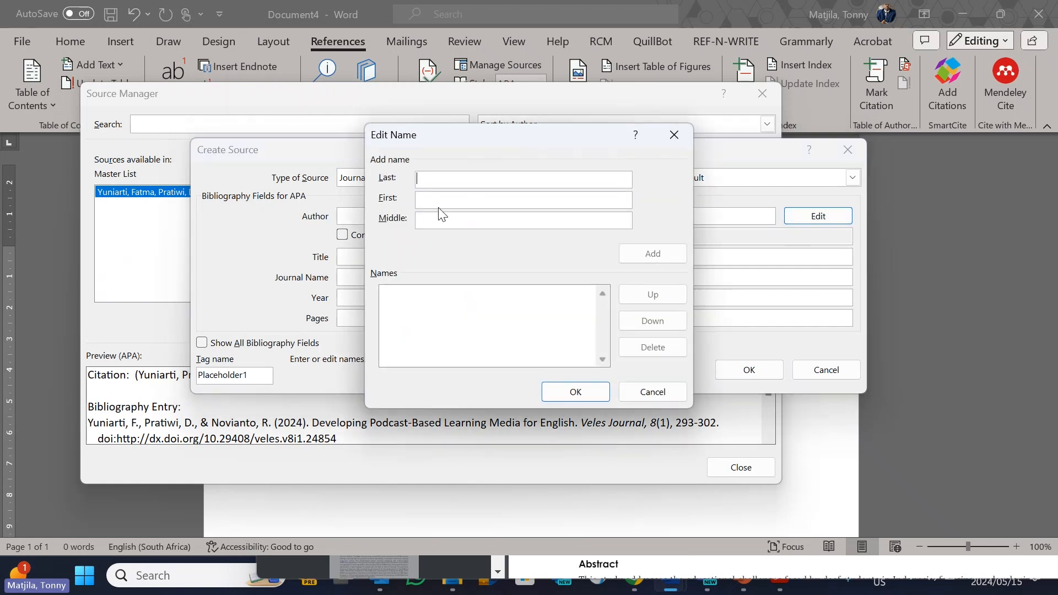
pyautogui.hotkey('ctrl', 'v')
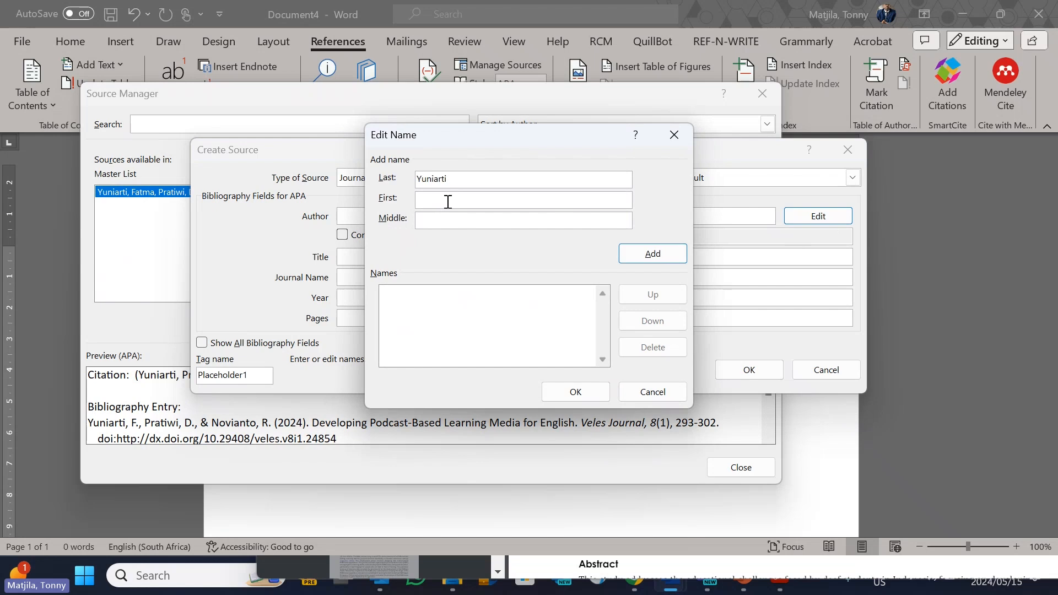
# Step: Discard the author name and the new source, and close the Source Manager
pyautogui.click(673, 136)
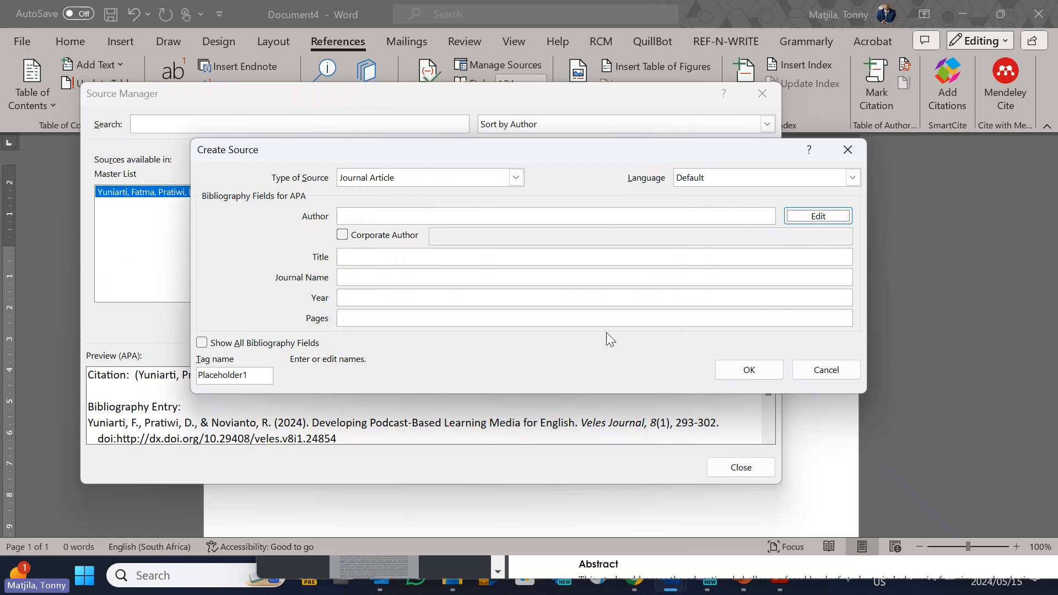
pyautogui.click(838, 372)
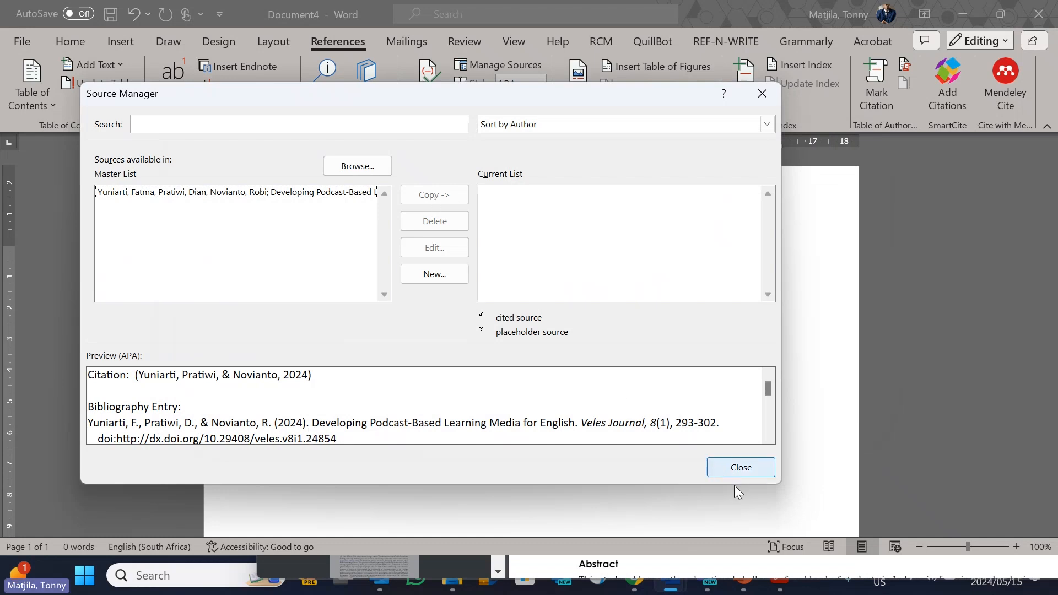
pyautogui.click(749, 472)
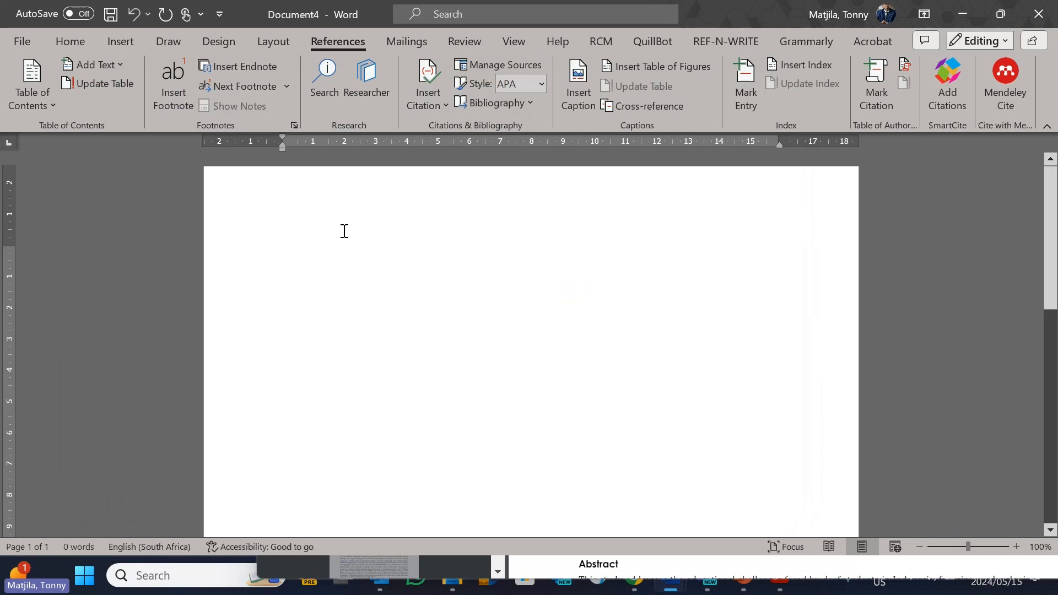
# Step: Write "According" in the blank document and check the options for inserting a citation
pyautogui.write('a')
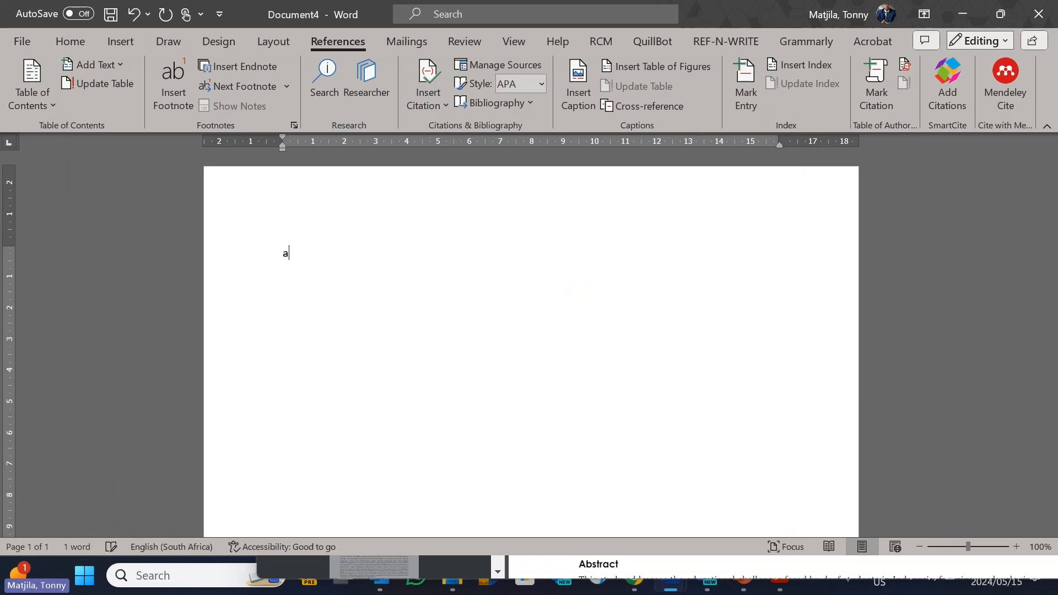
pyautogui.write('ccording')
pyautogui.click(445, 105)
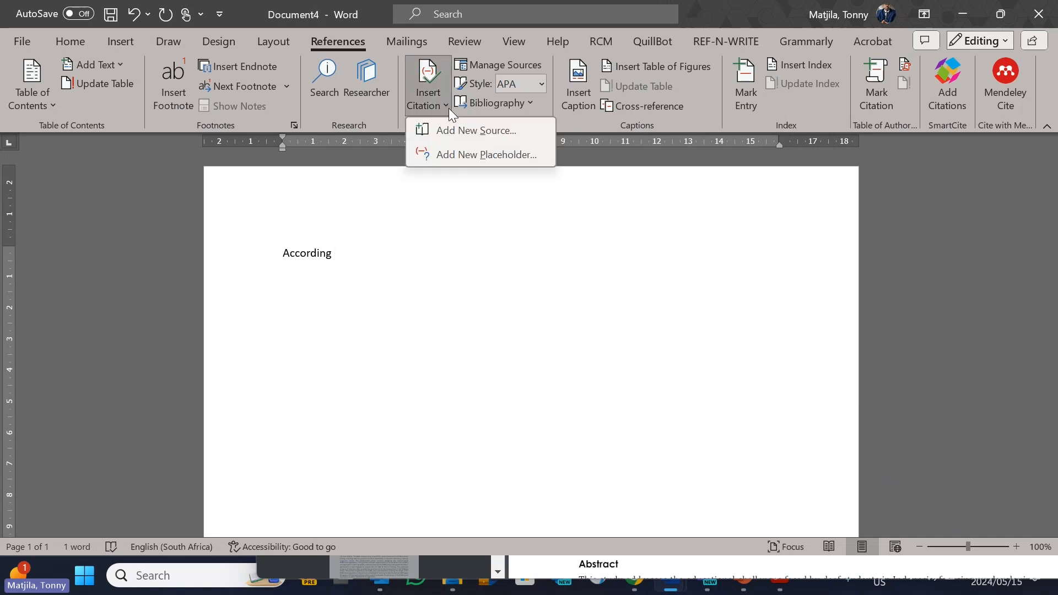
pyautogui.click(445, 104)
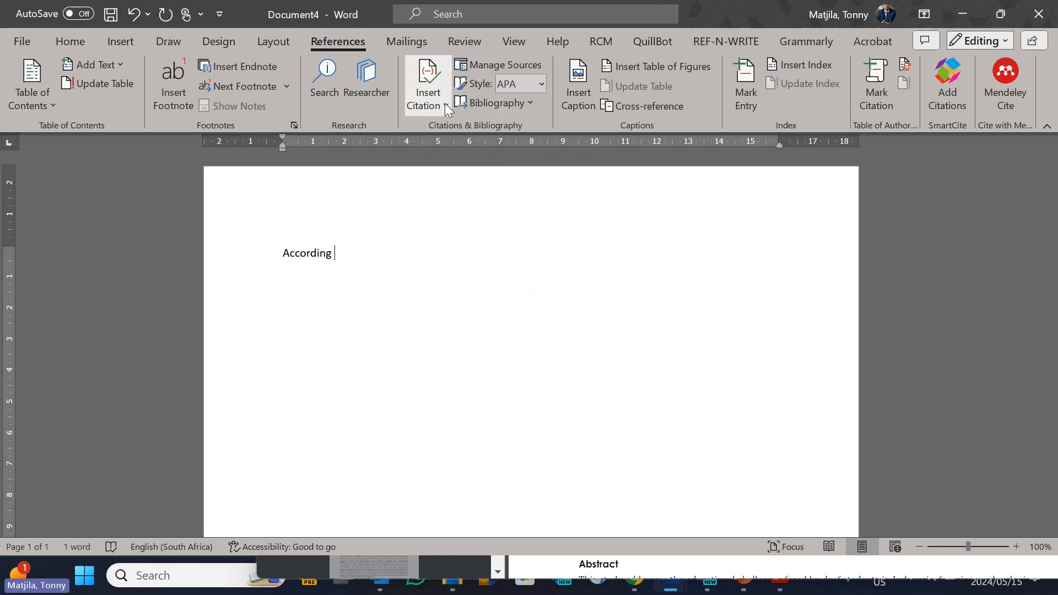
# Step: Copy the podcast-based learning article source from the master list to the current document's source list
pyautogui.click(529, 68)
pyautogui.click(434, 195)
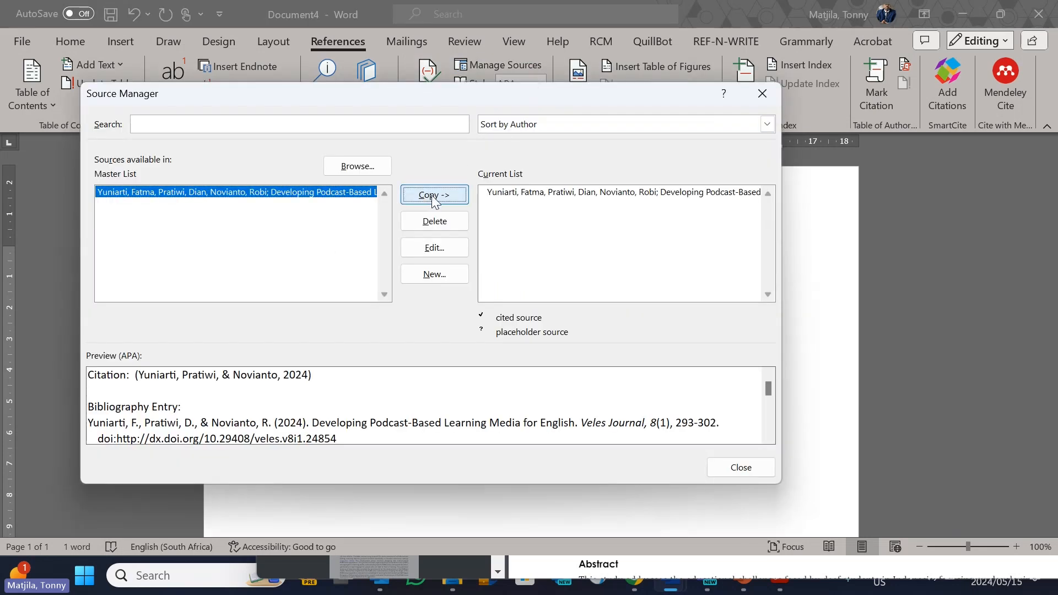
pyautogui.click(728, 475)
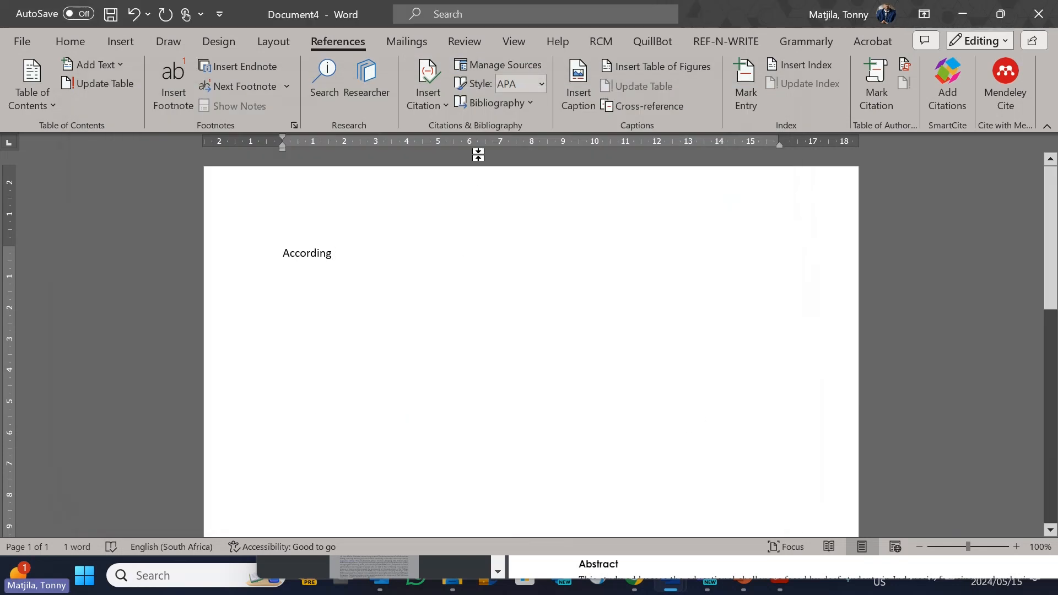
# Step: Insert the podcast-based learning article's citation after "According" and add a built-in References list two lines below it
pyautogui.click(449, 108)
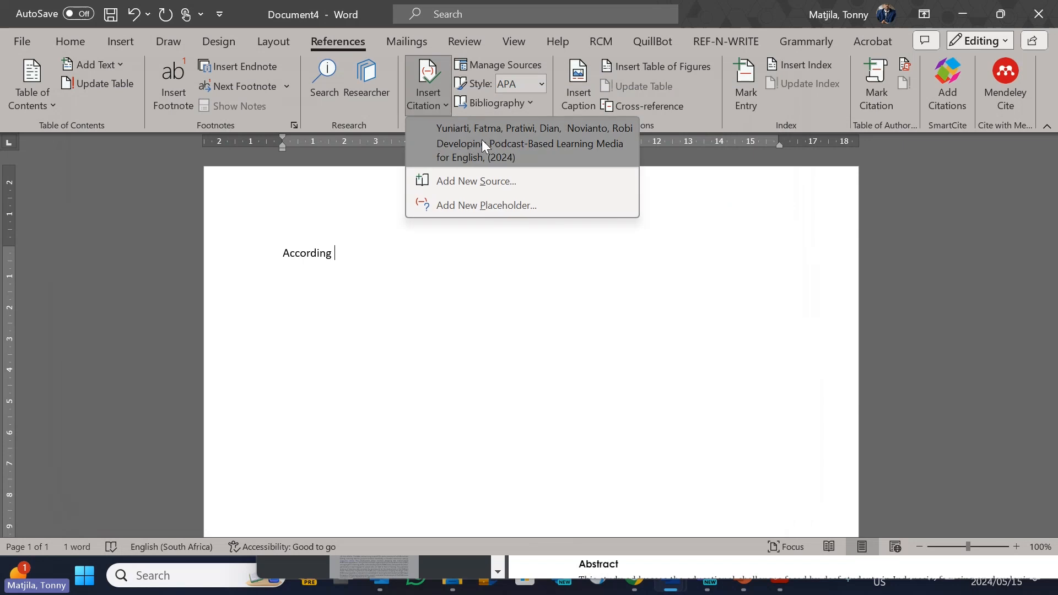
pyautogui.click(501, 141)
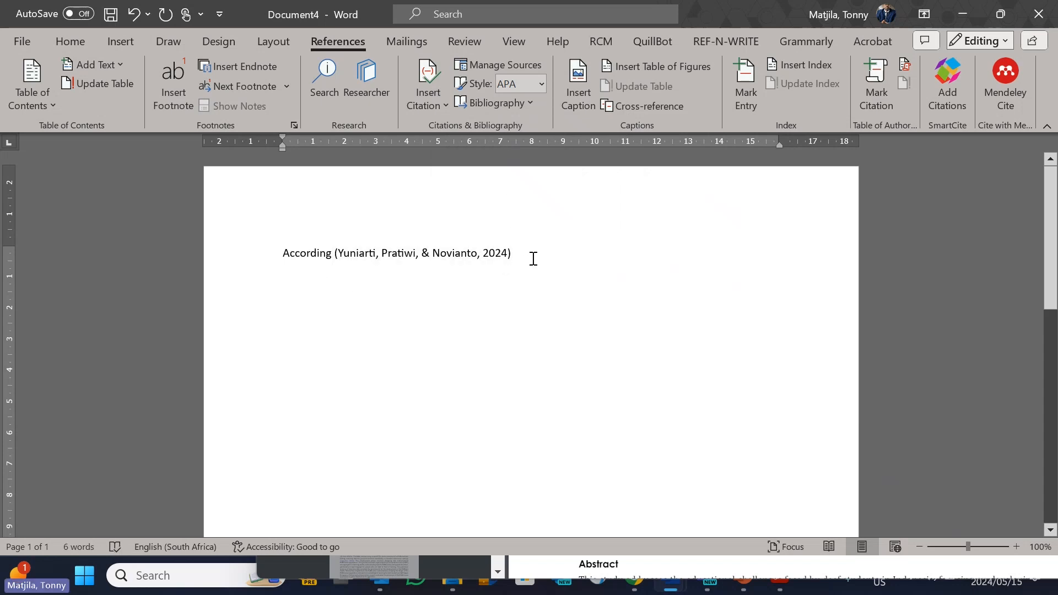
pyautogui.press('Return')
pyautogui.press('Return')
pyautogui.click(531, 103)
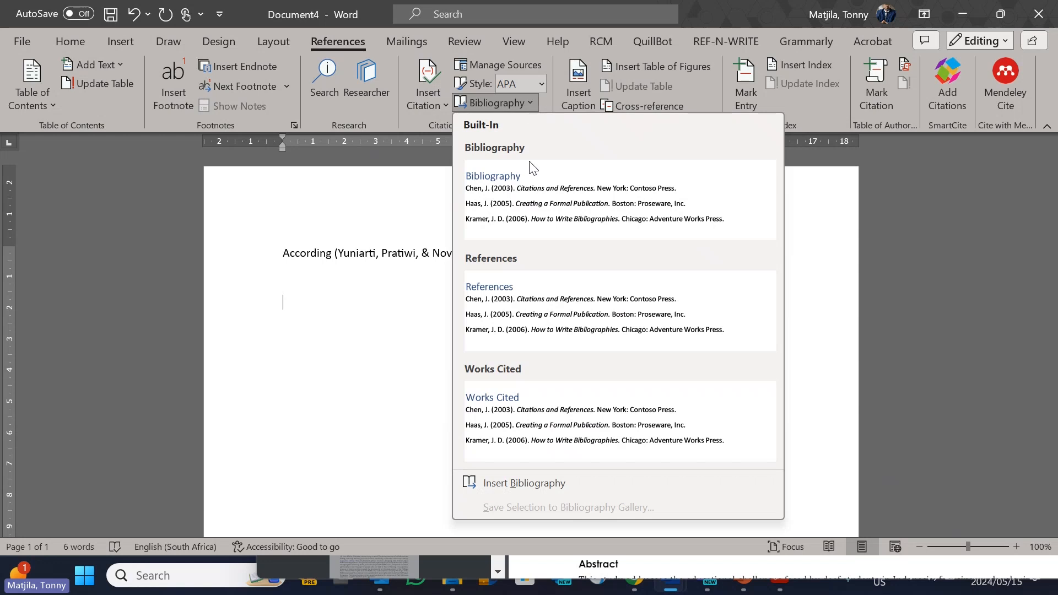
pyautogui.click(522, 295)
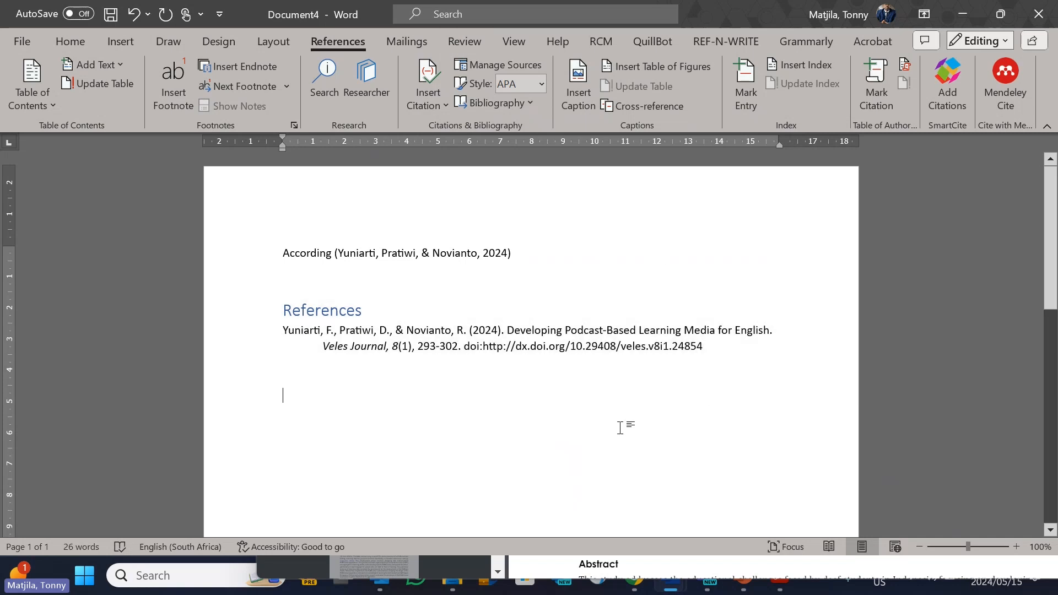
# Step: Delete all the text, citation and references from the document and open the Mendeley Cite add-in
pyautogui.moveTo(284, 395); pyautogui.dragTo(265, 254)
pyautogui.press('Delete')
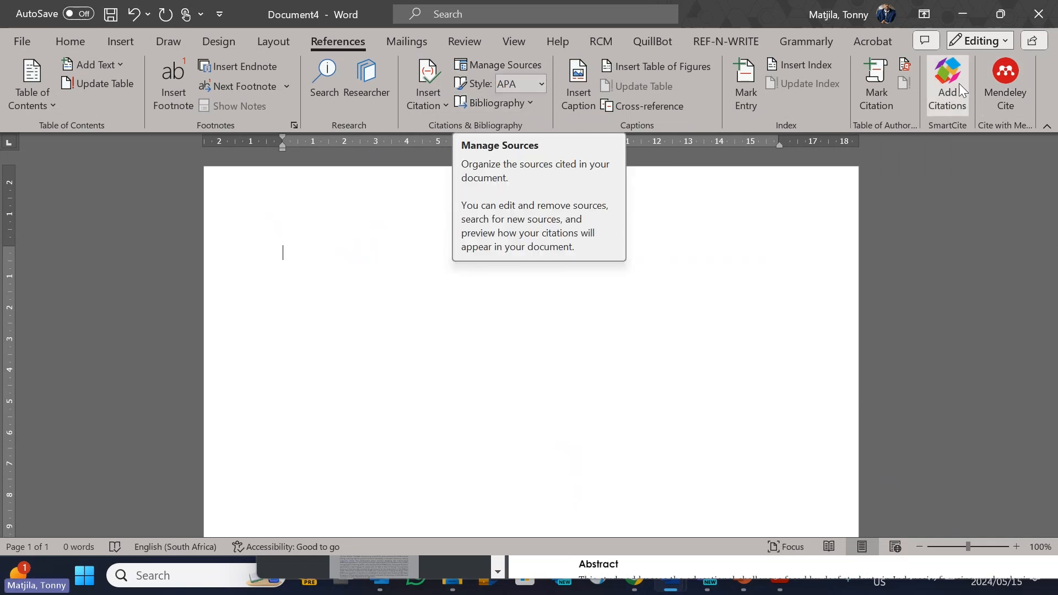
pyautogui.click(1010, 96)
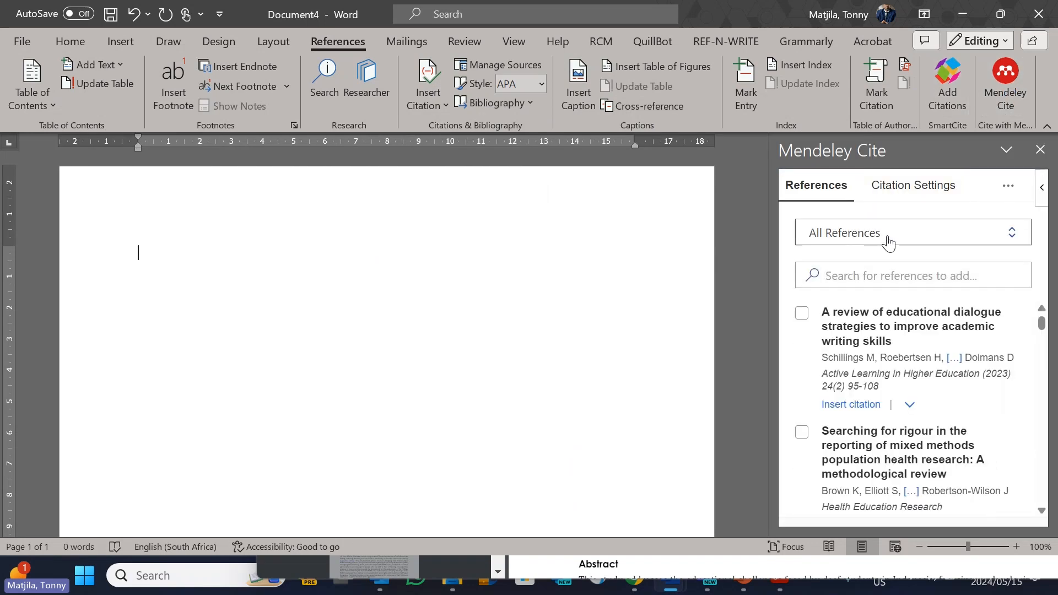
# Step: Switch to Chrome, close the article PDF and reposition the browser window showing the Google Scholar result
pyautogui.click(636, 578)
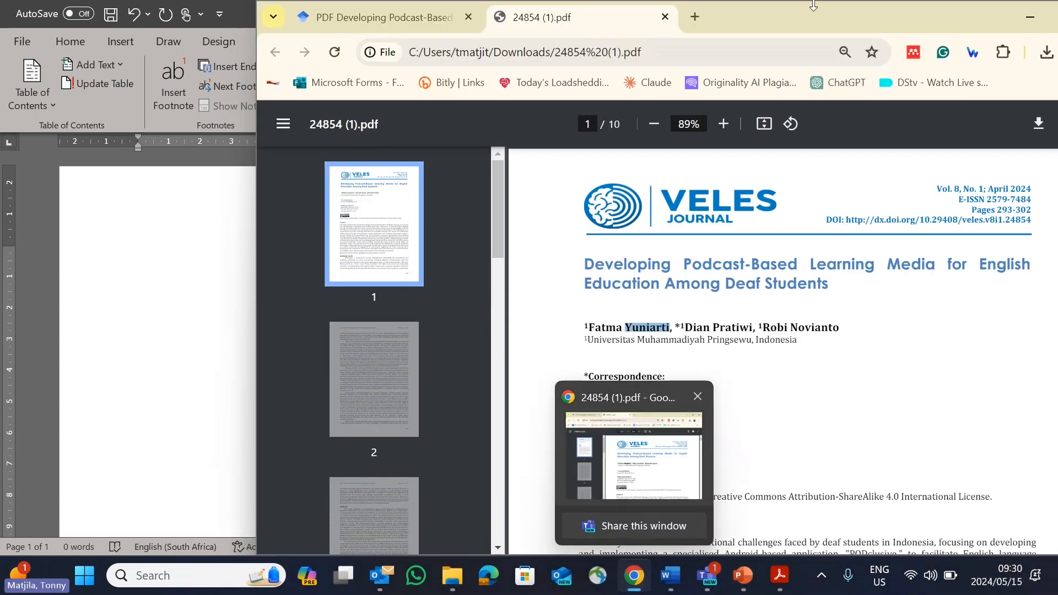
pyautogui.moveTo(802, 21); pyautogui.dragTo(753, 96)
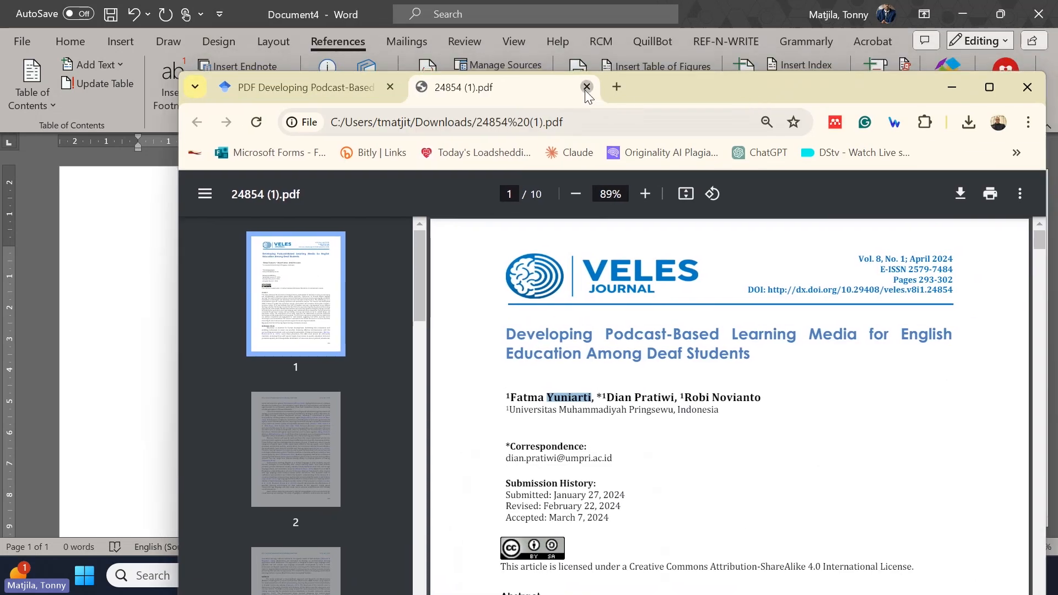
pyautogui.click(588, 88)
pyautogui.moveTo(620, 88); pyautogui.dragTo(598, 56)
pyautogui.moveTo(574, 60); pyautogui.dragTo(573, 64)
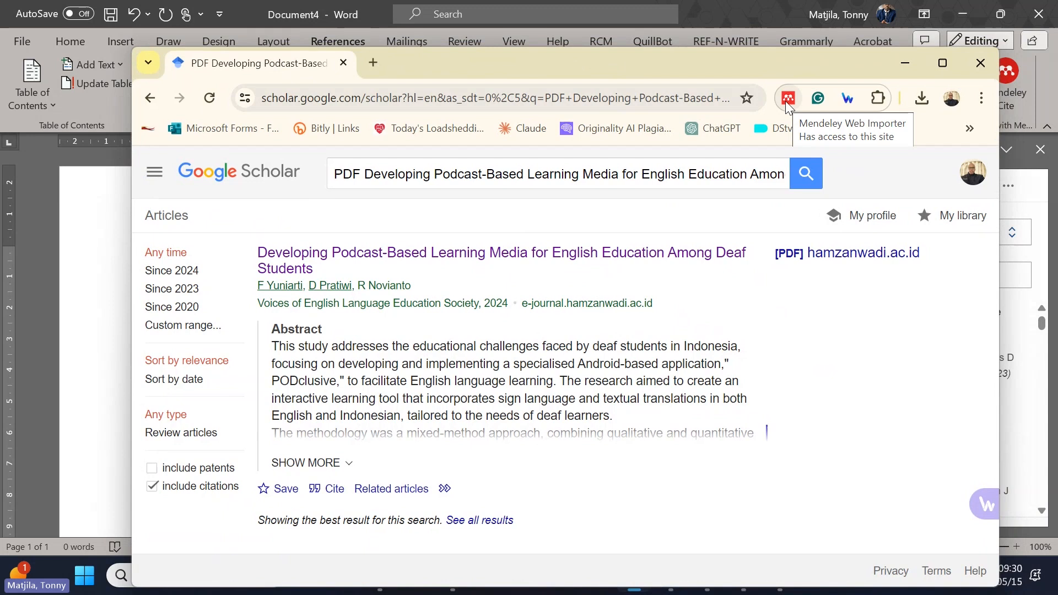
# Step: Shrink the blank Word document's window and launch the Mendeley Web Importer on the Google Scholar result in Chrome
pyautogui.click(746, 17)
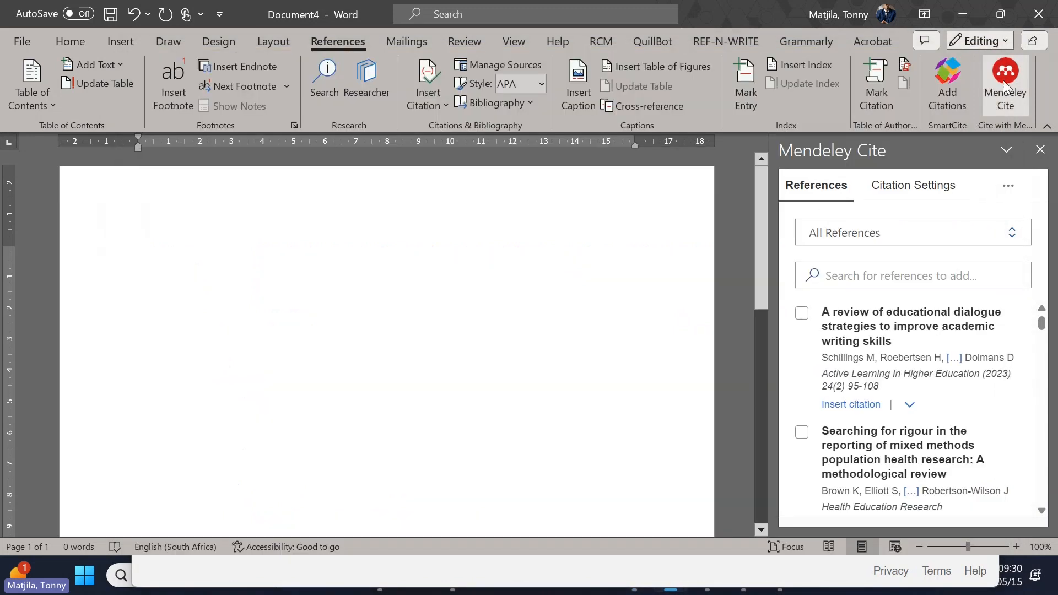
pyautogui.doubleClick(778, 18)
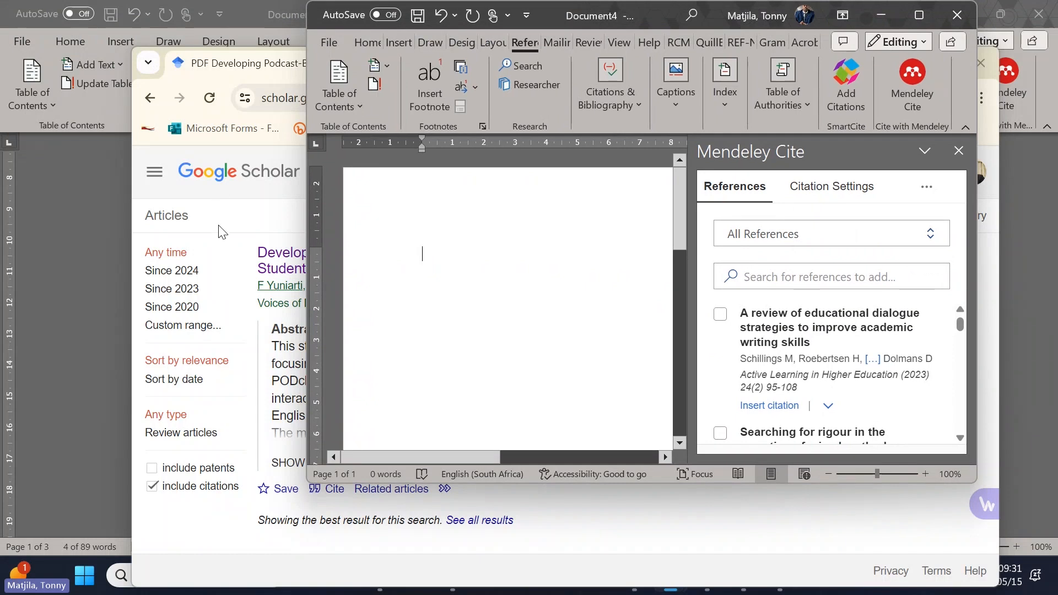
pyautogui.click(236, 242)
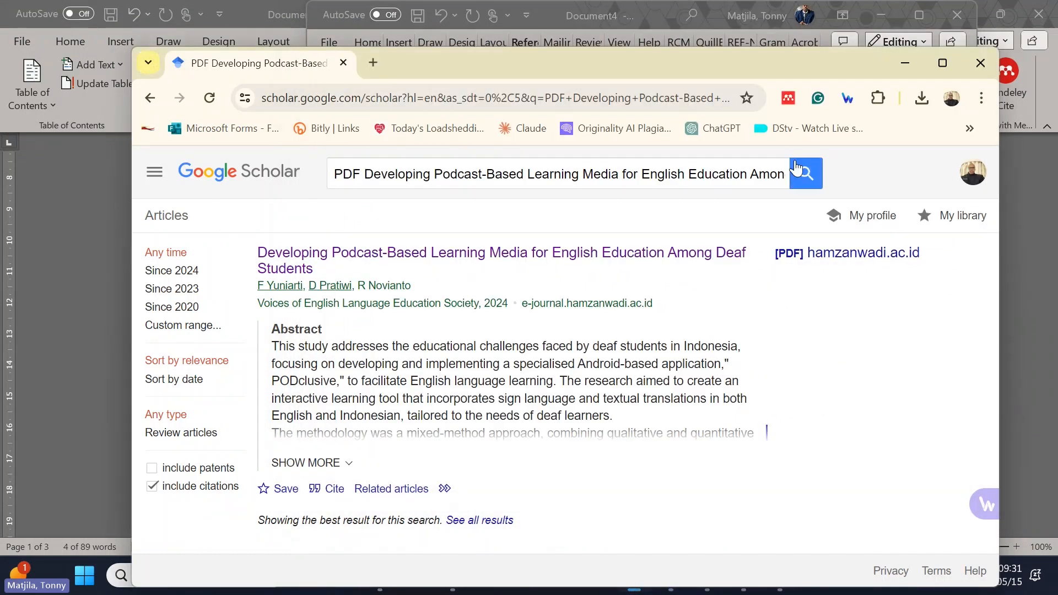
pyautogui.click(789, 104)
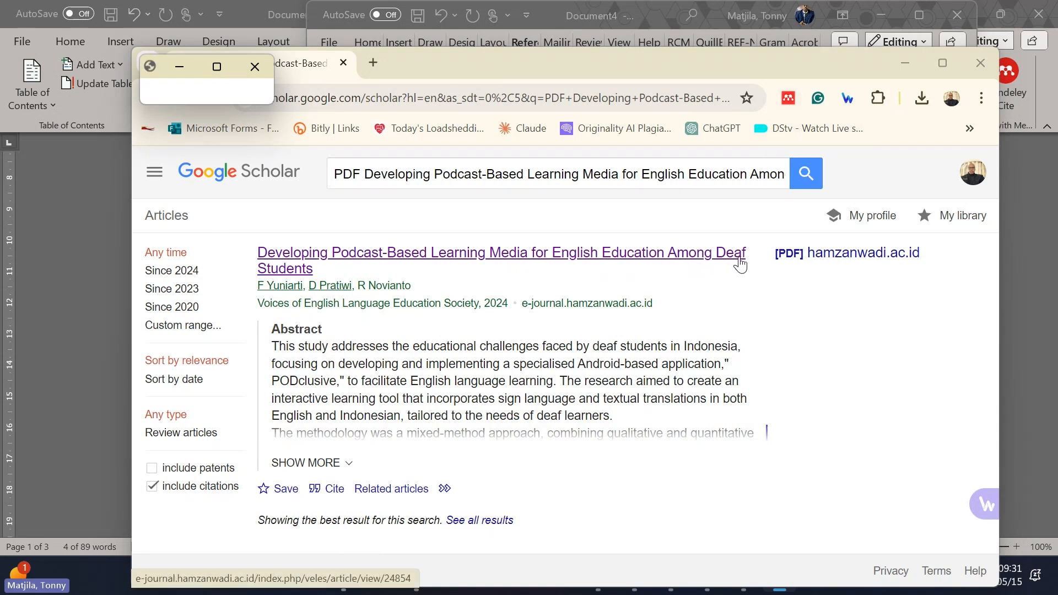
# Step: Minimize Chrome and both Word documents to look at the Mendeley reference manager shortcut on the desktop
pyautogui.click(903, 64)
pyautogui.click(879, 19)
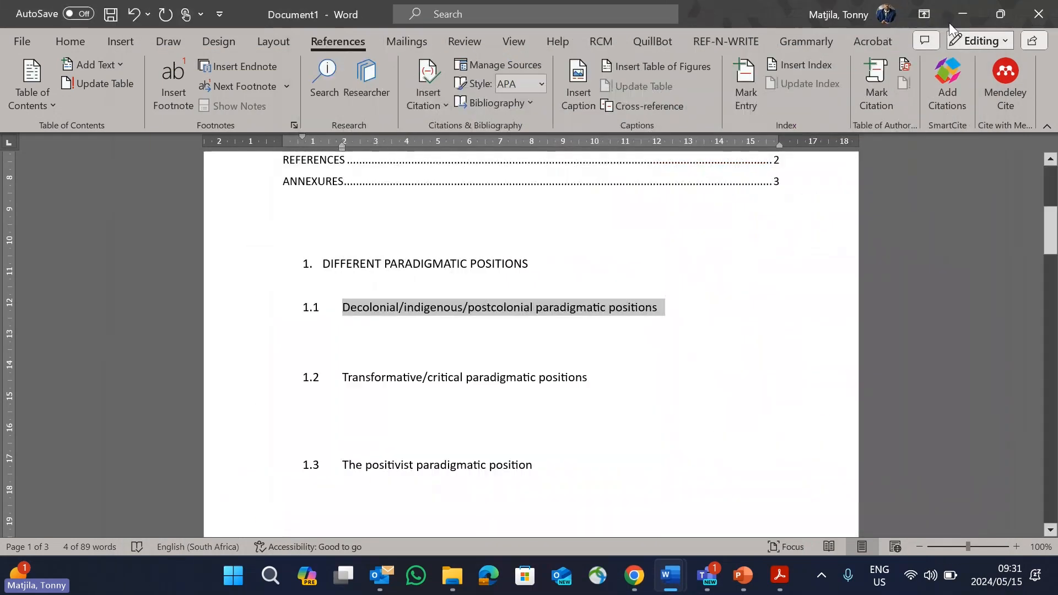
pyautogui.click(964, 14)
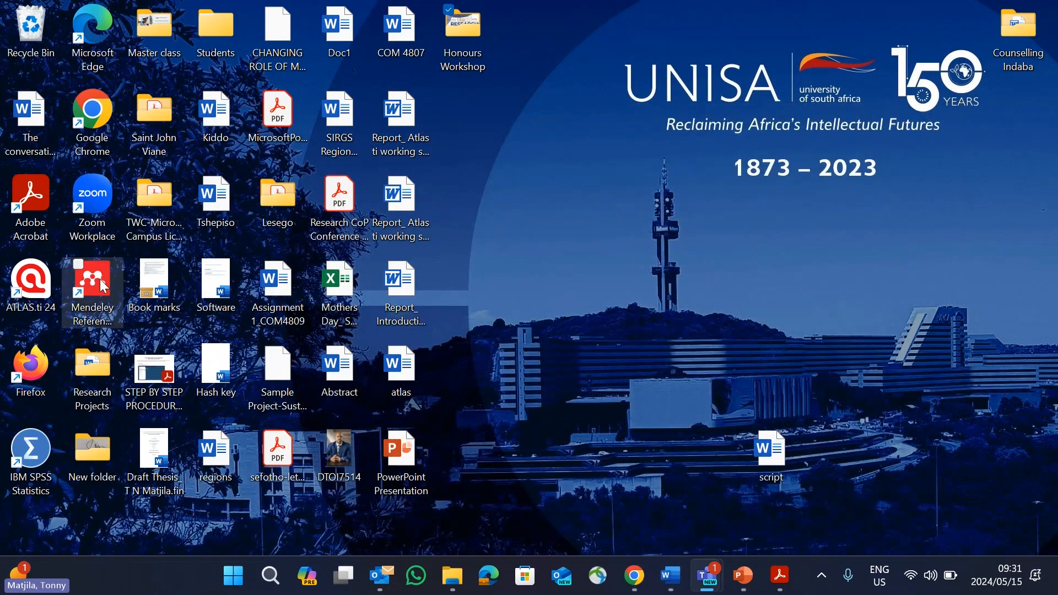
pyautogui.click(644, 576)
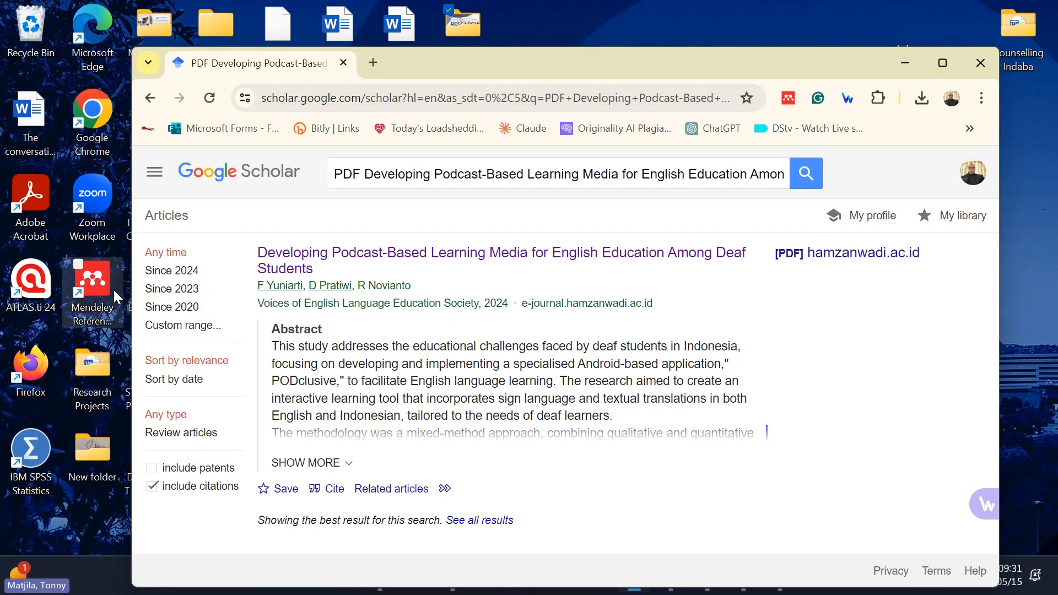
pyautogui.click(904, 63)
# Step: Return to Document4 in Word, look through the Mendeley Cite references and maximize the window
pyautogui.moveTo(670, 574)
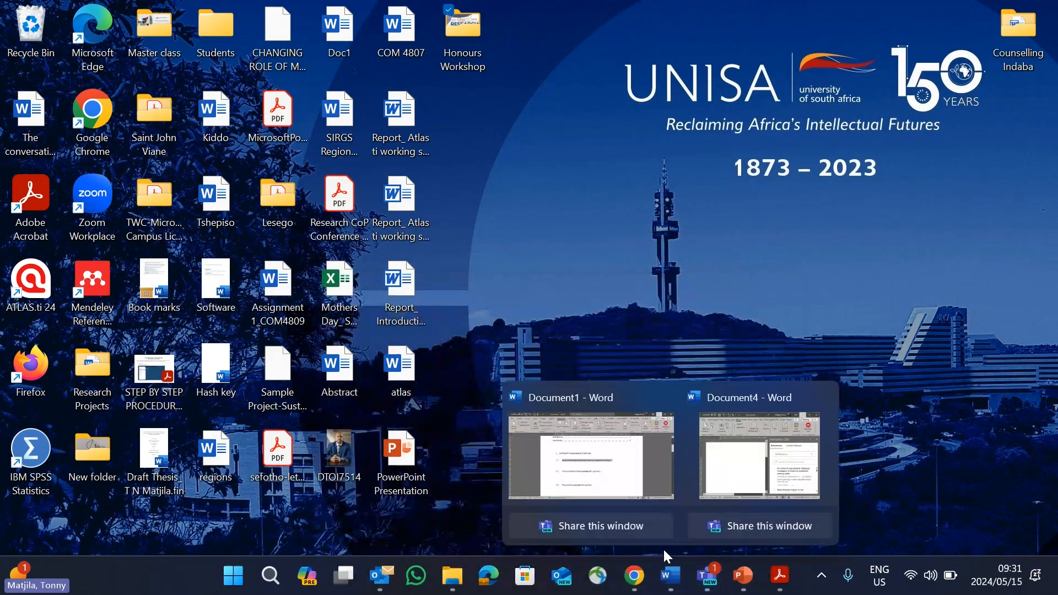
pyautogui.click(701, 482)
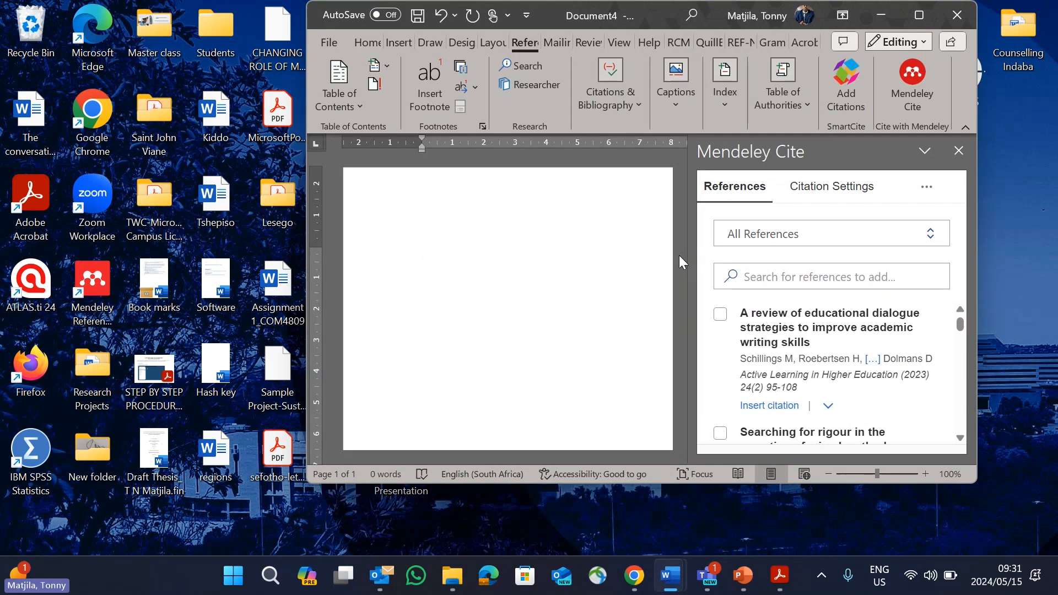
pyautogui.scroll(-3, 803, 404)
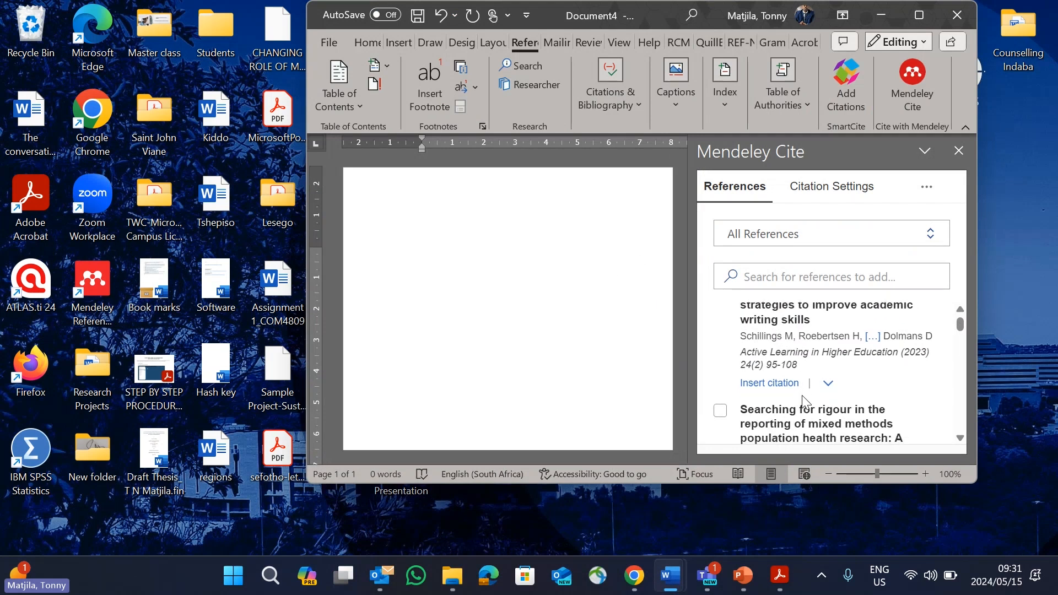
pyautogui.scroll(3, 803, 403)
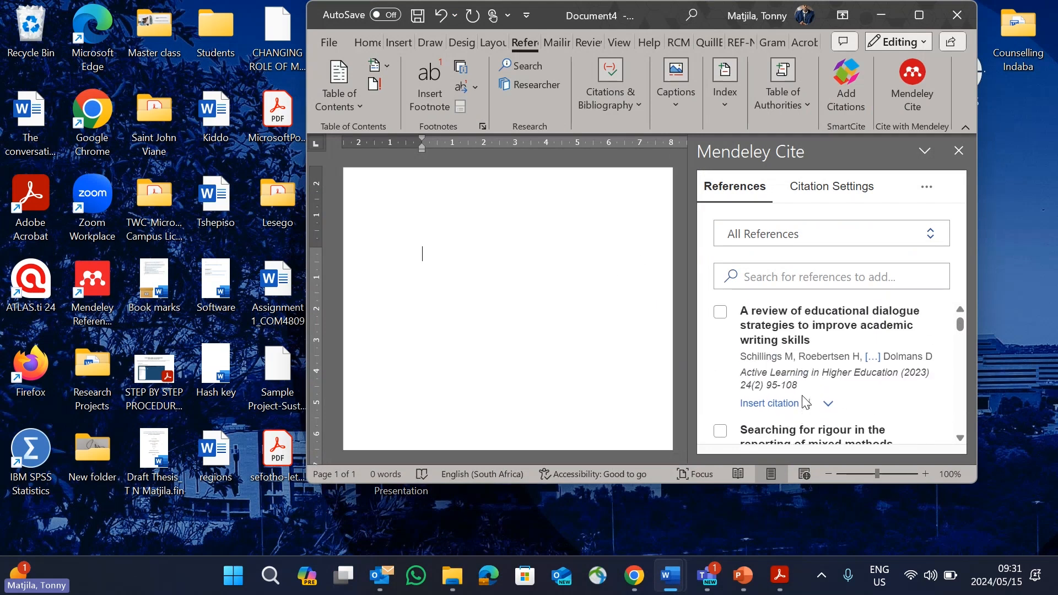
pyautogui.click(917, 19)
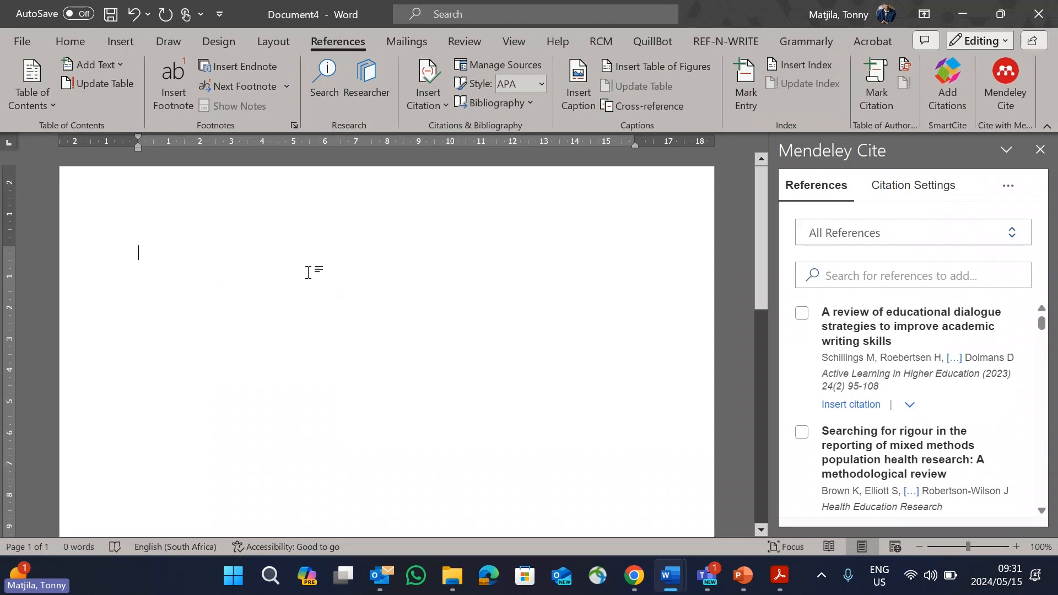
# Step: Write "according" and insert the Mendeley citation for "A review of educational dialogue strategies to improve academic writing skills" after it
pyautogui.write('according')
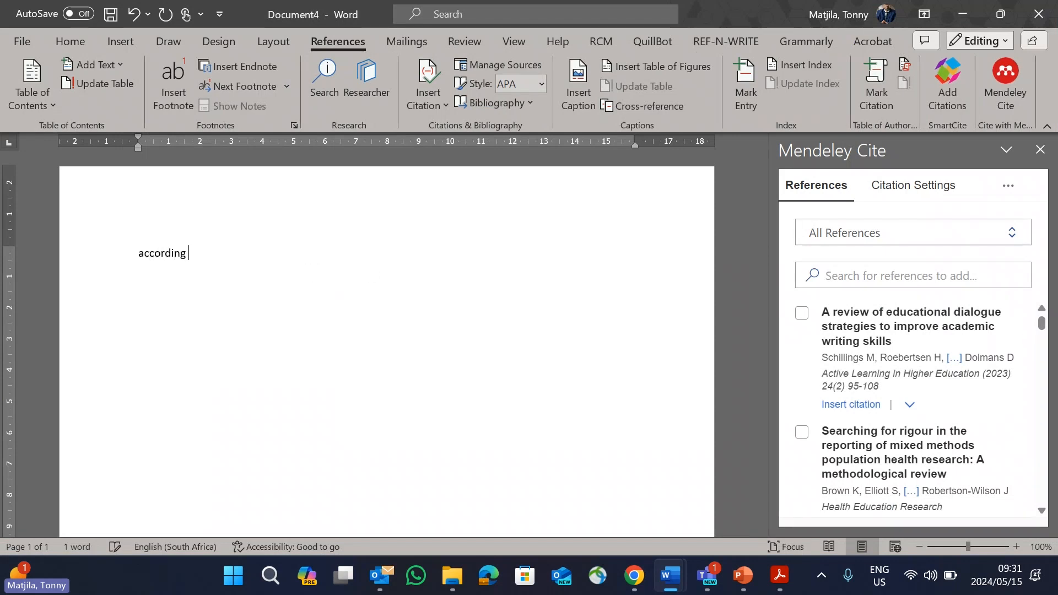
pyautogui.click(802, 313)
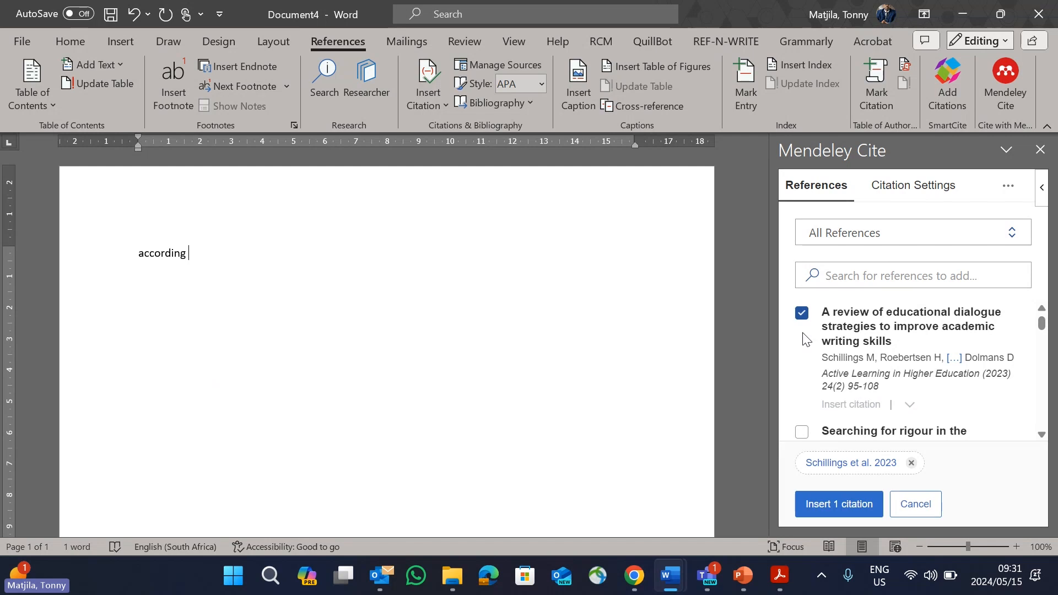
pyautogui.click(843, 510)
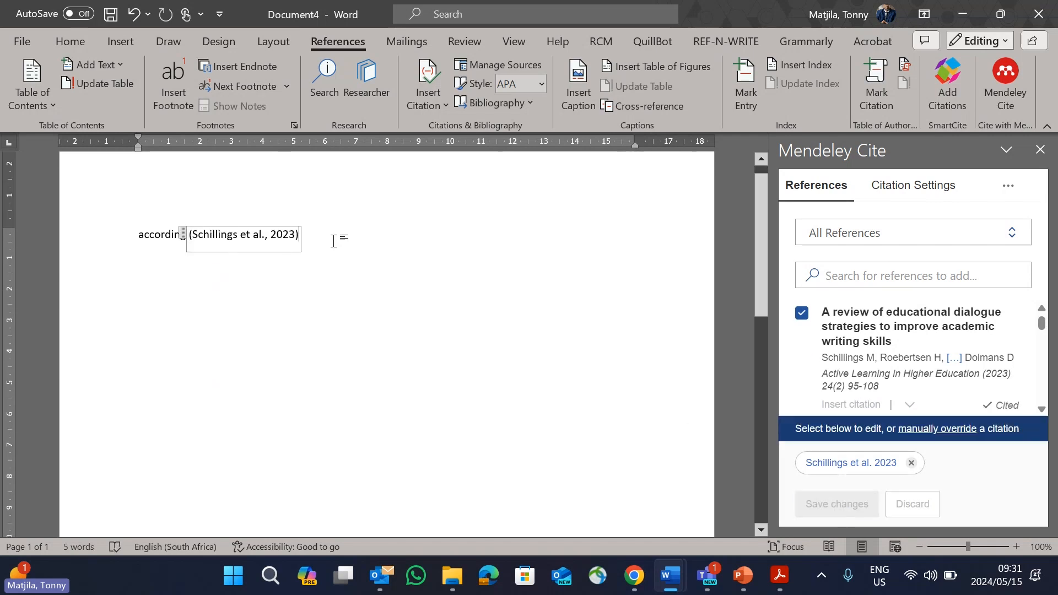
# Step: Review the available citation styles in Mendeley Cite's citation settings without changing the style
pyautogui.click(923, 193)
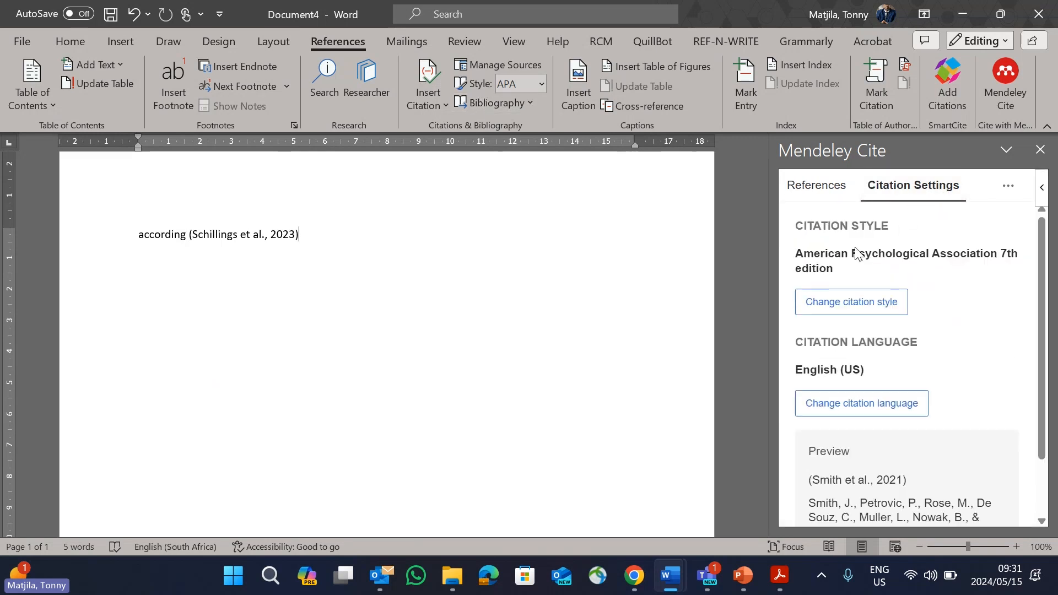
pyautogui.click(854, 301)
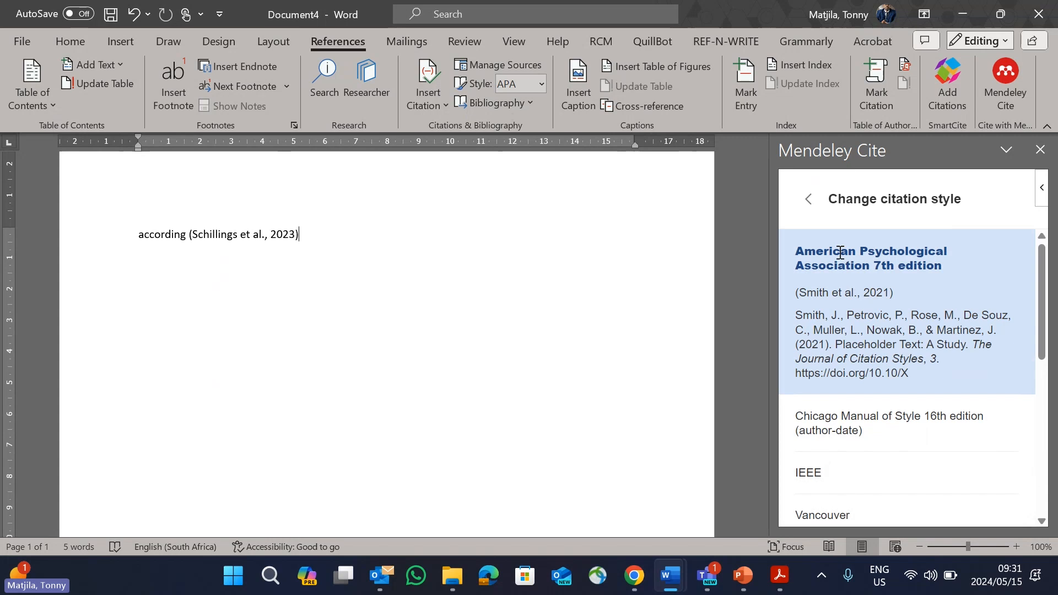
pyautogui.click(810, 200)
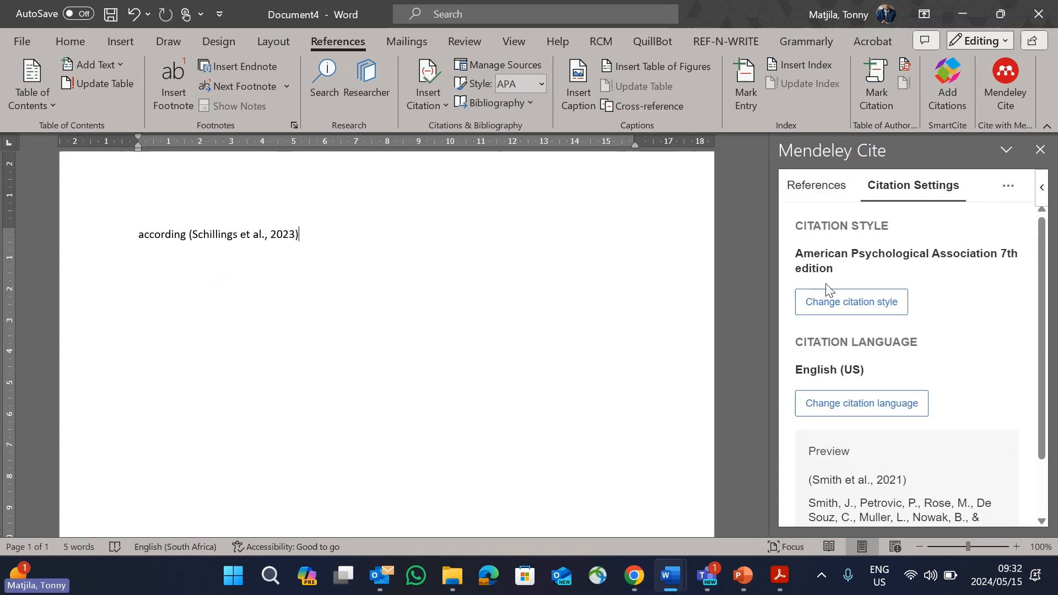
# Step: Insert the Mendeley citation for "Searching for rigour in the reporting of mixed methods population health research" on a new line
pyautogui.click(824, 185)
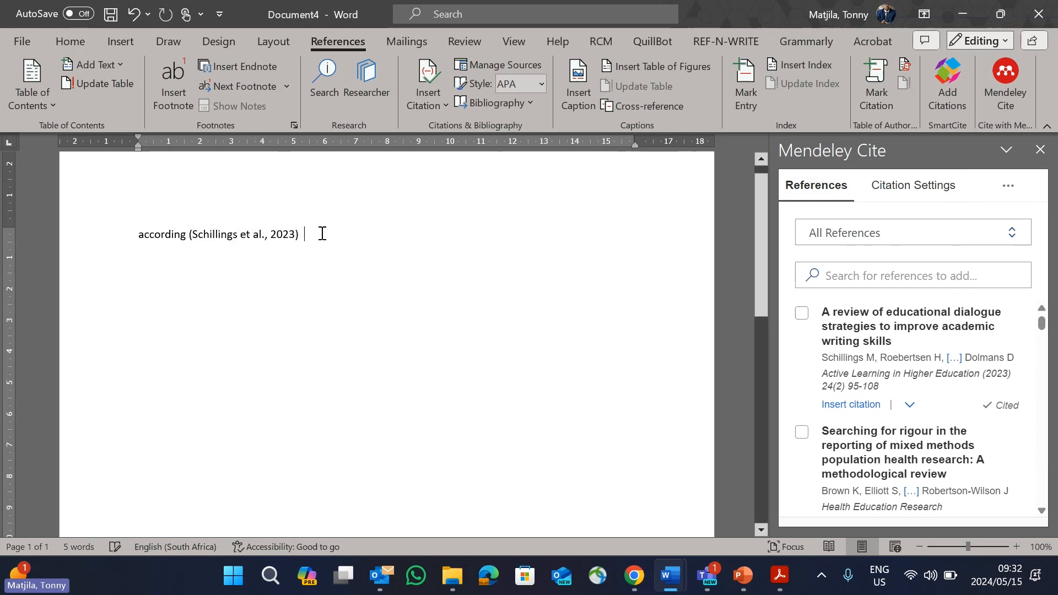
pyautogui.click(802, 432)
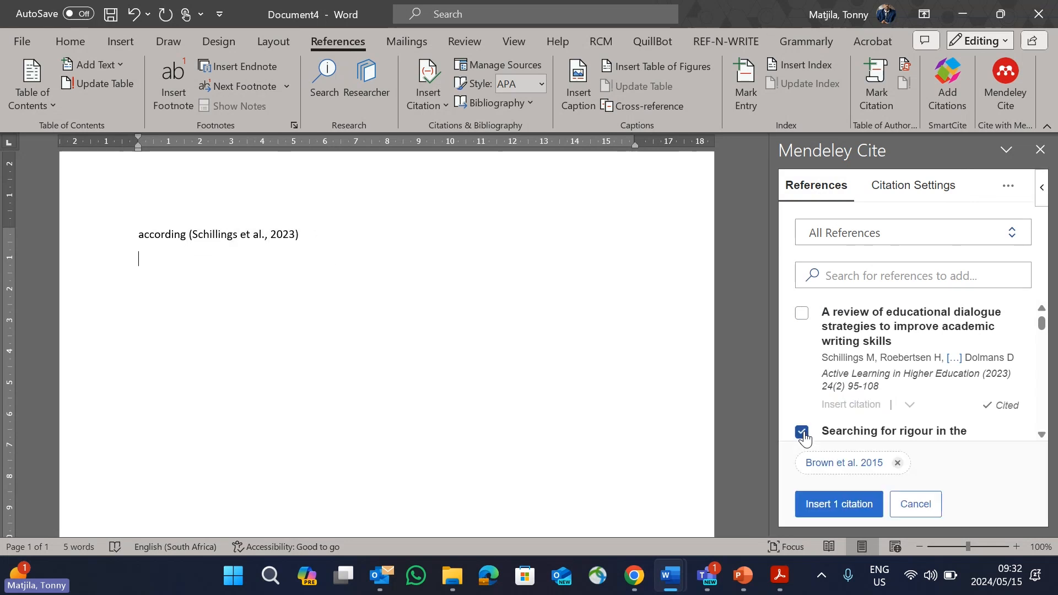
pyautogui.click(820, 502)
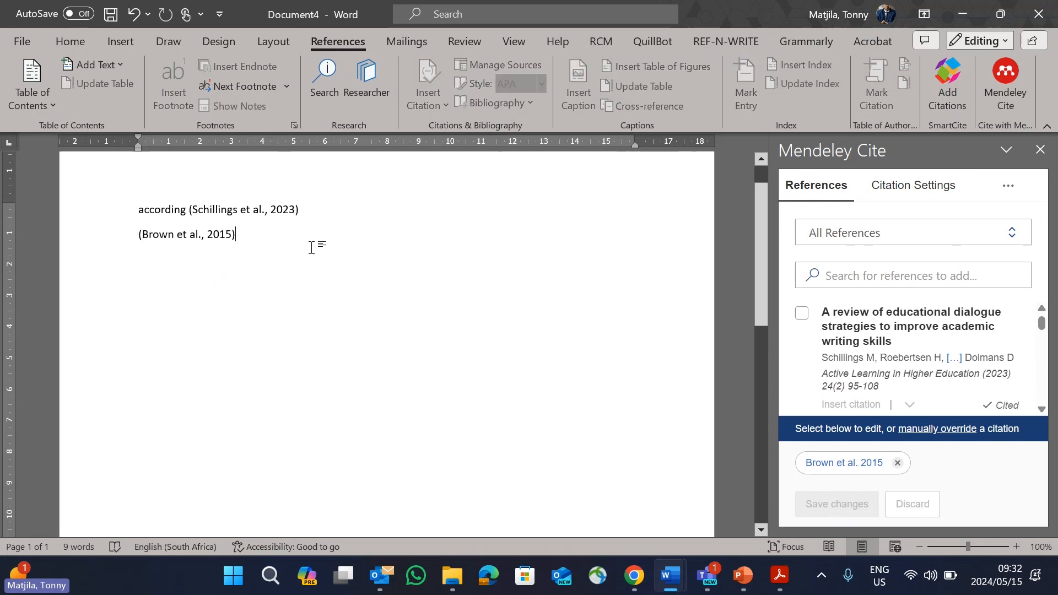
# Step: Search the Mendeley references for "cres" and insert the citation for the book review of "Research Design: Qualitative, Quantitative and Mixed Methods Approaches (4th ed.)"
pyautogui.click(864, 279)
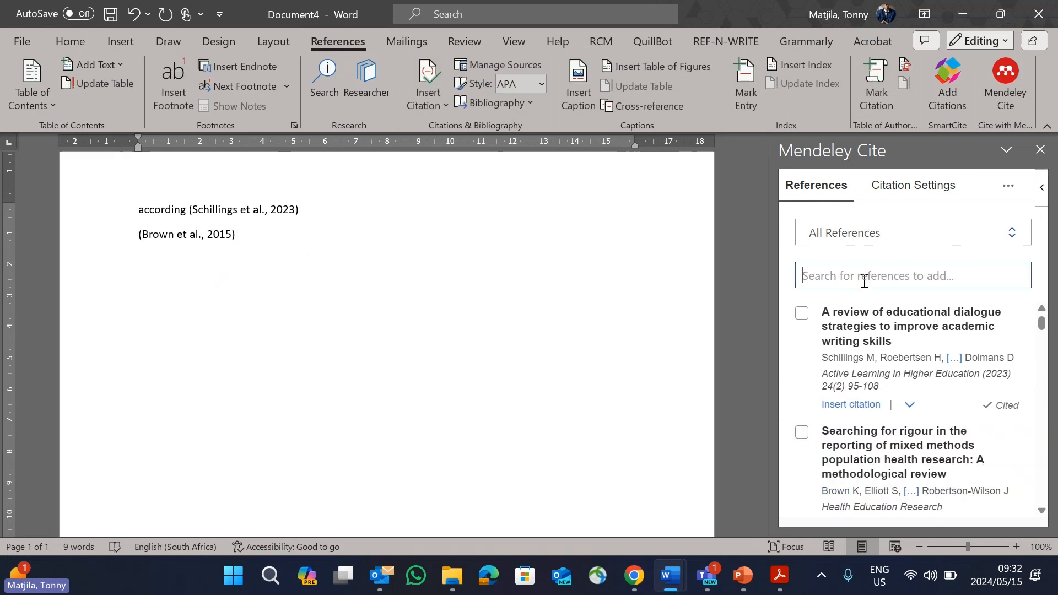
pyautogui.write('cres')
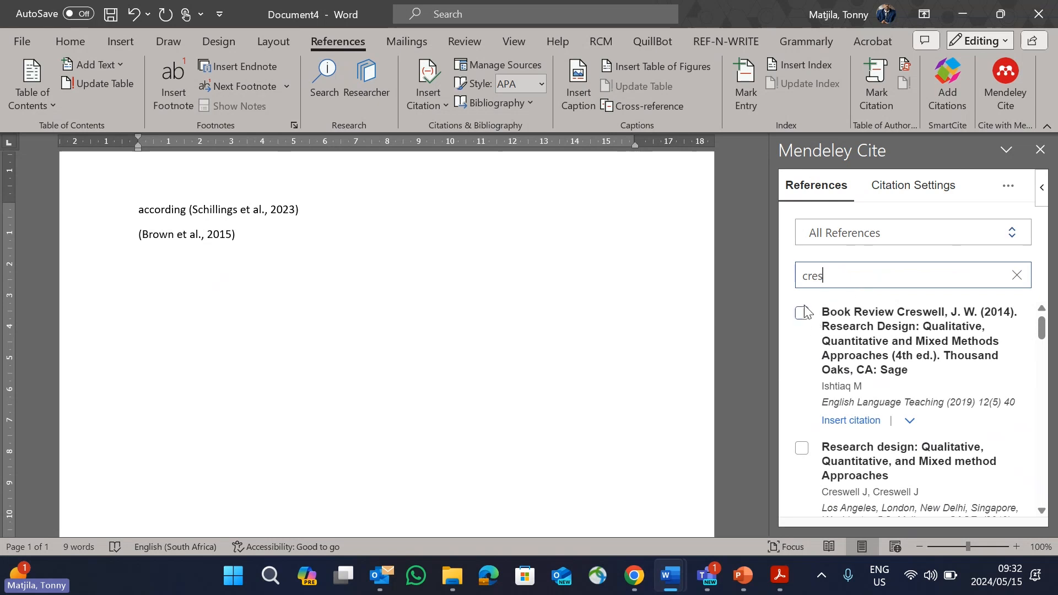
pyautogui.click(802, 313)
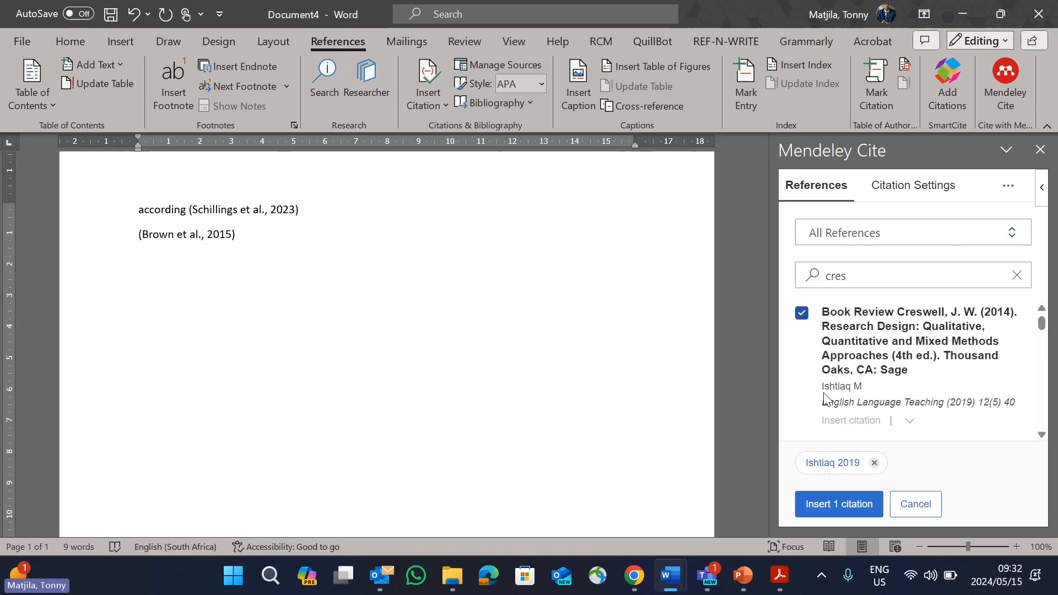
pyautogui.click(865, 505)
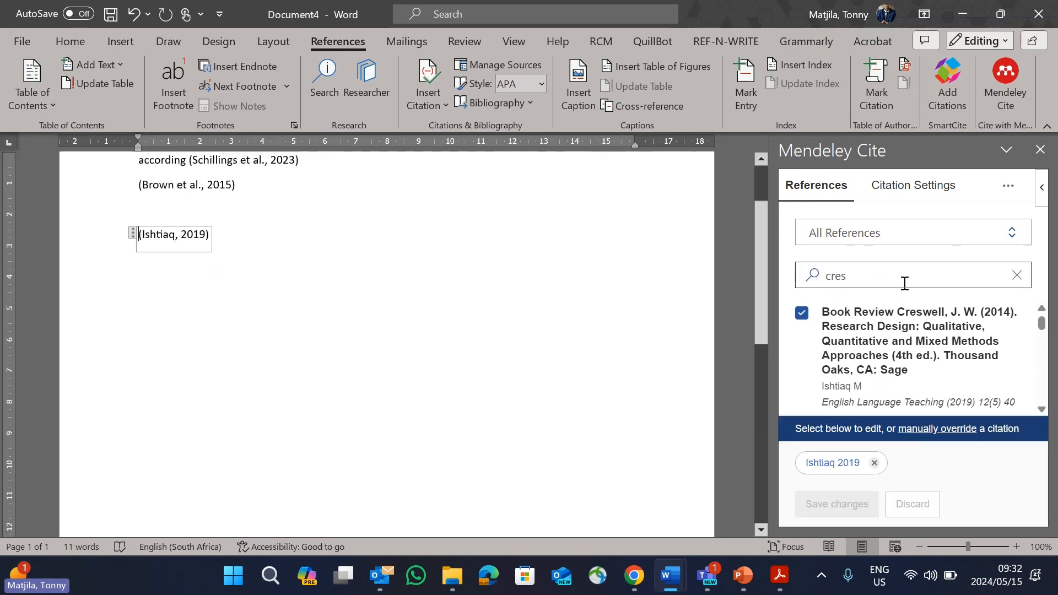
# Step: Search for "ngulu" and add "Mixed methods research in the South African journal of economic and management sciences" to the same citation, saving the change
pyautogui.click(1027, 280)
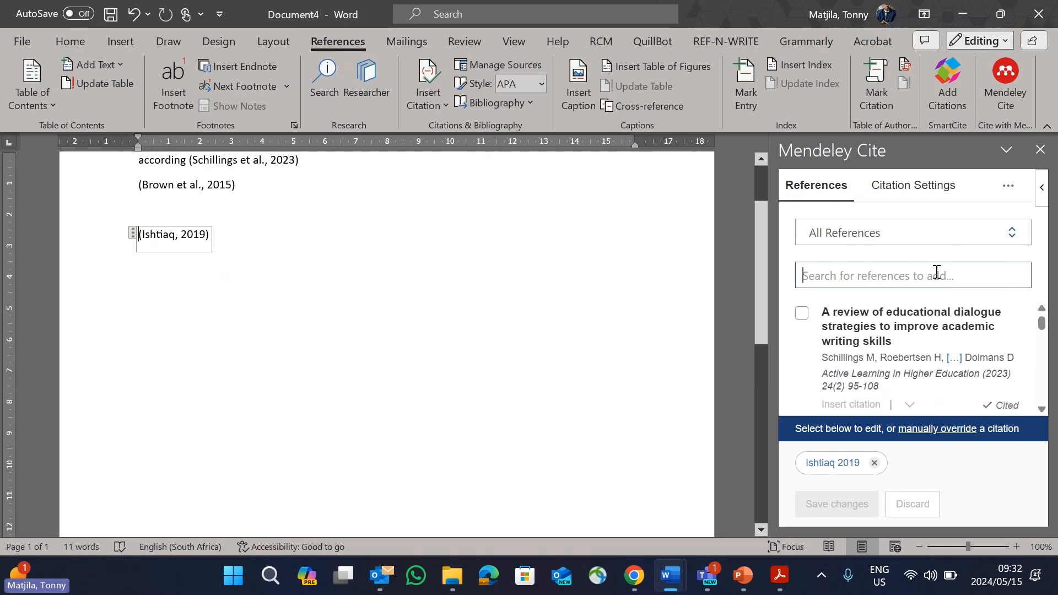
pyautogui.write('ngulu')
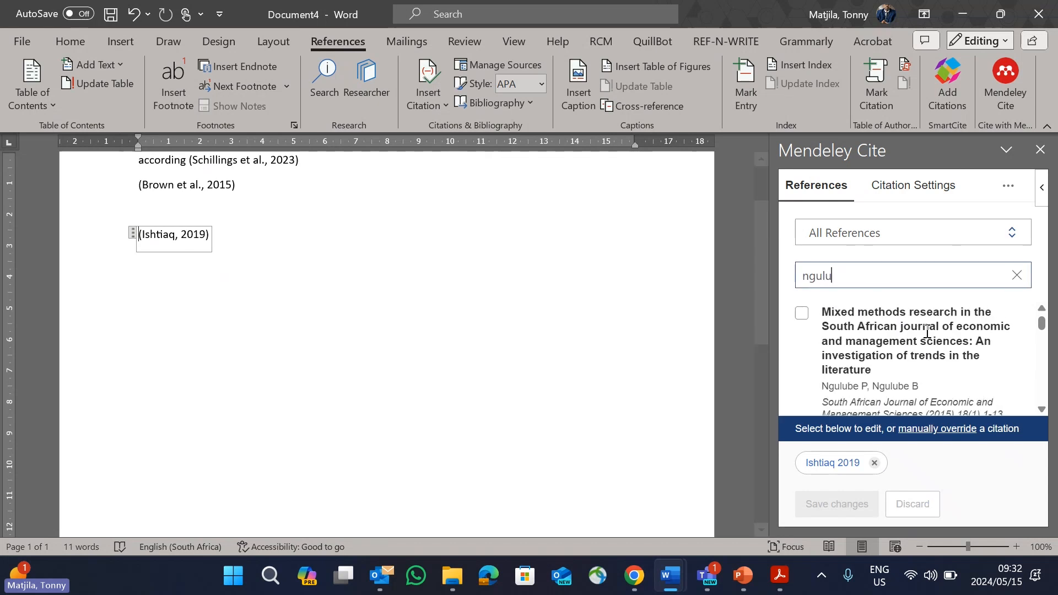
pyautogui.click(803, 314)
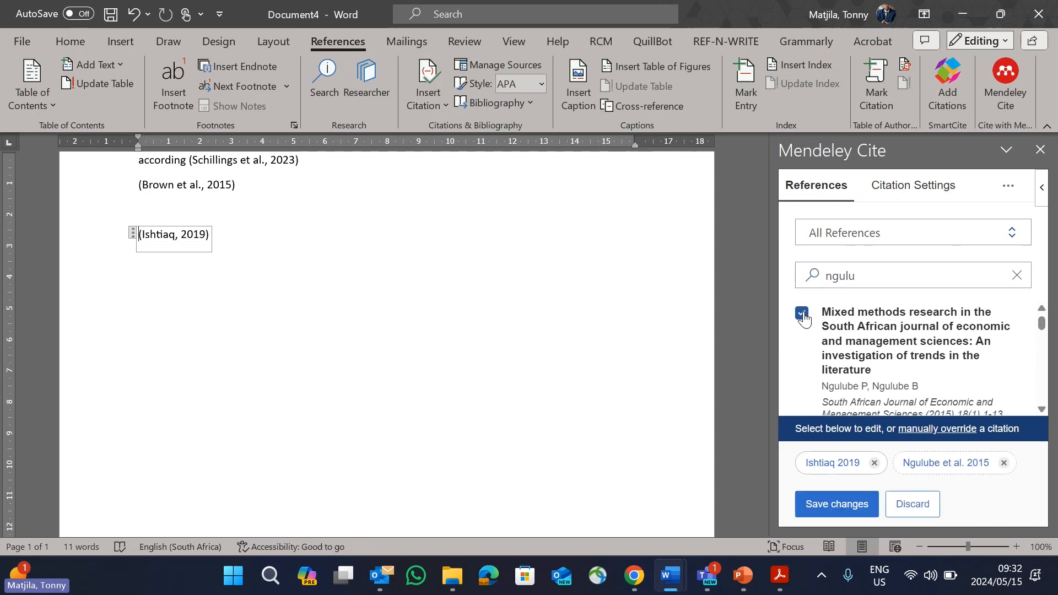
pyautogui.click(826, 498)
pyautogui.scroll(2, 299, 209)
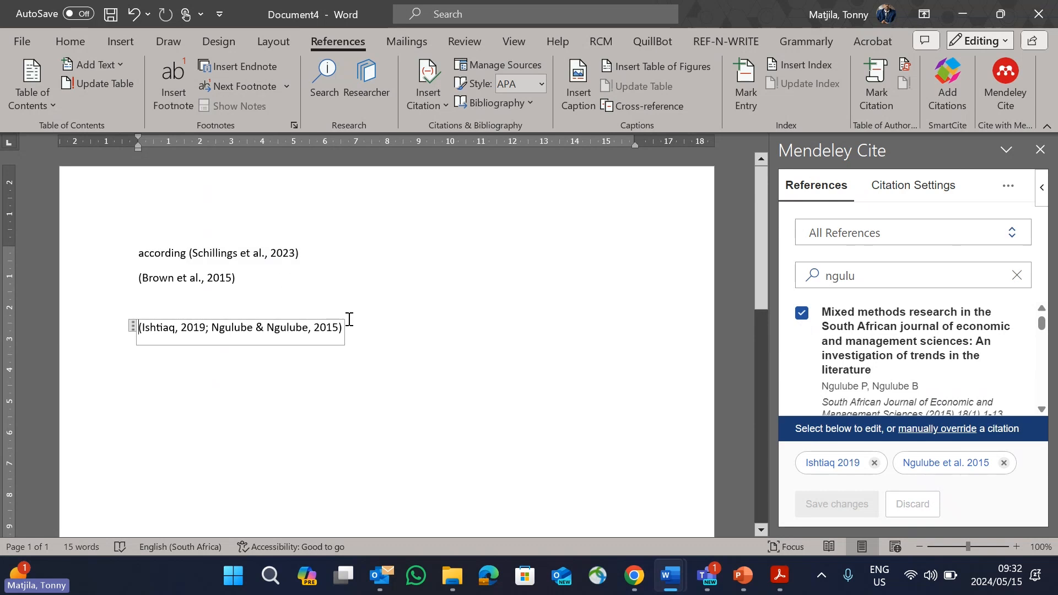
# Step: Insert the Mendeley bibliography a few blank lines below the combined citation
pyautogui.click(375, 337)
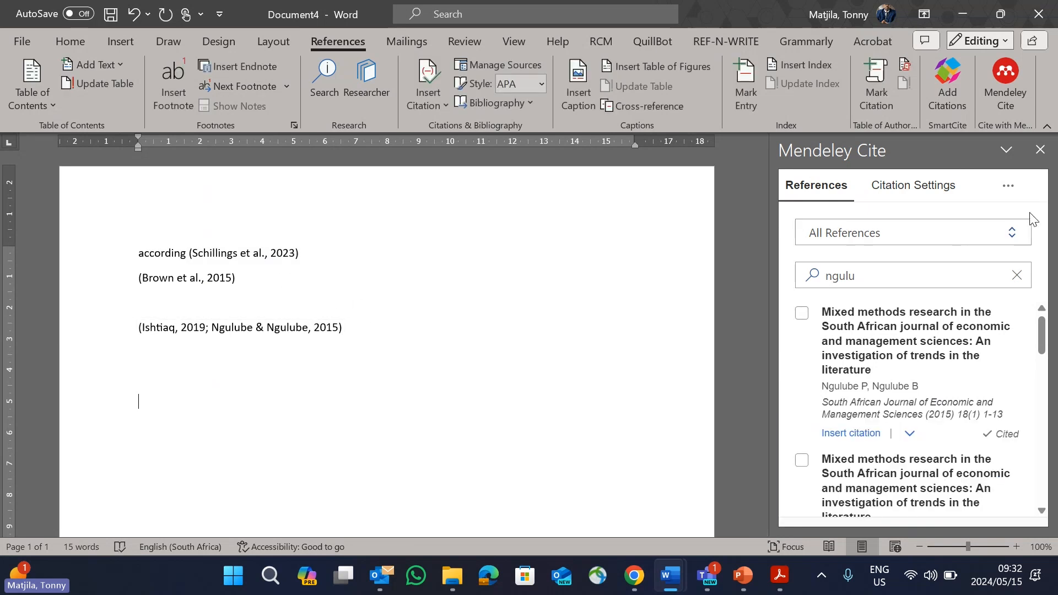
pyautogui.click(1008, 188)
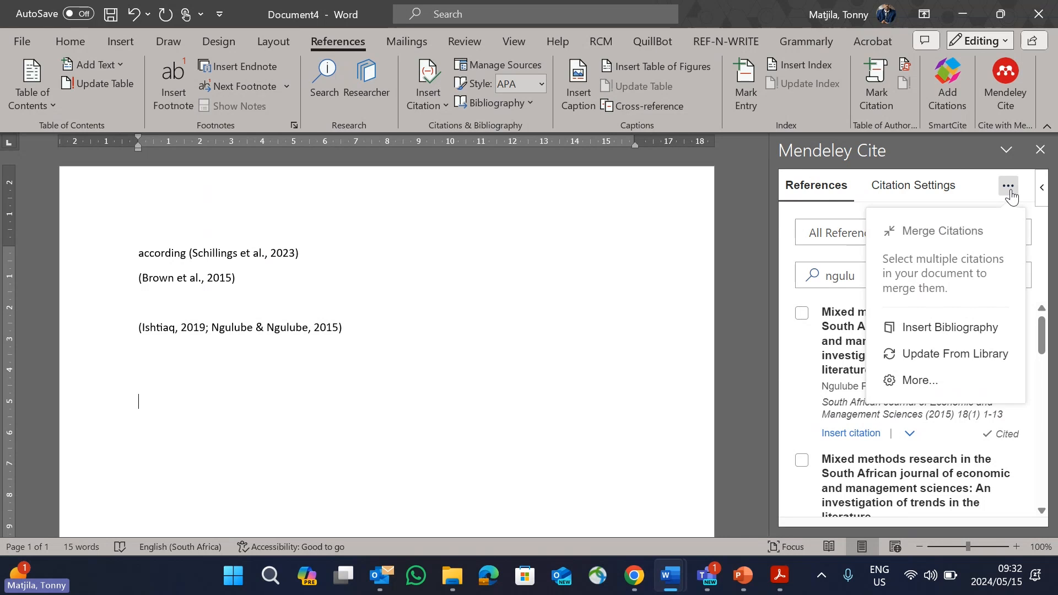
pyautogui.click(973, 330)
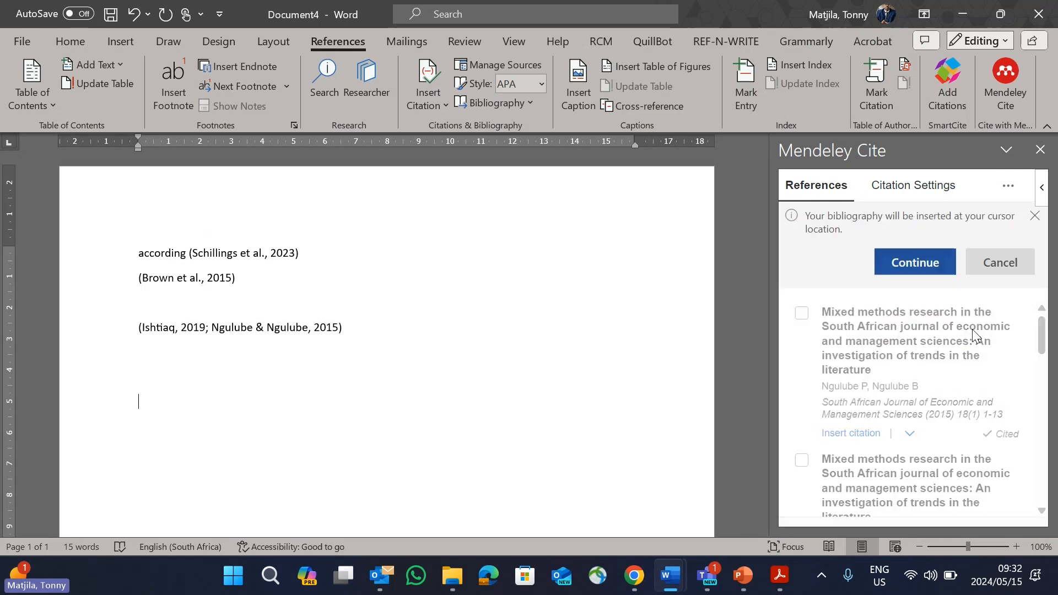
pyautogui.click(916, 269)
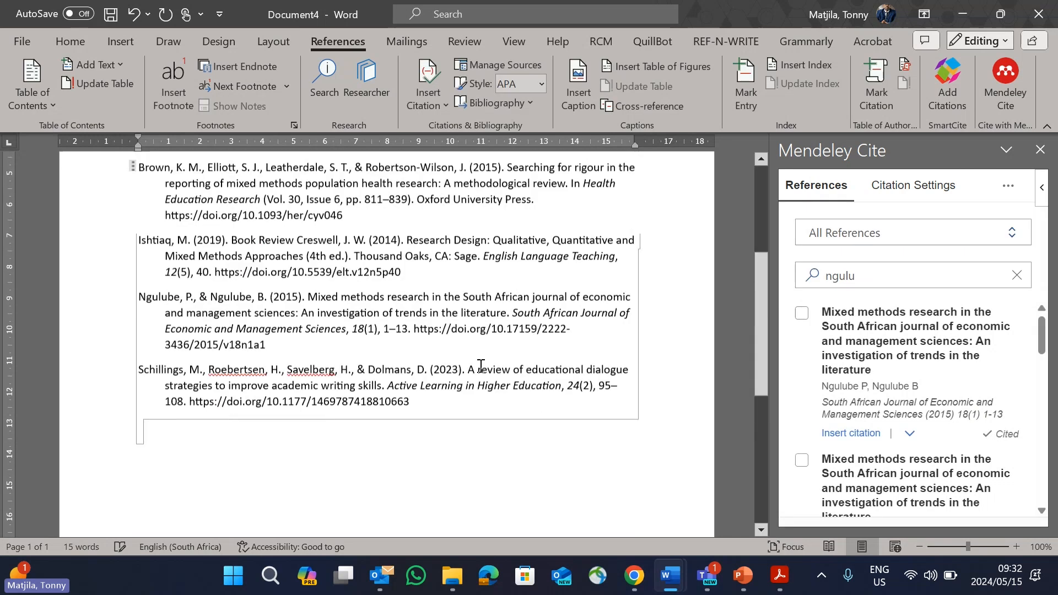
# Step: Examine the inserted bibliography entries against the in-text citations above them
pyautogui.scroll(3, 266, 313)
pyautogui.scroll(-1, 647, 264)
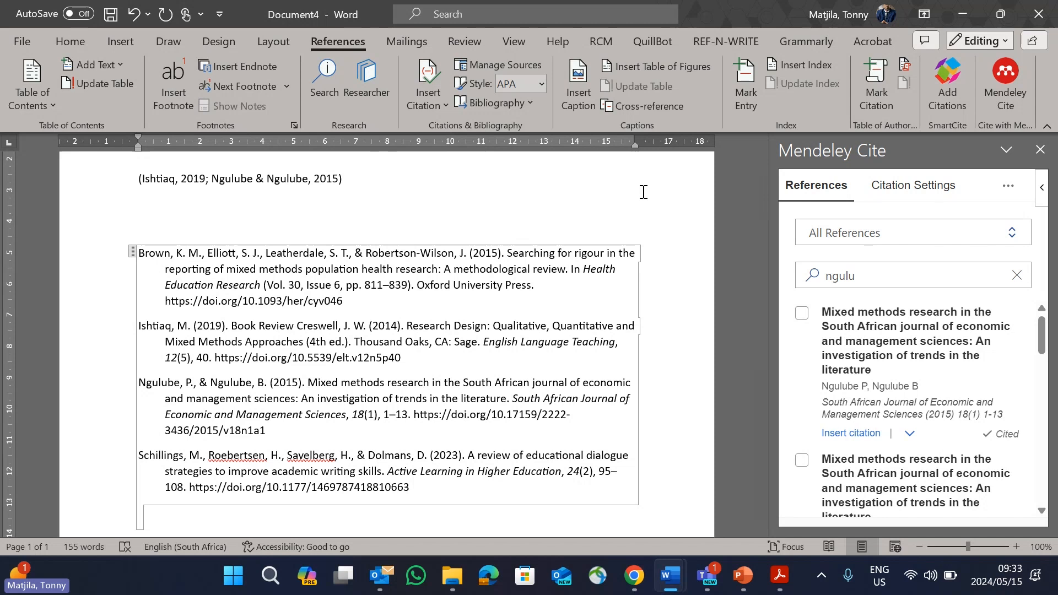
pyautogui.scroll(1, 643, 192)
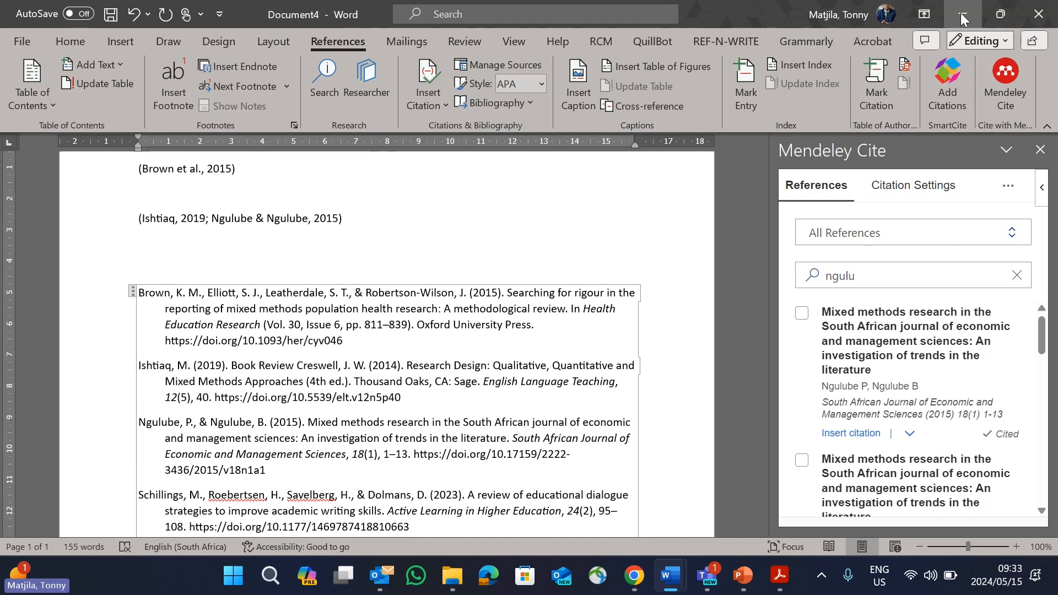
pyautogui.scroll(1, 541, 215)
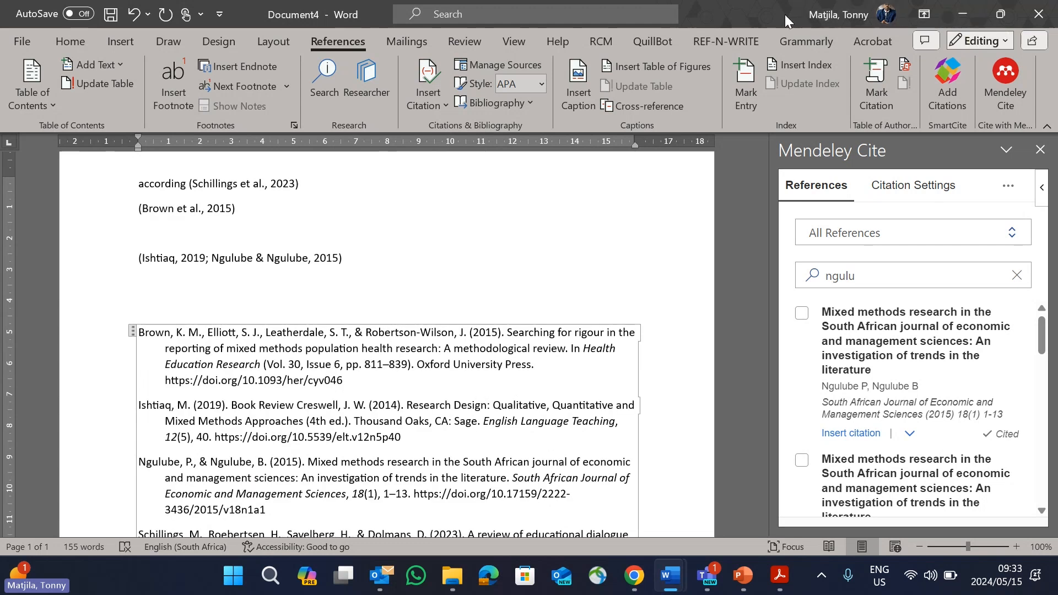
pyautogui.moveTo(785, 15); pyautogui.dragTo(650, 83)
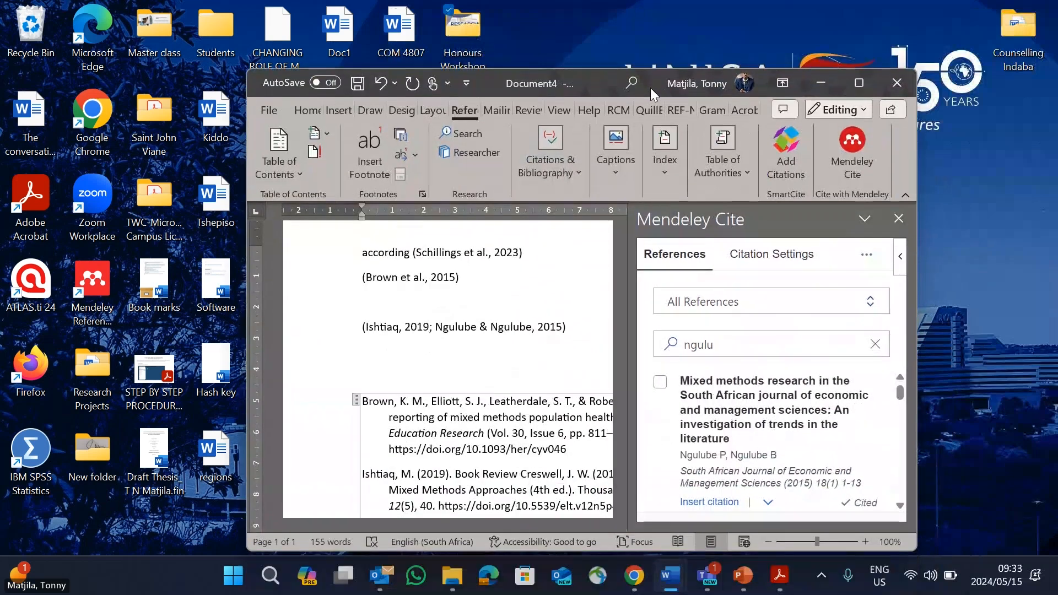
pyautogui.click(859, 82)
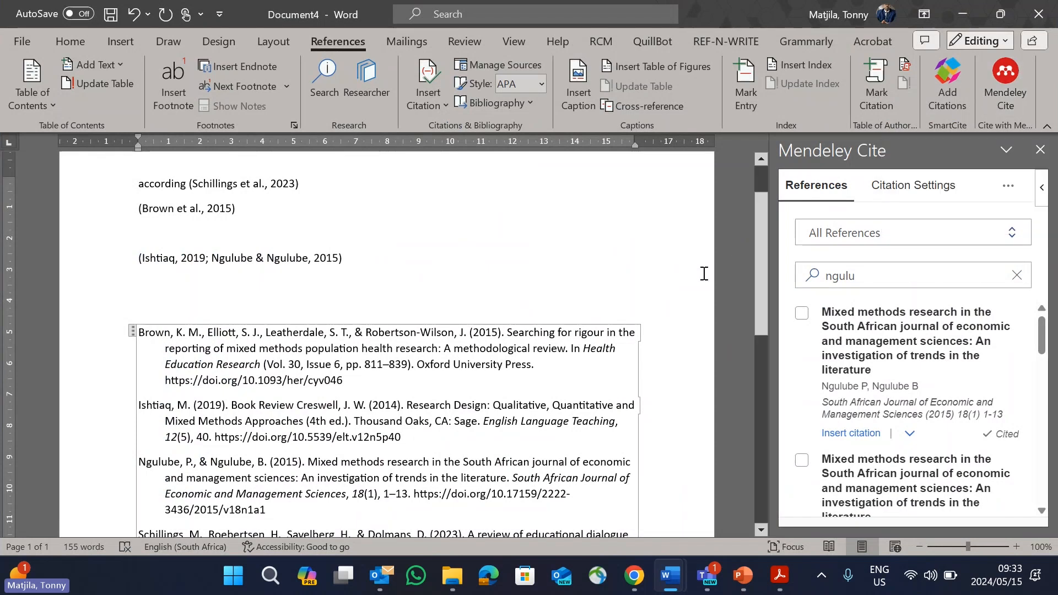
pyautogui.scroll(-1, 669, 283)
pyautogui.scroll(-4, 669, 283)
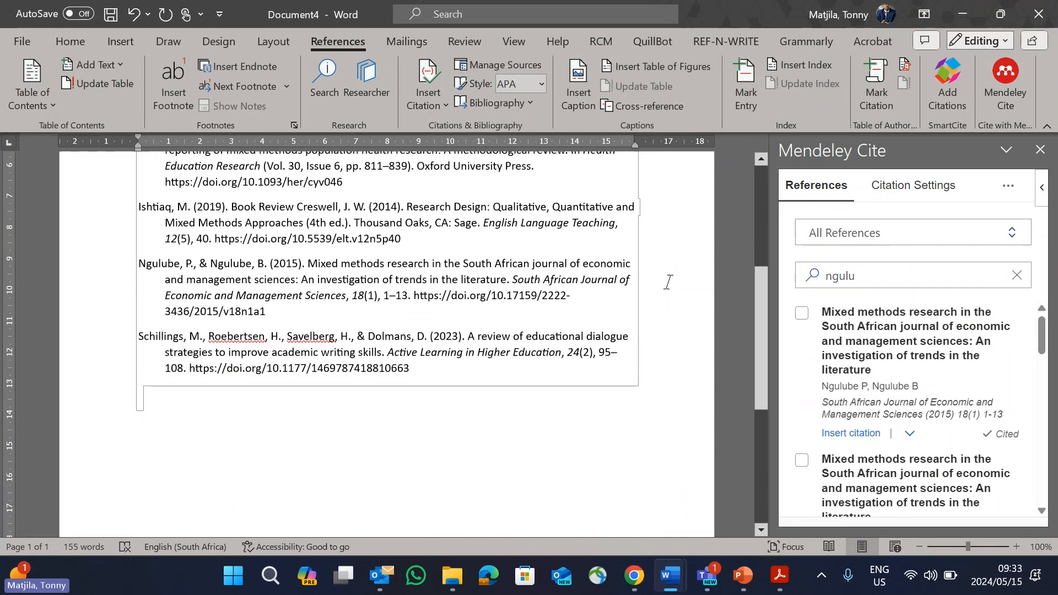
pyautogui.scroll(4, 668, 282)
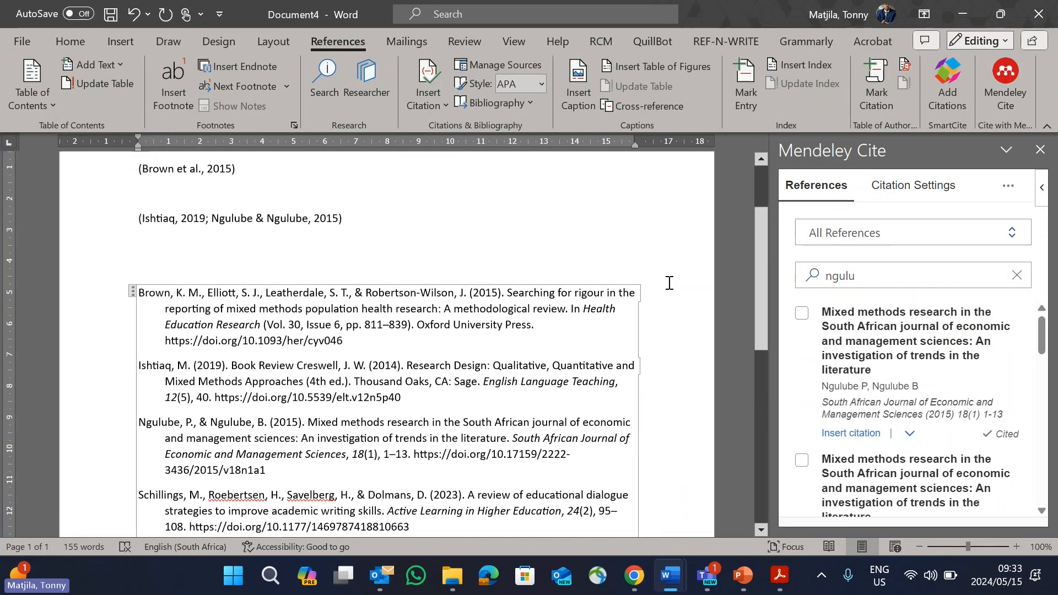
pyautogui.scroll(3, 669, 283)
pyautogui.scroll(-3, 669, 283)
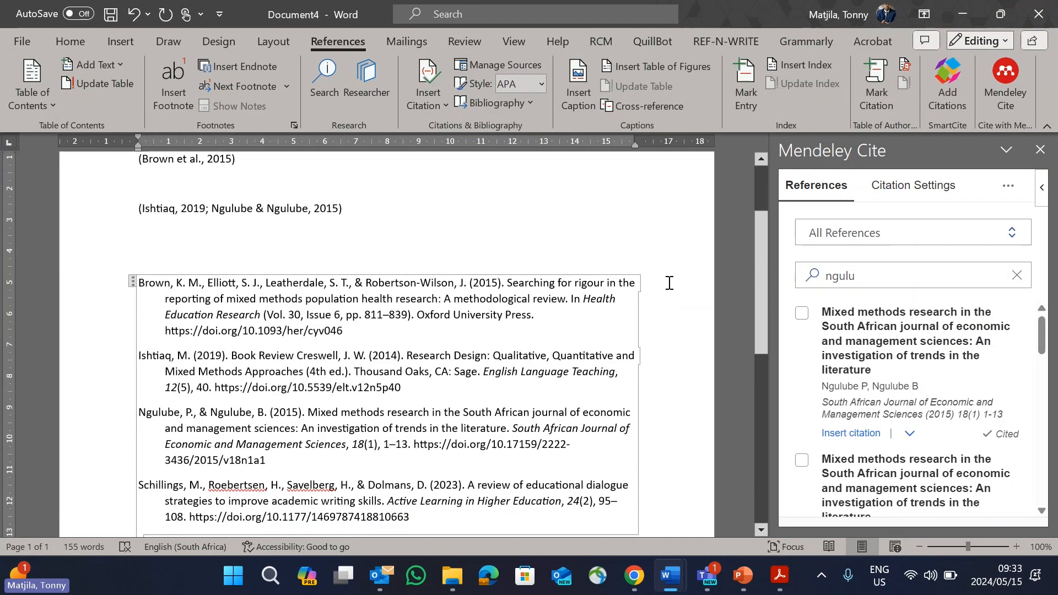
pyautogui.scroll(3, 669, 283)
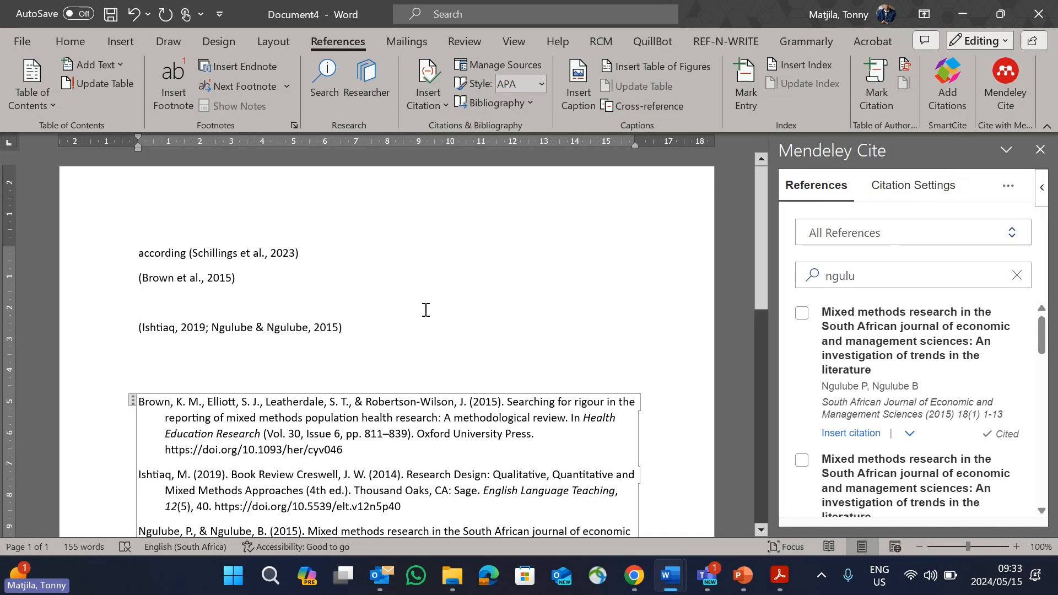
pyautogui.scroll(-3, 554, 327)
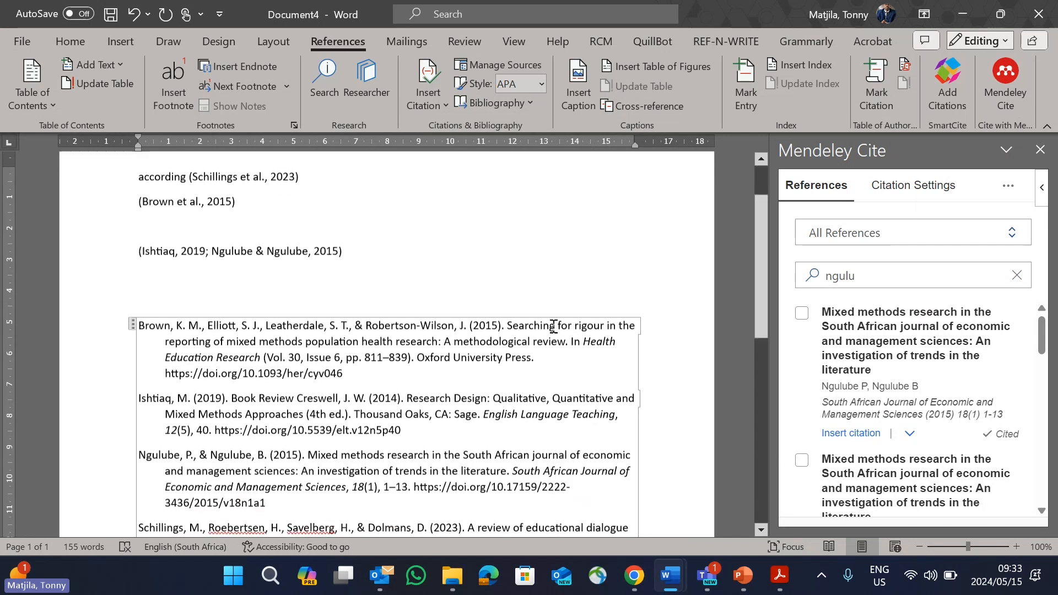
# Step: Close Document4 without saving it and switch to the "HRTW_Using Apps for Advanced Writing Modules" presentation in PowerPoint
pyautogui.click(1039, 15)
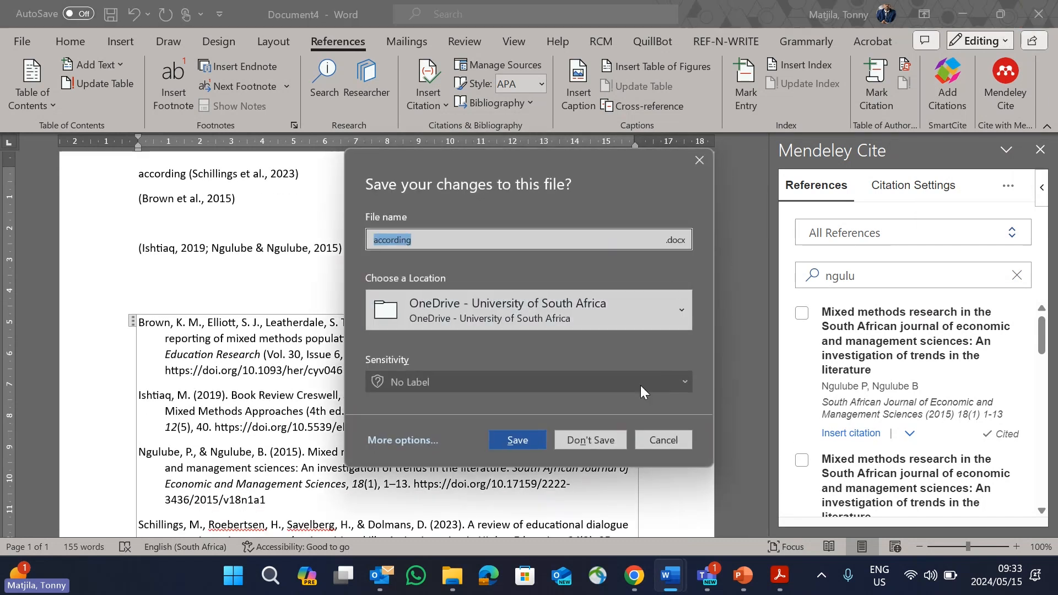
pyautogui.click(613, 440)
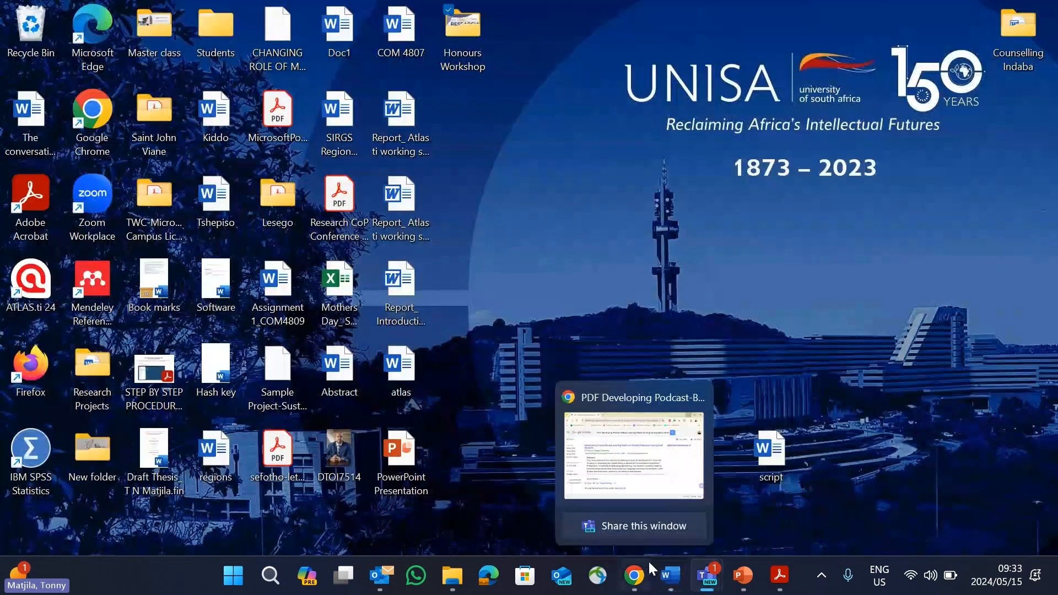
pyautogui.click(742, 575)
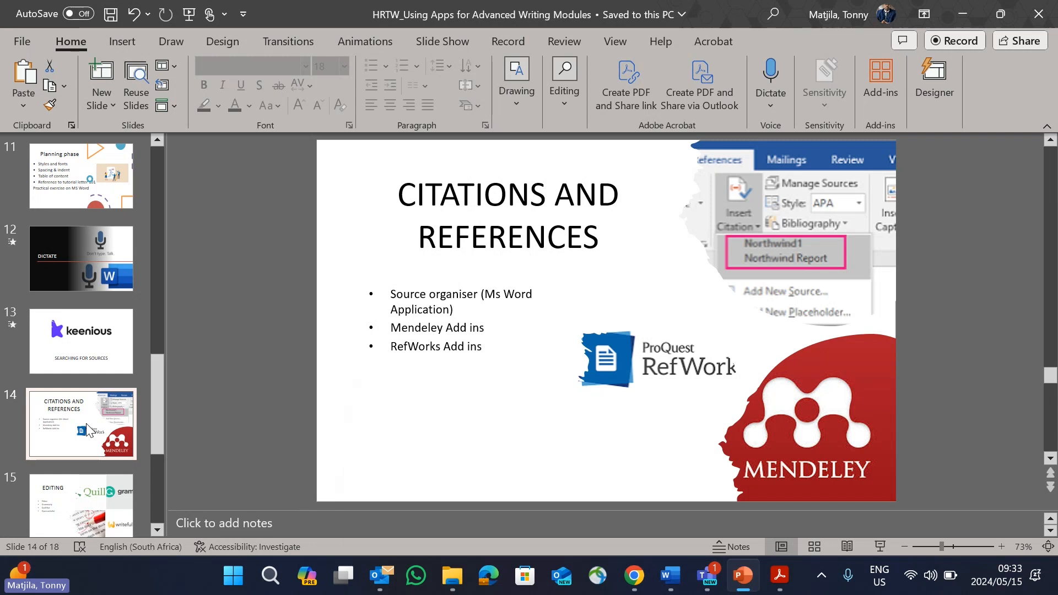
# Step: Run the slide show from the Citations and References slide, advance to the Editing slide and end the show
pyautogui.scroll(-2, 496, 393)
pyautogui.scroll(2, 496, 392)
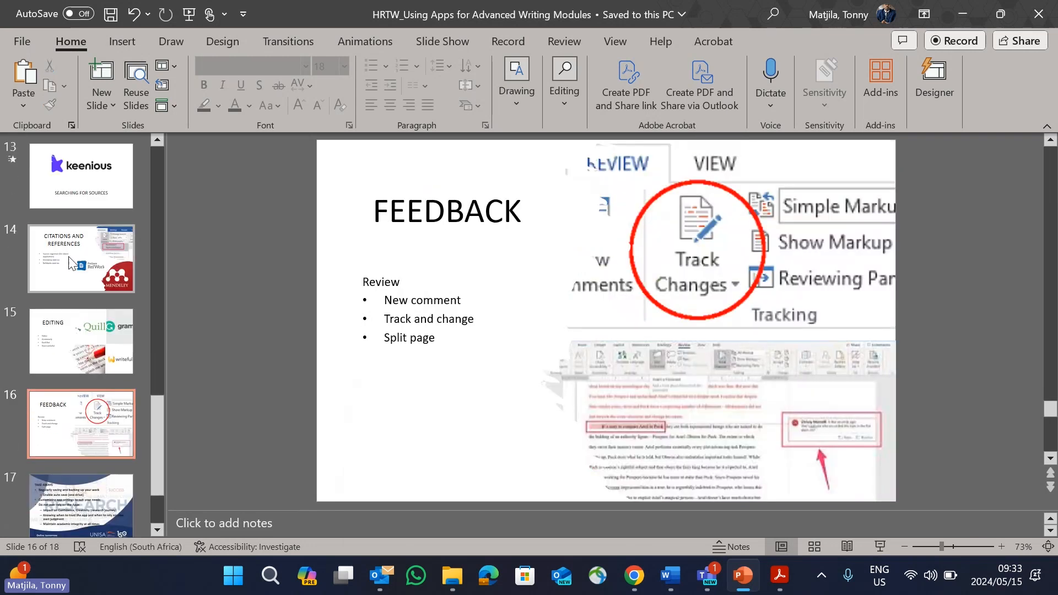
pyautogui.click(881, 547)
pyautogui.click(763, 471)
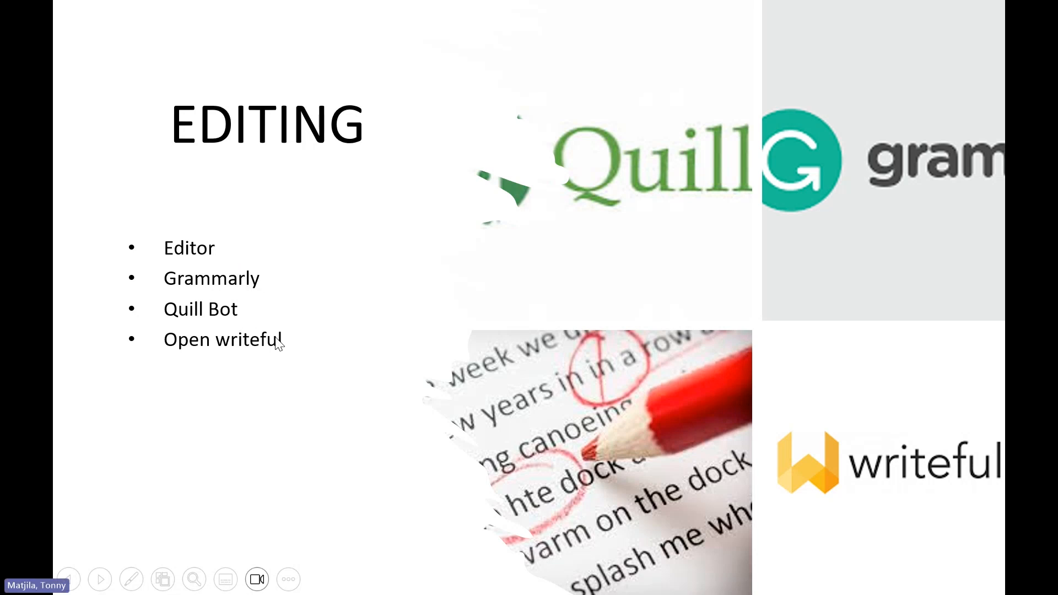
pyautogui.press('Escape')
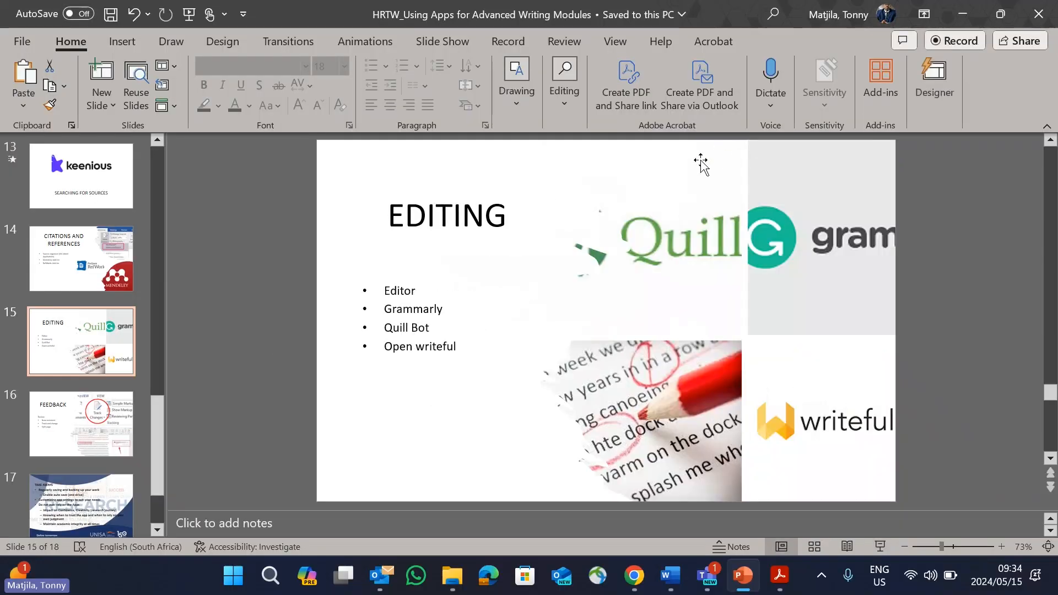
# Step: Switch to Document1 in Word and run Editor on the document
pyautogui.click(670, 576)
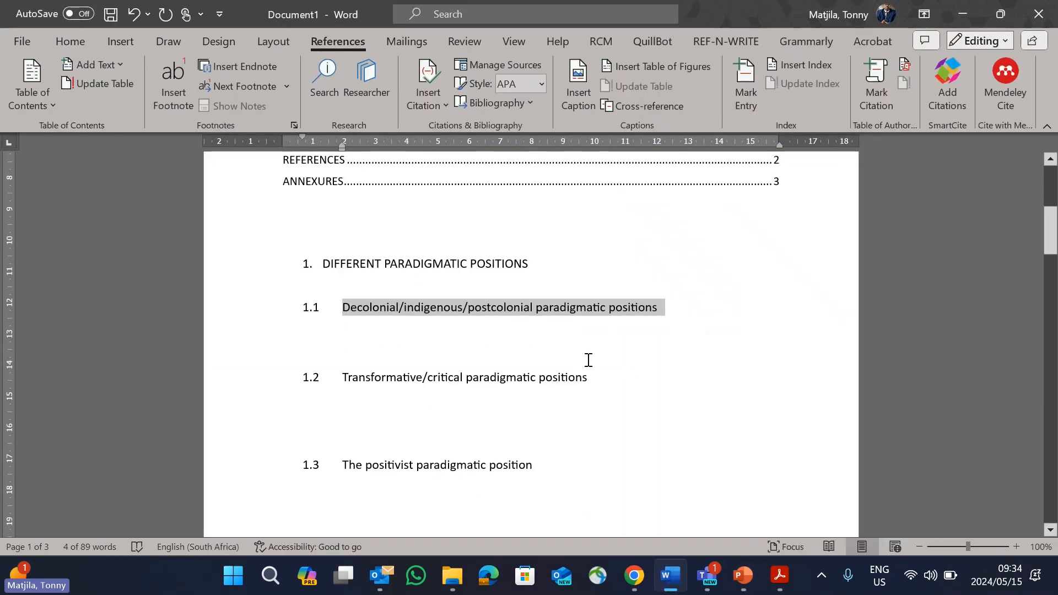
pyautogui.scroll(2, 586, 359)
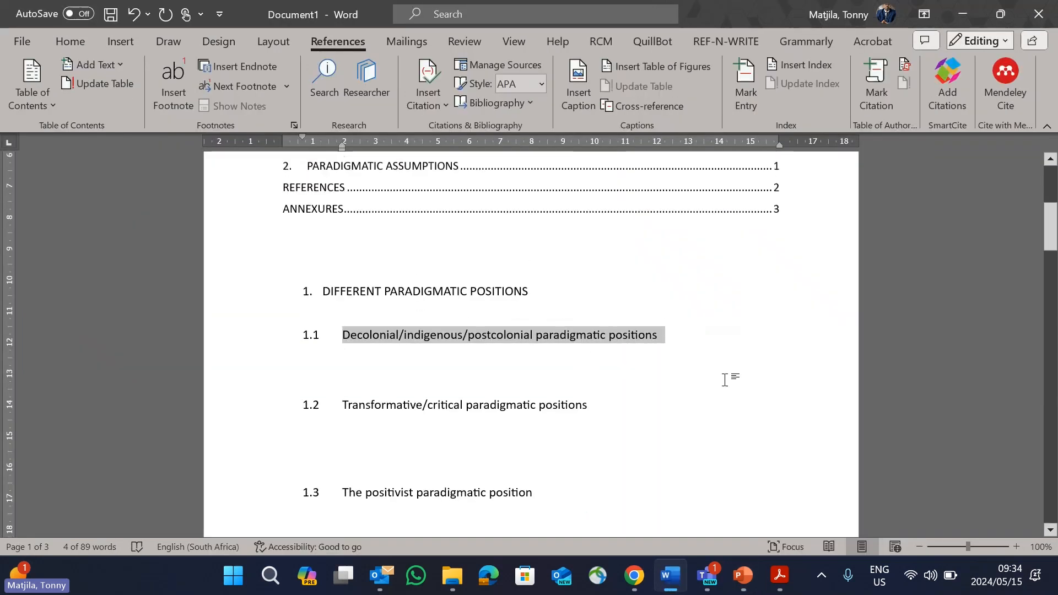
pyautogui.click(68, 45)
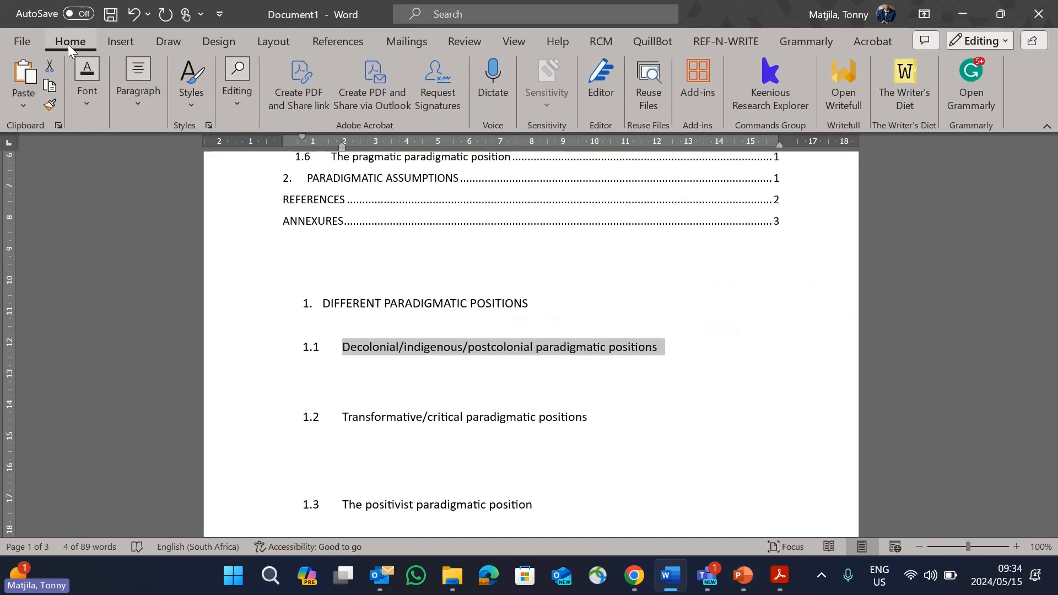
pyautogui.click(604, 82)
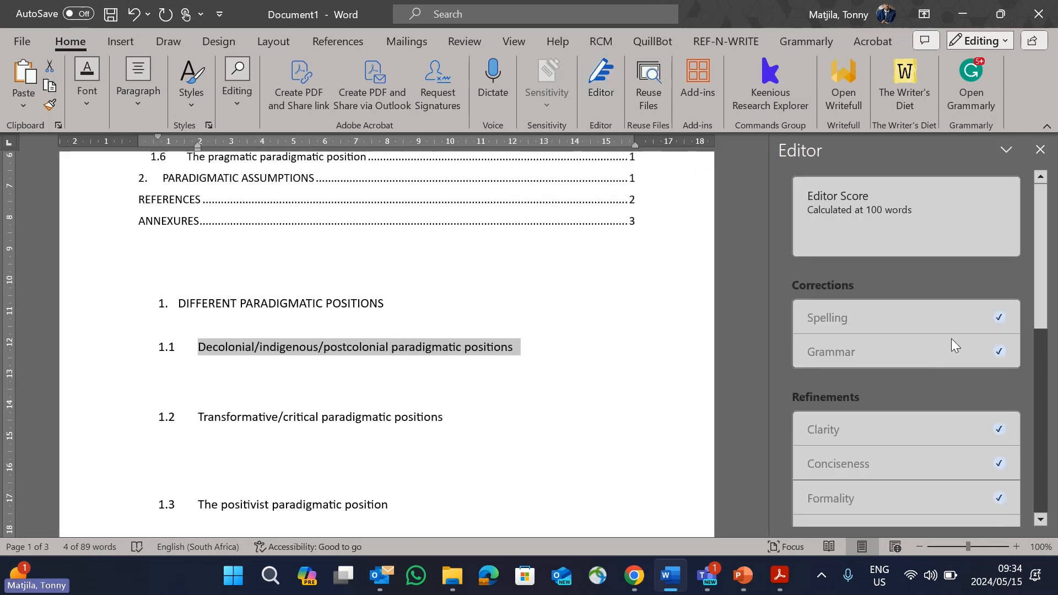
# Step: Add "xx" to the end of heading 1.1 and close and rerun Editor
pyautogui.click(518, 347)
pyautogui.click(518, 347)
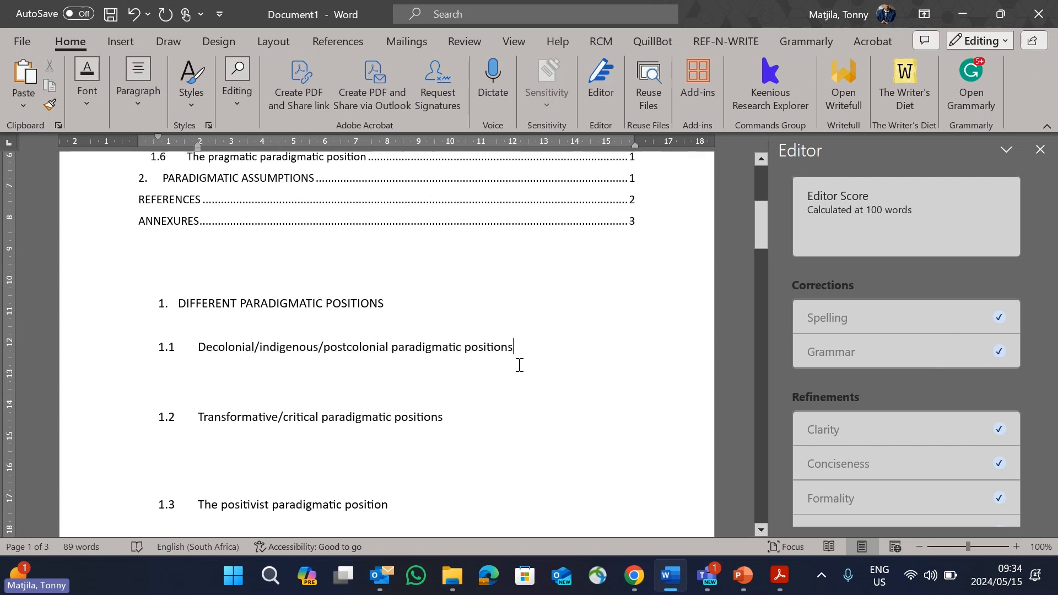
pyautogui.write('xx')
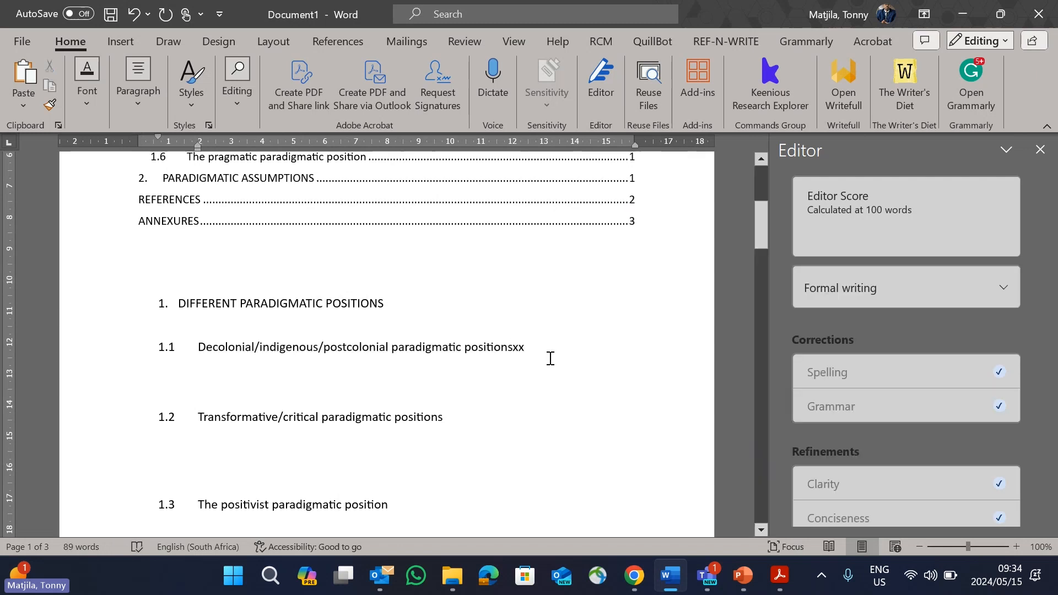
pyautogui.click(1040, 150)
pyautogui.click(613, 84)
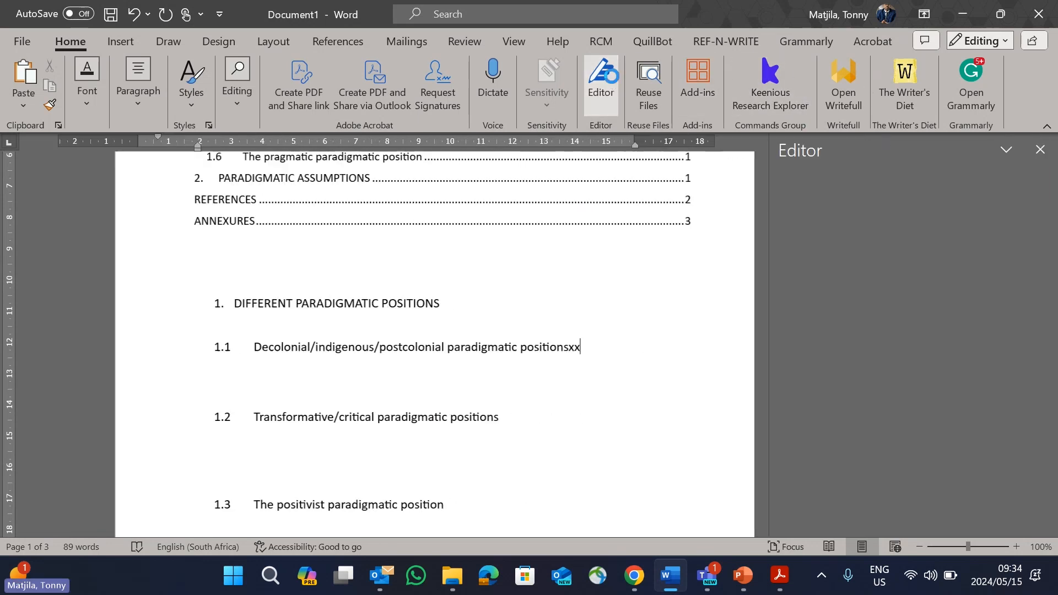
# Step: Correct "positionsxx" to "positions" in heading 1.1 with Editor's spelling suggestion and finish the review
pyautogui.click(539, 331)
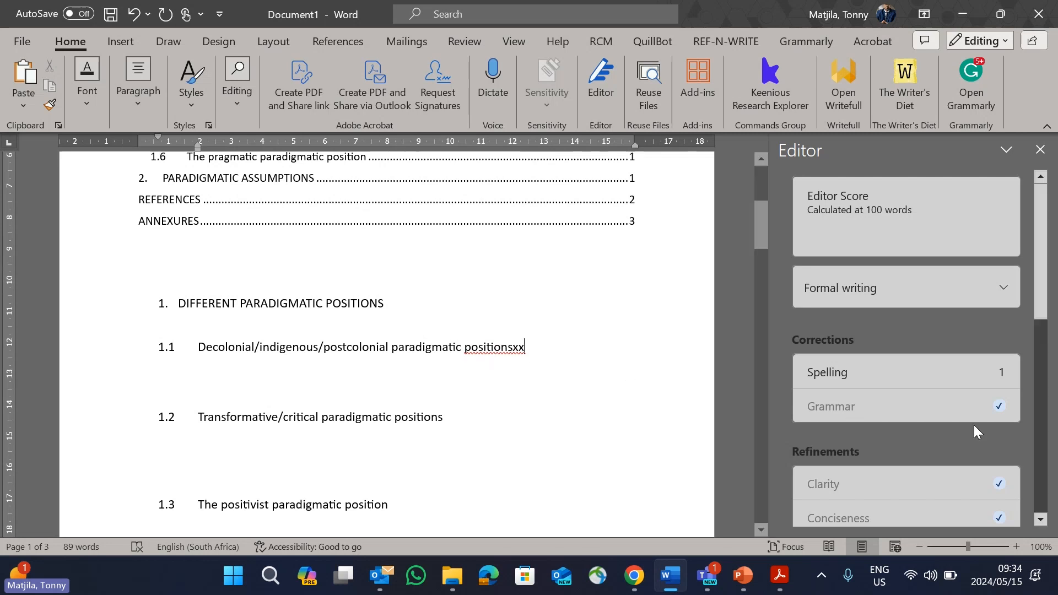
pyautogui.click(923, 380)
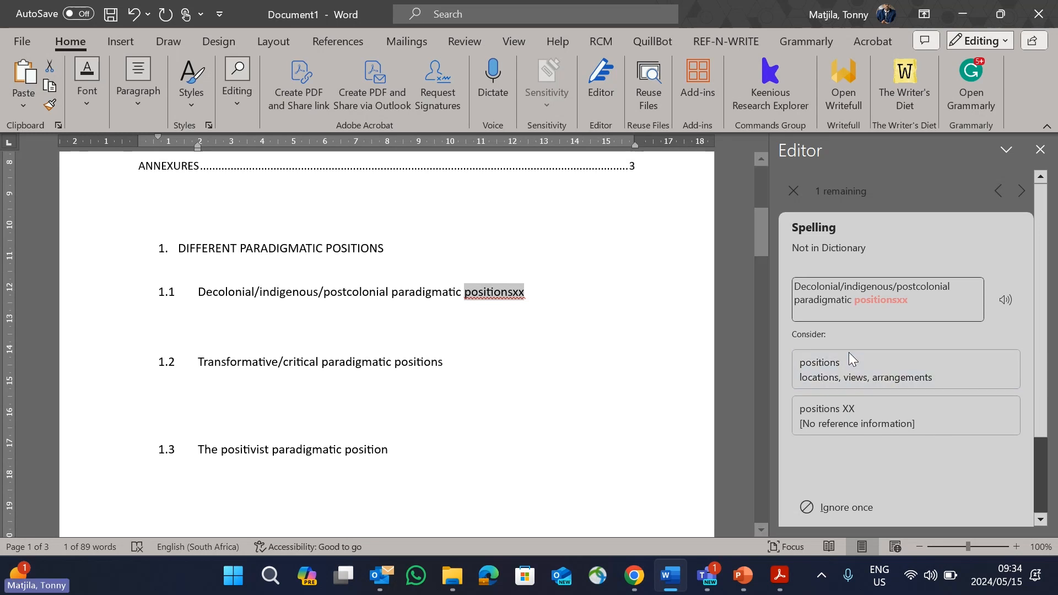
pyautogui.click(849, 368)
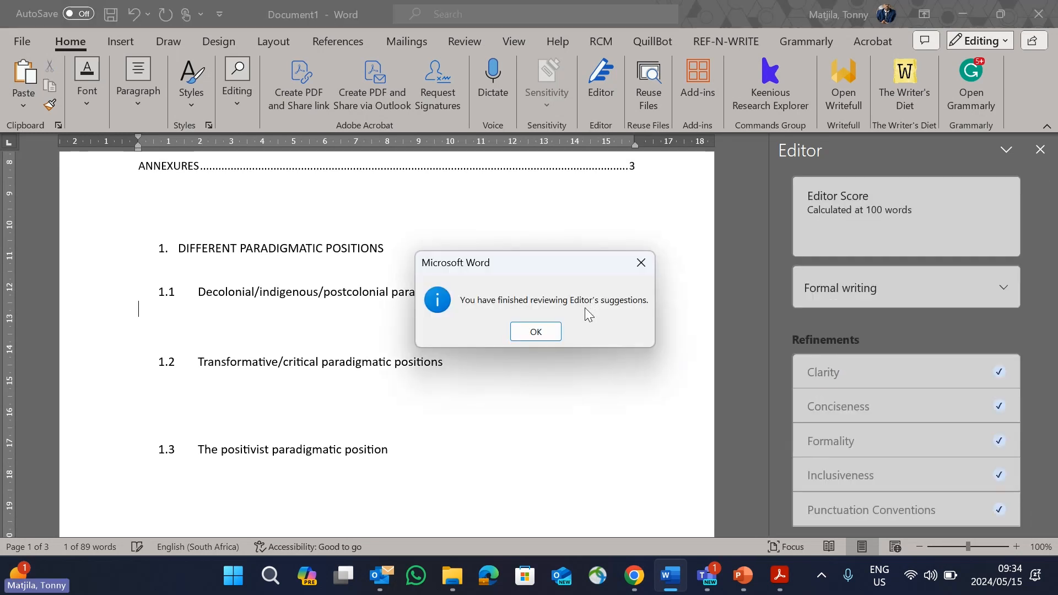
pyautogui.click(546, 331)
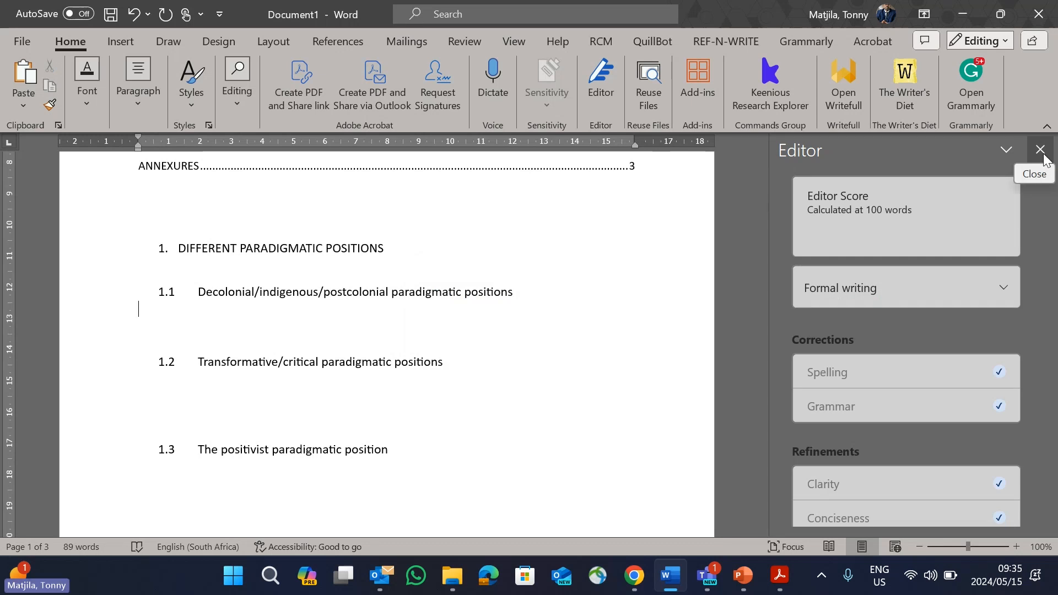
# Step: Review Editor's correction and refinement categories and the choices available for the formality level of the writing
pyautogui.scroll(-1, 851, 371)
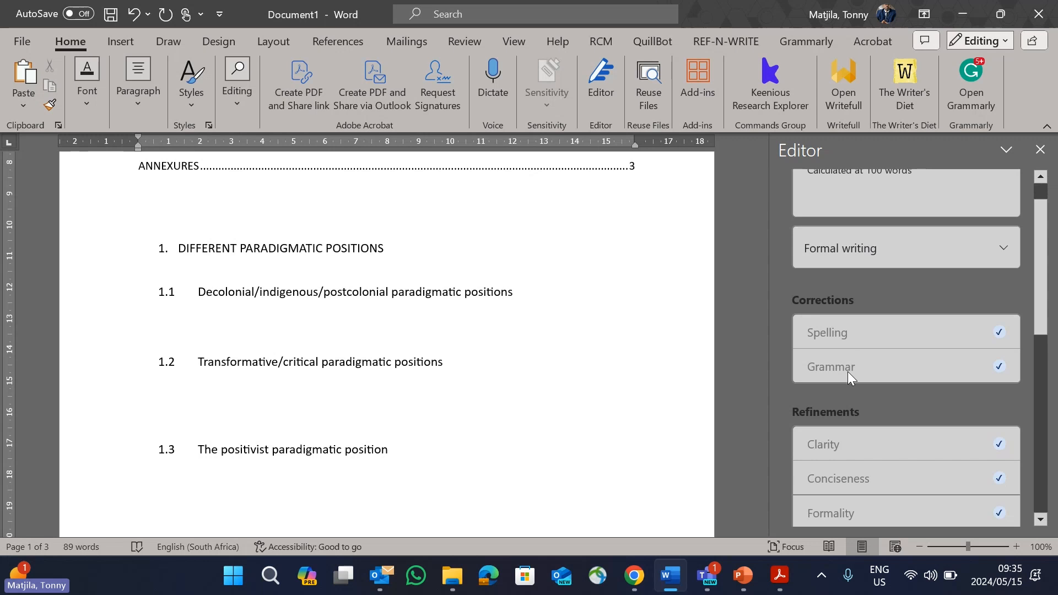
pyautogui.scroll(-1, 848, 371)
pyautogui.scroll(-1, 825, 418)
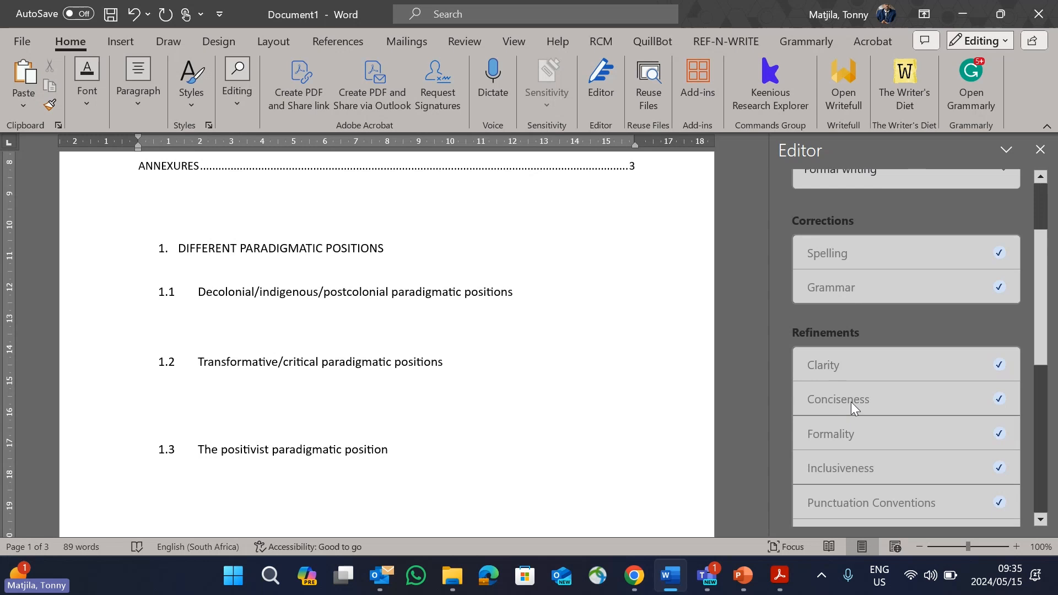
pyautogui.scroll(1, 857, 436)
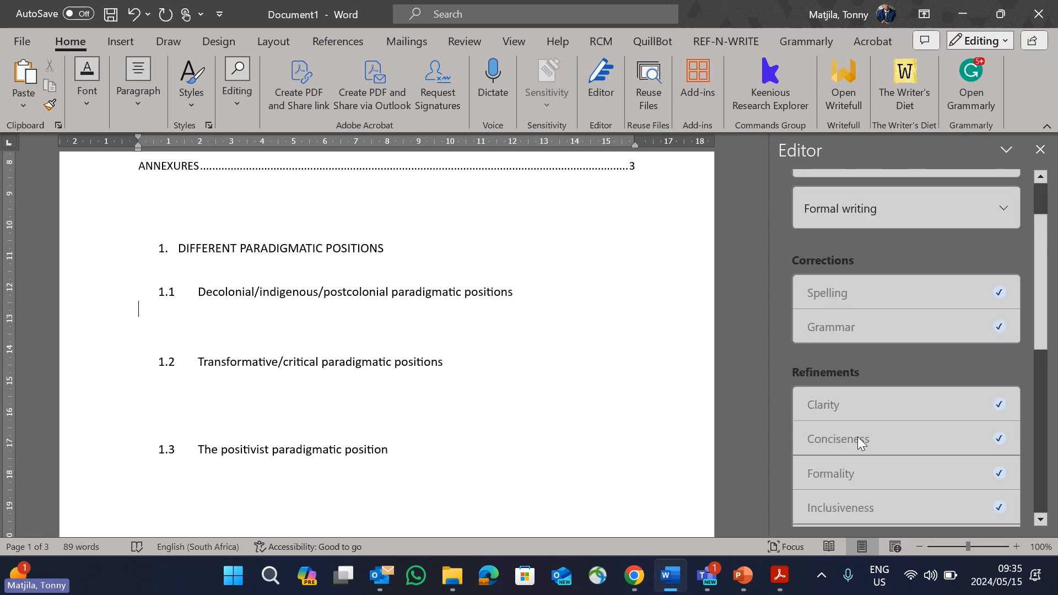
pyautogui.scroll(2, 871, 419)
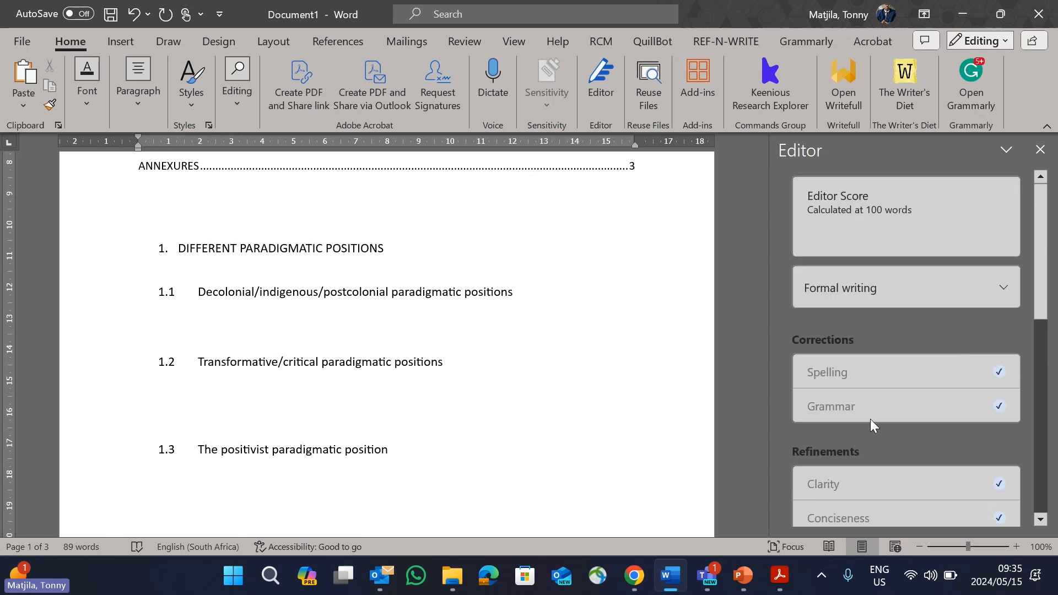
pyautogui.click(1010, 290)
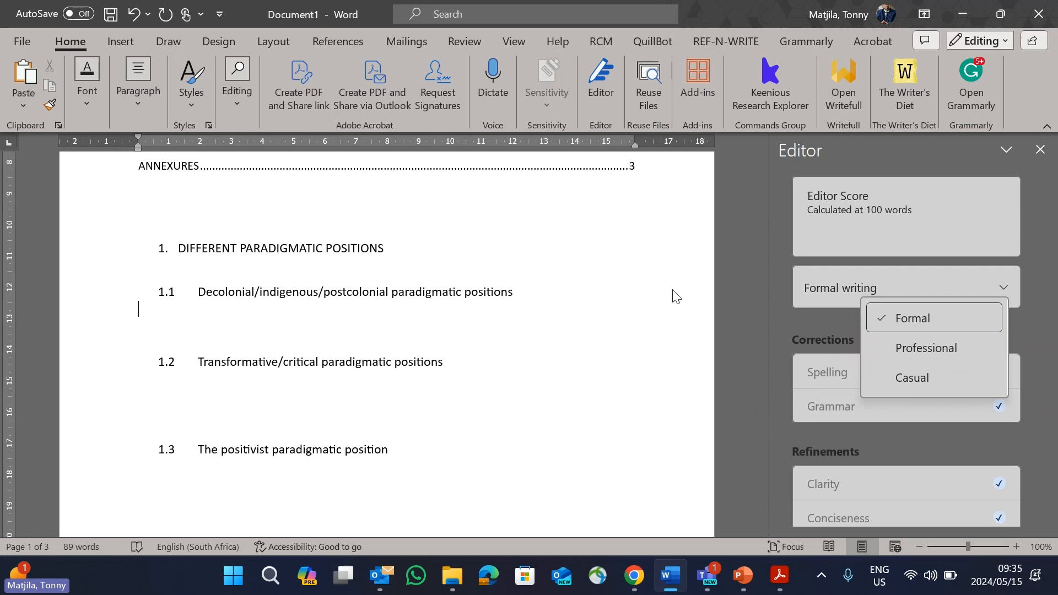
pyautogui.click(689, 296)
pyautogui.scroll(6, 695, 300)
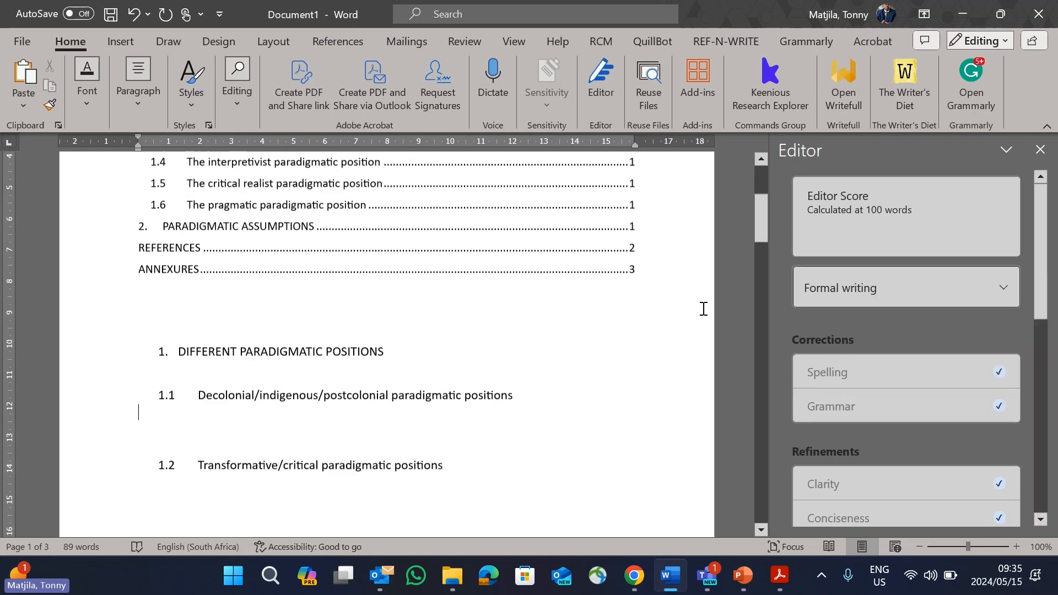
# Step: Close Editor, open Grammarly and run its plagiarism check on the document
pyautogui.click(1041, 150)
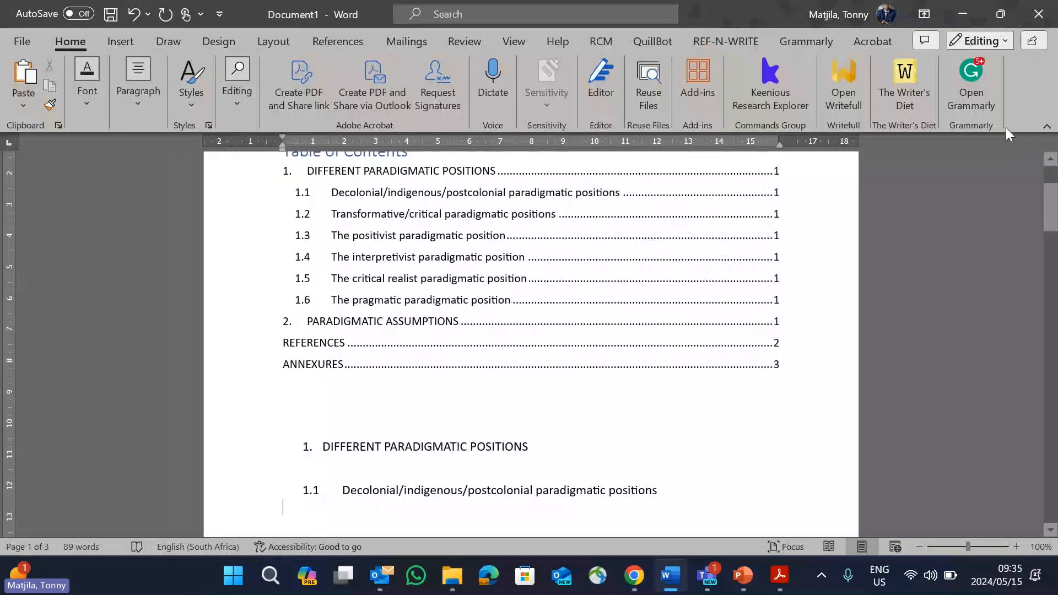
pyautogui.click(976, 87)
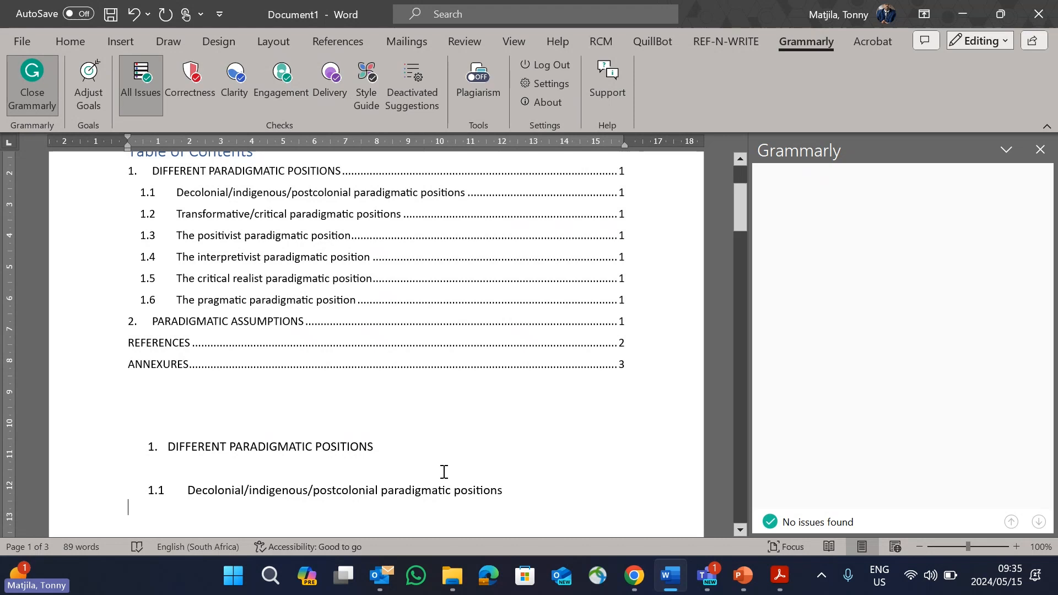
pyautogui.click(489, 91)
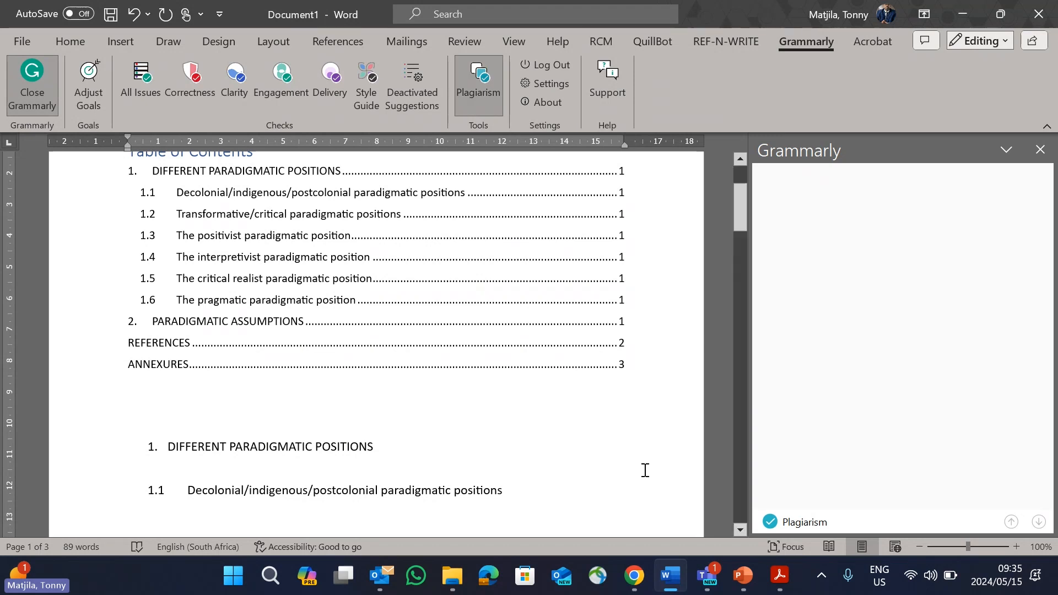
# Step: Switch to Chrome and open the most recently downloaded article, "24854 (2).pdf"
pyautogui.click(633, 579)
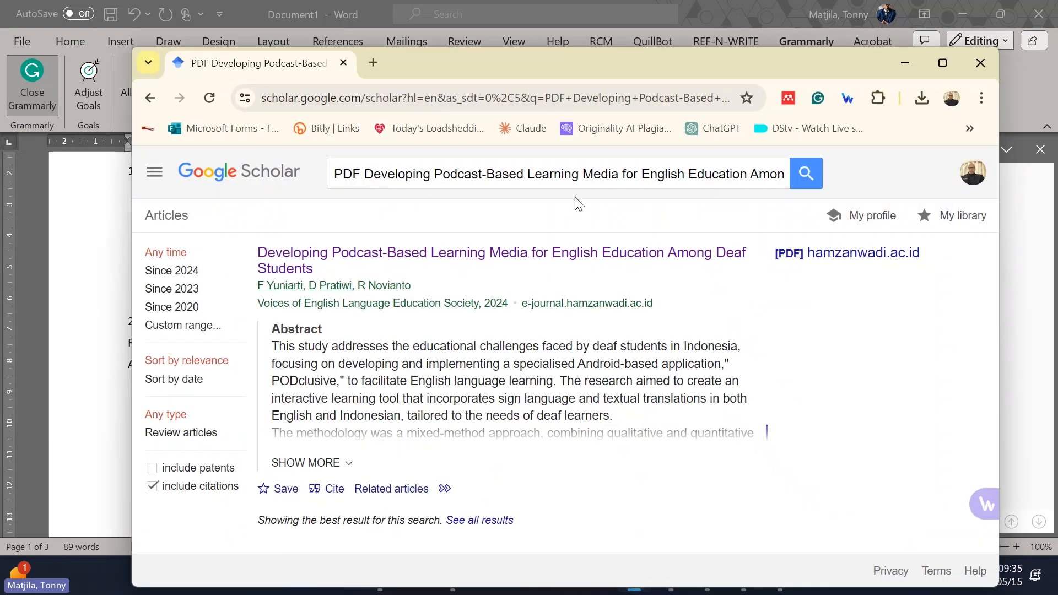
pyautogui.click(822, 256)
pyautogui.click(926, 107)
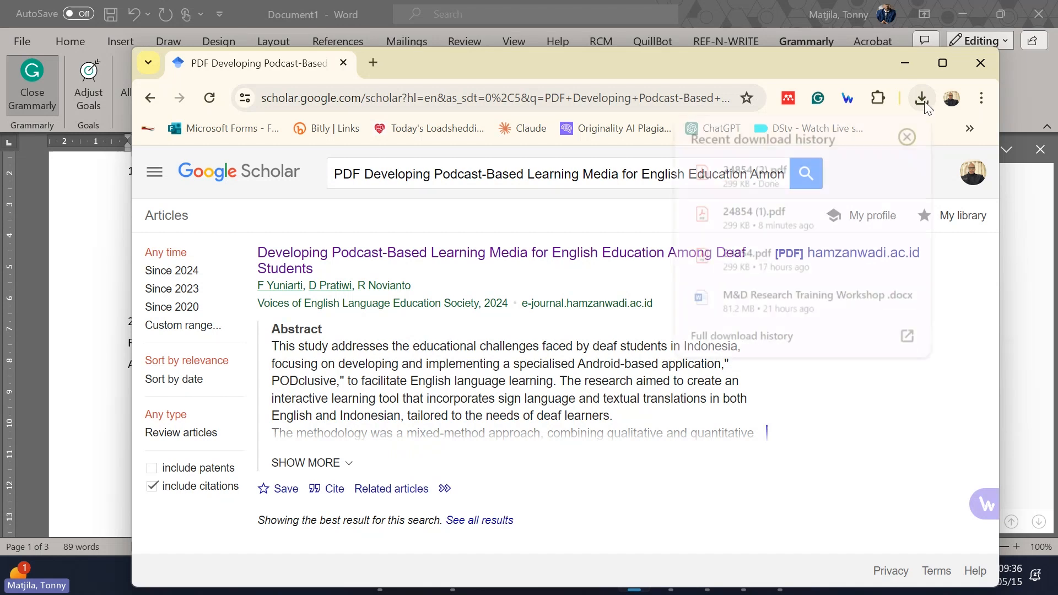
pyautogui.click(788, 169)
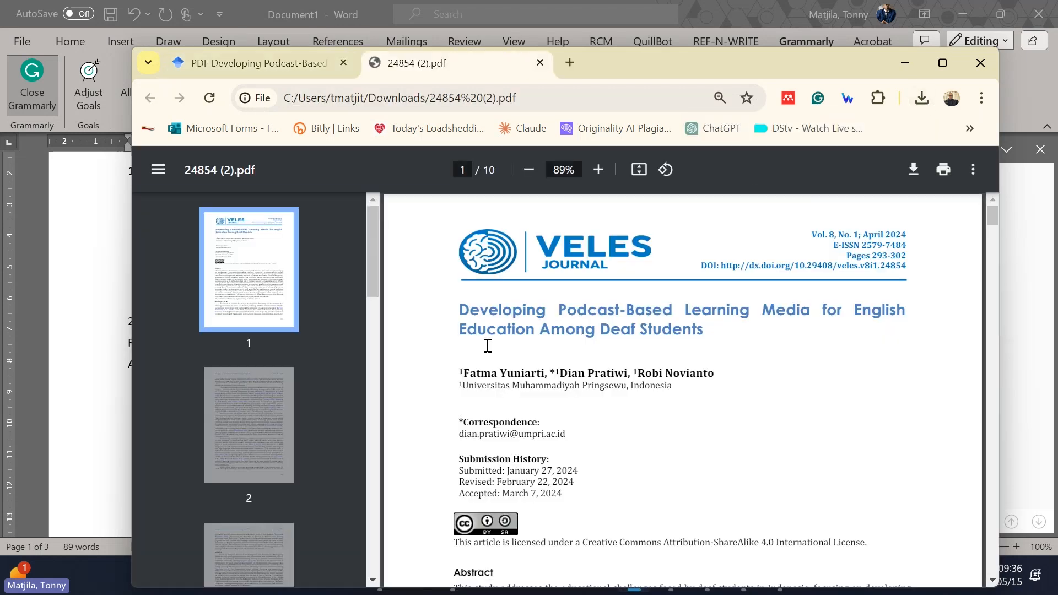
# Step: Copy the PDF's abstract text from "This study addresses" through "educational impact"
pyautogui.scroll(-4, 488, 345)
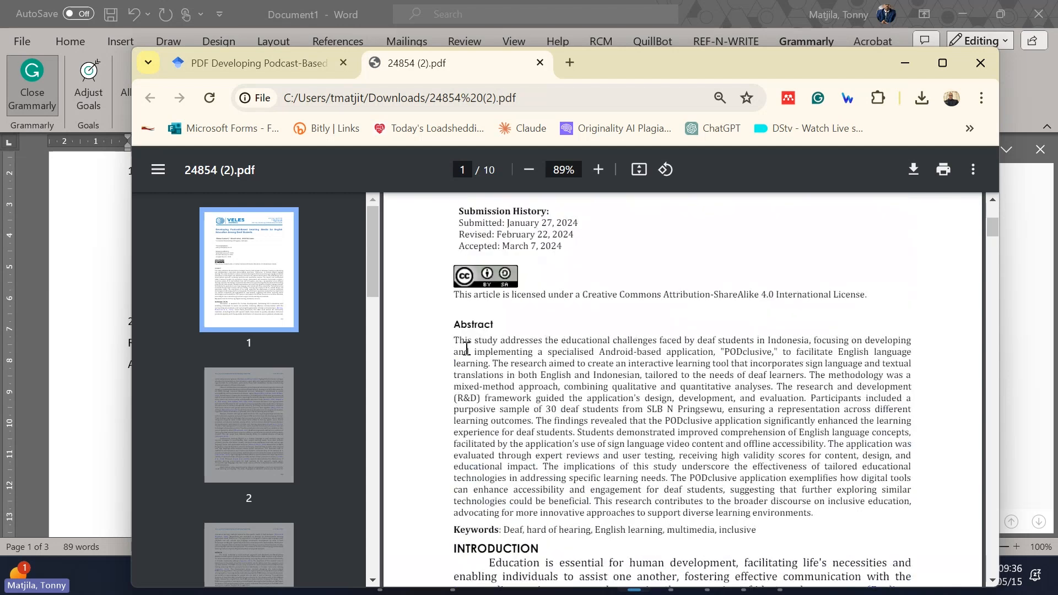
pyautogui.moveTo(452, 339); pyautogui.dragTo(543, 466)
pyautogui.rightClick(526, 419)
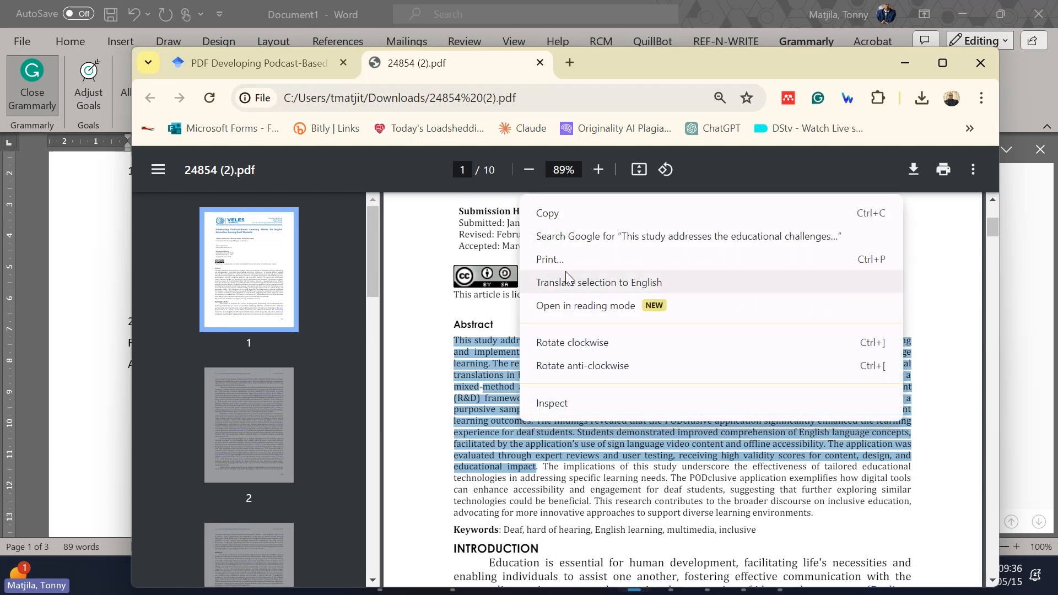
pyautogui.click(551, 213)
# Step: Return to Document1 in Word, close Grammarly and paste the copied abstract under heading 1.1
pyautogui.click(751, 15)
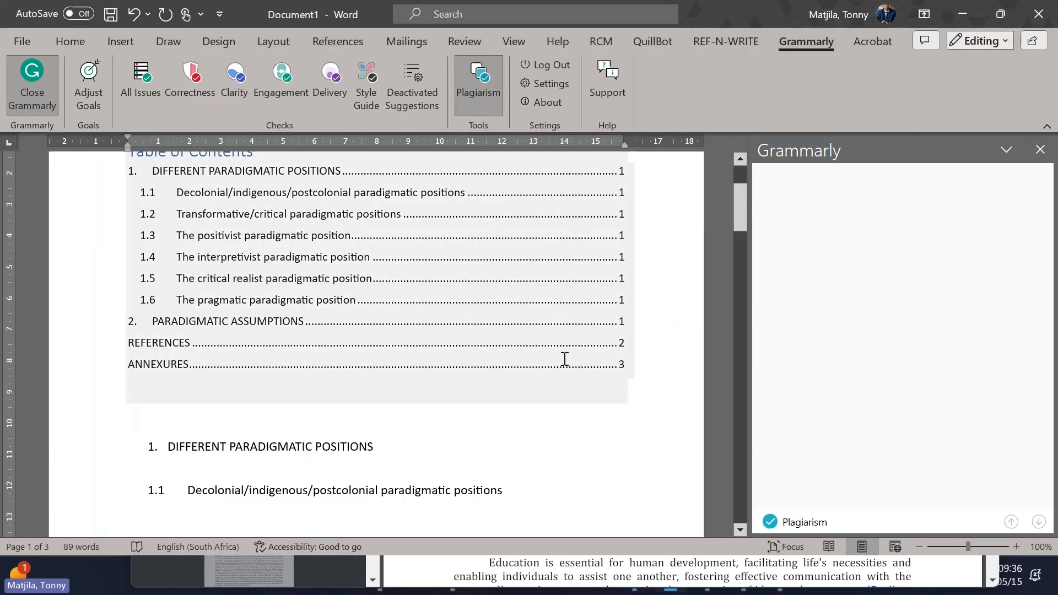
pyautogui.scroll(-3, 501, 444)
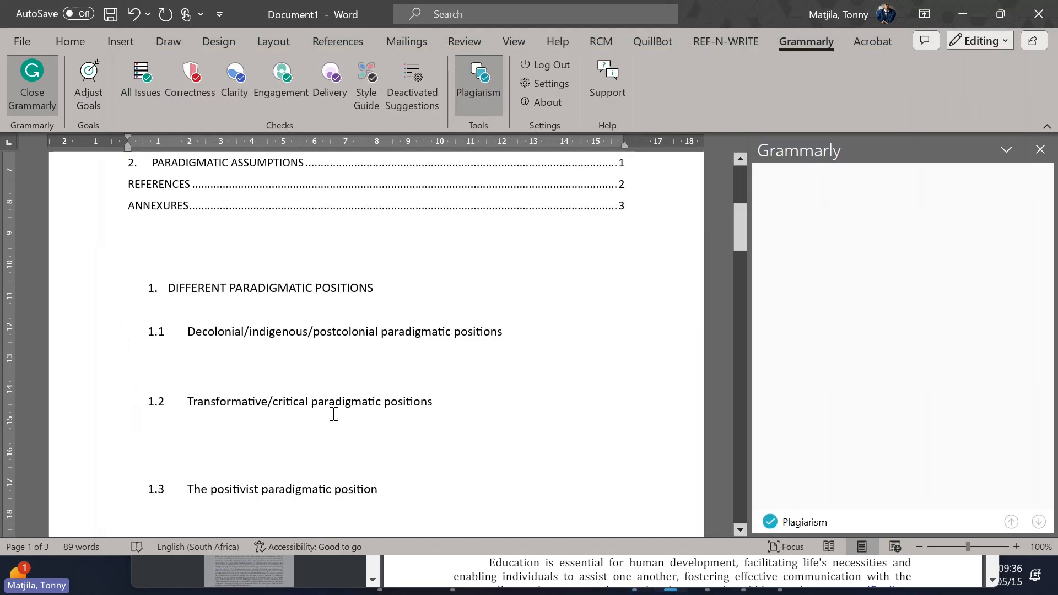
pyautogui.click(1040, 150)
pyautogui.hotkey('ctrl', 'v')
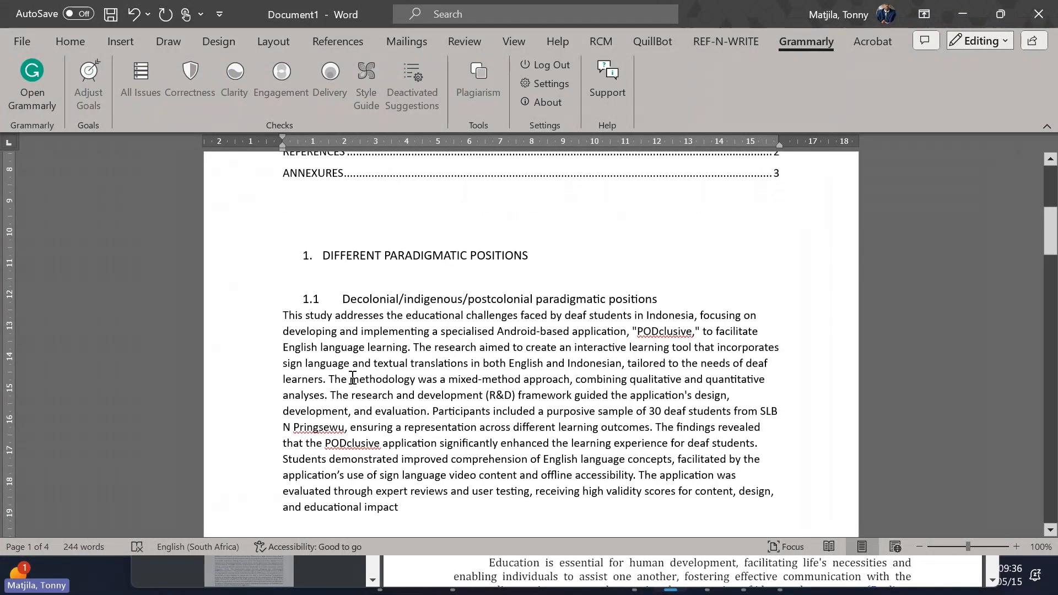
# Step: Reopen Grammarly, run the plagiarism check on the pasted abstract and expand the first matched source to examine its reference data
pyautogui.click(26, 72)
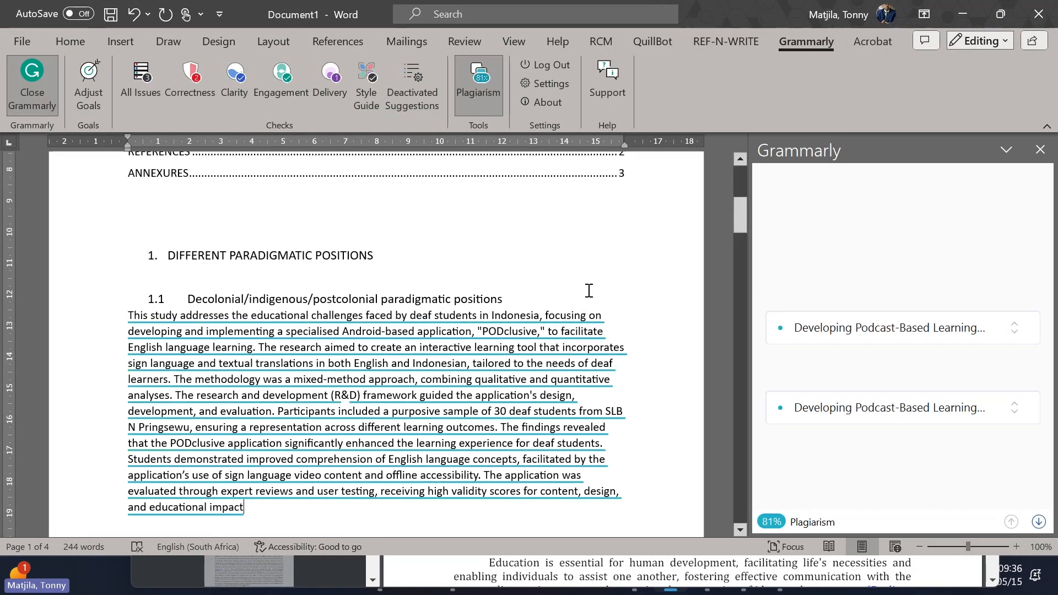
pyautogui.click(486, 92)
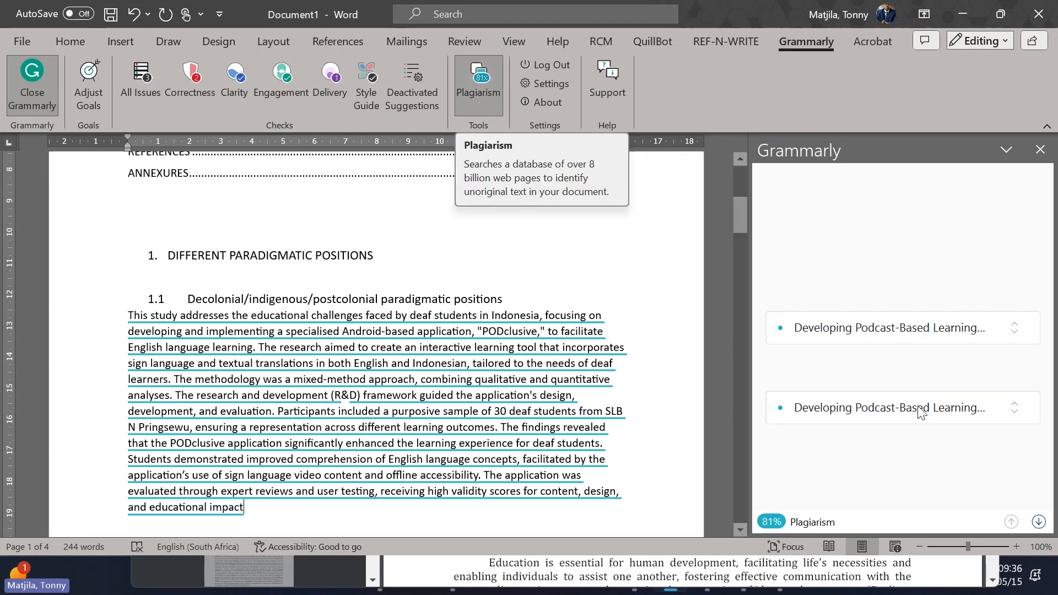
pyautogui.click(899, 330)
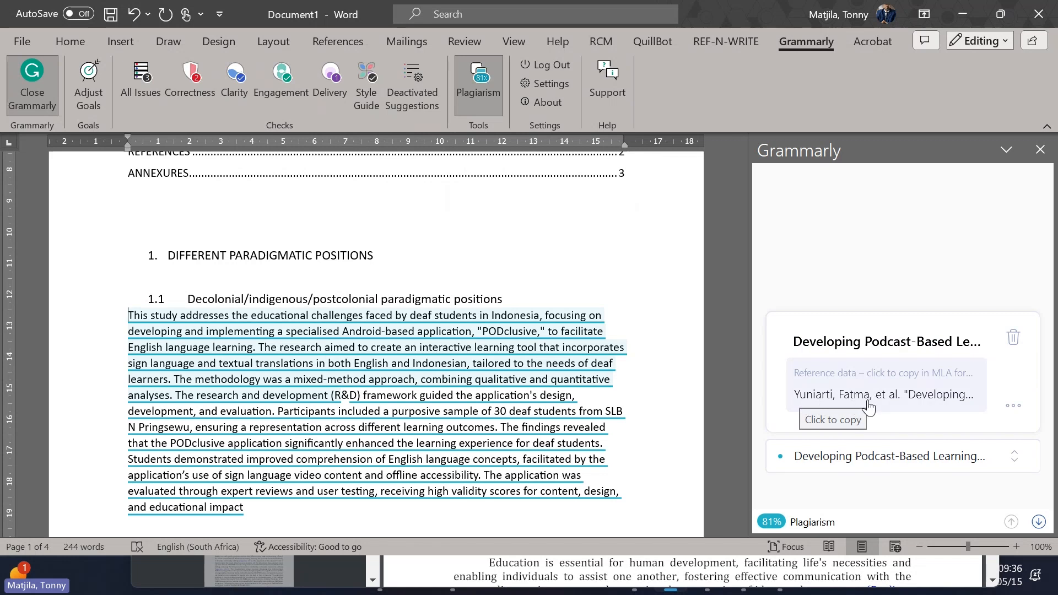
pyautogui.scroll(-1, 858, 404)
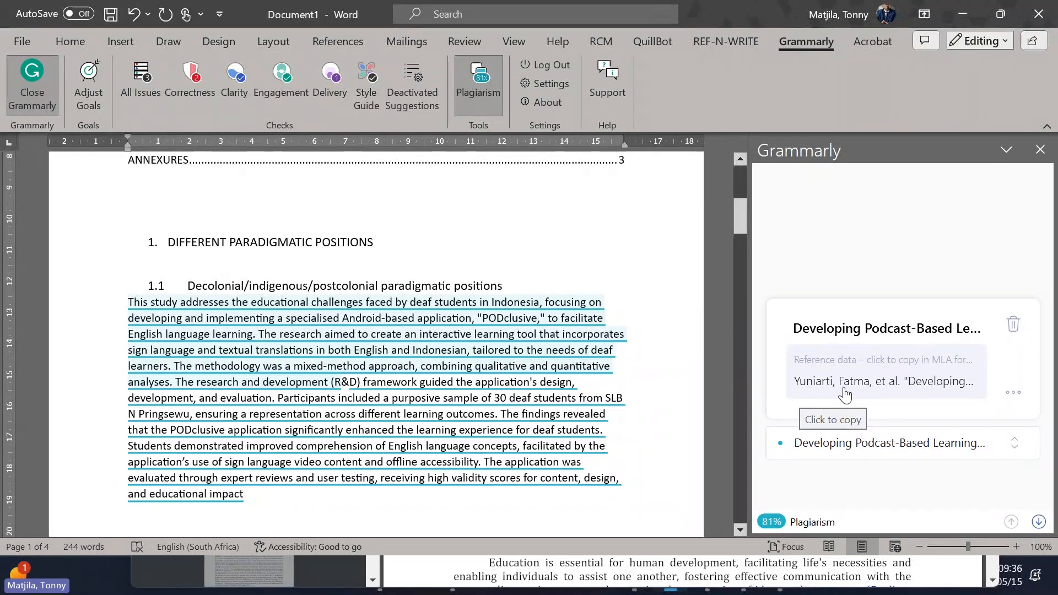
# Step: Compare the matched source with the title and authors of the PDF in Chrome, and return to Word in a maximized window
pyautogui.doubleClick(792, 18)
pyautogui.click(700, 63)
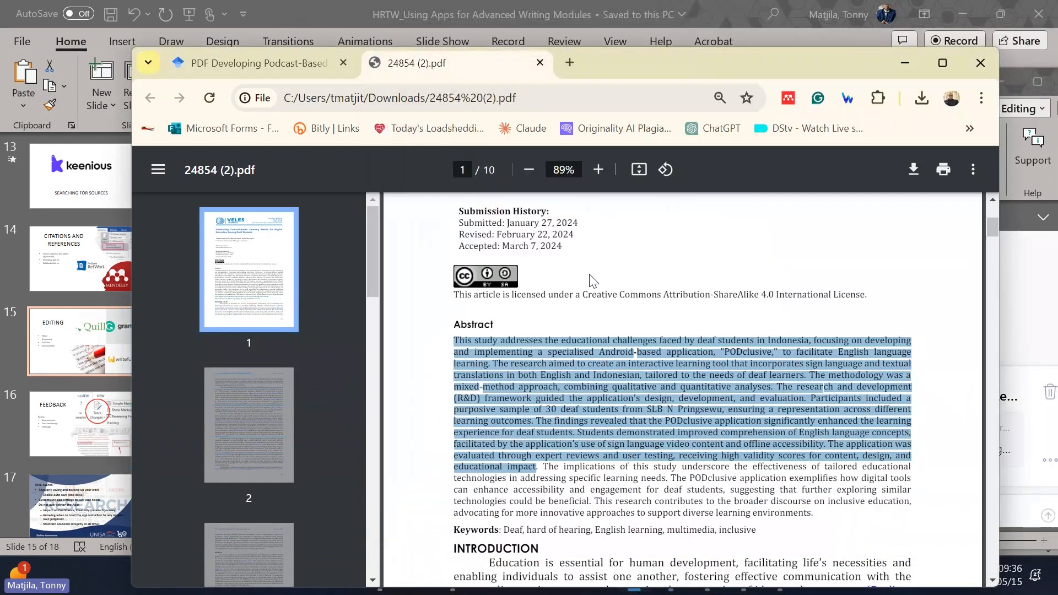
pyautogui.scroll(3, 590, 278)
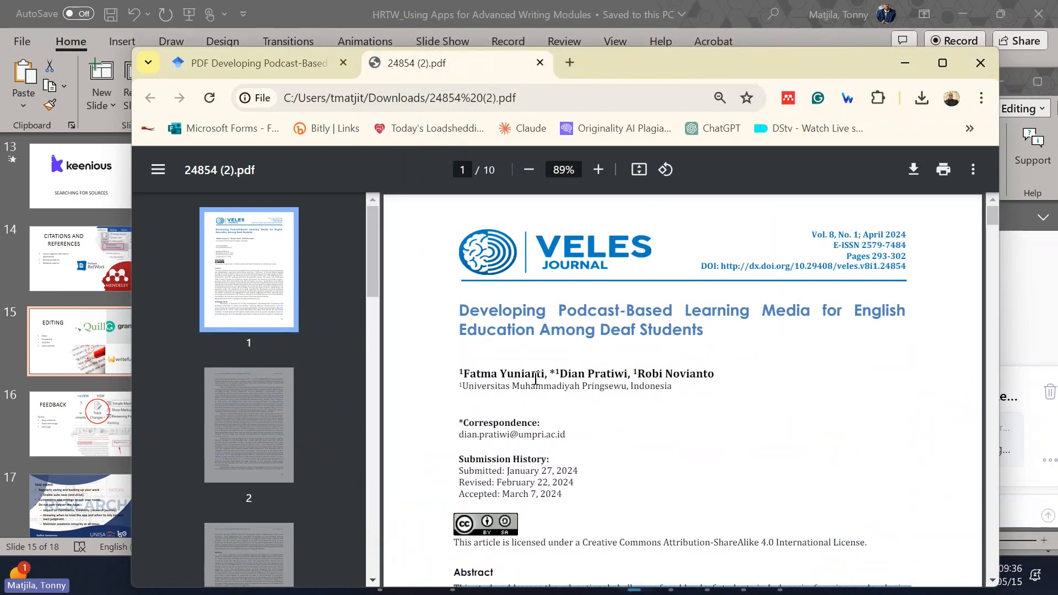
pyautogui.click(904, 63)
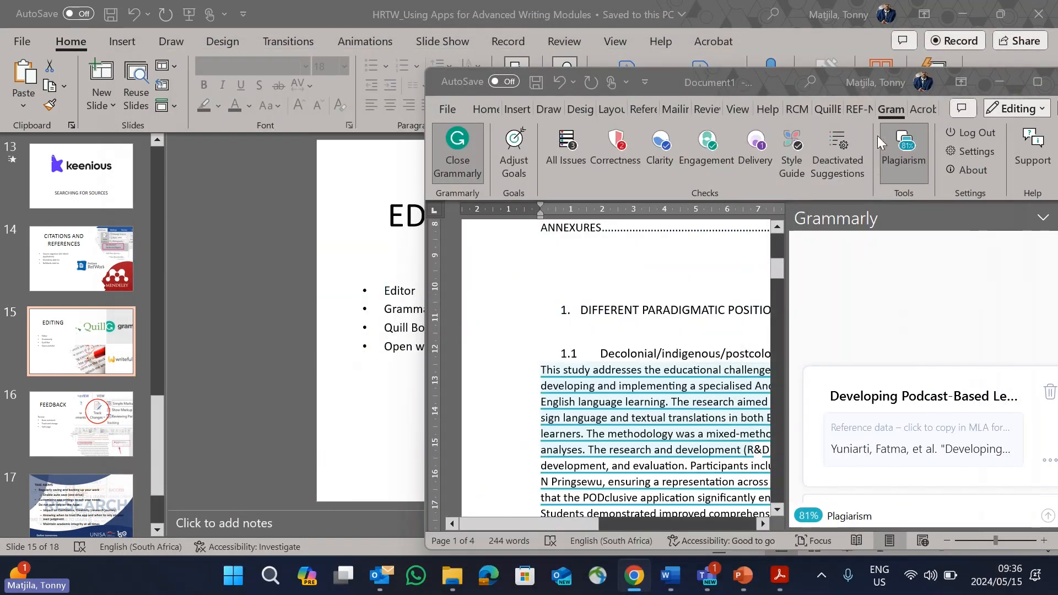
pyautogui.moveTo(738, 80); pyautogui.dragTo(563, 72)
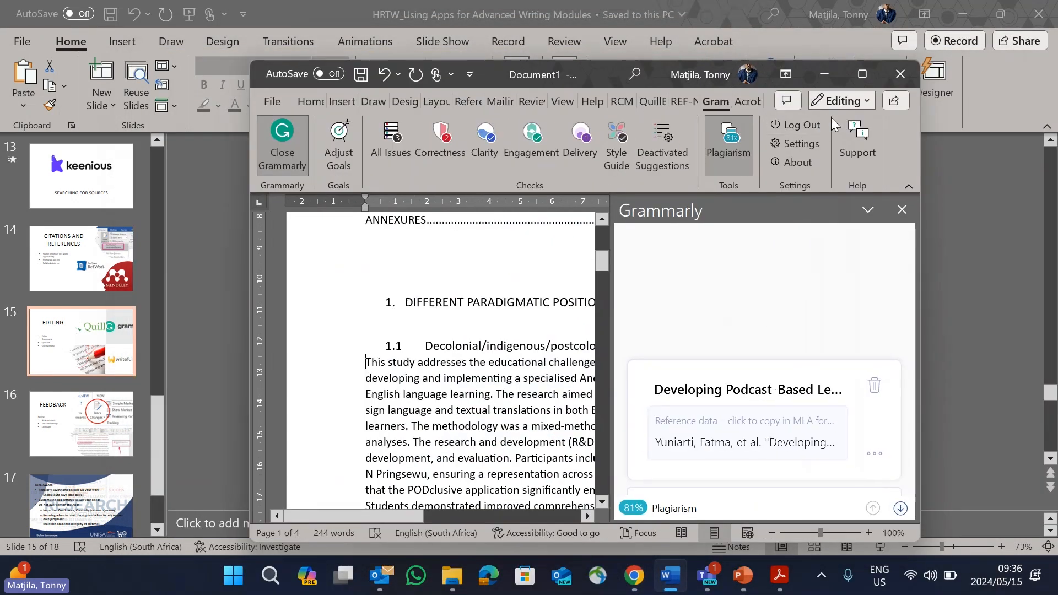
pyautogui.click(864, 77)
# Step: Close and reopen Grammarly, turn off its plagiarism check and dismiss the notice
pyautogui.click(1035, 147)
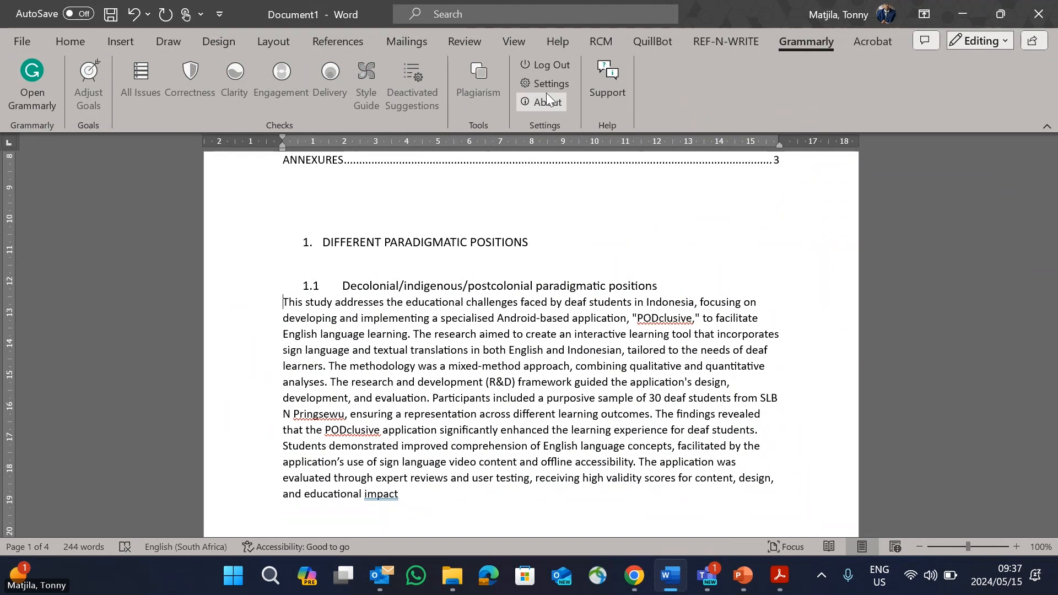
pyautogui.click(40, 82)
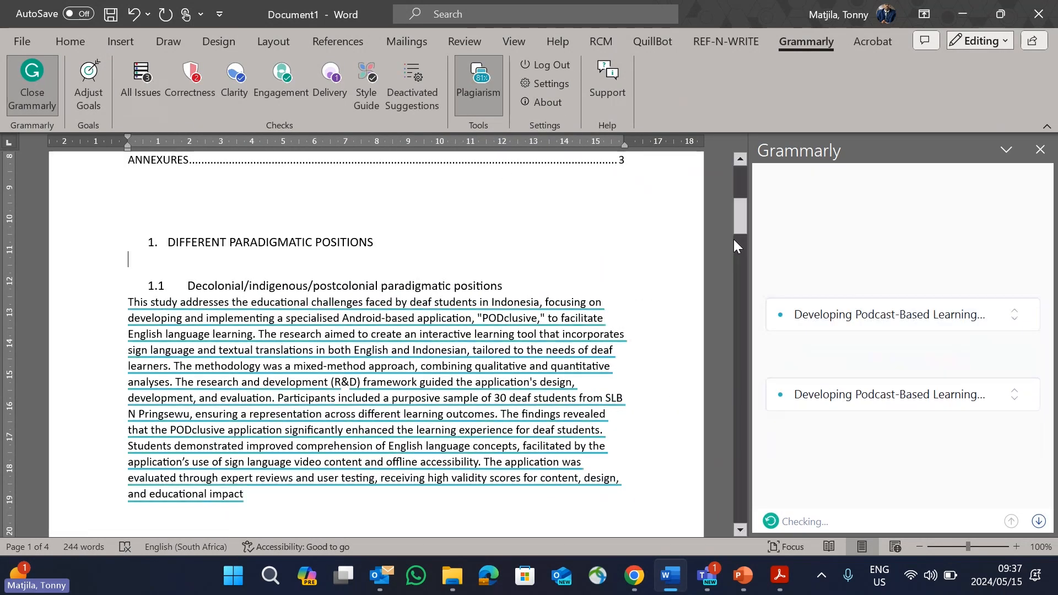
pyautogui.click(492, 93)
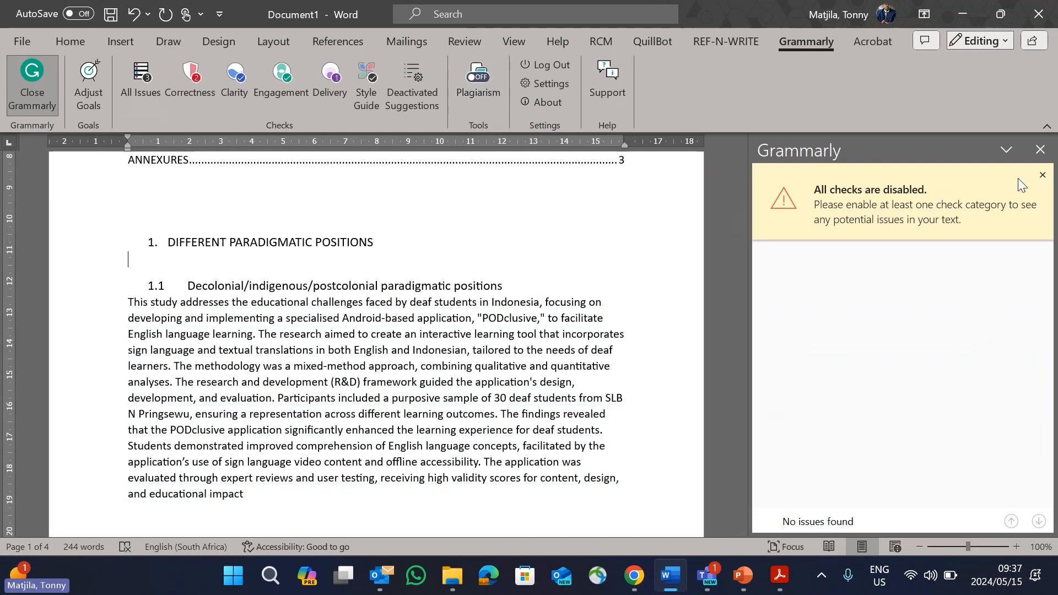
pyautogui.click(1042, 176)
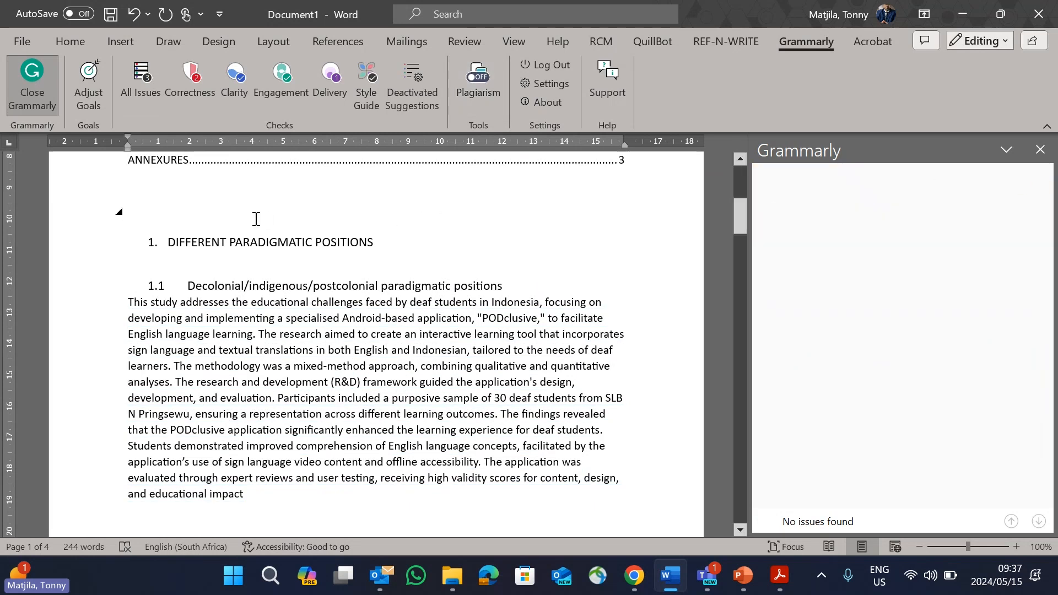
# Step: Run Grammarly's All Issues check and expand the quotation mark suggestion about inconsistent punctuation
pyautogui.click(141, 85)
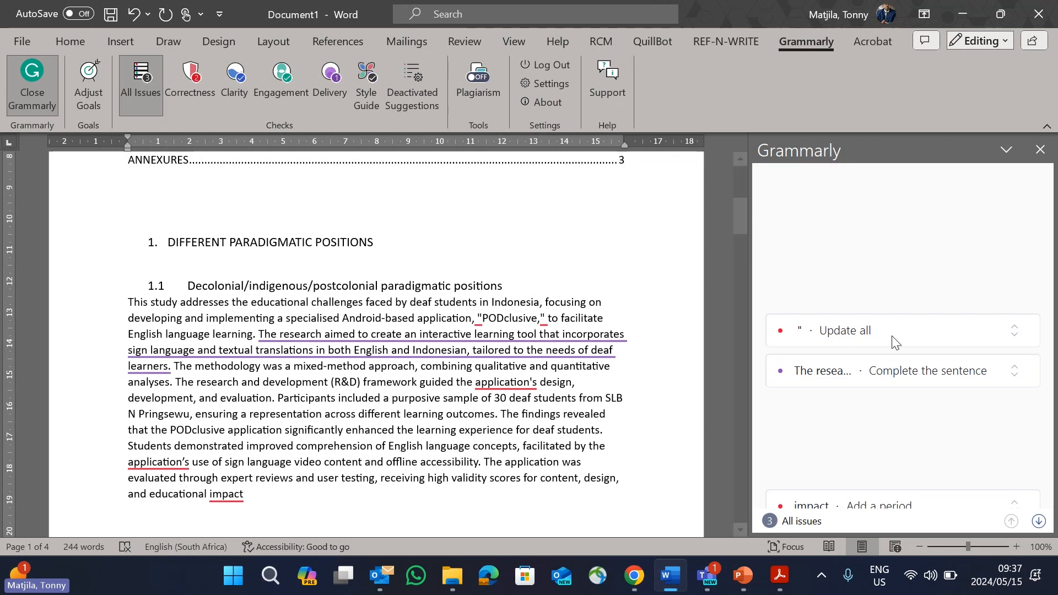
pyautogui.click(876, 337)
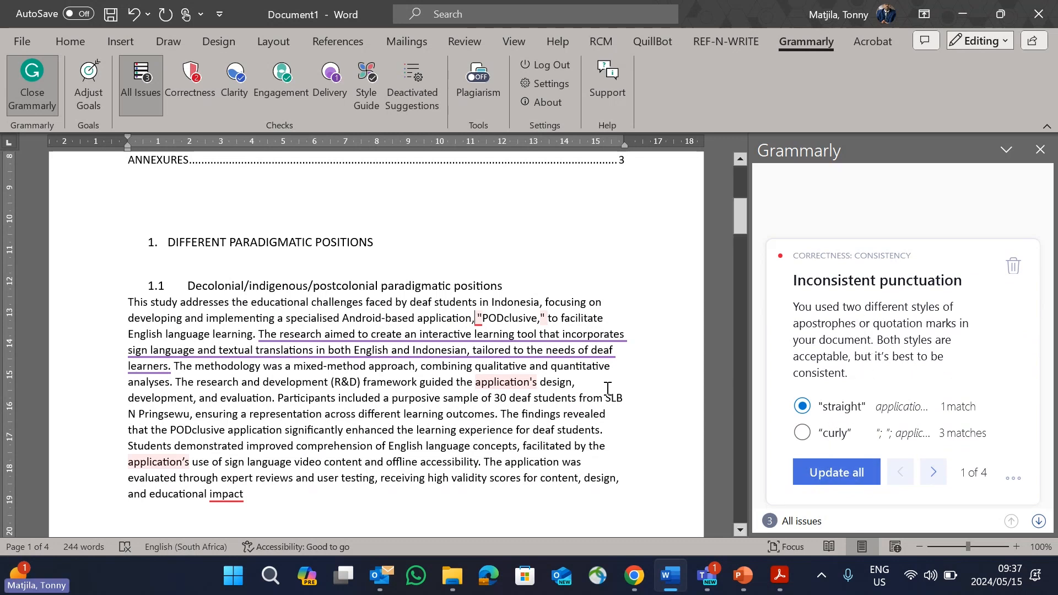
# Step: Step through Grammarly's suggestions on sentence fragments, inconsistent punctuation and the missing end punctuation after "impact"
pyautogui.scroll(-2, 608, 388)
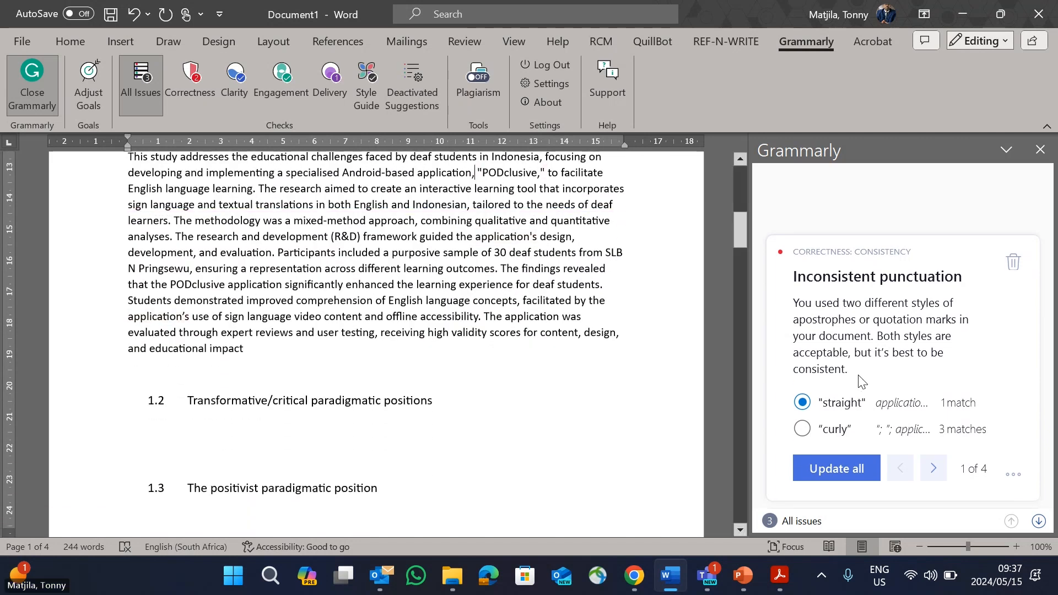
pyautogui.click(886, 463)
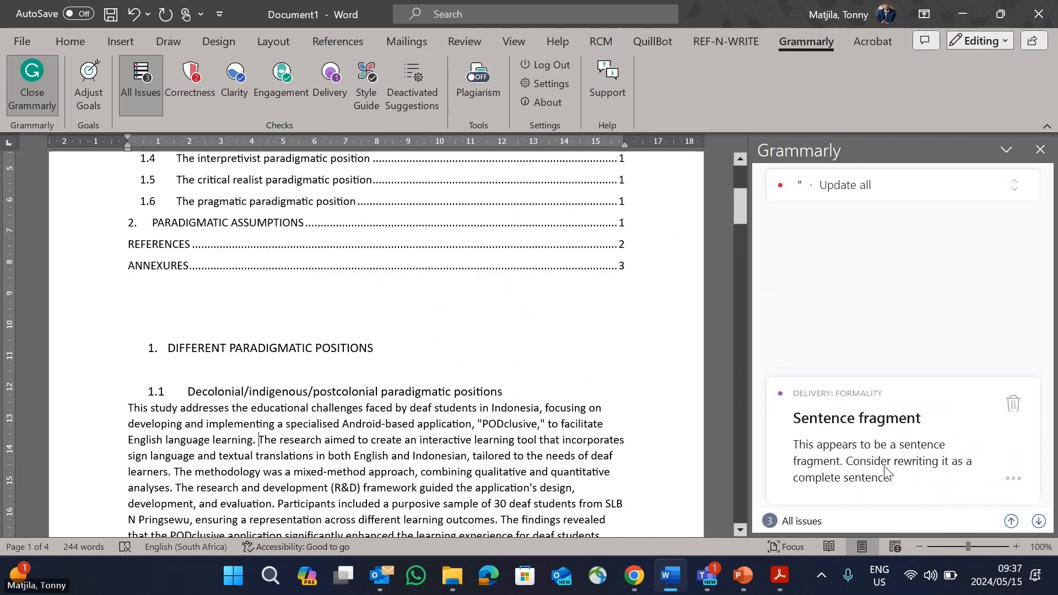
pyautogui.click(1039, 522)
pyautogui.click(1040, 522)
pyautogui.click(1039, 521)
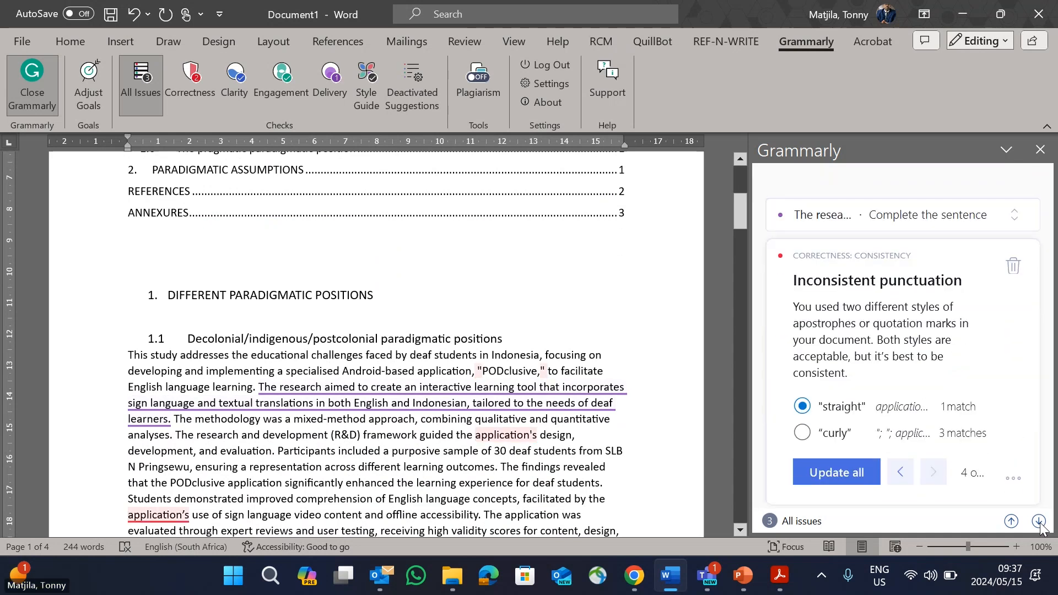
pyautogui.click(1039, 521)
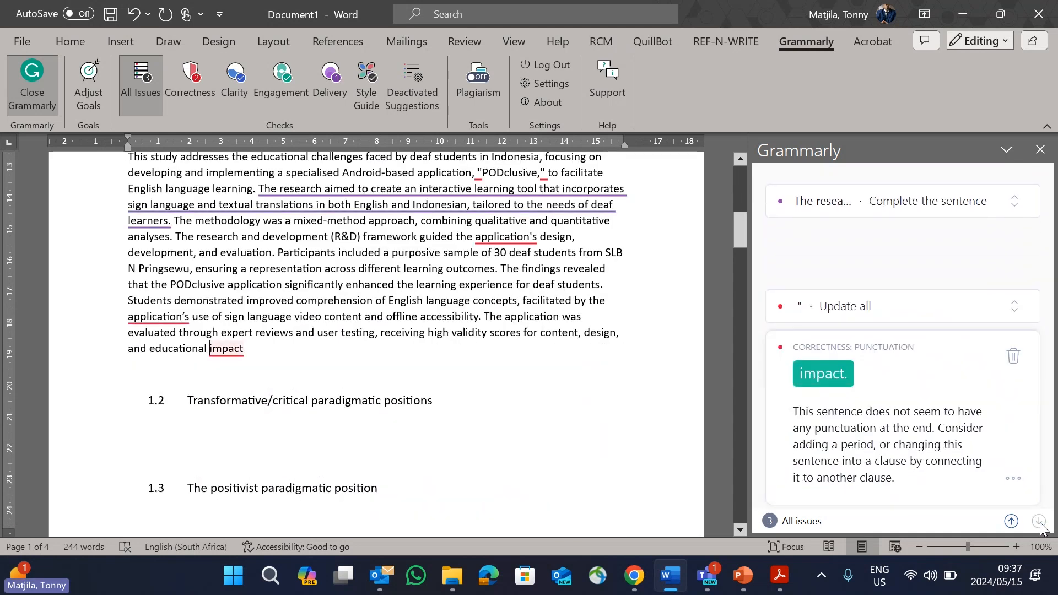
pyautogui.click(882, 306)
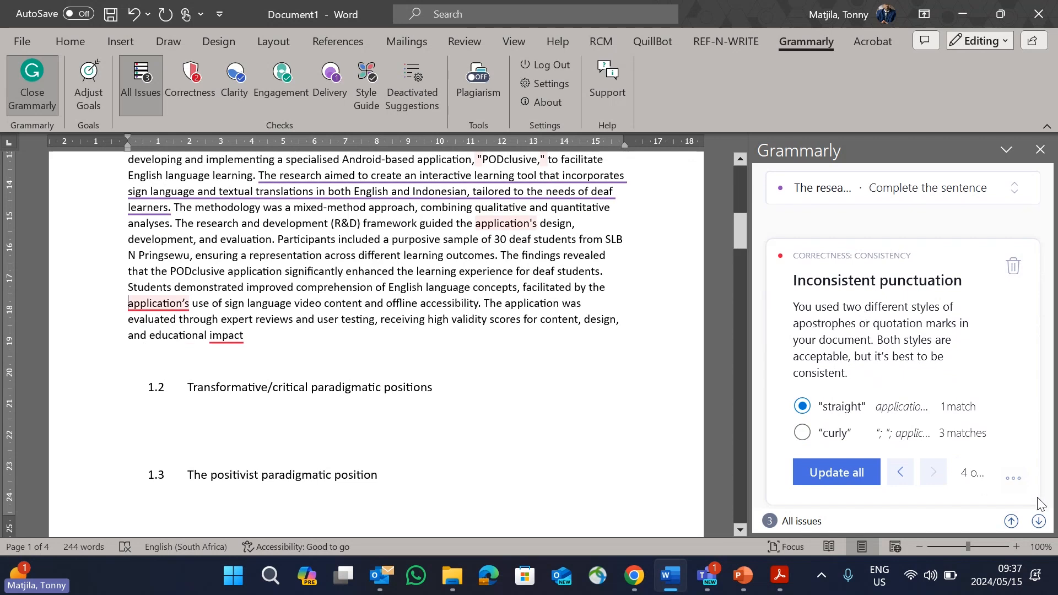
pyautogui.click(1040, 521)
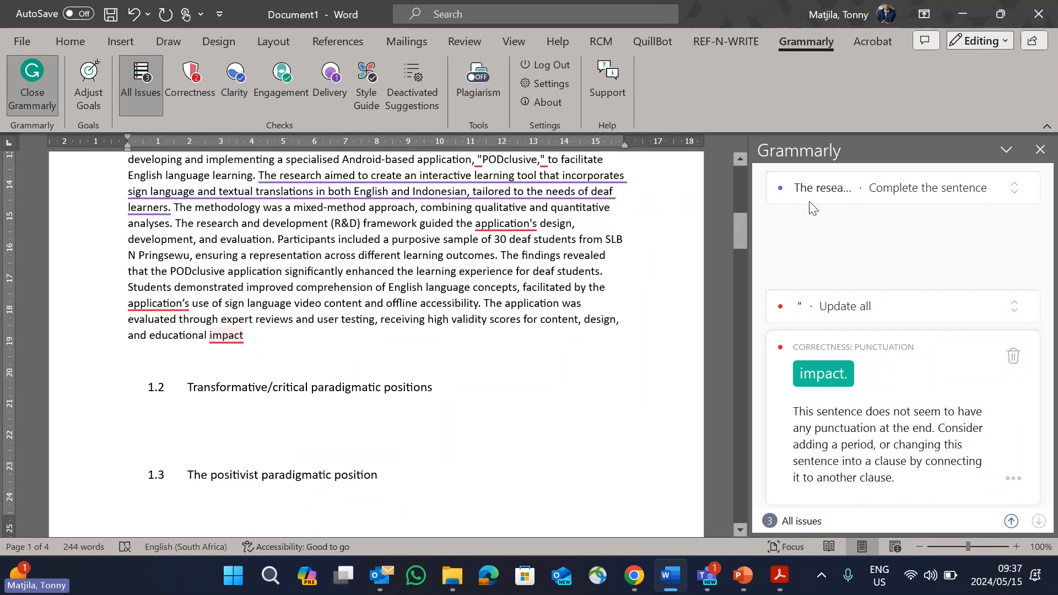
# Step: Close Grammarly and delete the pasted abstract paragraph under heading 1.1
pyautogui.click(1041, 152)
pyautogui.scroll(3, 458, 313)
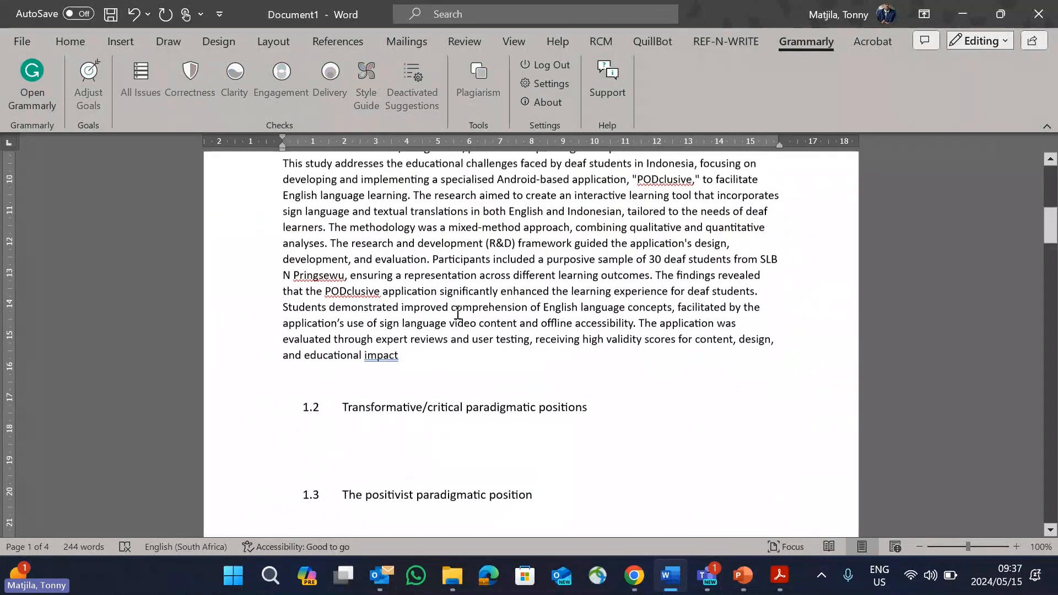
pyautogui.scroll(-1, 458, 313)
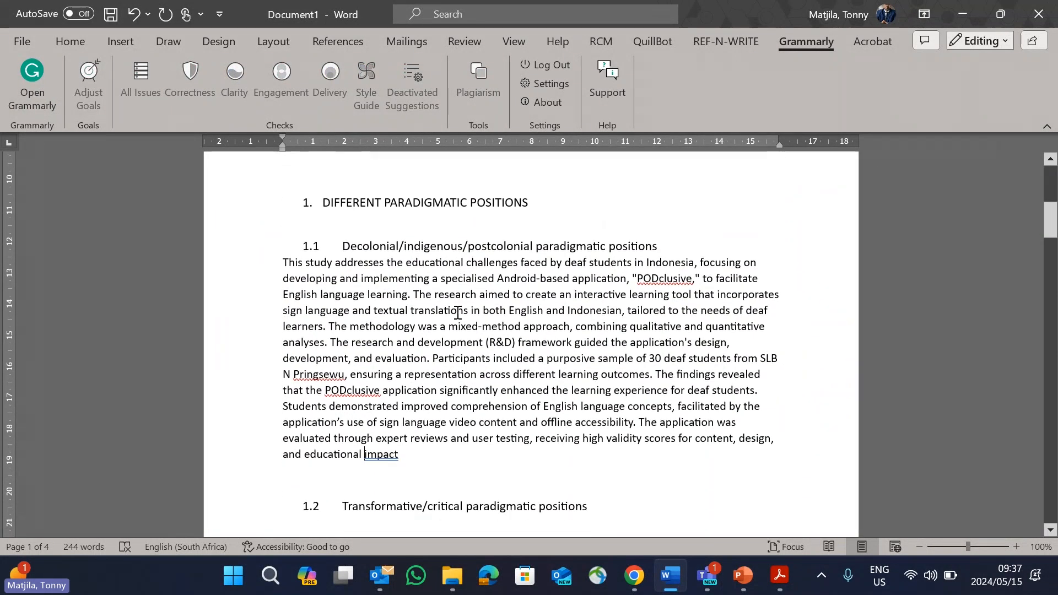
pyautogui.moveTo(406, 458); pyautogui.dragTo(284, 260)
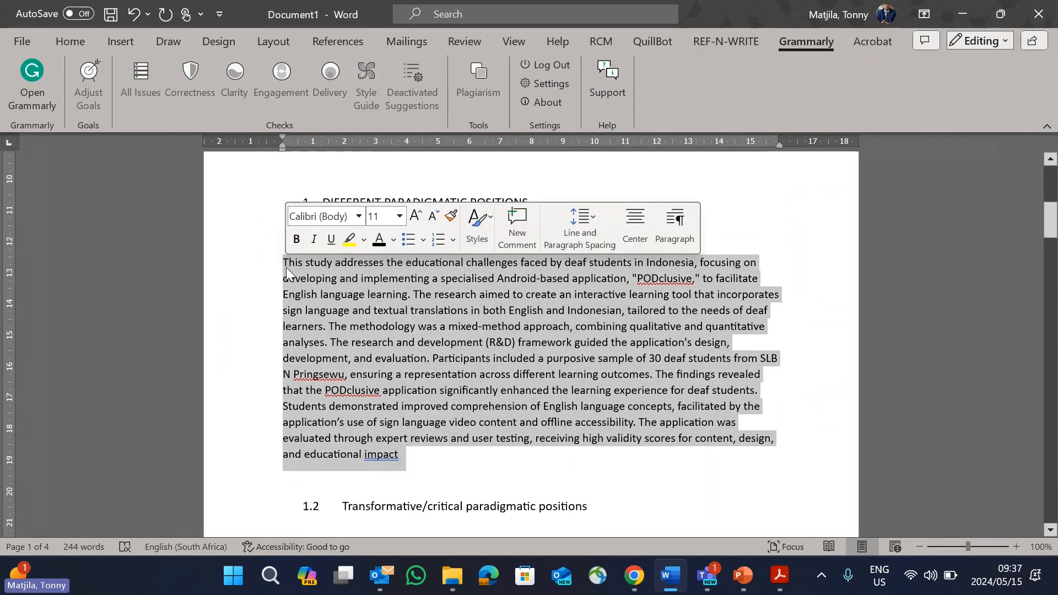
pyautogui.press('Delete')
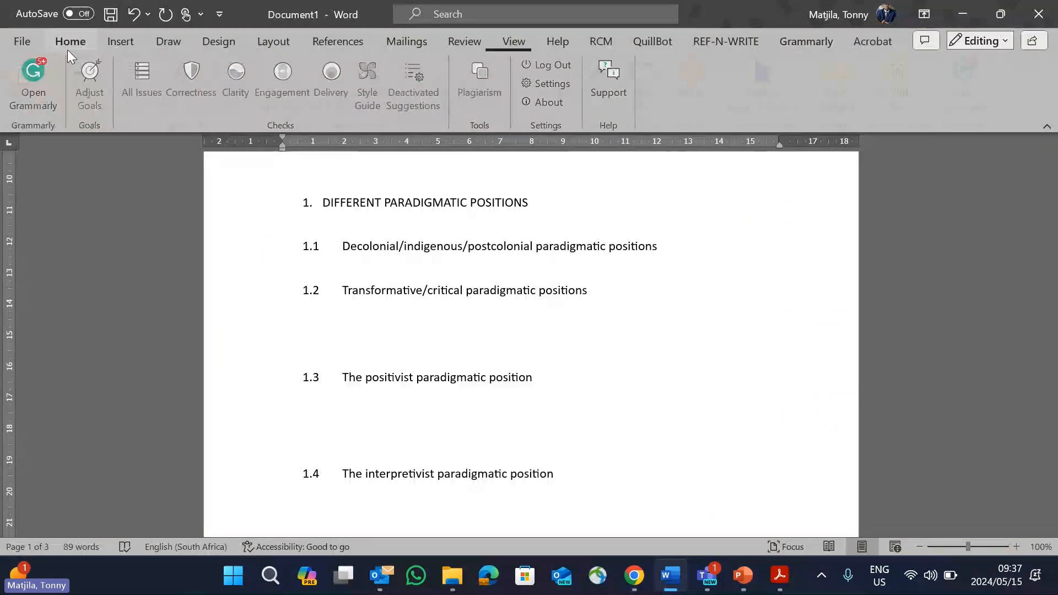
# Step: Launch QuillBot and look through its Paraphraser modes, keeping Standard selected
pyautogui.click(70, 42)
pyautogui.click(665, 44)
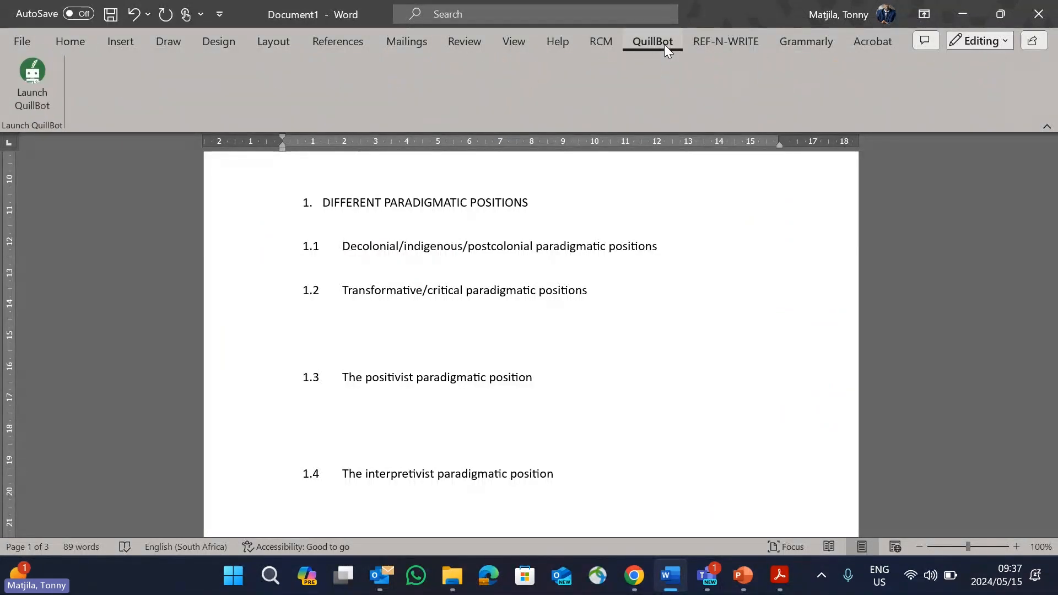
pyautogui.click(25, 84)
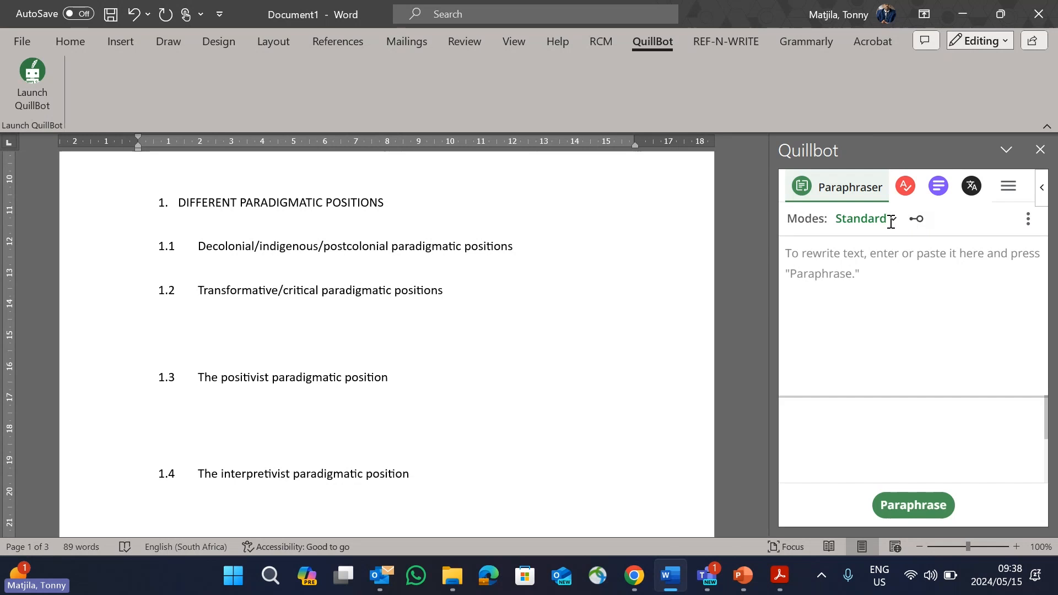
pyautogui.click(882, 220)
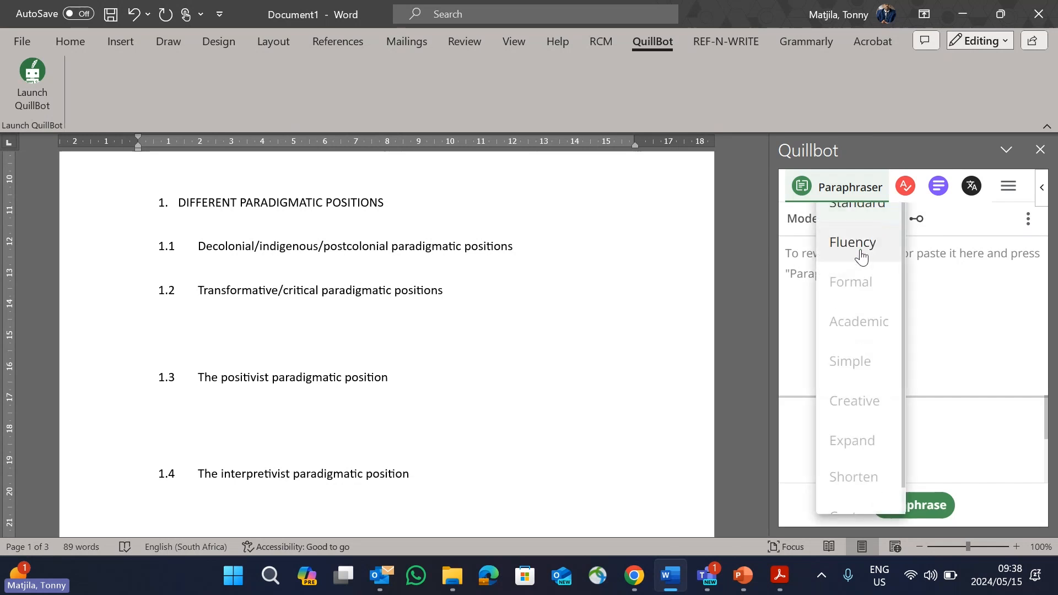
pyautogui.click(512, 301)
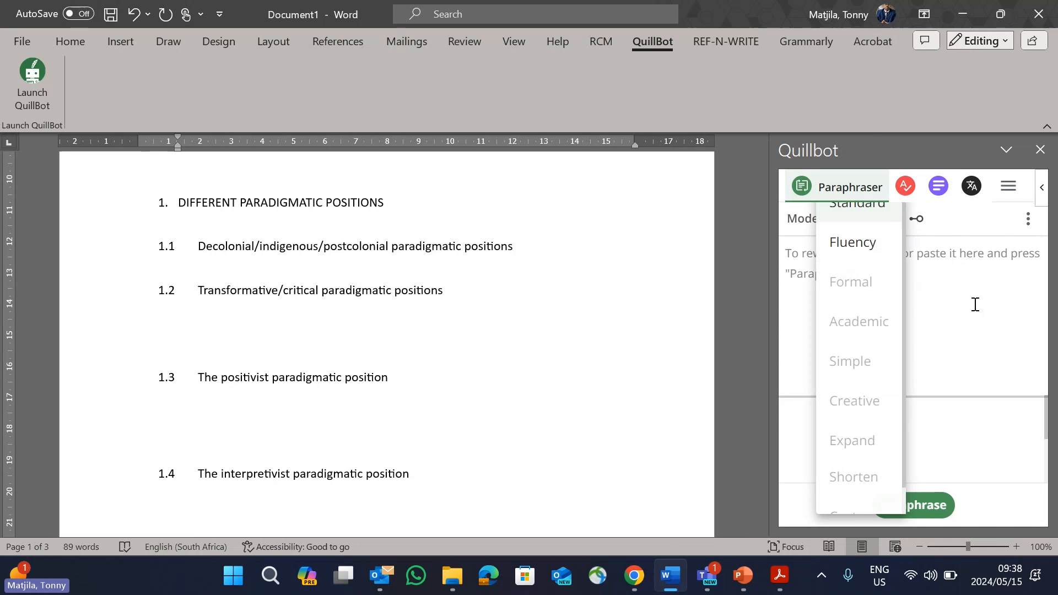
pyautogui.click(939, 302)
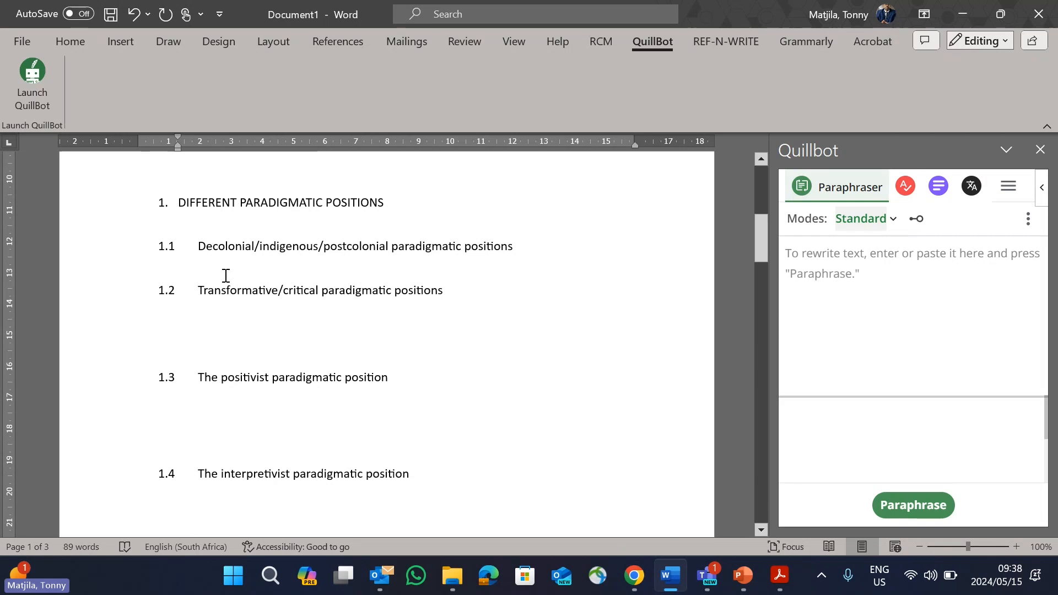
# Step: Open the Writefull add-in and view where installed and additional Word add-ins are found
pyautogui.click(70, 41)
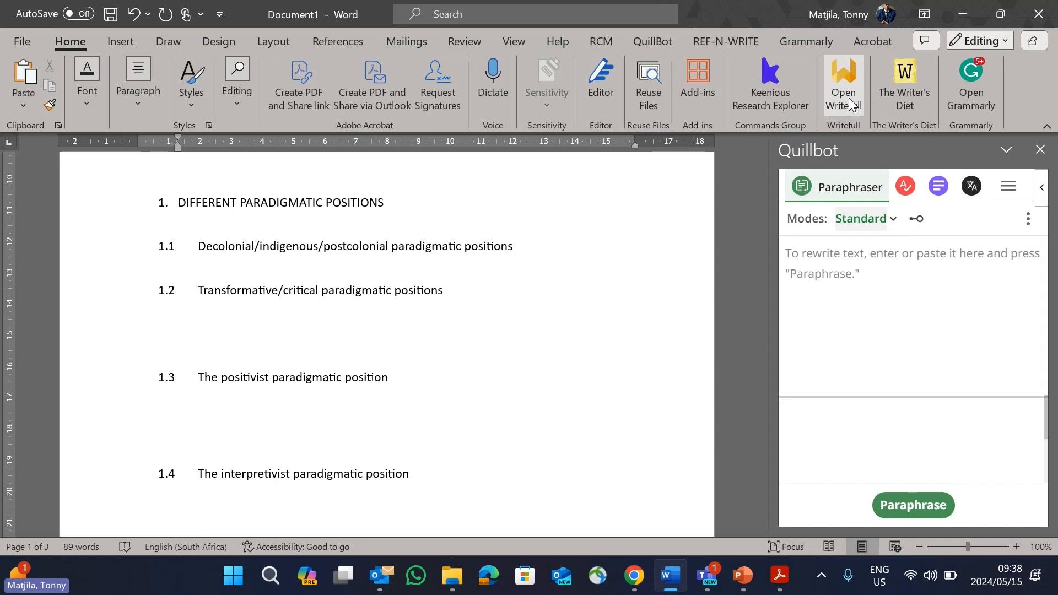
pyautogui.click(850, 104)
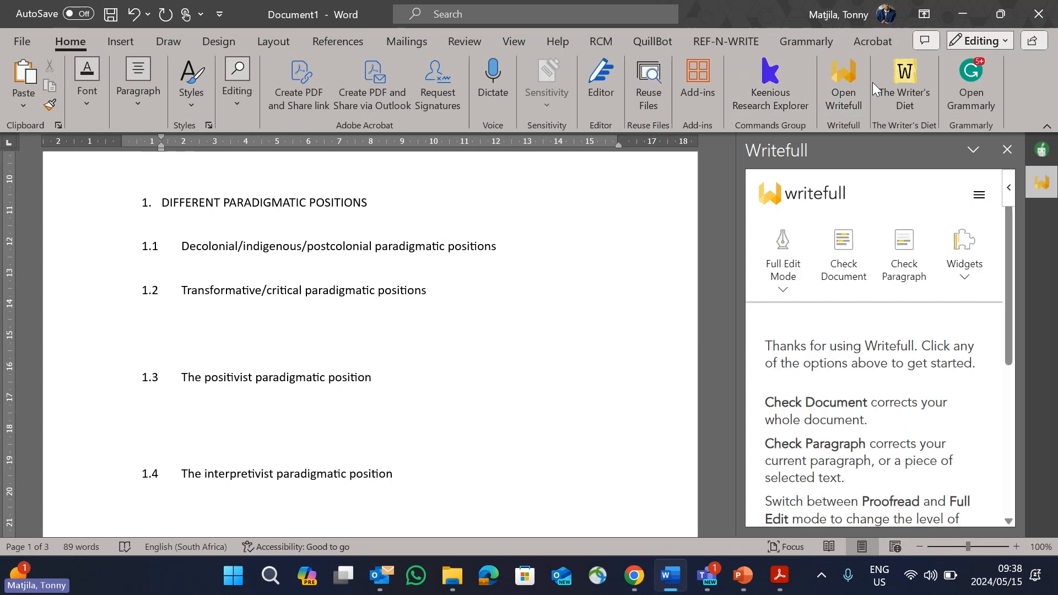
pyautogui.click(687, 92)
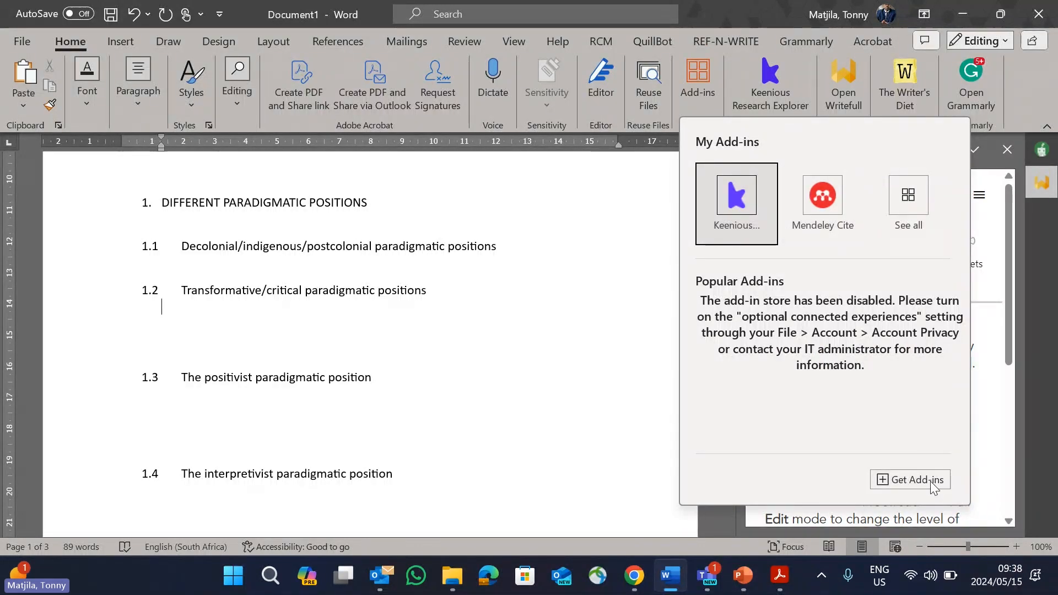
pyautogui.click(642, 253)
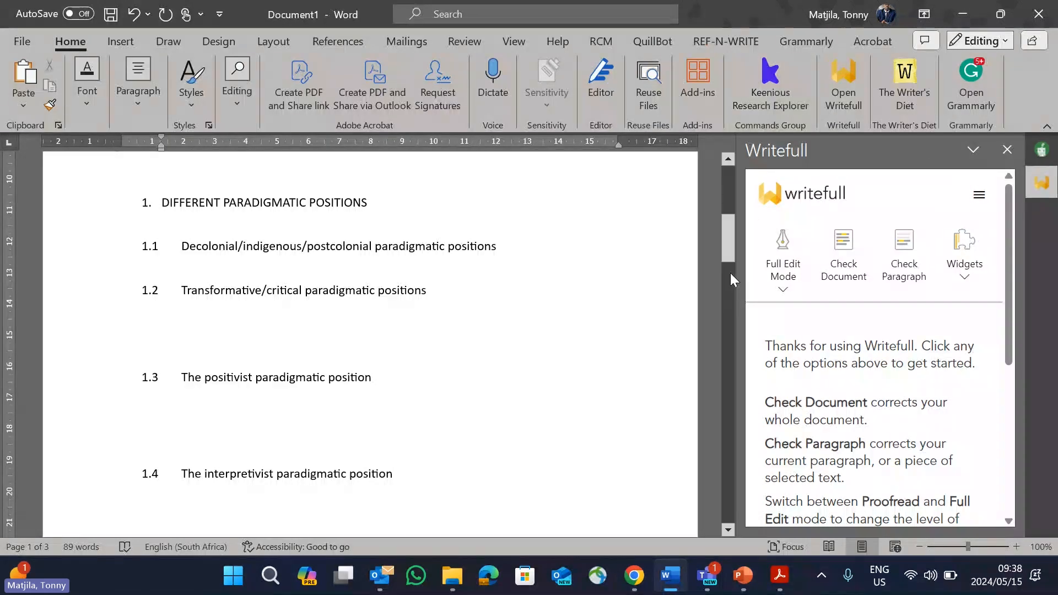
# Step: View Writefull's Proofread and Full Edit modes, and run its check on the whole document
pyautogui.click(787, 284)
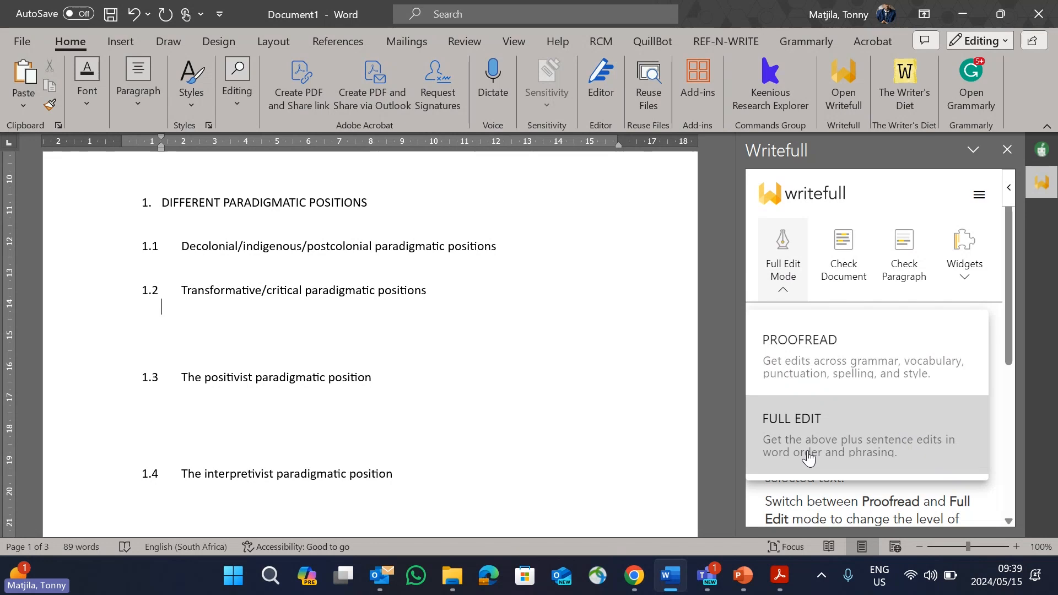
pyautogui.click(848, 270)
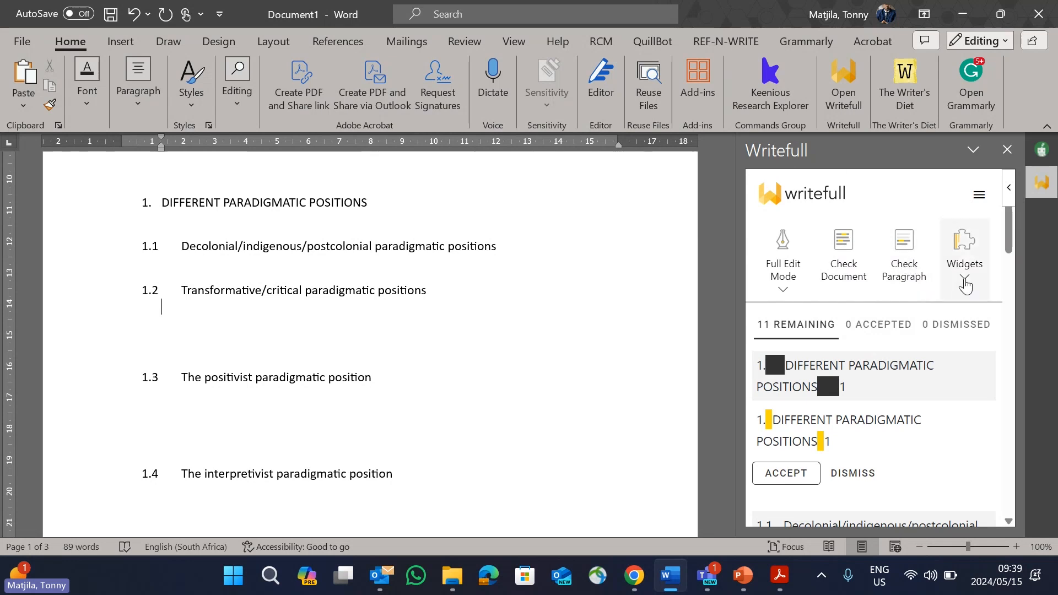
# Step: Open Writefull's Paraphraser widget, examine its Low, Medium and High paraphrasing levels, and close it
pyautogui.click(965, 286)
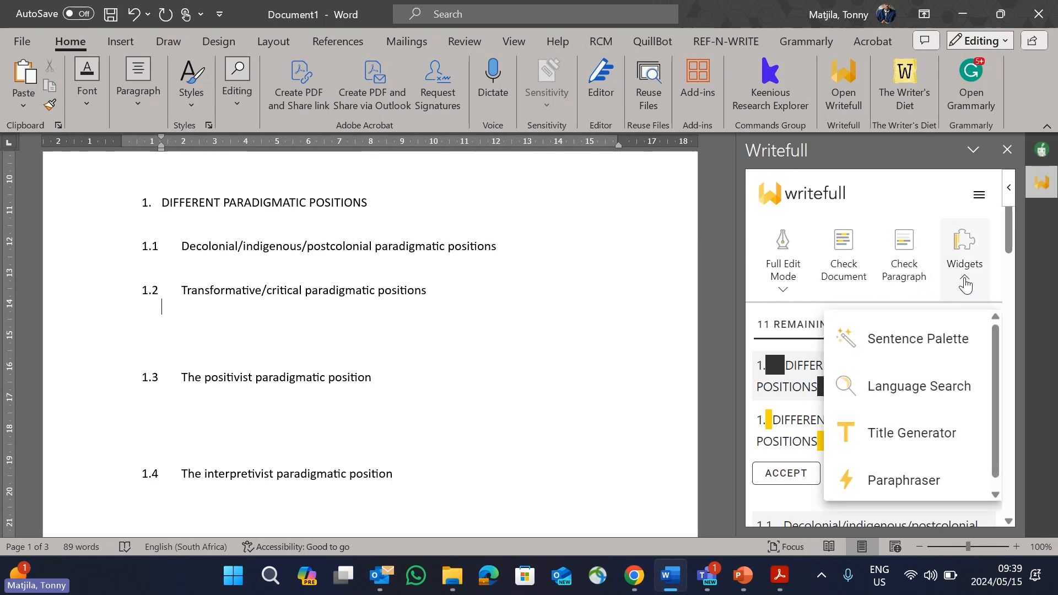
pyautogui.click(904, 482)
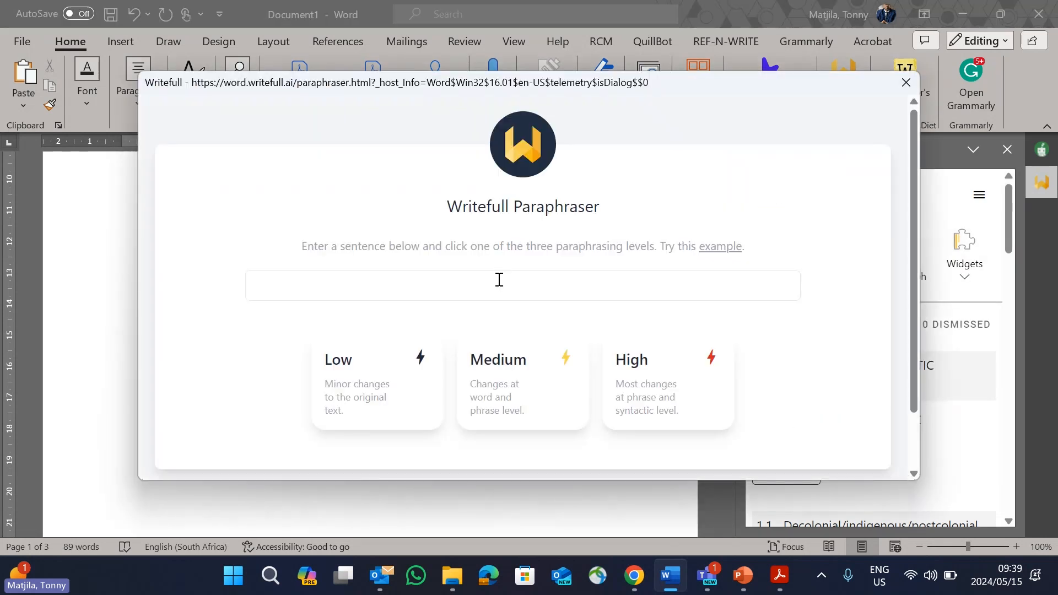
pyautogui.click(341, 285)
pyautogui.scroll(-1, 370, 286)
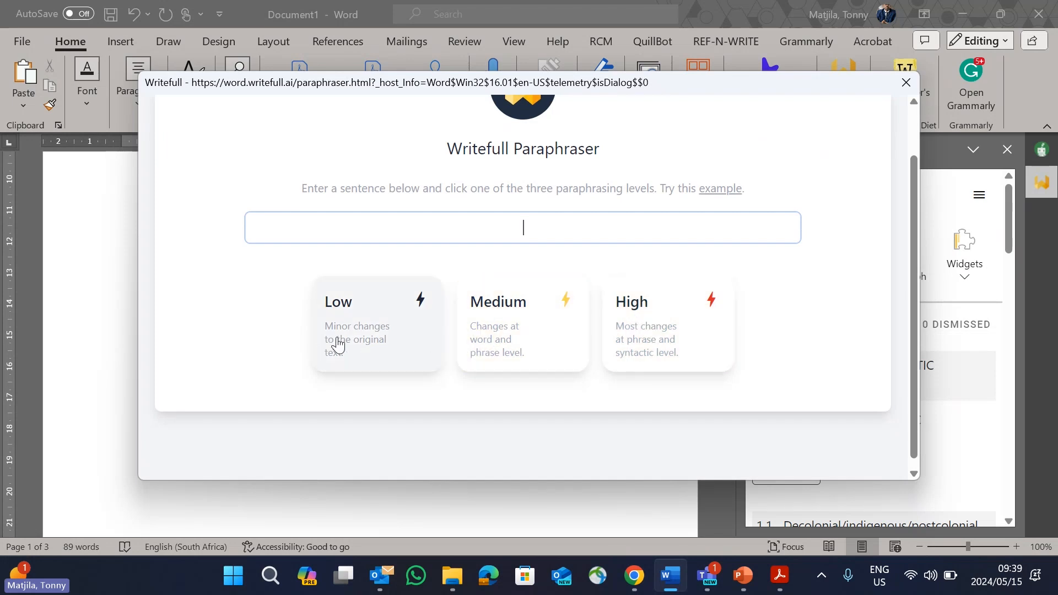
pyautogui.scroll(-1, 374, 342)
pyautogui.scroll(1, 514, 239)
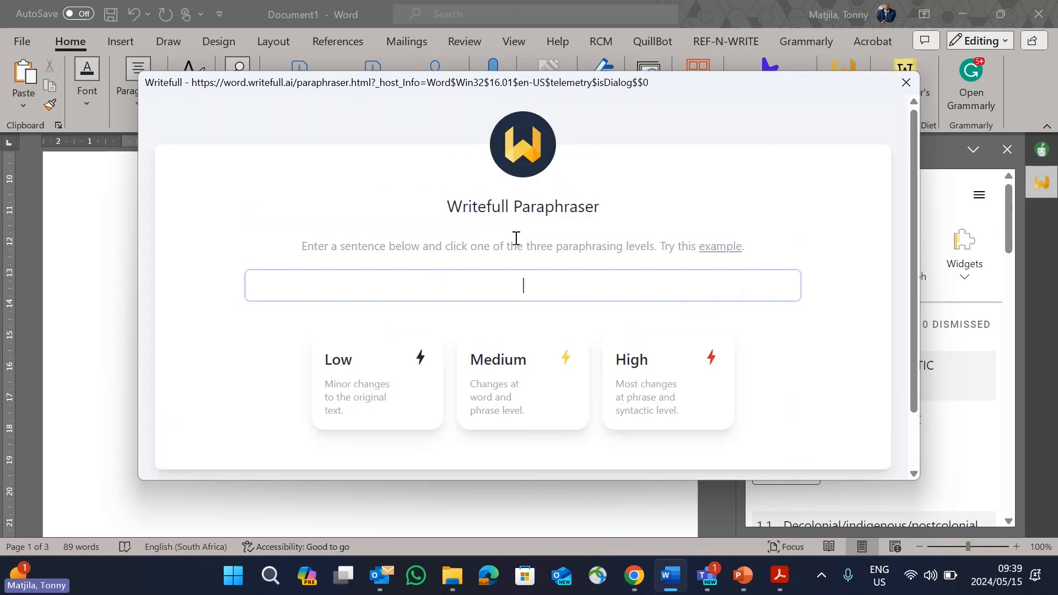
pyautogui.click(906, 82)
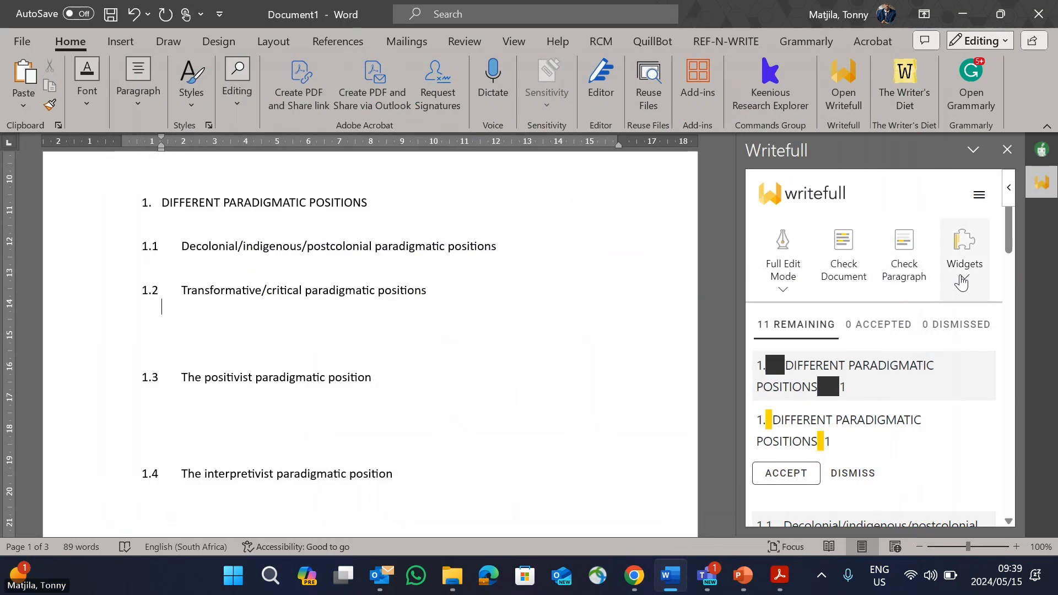
# Step: Open Writefull's Title Generator widget, view its abstract entry field and close it
pyautogui.click(963, 264)
pyautogui.click(933, 438)
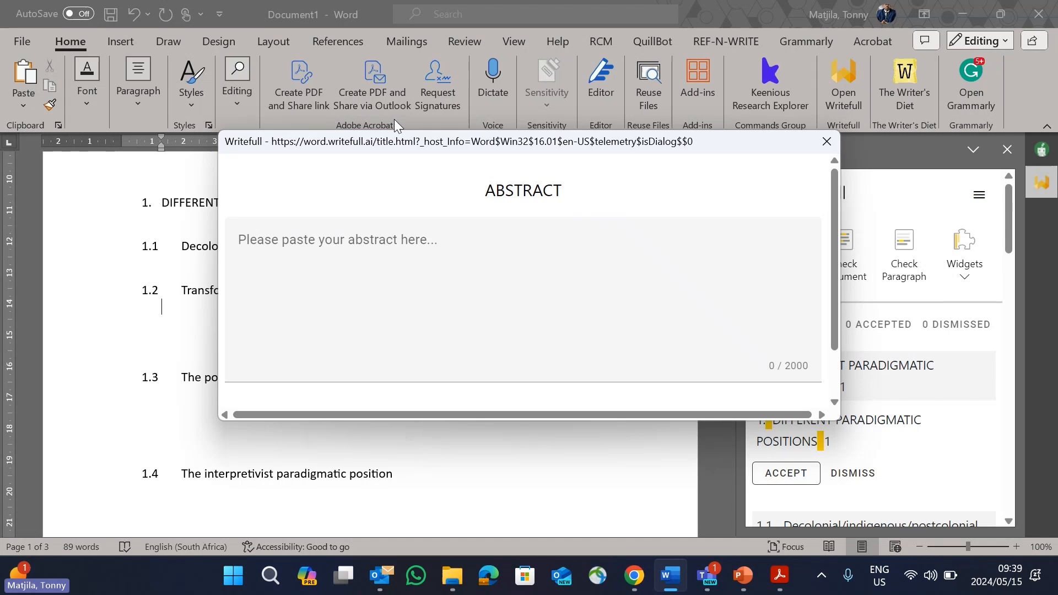
pyautogui.moveTo(405, 146); pyautogui.dragTo(517, 133)
pyautogui.click(421, 464)
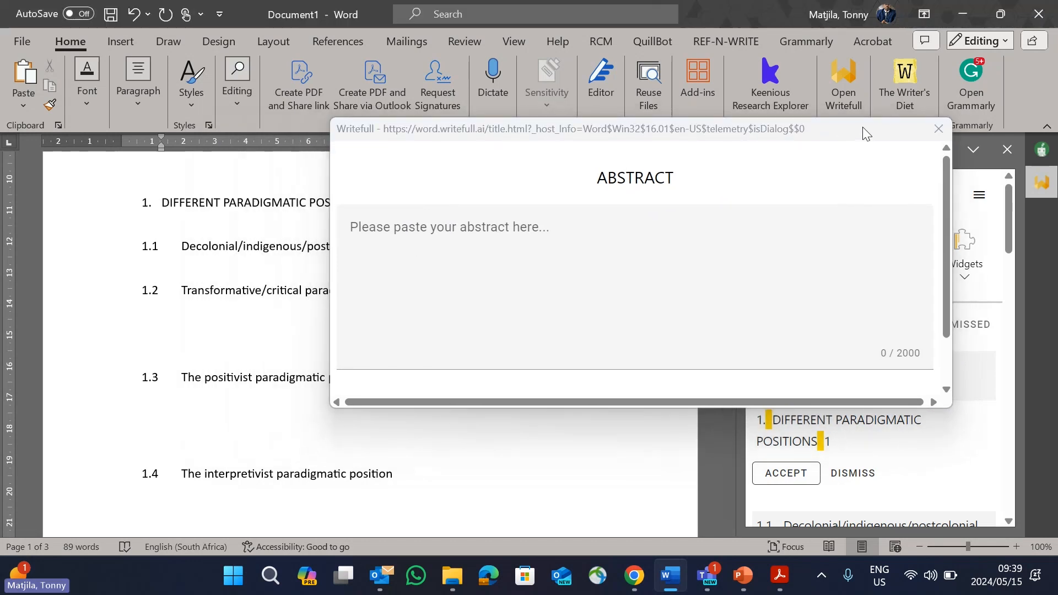
pyautogui.click(938, 129)
# Step: Copy the headings from 1.2 Transformative/critical paradigmatic positions through 1.6 The pragmatic paradigmatic position
pyautogui.scroll(-2, 427, 468)
pyautogui.scroll(-7, 424, 474)
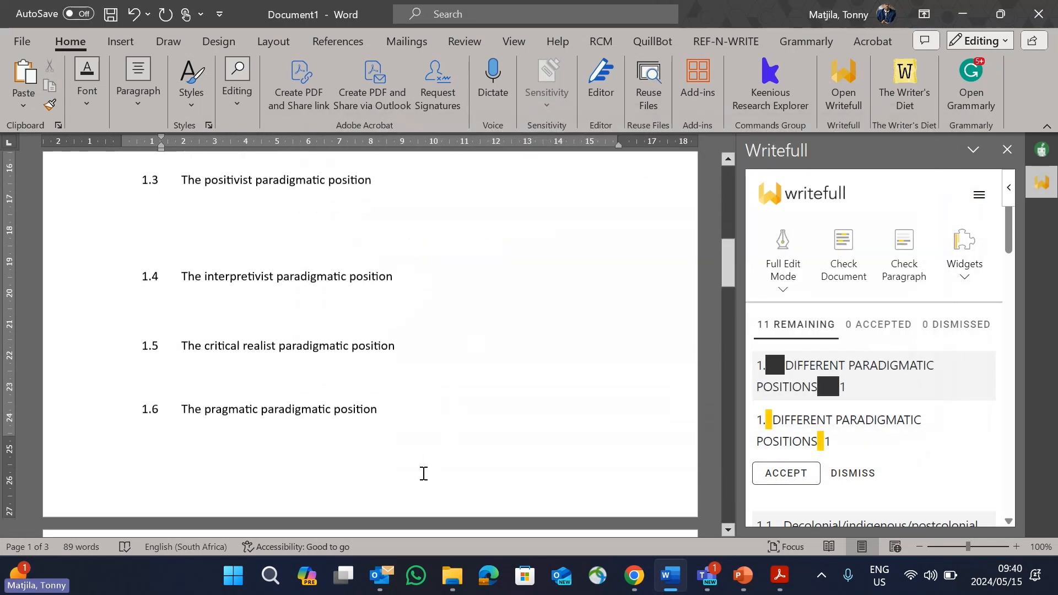
pyautogui.scroll(5, 380, 413)
pyautogui.scroll(1, 381, 412)
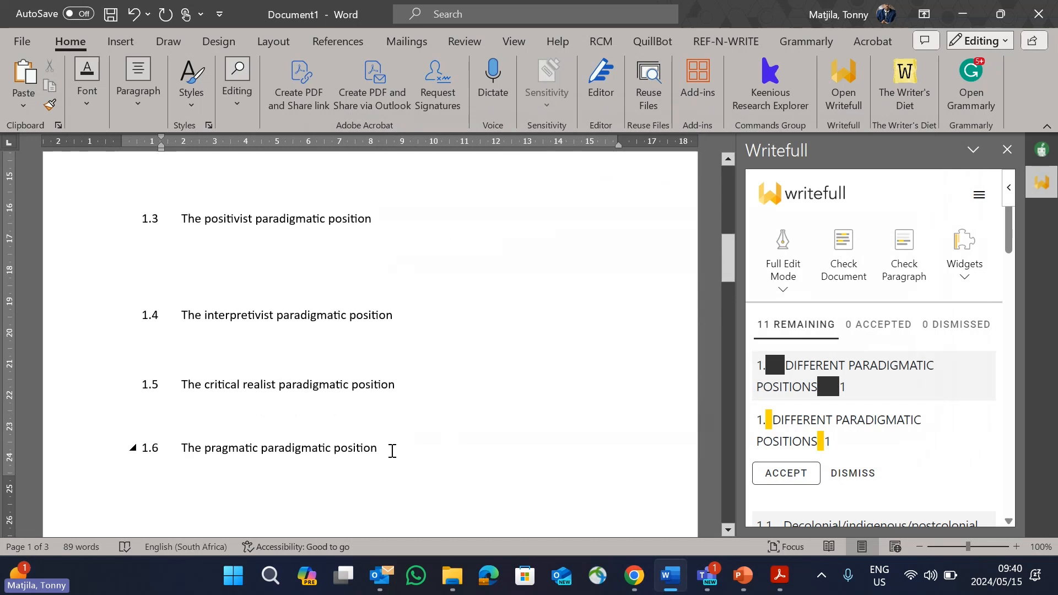
pyautogui.moveTo(390, 449); pyautogui.dragTo(175, 194)
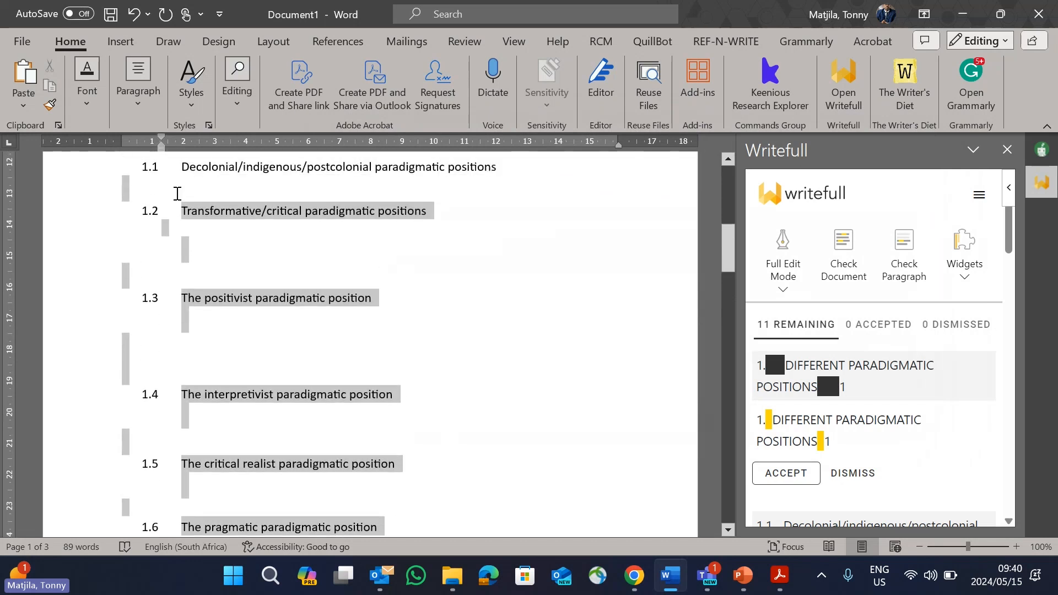
pyautogui.rightClick(213, 210)
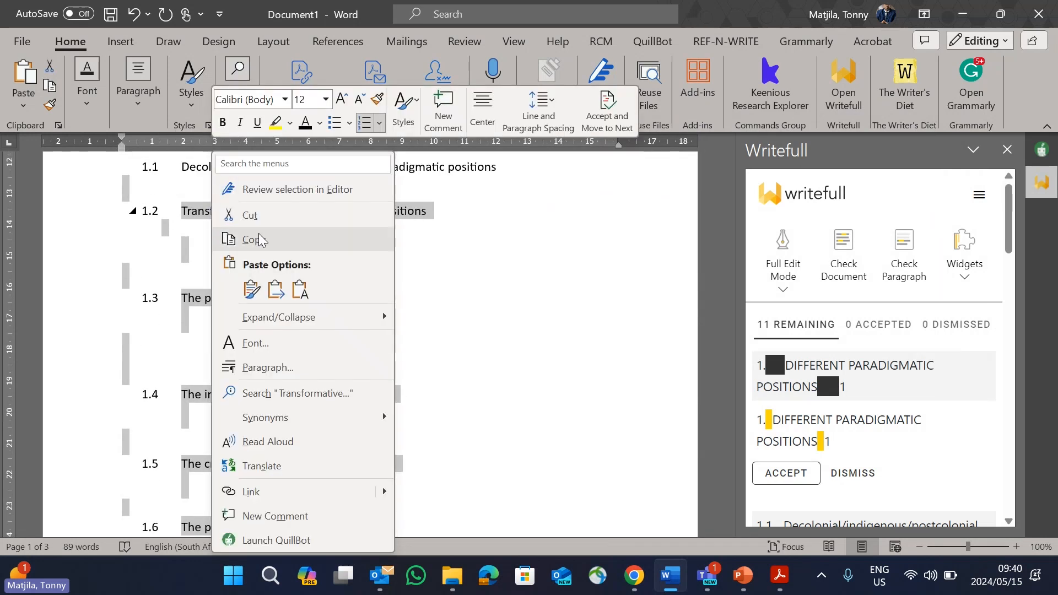
pyautogui.click(259, 238)
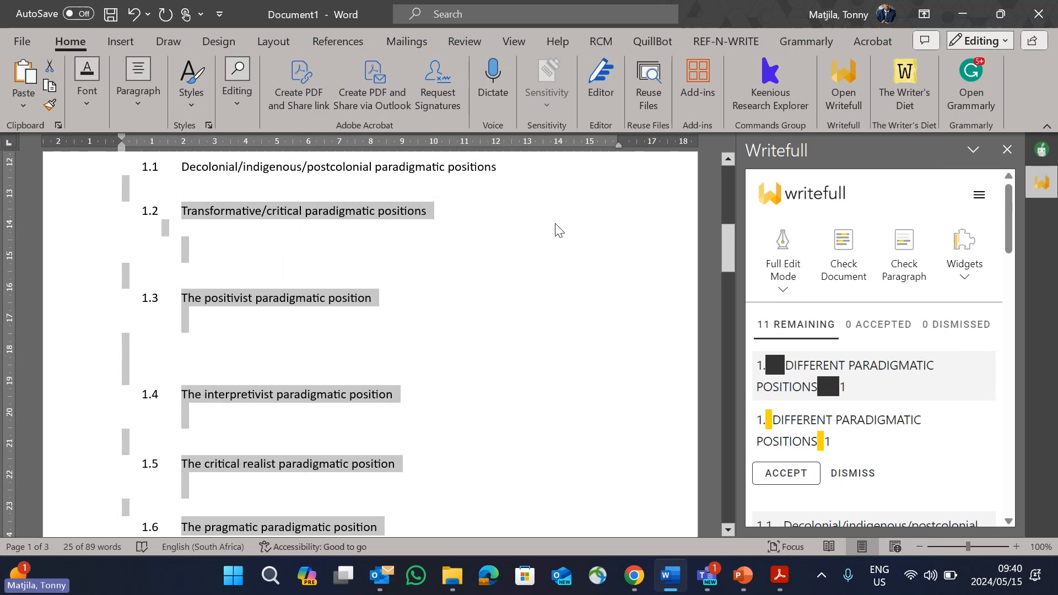
# Step: Paste the copied headings as the abstract in Writefull's Title Generator, generate a title from them and close the widget
pyautogui.click(969, 276)
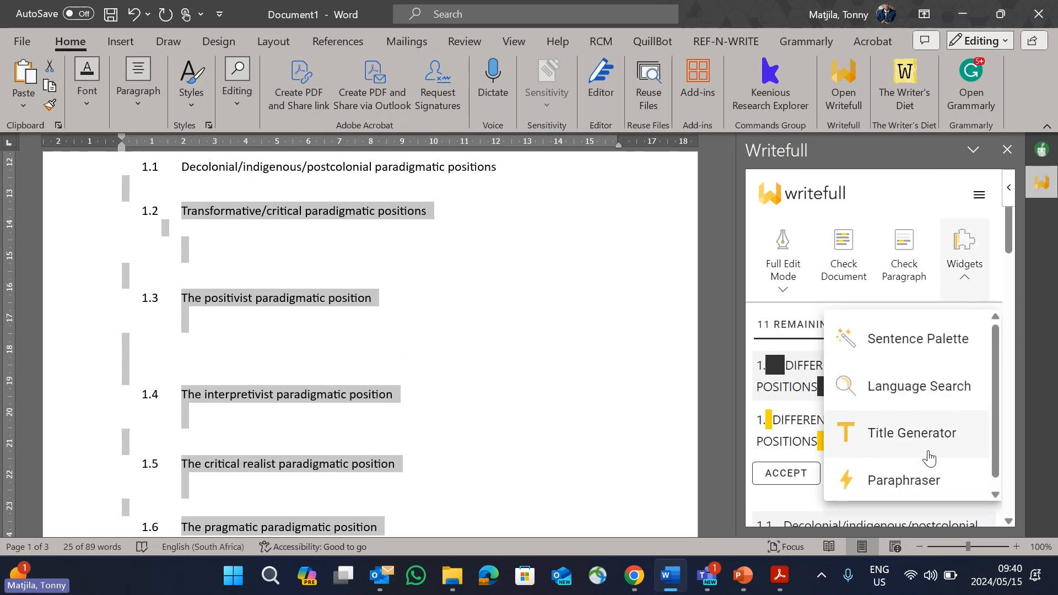
pyautogui.click(926, 438)
pyautogui.rightClick(370, 260)
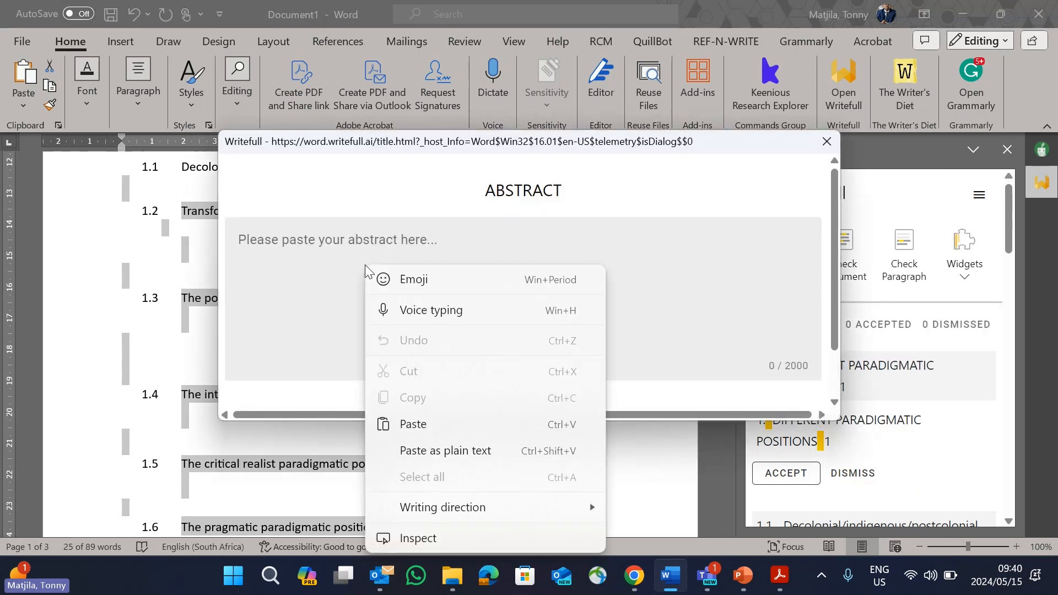
pyautogui.click(409, 424)
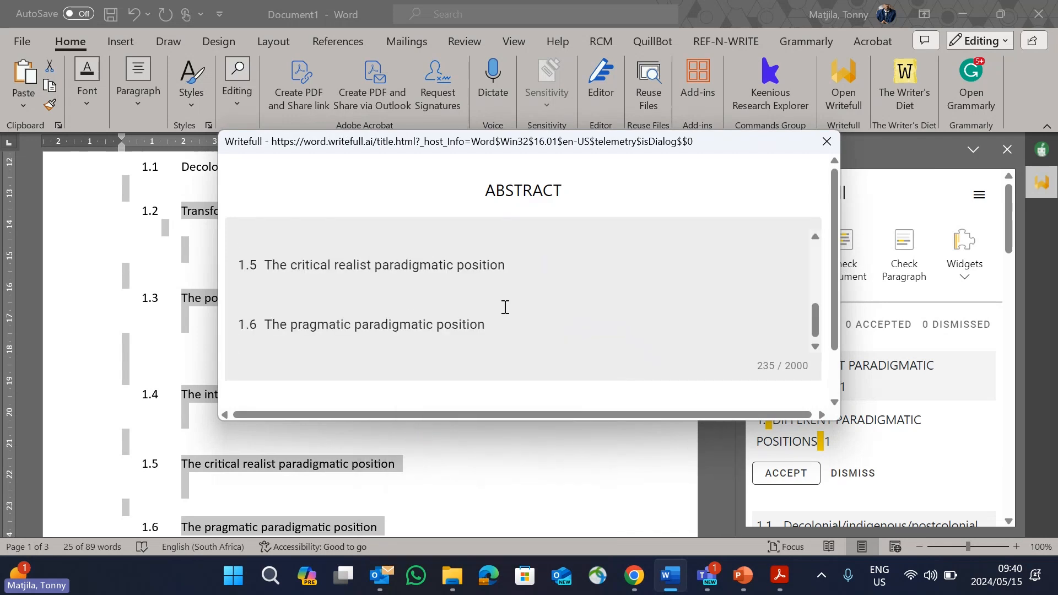
pyautogui.scroll(-1, 697, 338)
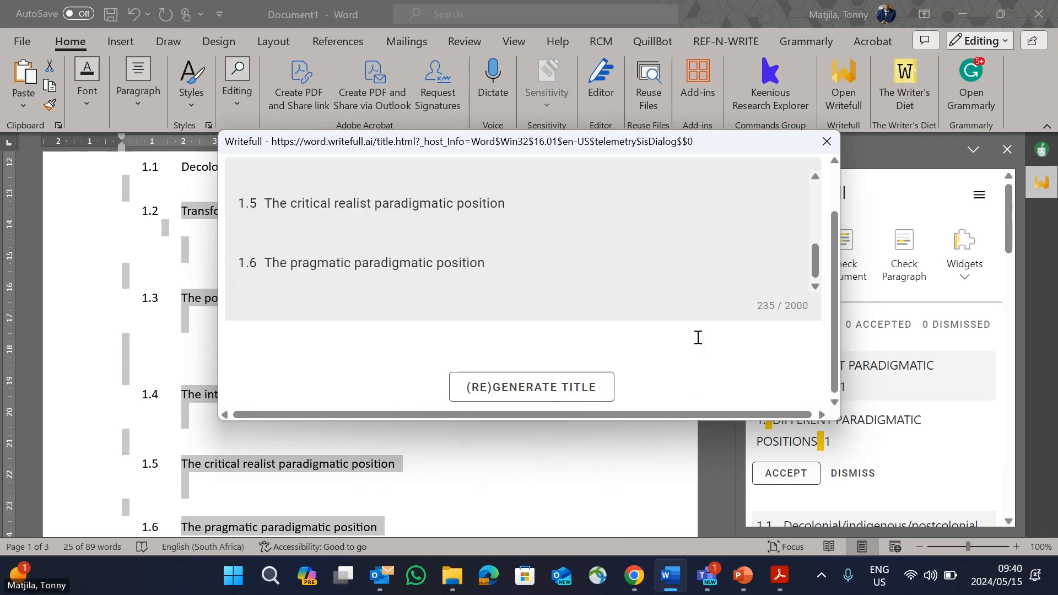
pyautogui.click(574, 386)
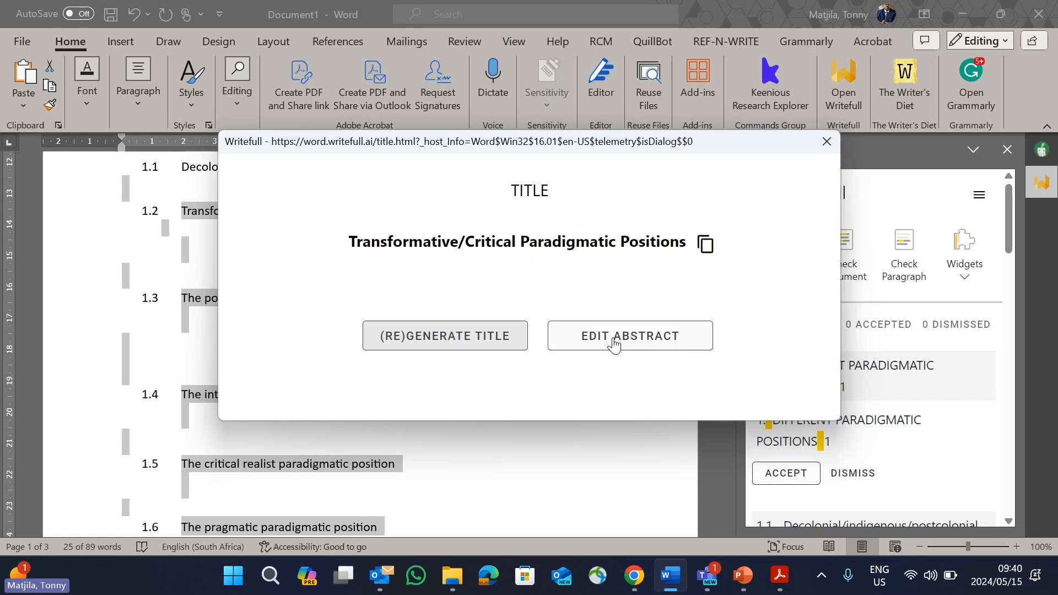
pyautogui.click(827, 141)
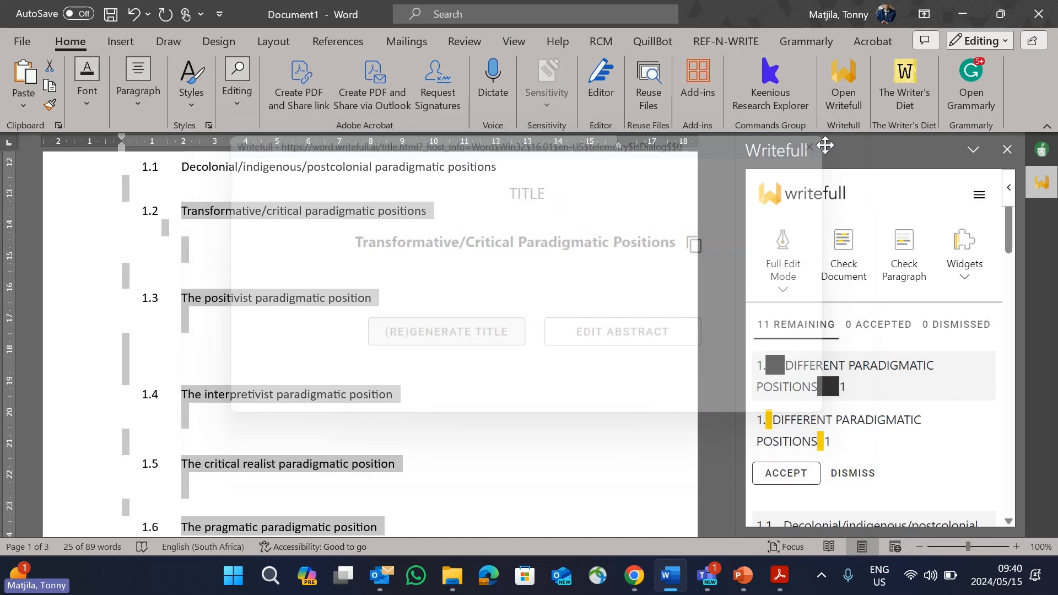
# Step: Open Writefull's Sentence Palette widget and examine the Study aim phrases for the Introduction section
pyautogui.click(974, 279)
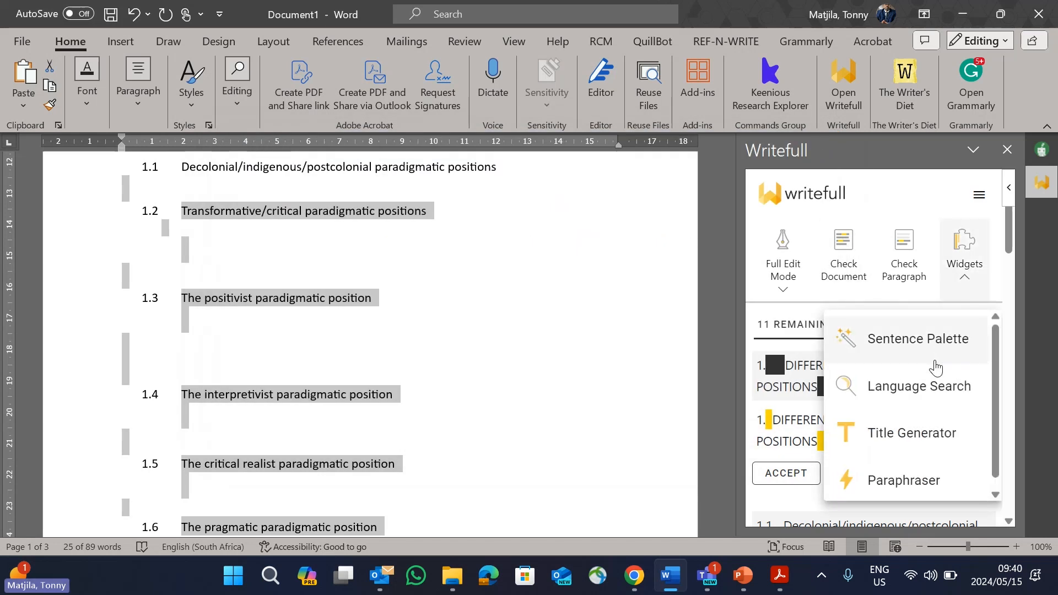
pyautogui.click(910, 339)
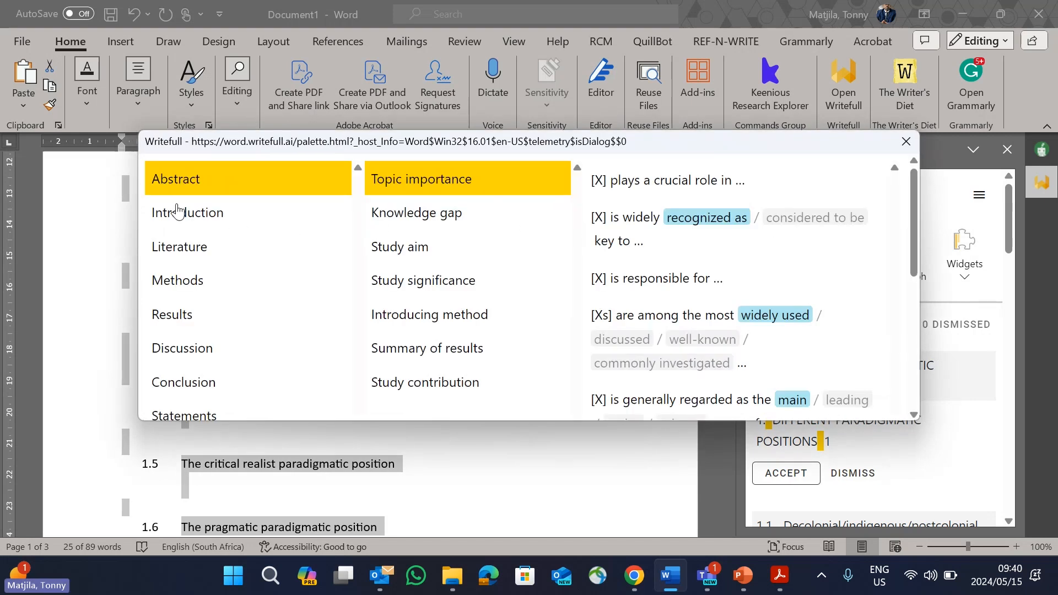
pyautogui.click(190, 218)
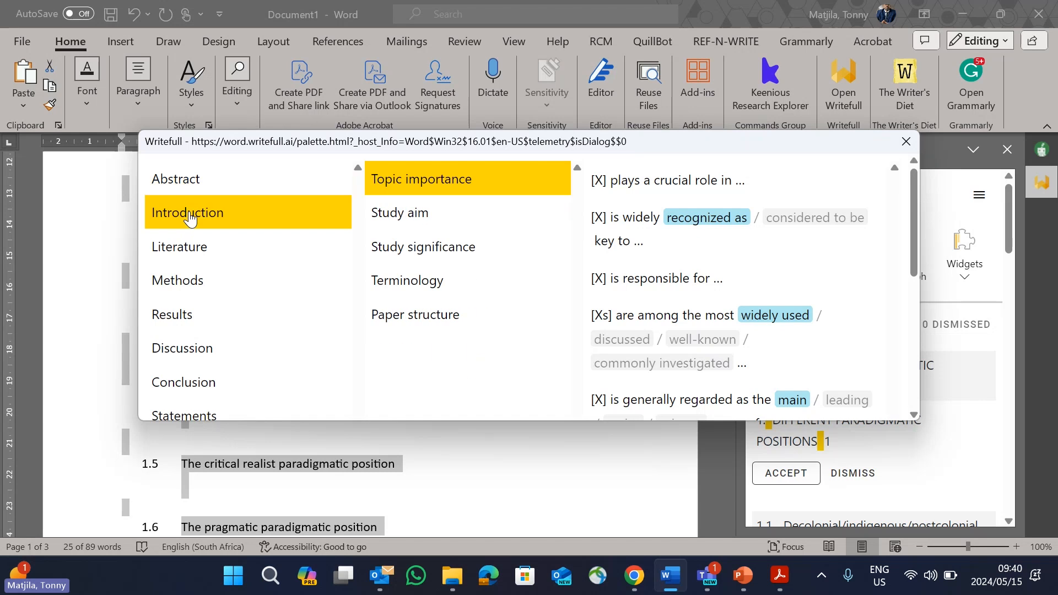
pyautogui.click(417, 221)
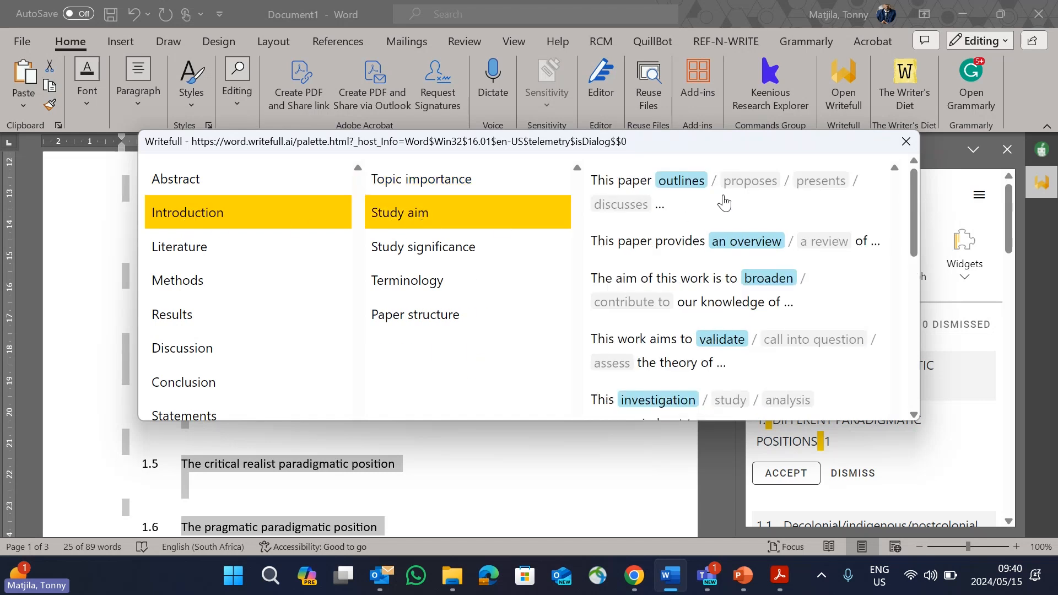
pyautogui.scroll(-2, 735, 249)
pyautogui.scroll(2, 735, 249)
# Step: Show the Sentence Palette's Literature phrases and look through the Knowledge gap category
pyautogui.click(415, 253)
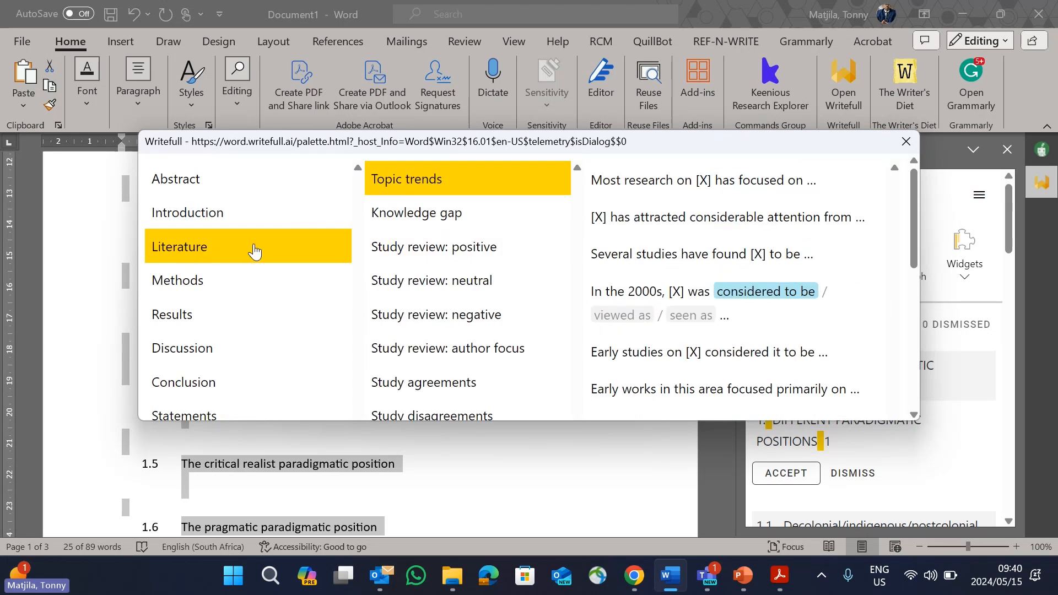
pyautogui.click(435, 216)
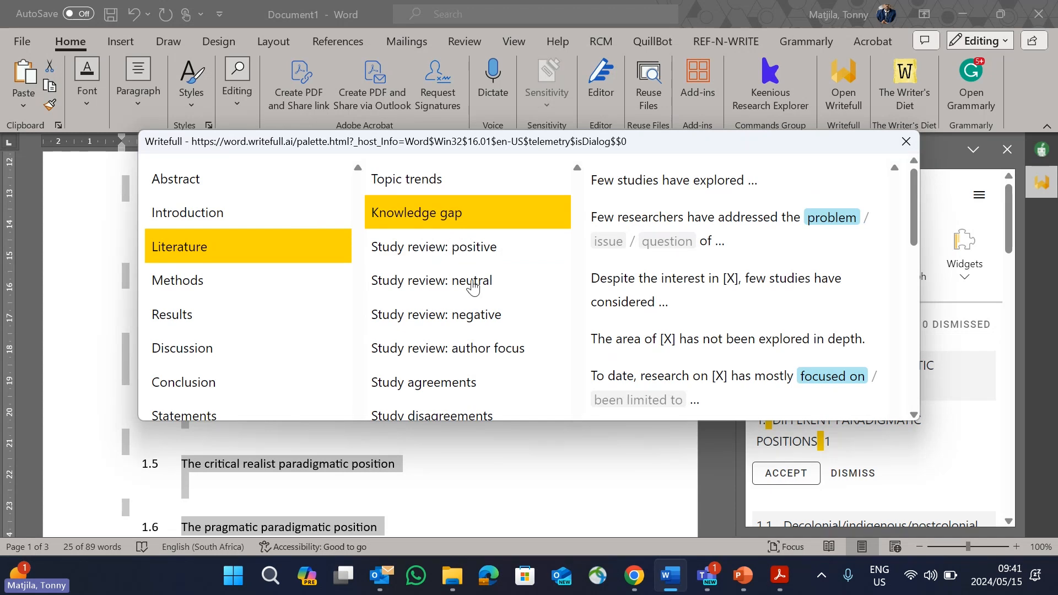
pyautogui.scroll(-2, 473, 329)
pyautogui.scroll(-2, 472, 329)
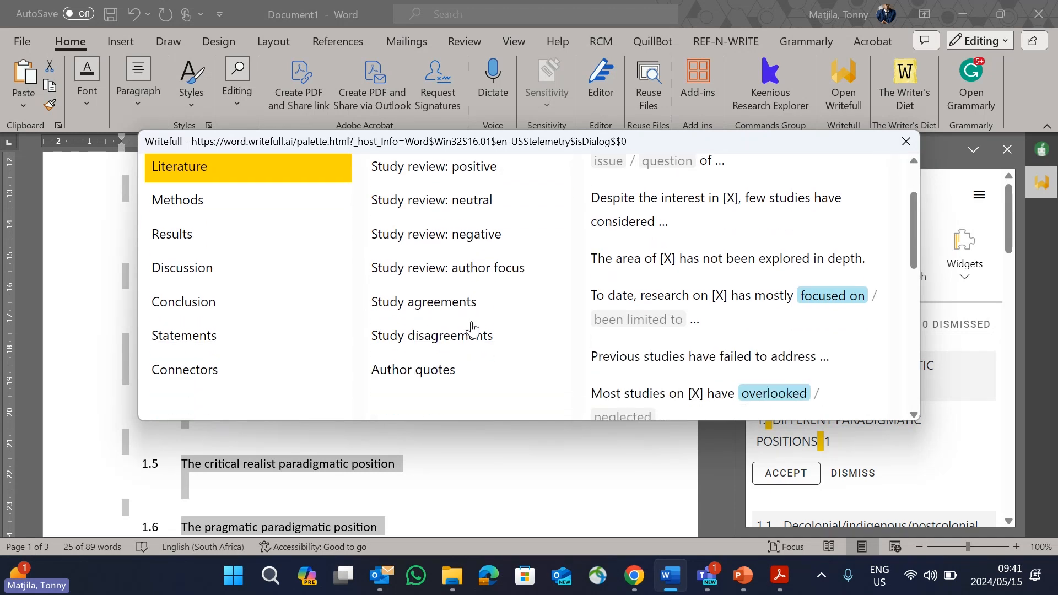
# Step: Examine the full list of Author quotes phrases in the Sentence Palette's Literature section
pyautogui.click(431, 374)
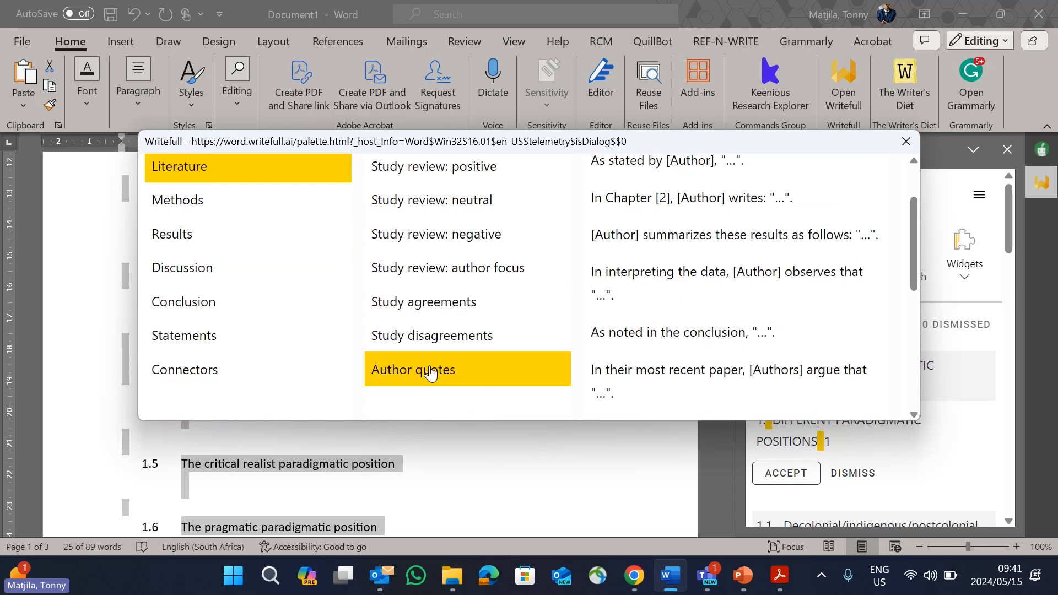
pyautogui.scroll(4, 733, 259)
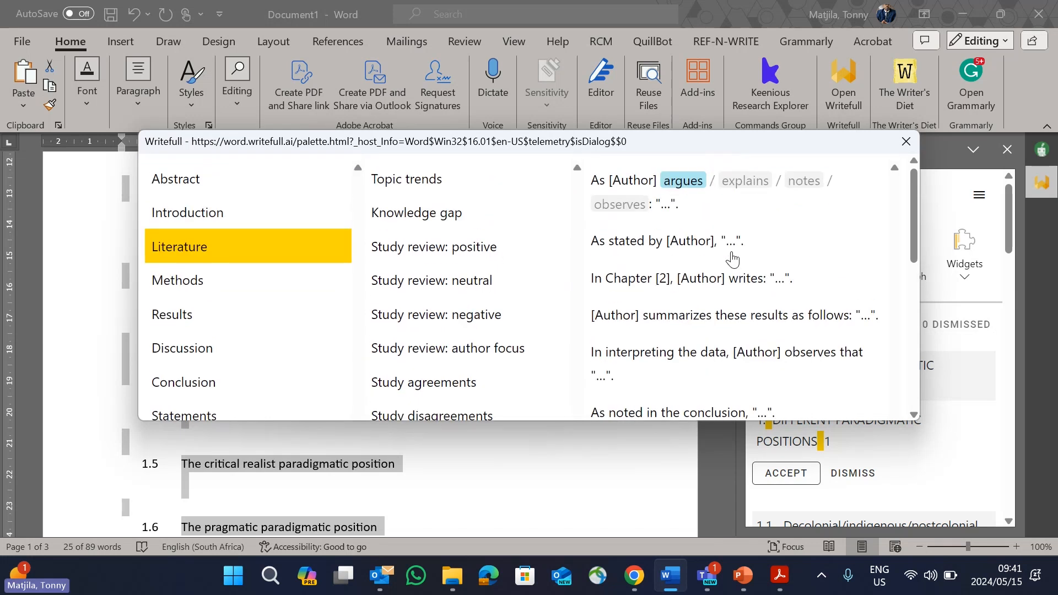
pyautogui.scroll(-4, 732, 259)
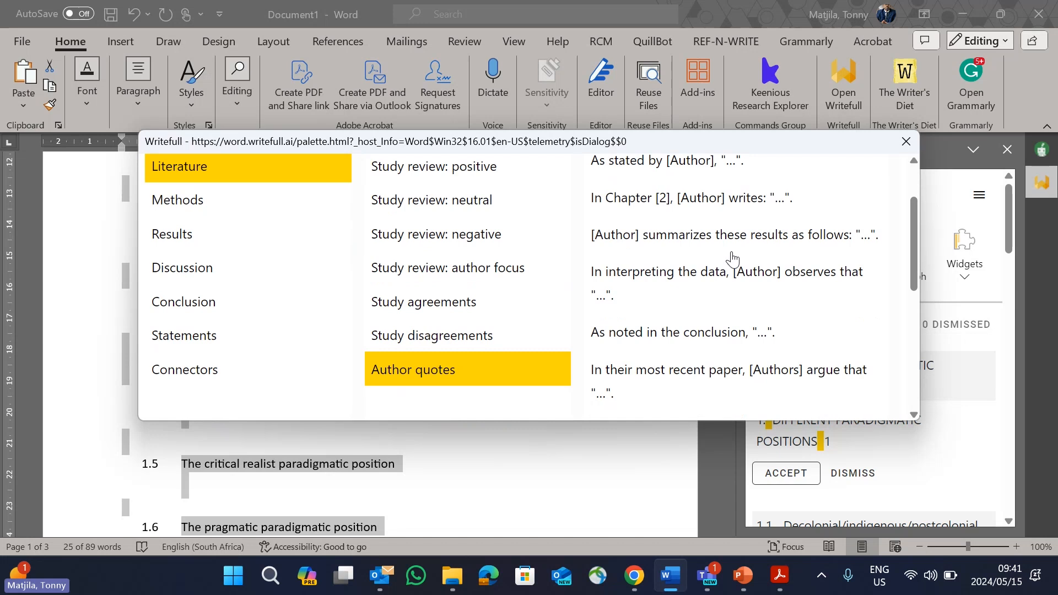
pyautogui.scroll(-2, 733, 259)
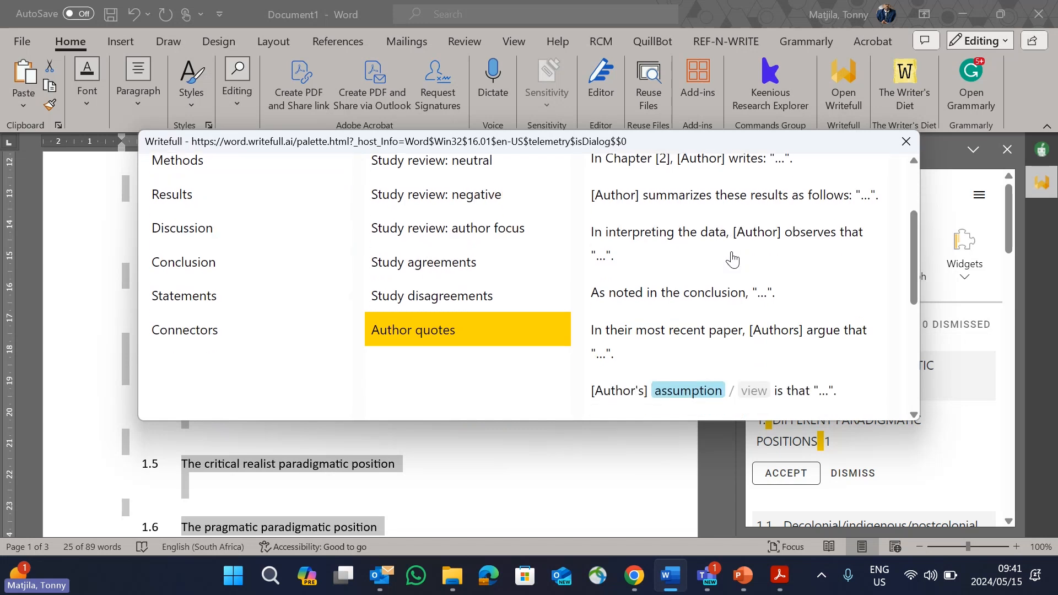
pyautogui.scroll(2, 732, 259)
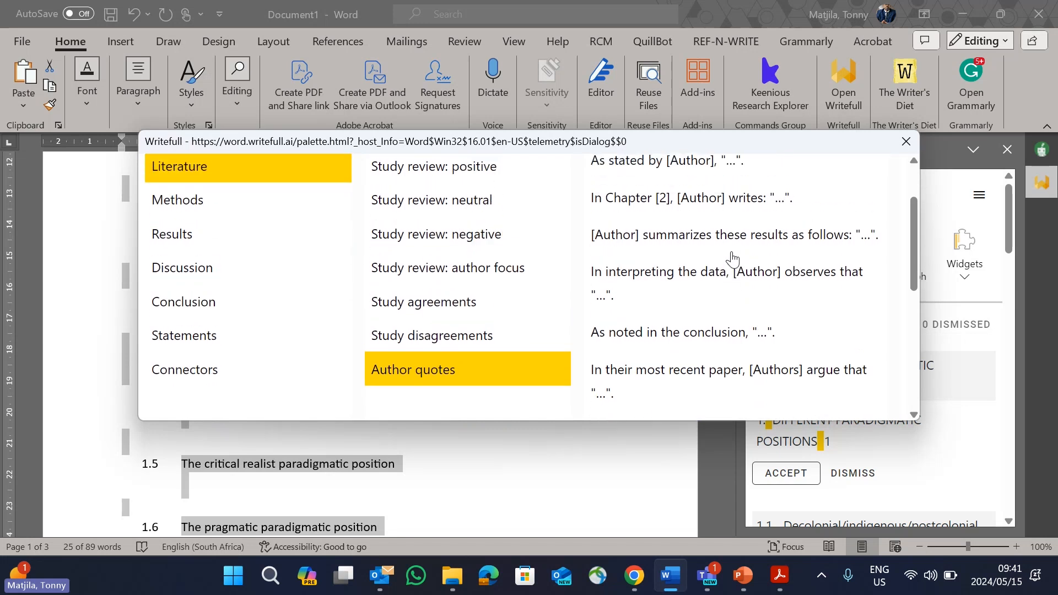
pyautogui.scroll(4, 660, 310)
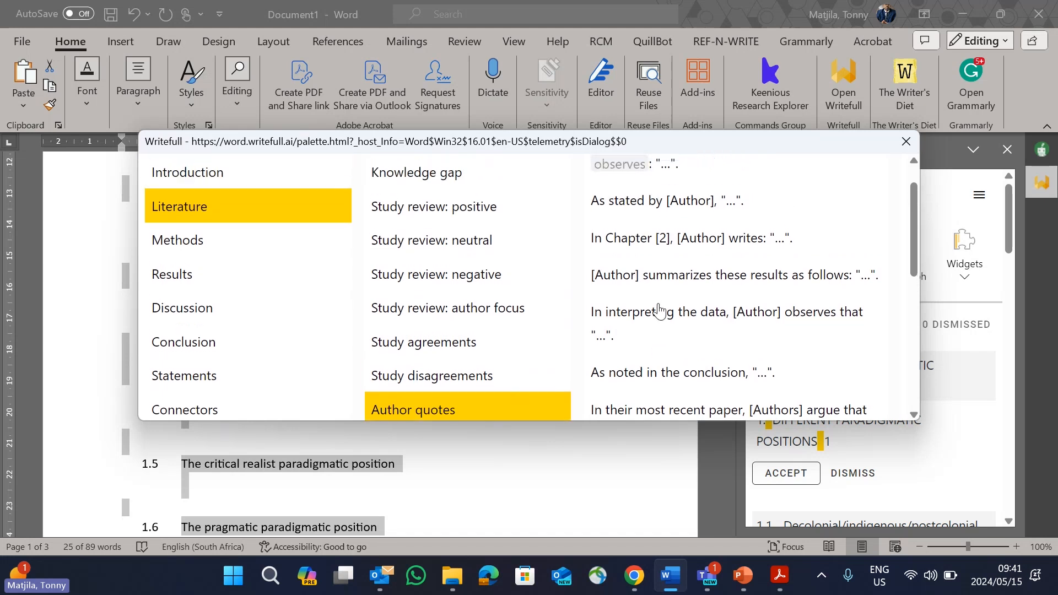
pyautogui.scroll(-10, 660, 308)
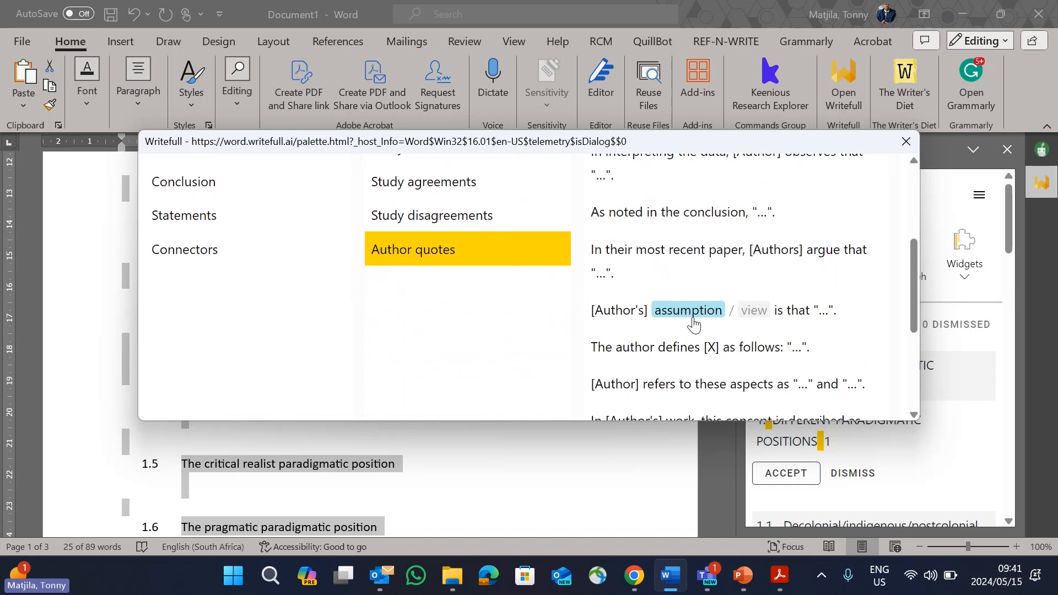
pyautogui.scroll(-3, 666, 347)
pyautogui.scroll(-5, 665, 346)
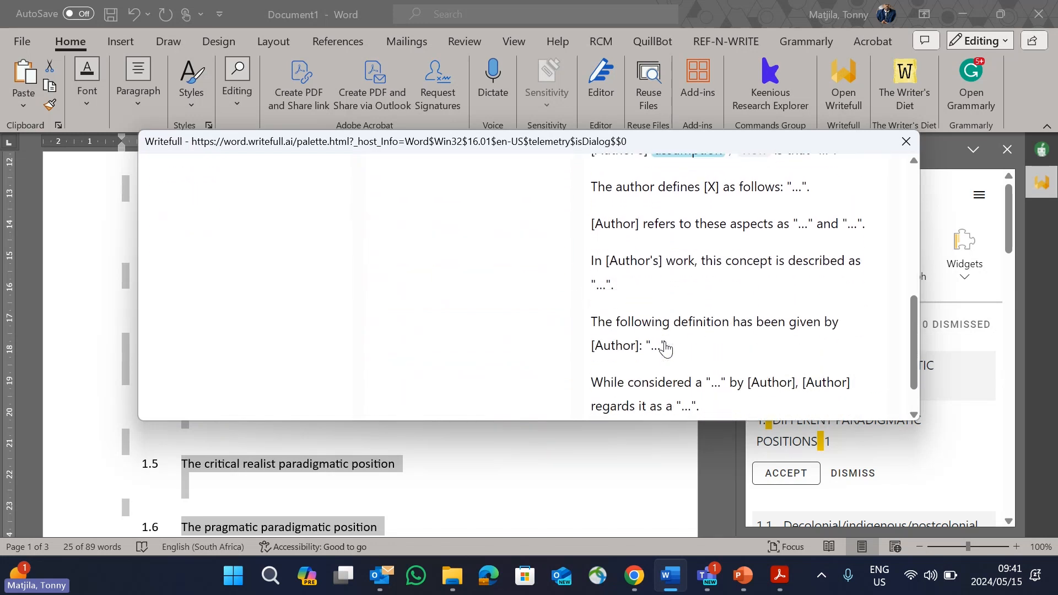
pyautogui.scroll(13, 683, 306)
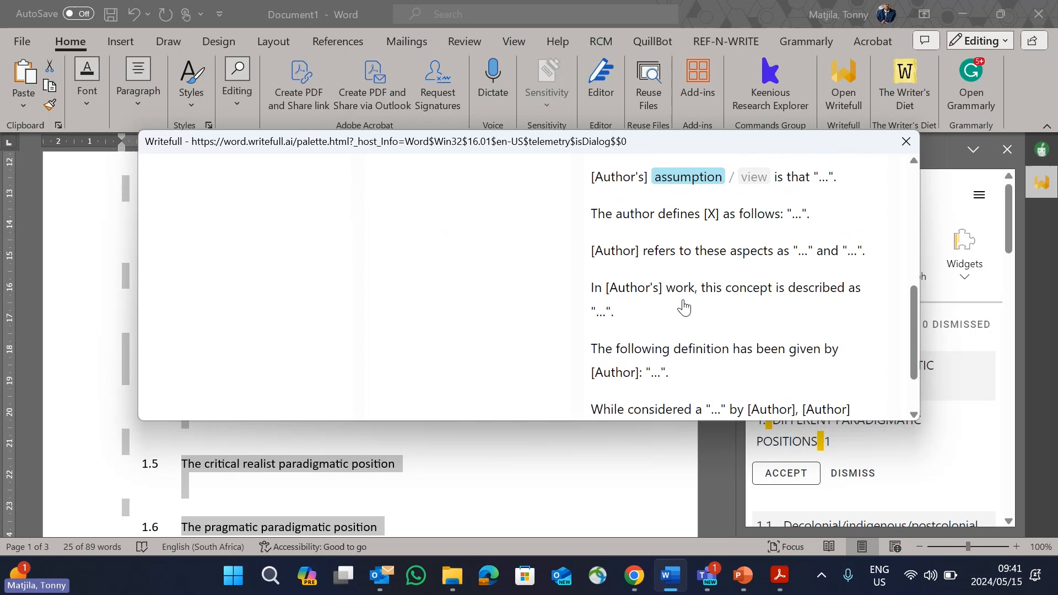
pyautogui.scroll(2, 684, 307)
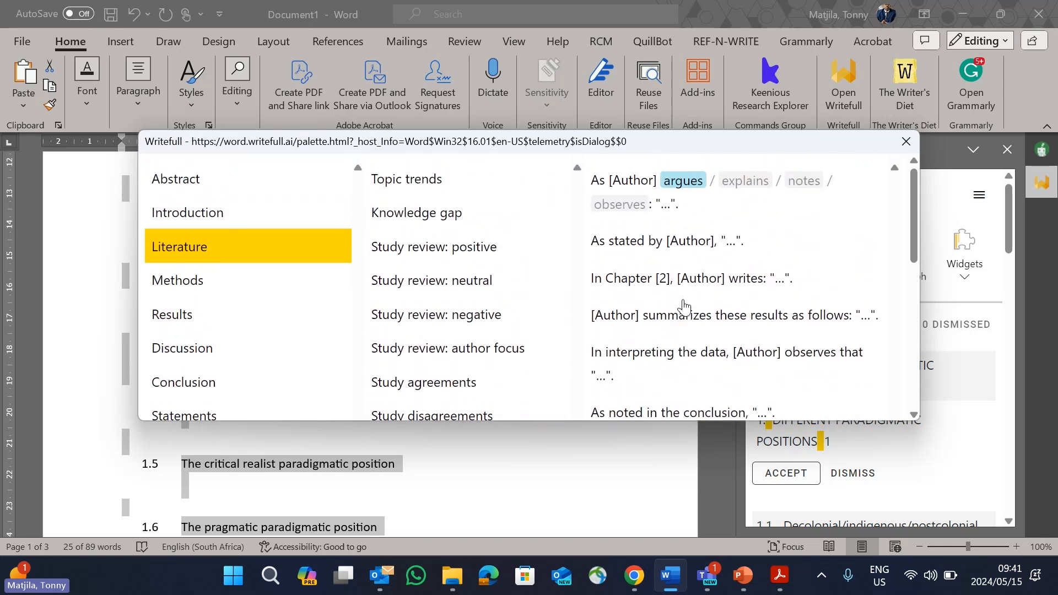
pyautogui.scroll(-6, 684, 306)
pyautogui.scroll(4, 683, 306)
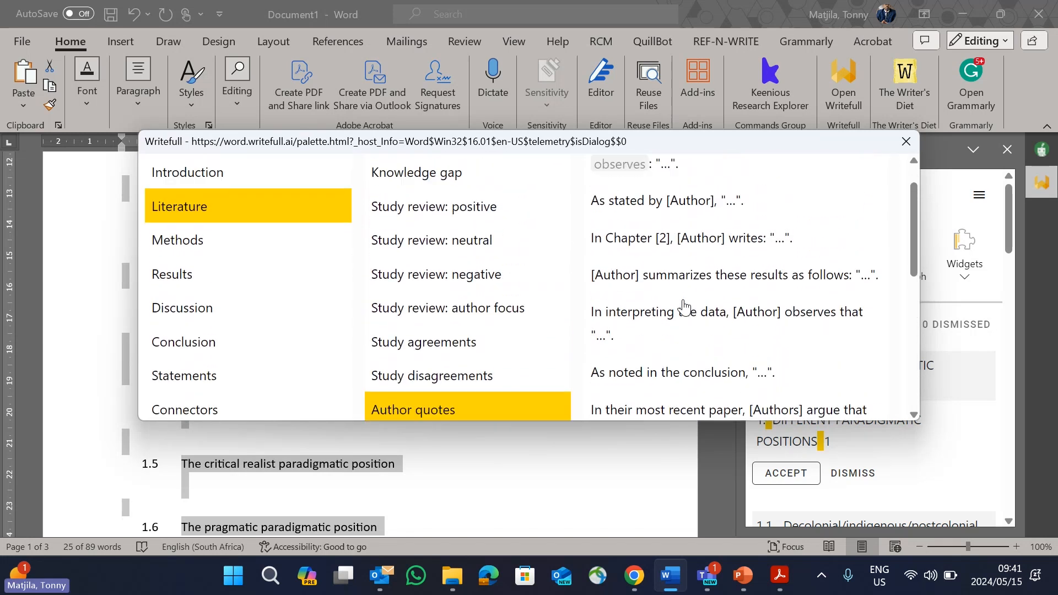
pyautogui.scroll(-2, 682, 304)
pyautogui.scroll(1, 682, 305)
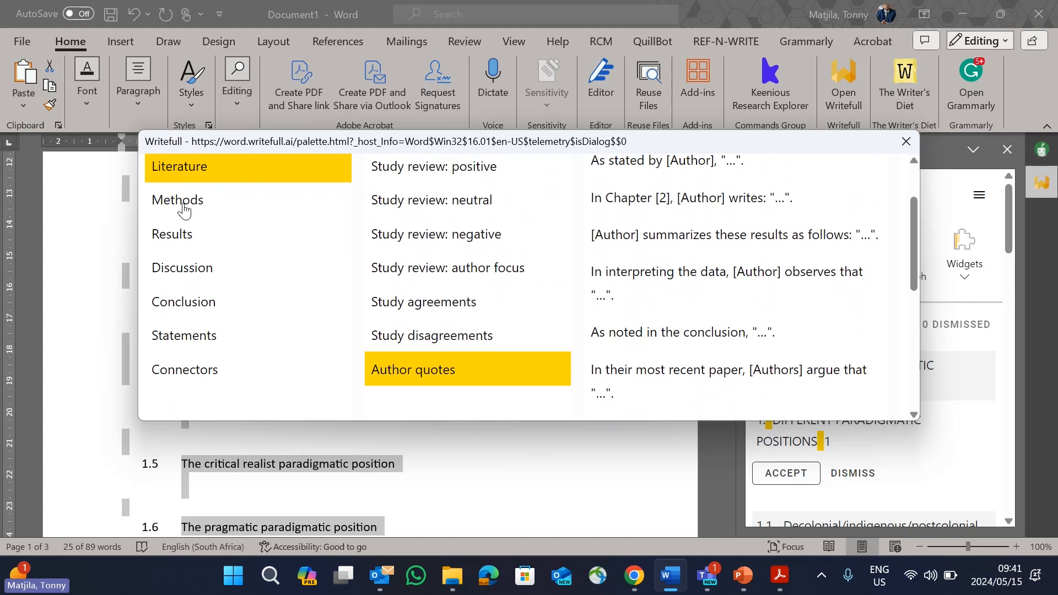
# Step: View the Sentence Palette's phrases for the Methods, Results and Discussion sections
pyautogui.click(184, 208)
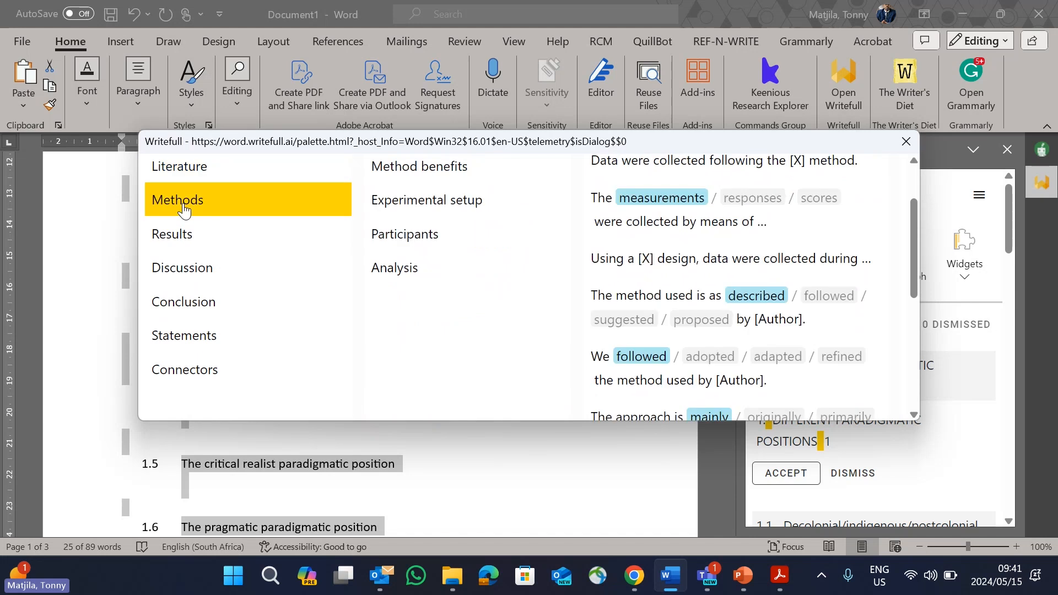
pyautogui.click(183, 236)
pyautogui.click(194, 275)
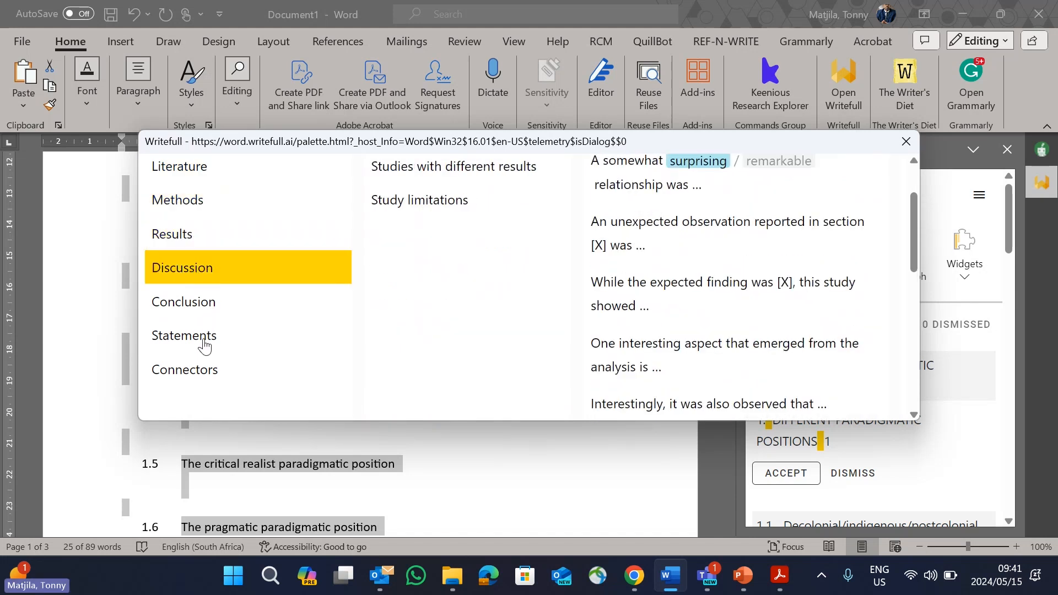
# Step: View the Connectors phrases from Cause and effect through Conclusion, close the Sentence Palette and switch to the PowerPoint presentation
pyautogui.click(204, 375)
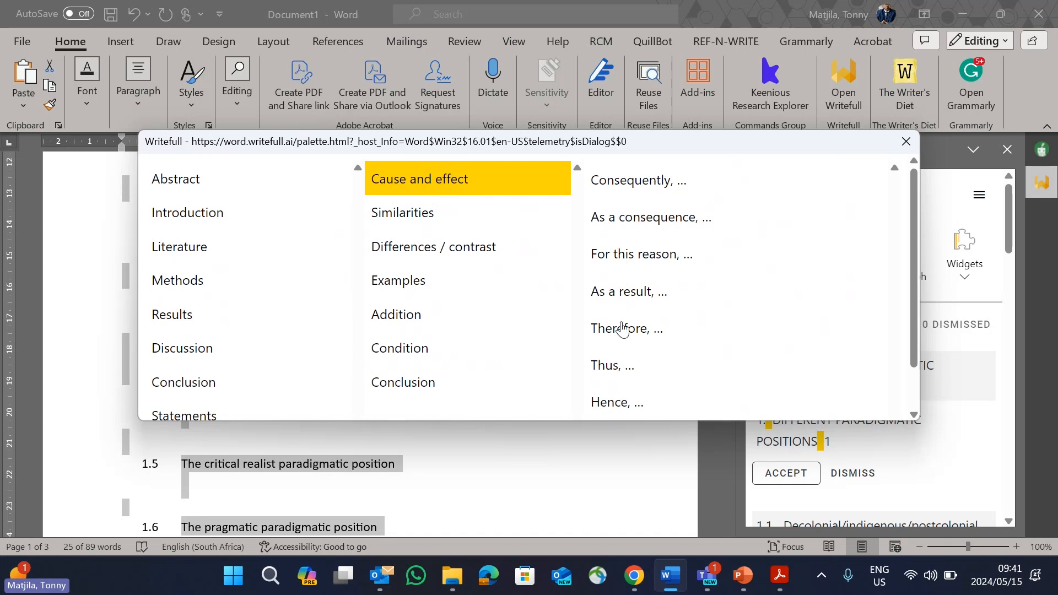
pyautogui.click(416, 220)
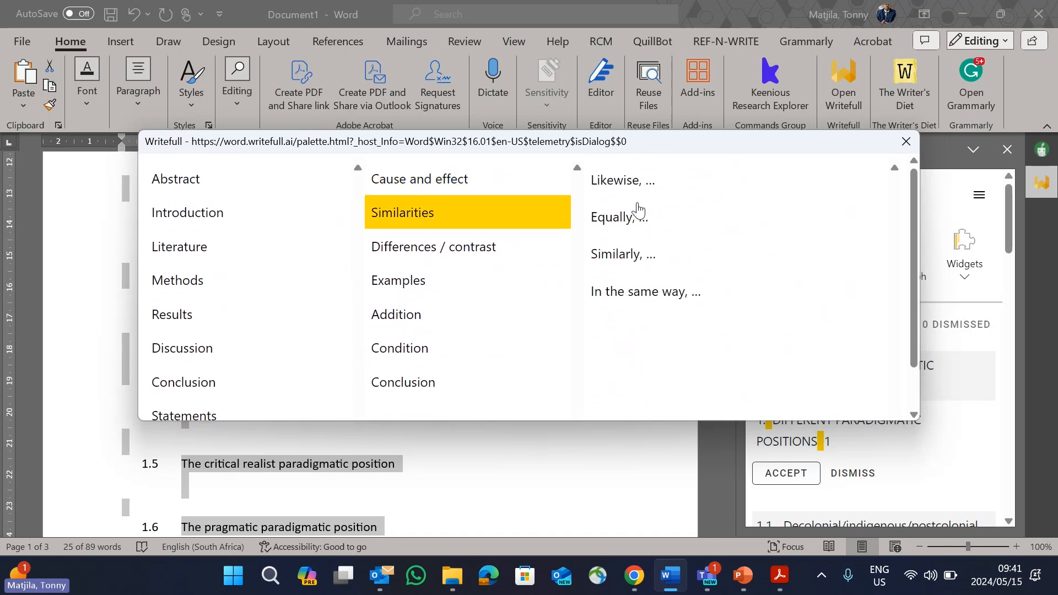
pyautogui.click(419, 249)
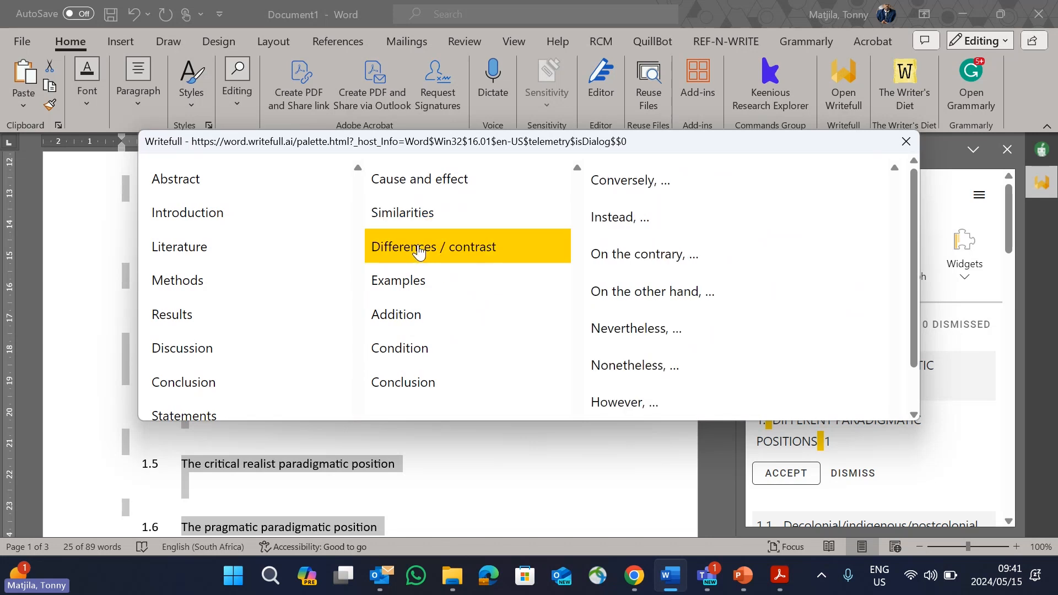
pyautogui.click(410, 283)
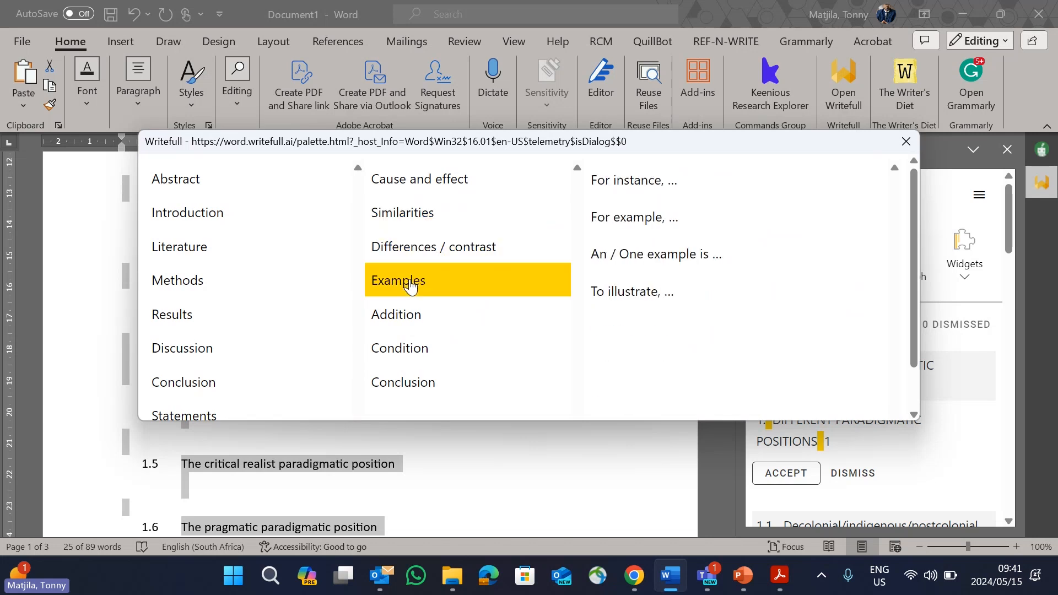
pyautogui.click(408, 315)
pyautogui.click(406, 348)
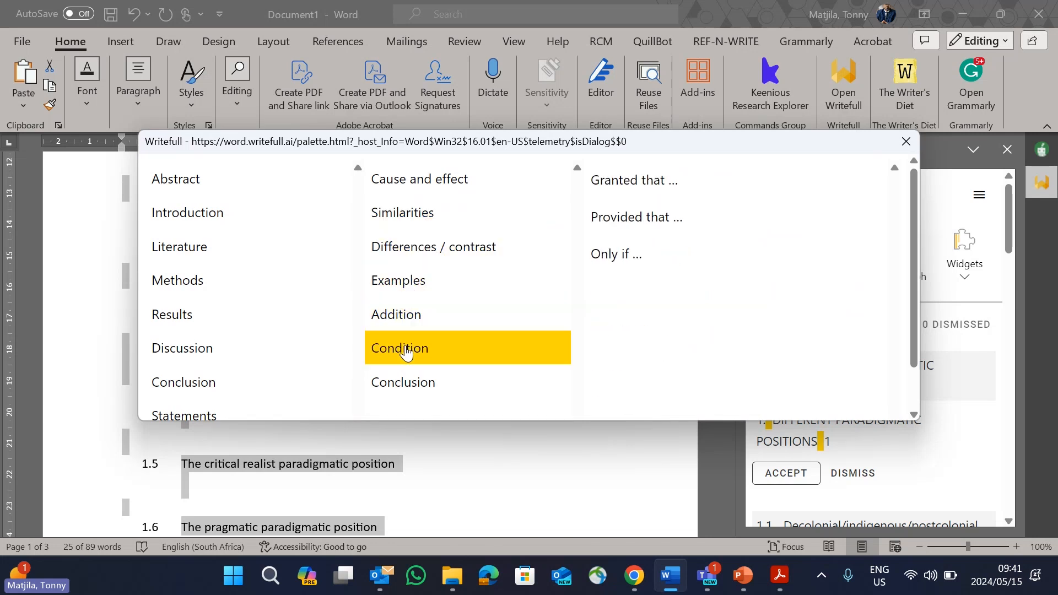
pyautogui.click(413, 382)
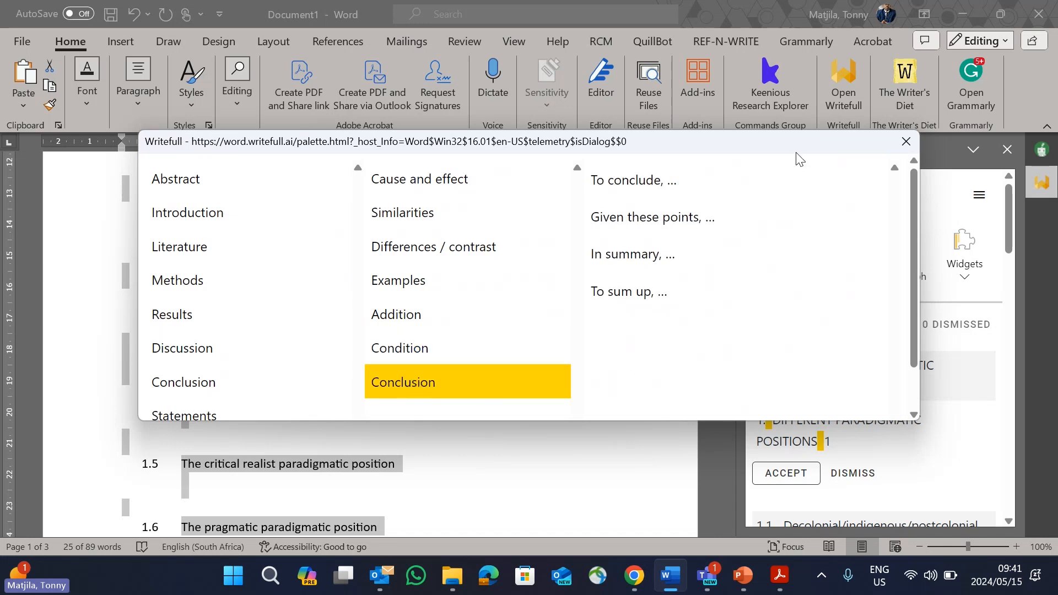
pyautogui.click(907, 142)
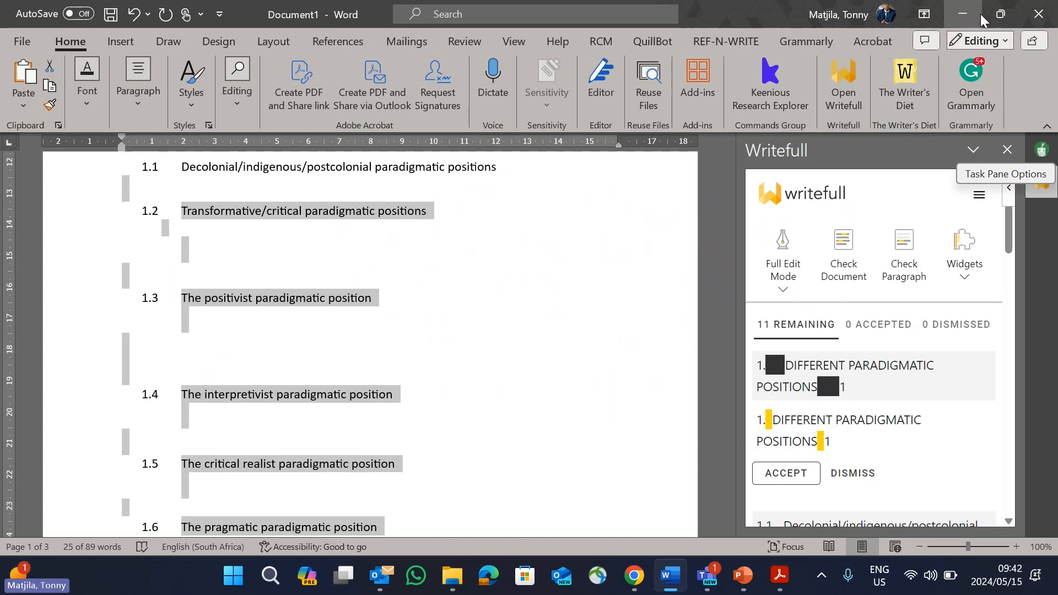
pyautogui.click(963, 14)
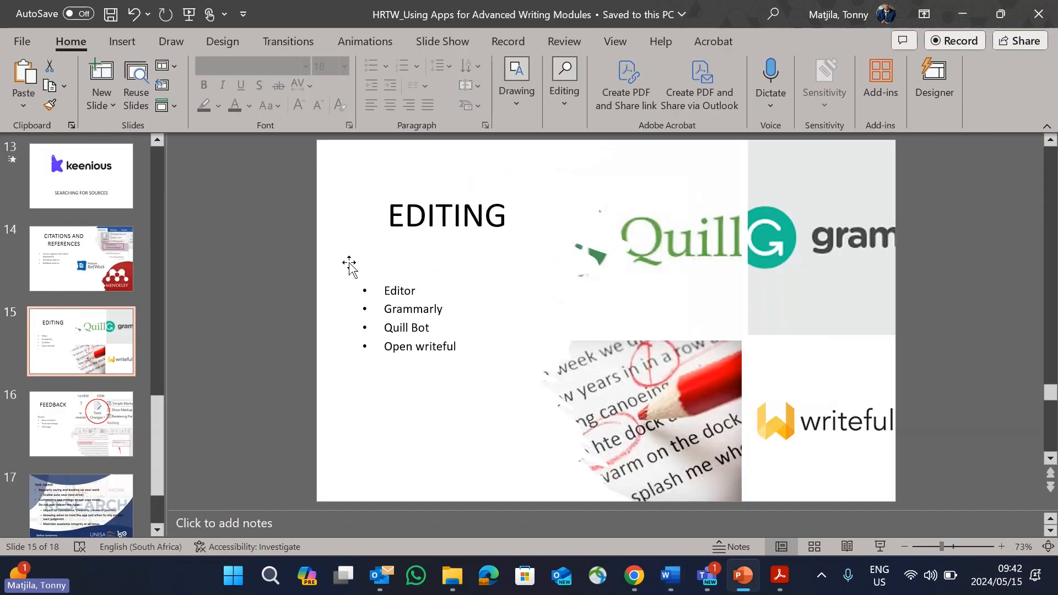
# Step: Show the Feedback slide full screen and end the slide show
pyautogui.click(102, 417)
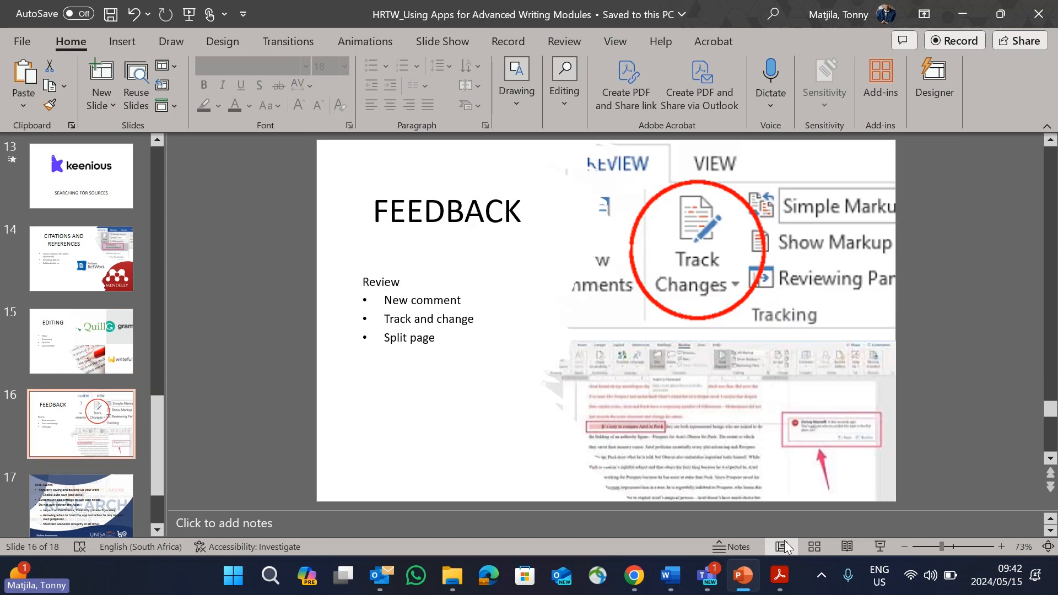
pyautogui.click(880, 546)
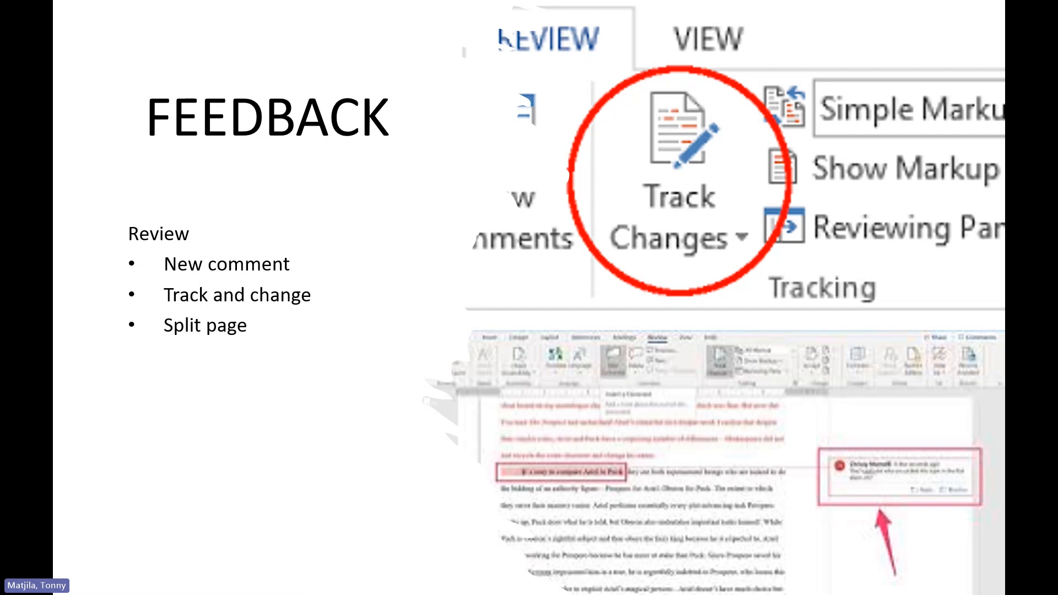
pyautogui.press('Escape')
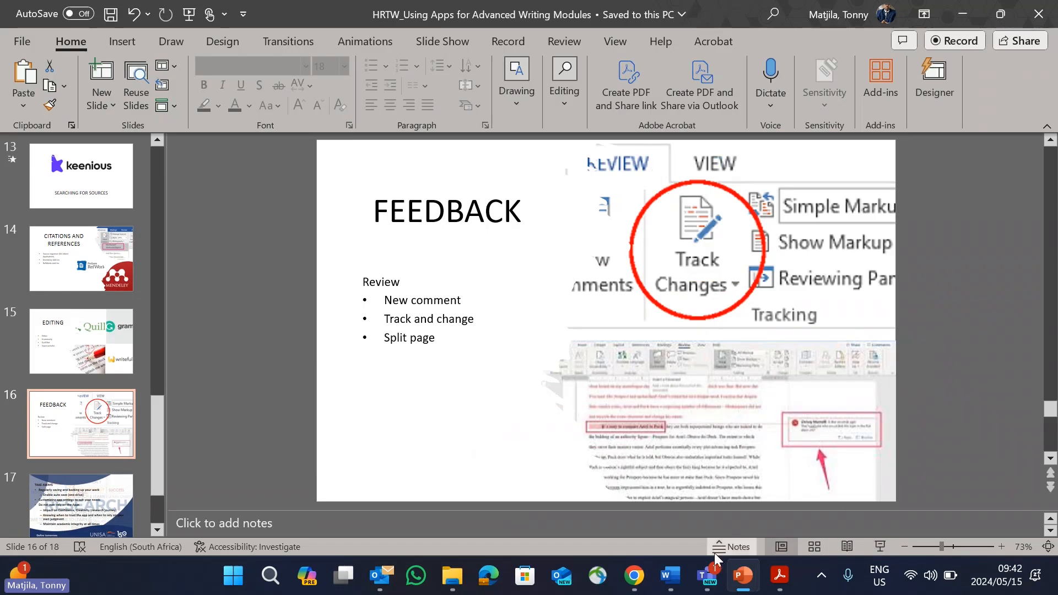
# Step: Switch to the Word document and close the Writefull and Quillbot panes
pyautogui.click(672, 587)
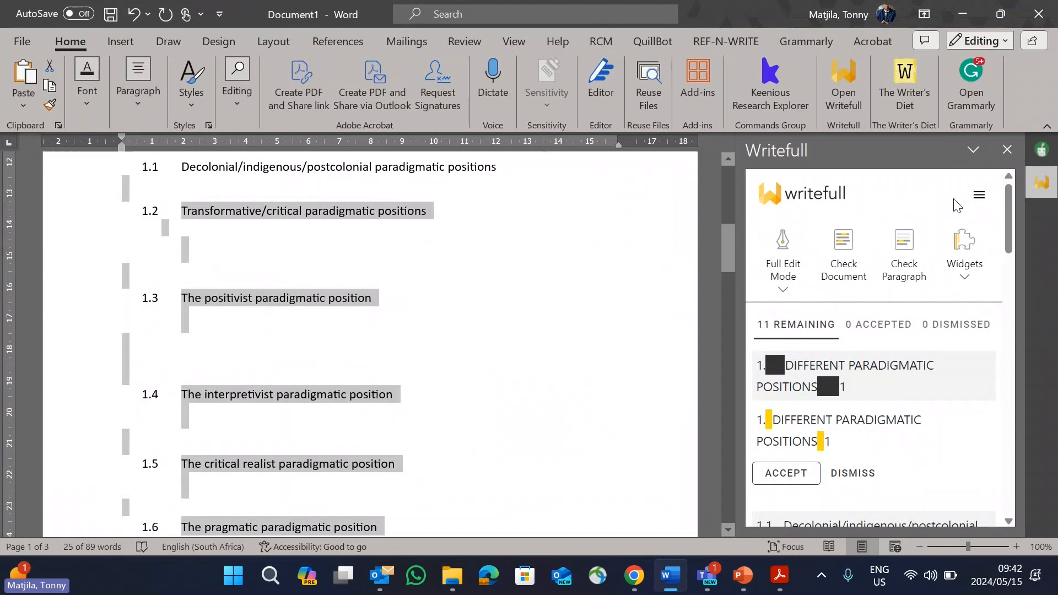
pyautogui.click(1008, 150)
pyautogui.scroll(4, 597, 248)
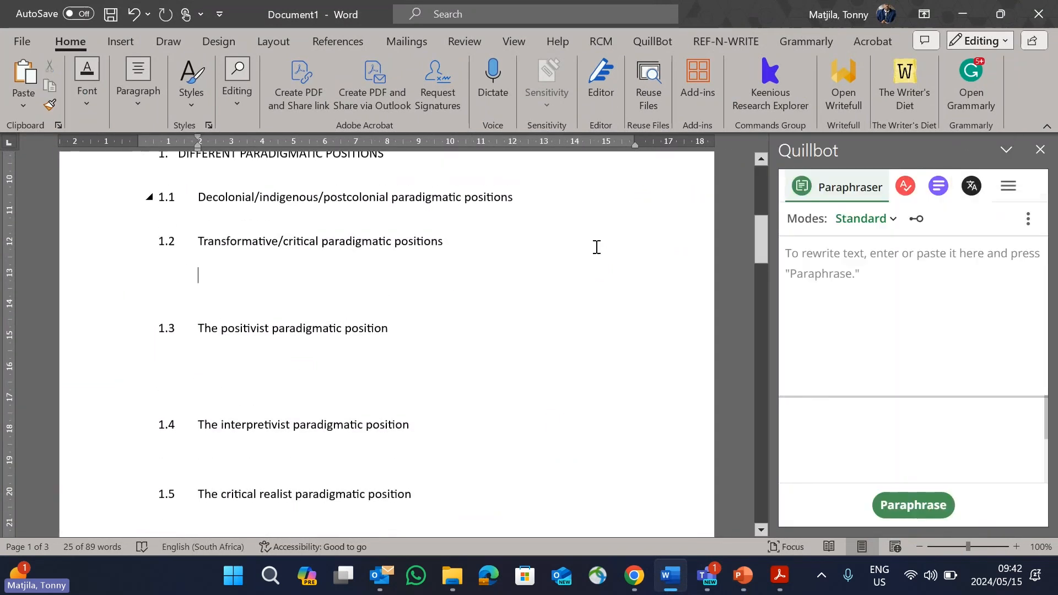
pyautogui.click(1041, 150)
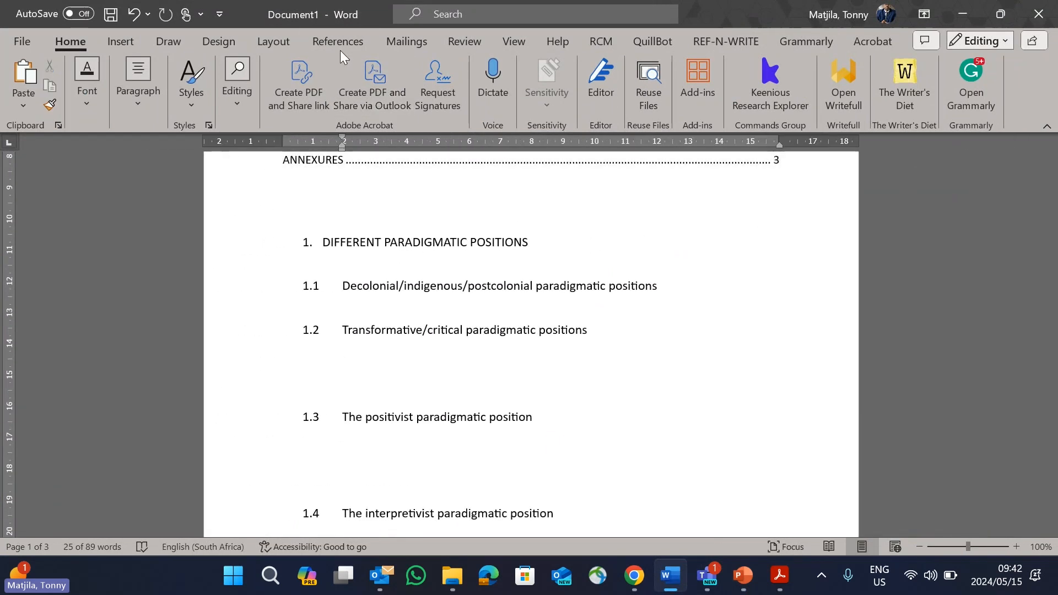
pyautogui.click(339, 44)
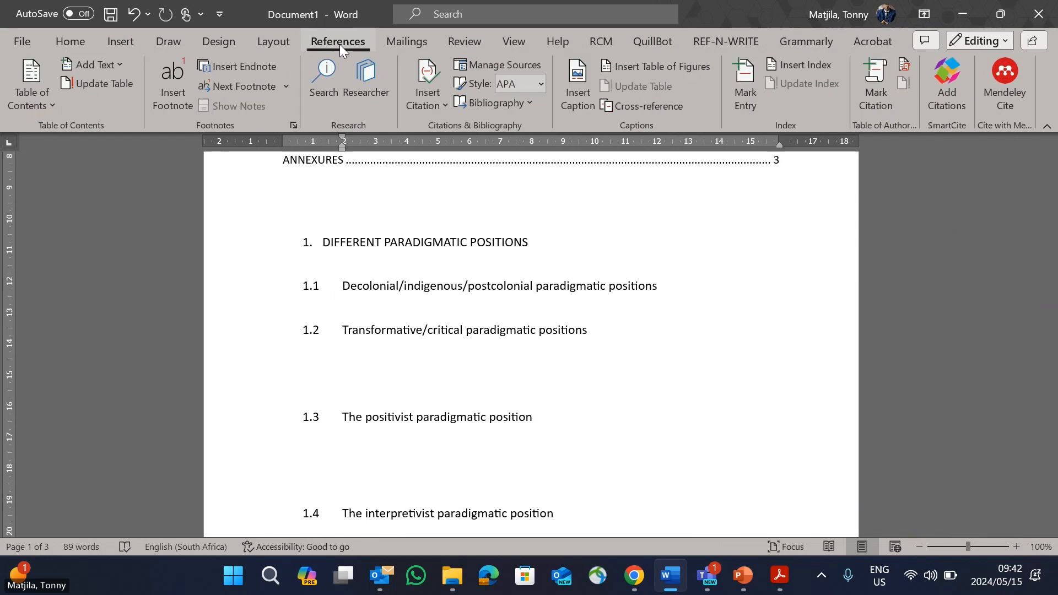
pyautogui.click(86, 45)
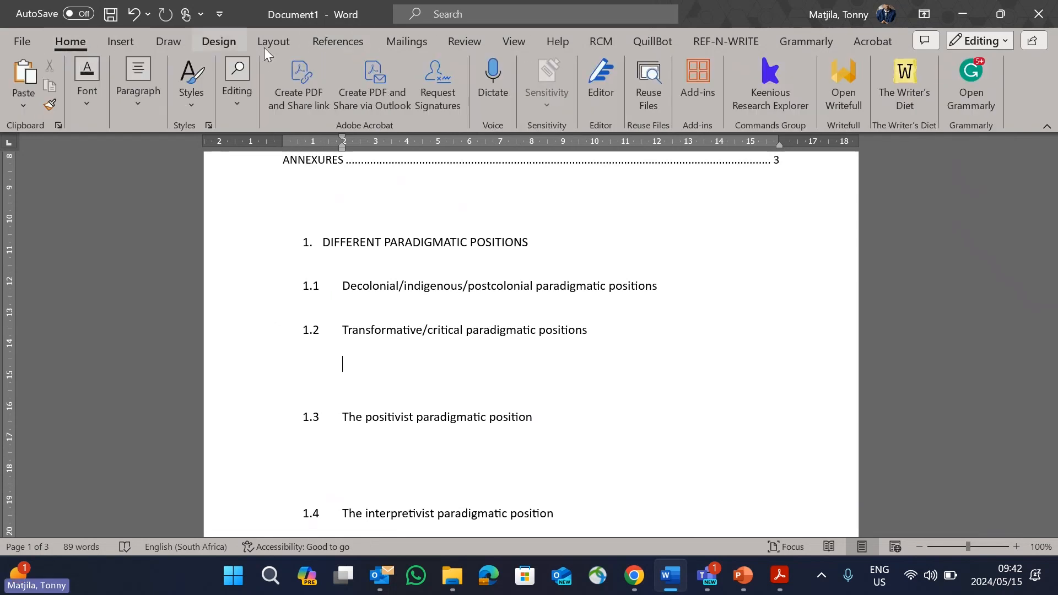
pyautogui.click(337, 42)
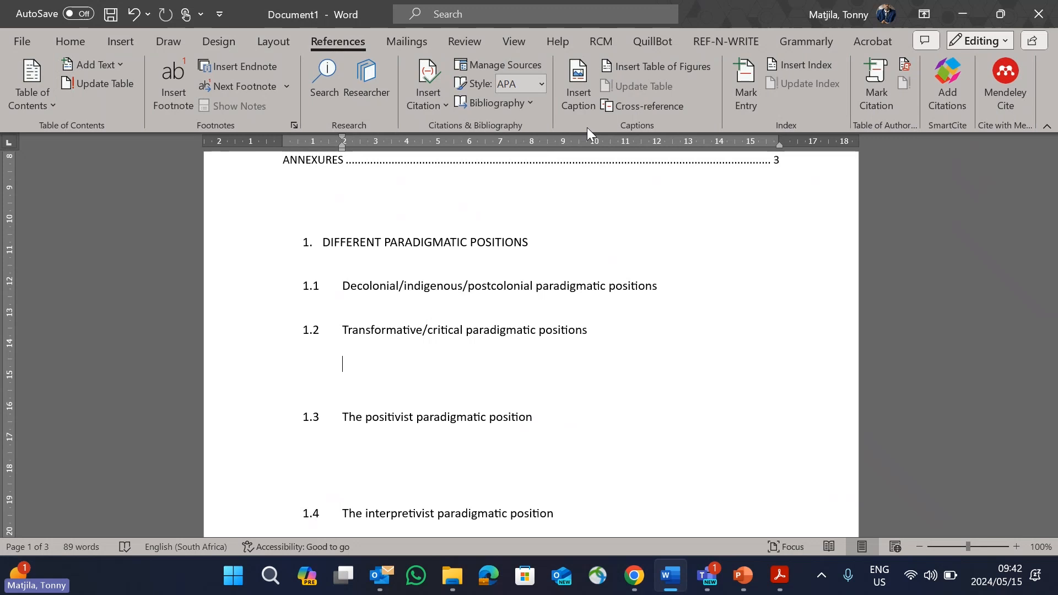
# Step: Turn on Track Changes and enter the sample line "ppppppppp" under heading 1.2, Transformative/critical paradigmatic positions, followed by a new paragraph
pyautogui.click(471, 42)
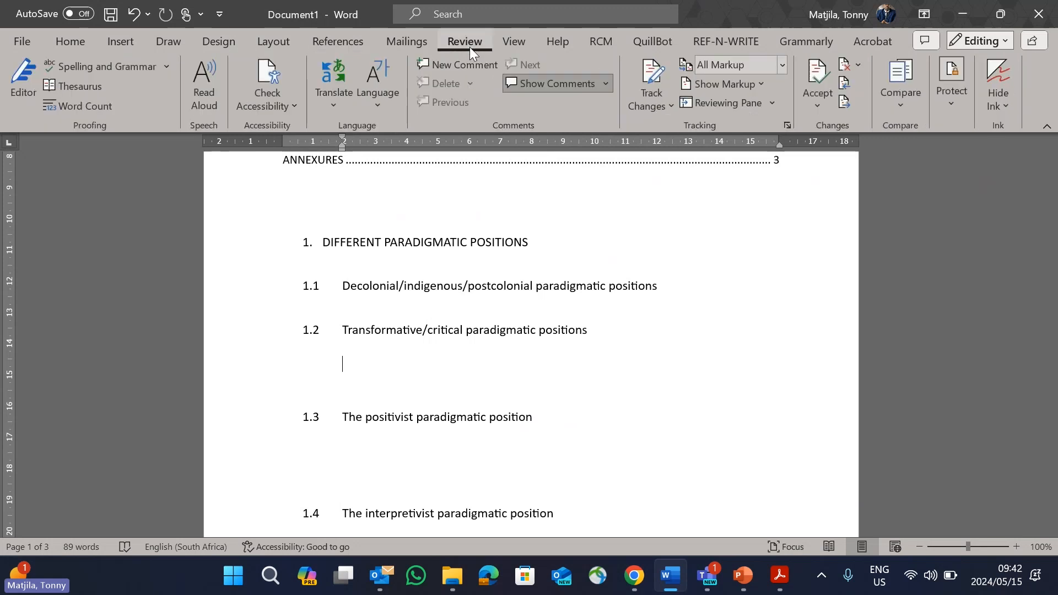
pyautogui.click(660, 77)
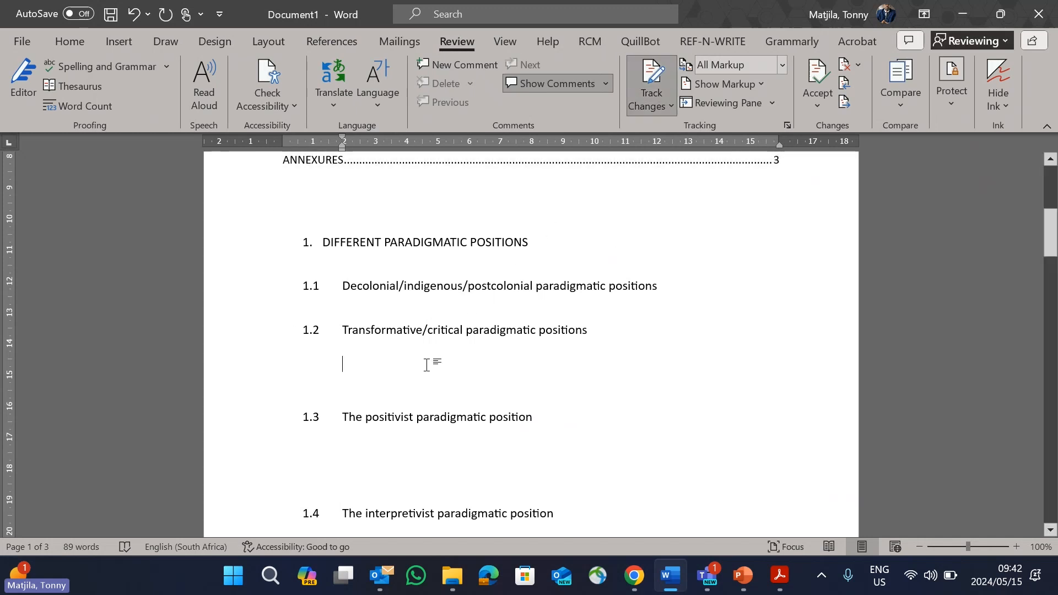
pyautogui.write('ppppppppp')
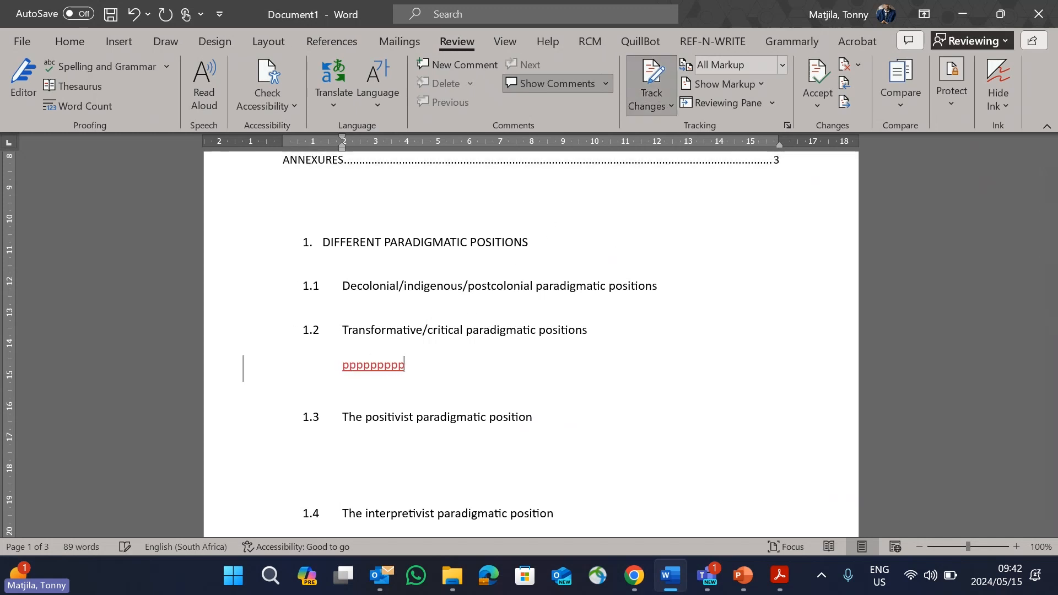
pyautogui.press('Return')
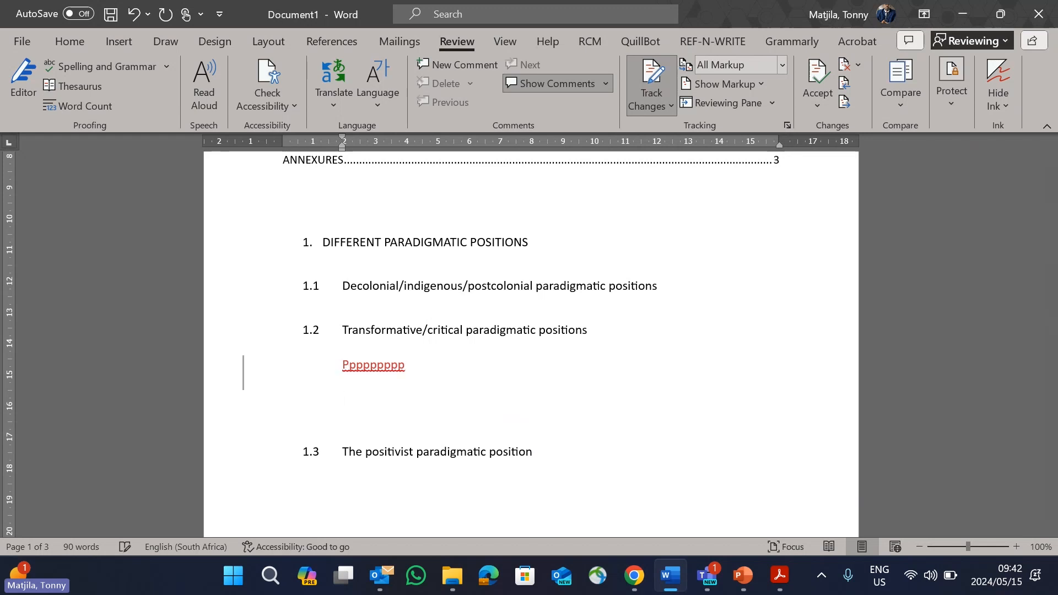
# Step: Add and post the comment "Do to 123" on the tracked sample text under heading 1.2
pyautogui.click(450, 68)
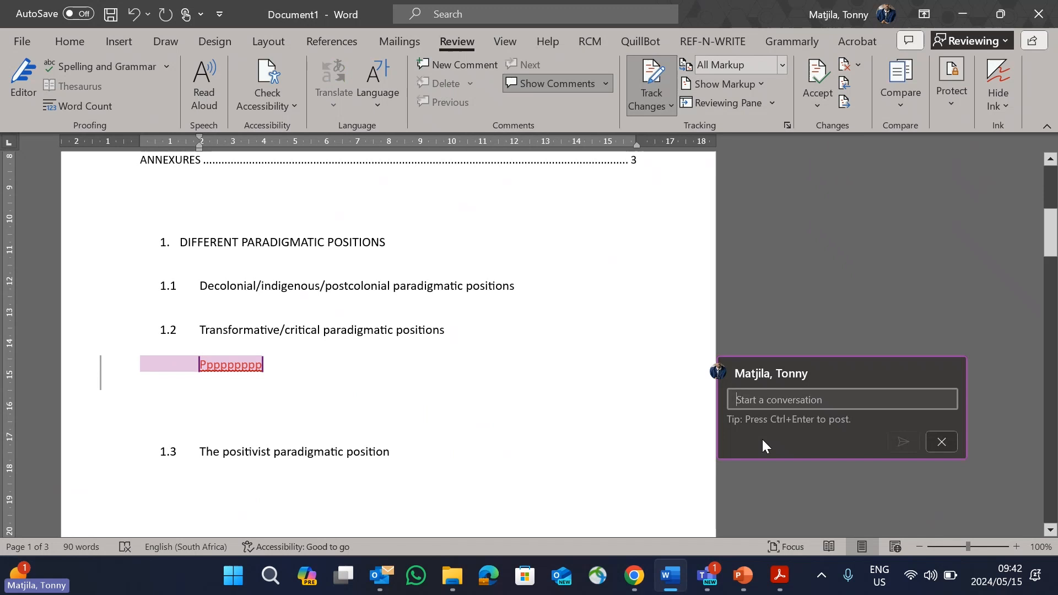
pyautogui.write('Do t')
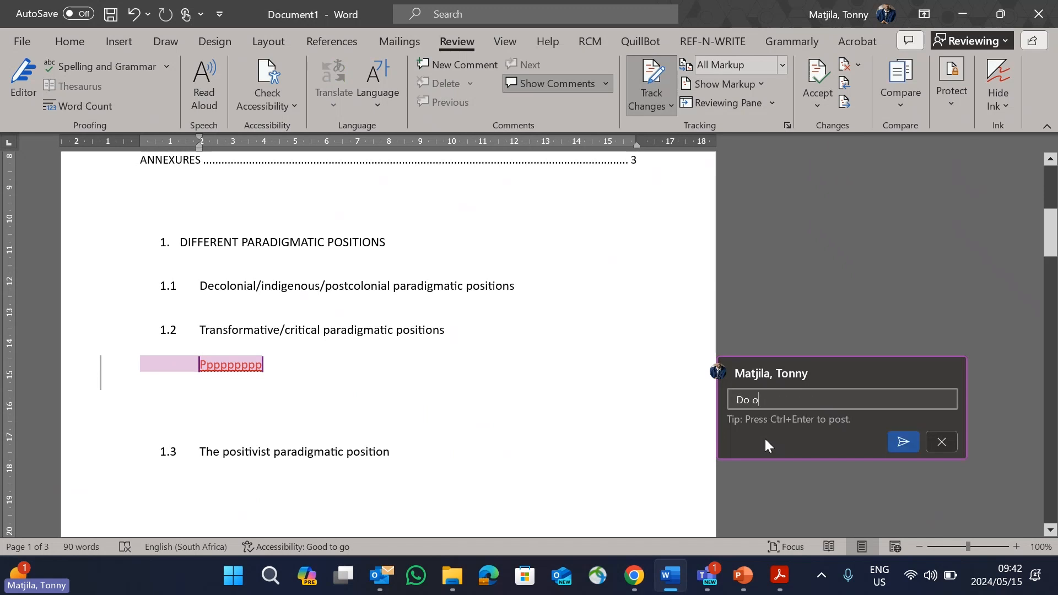
pyautogui.write('o')
pyautogui.press('BackSpace')
pyautogui.write('to 123')
pyautogui.click(895, 442)
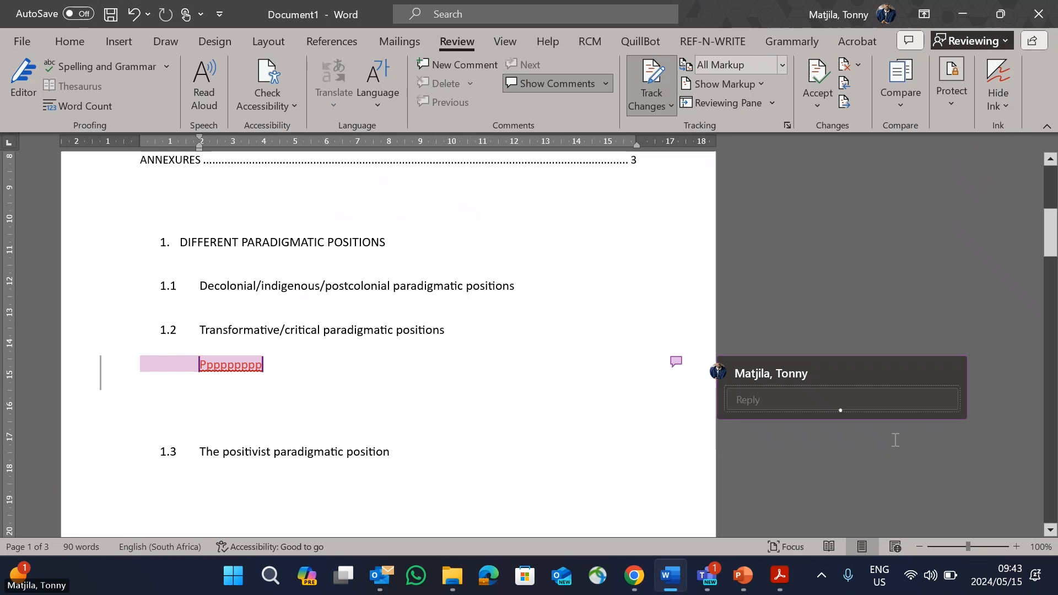
# Step: Post the reply "Explain how" to the comment on the sample text
pyautogui.scroll(-3, 444, 425)
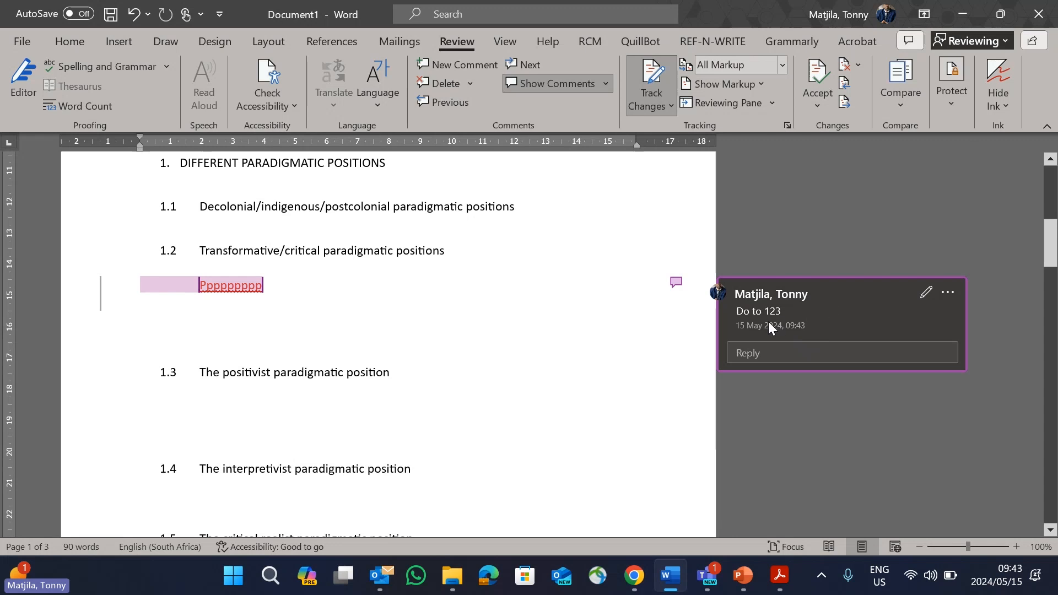
pyautogui.click(769, 356)
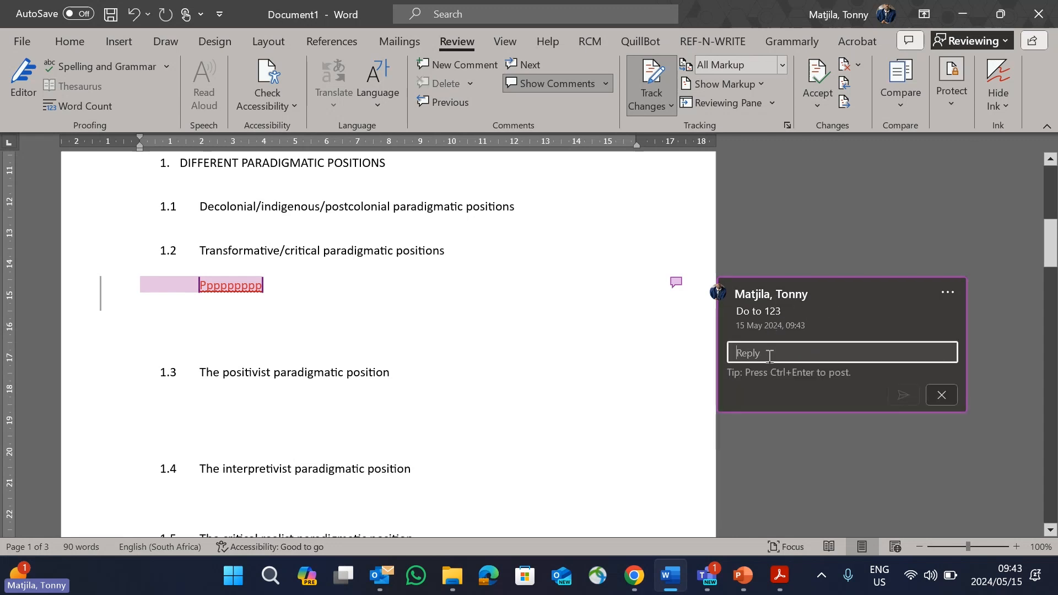
pyautogui.write('Explain how')
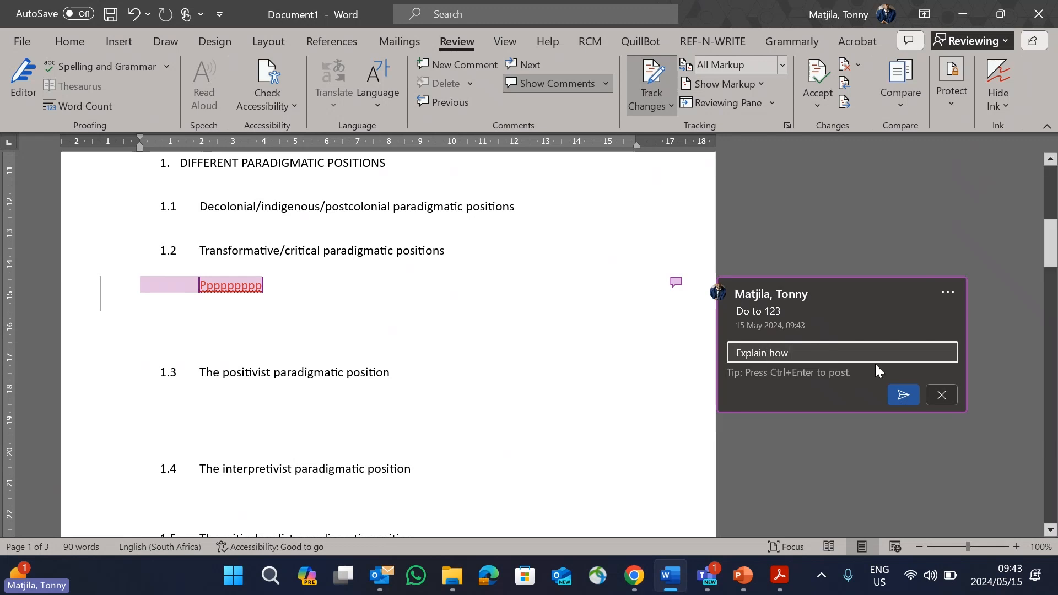
pyautogui.click(907, 397)
# Step: View the accept and reject options for the tracked sample text under heading 1.2 without applying any
pyautogui.scroll(1, 439, 345)
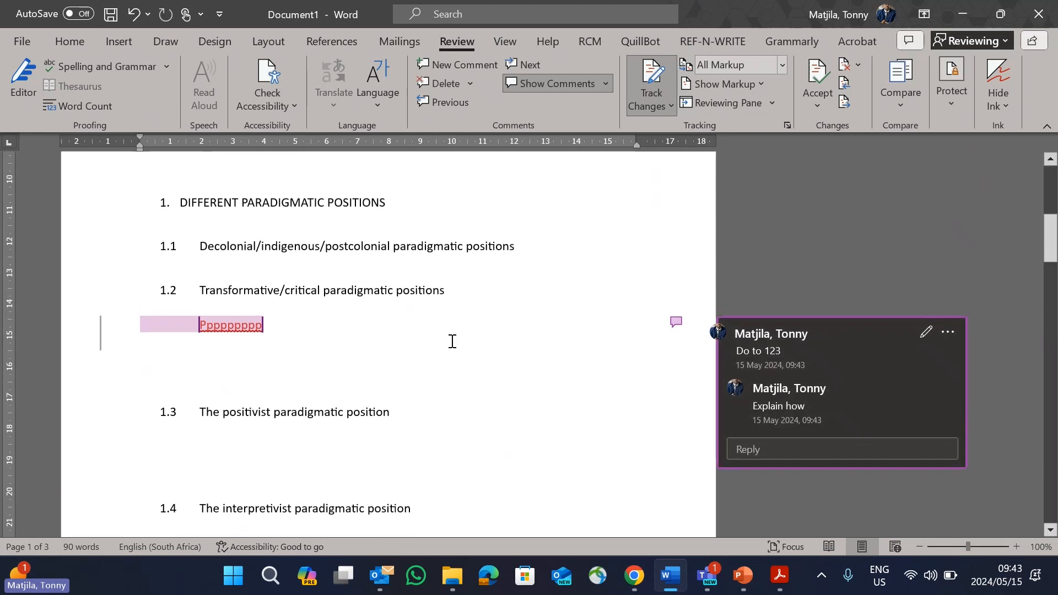
pyautogui.click(203, 328)
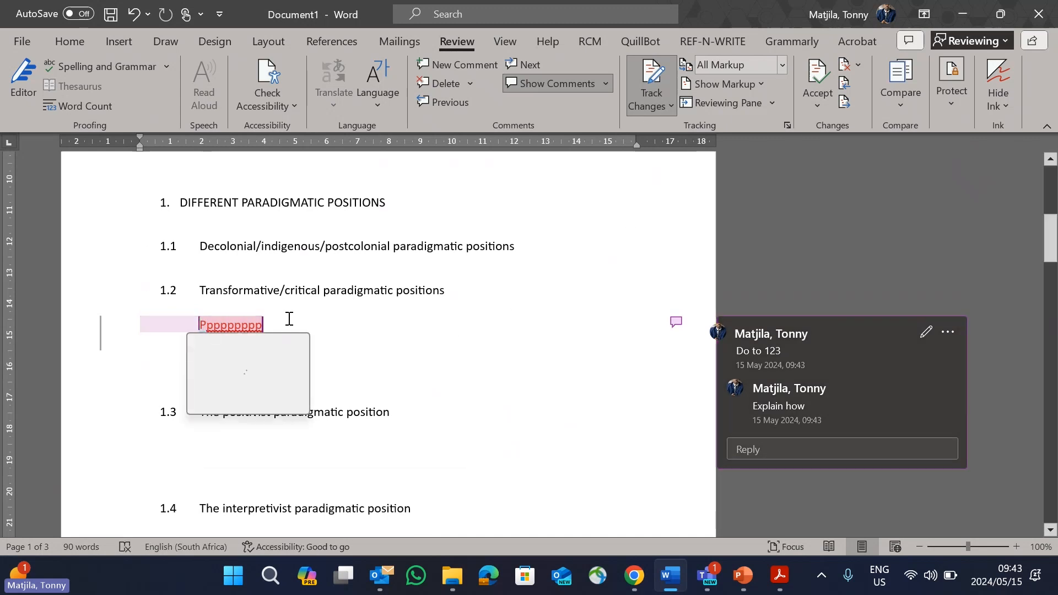
pyautogui.click(821, 110)
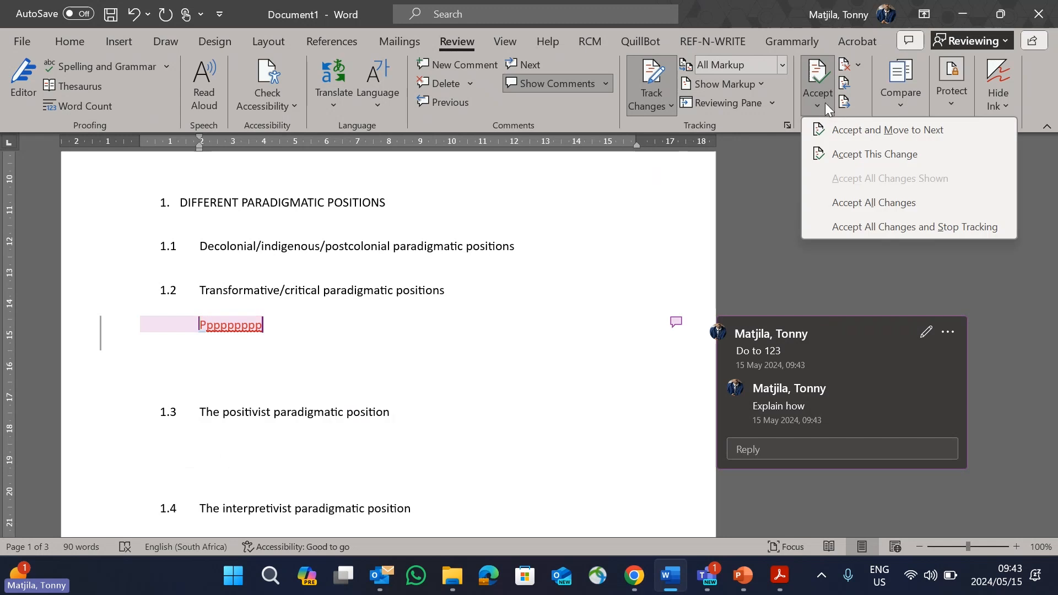
pyautogui.click(860, 66)
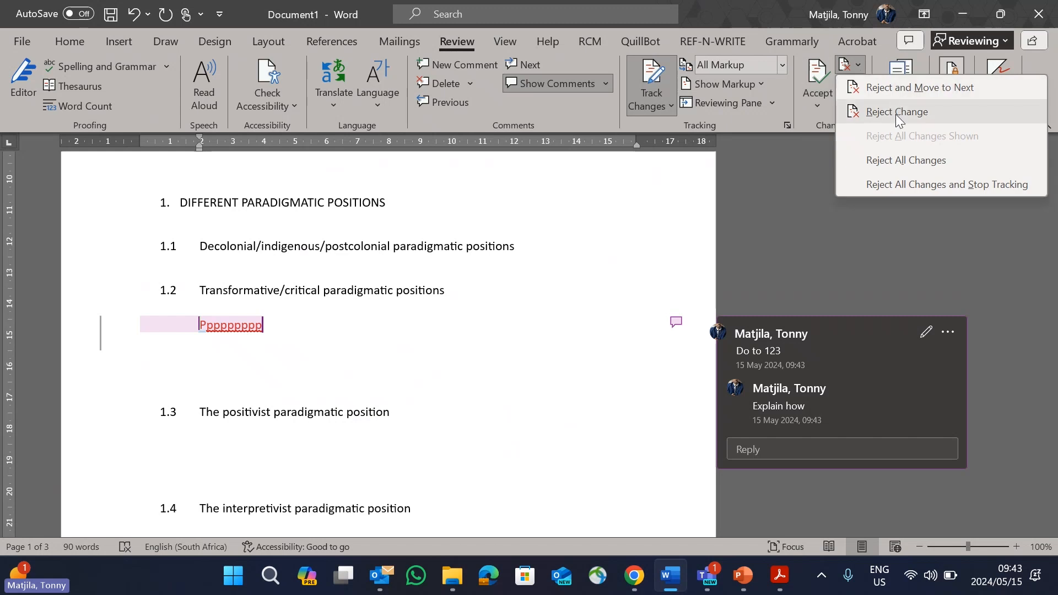
pyautogui.click(621, 273)
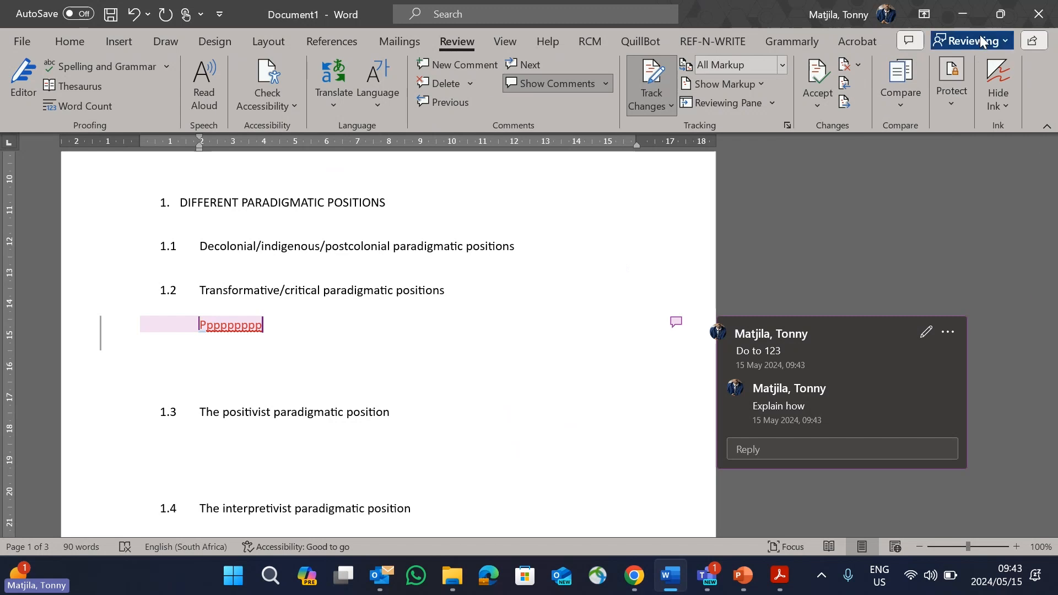
# Step: Return to the PowerPoint presentation, start the slide show from the Feedback slide and advance to the Take Aways slide
pyautogui.click(963, 14)
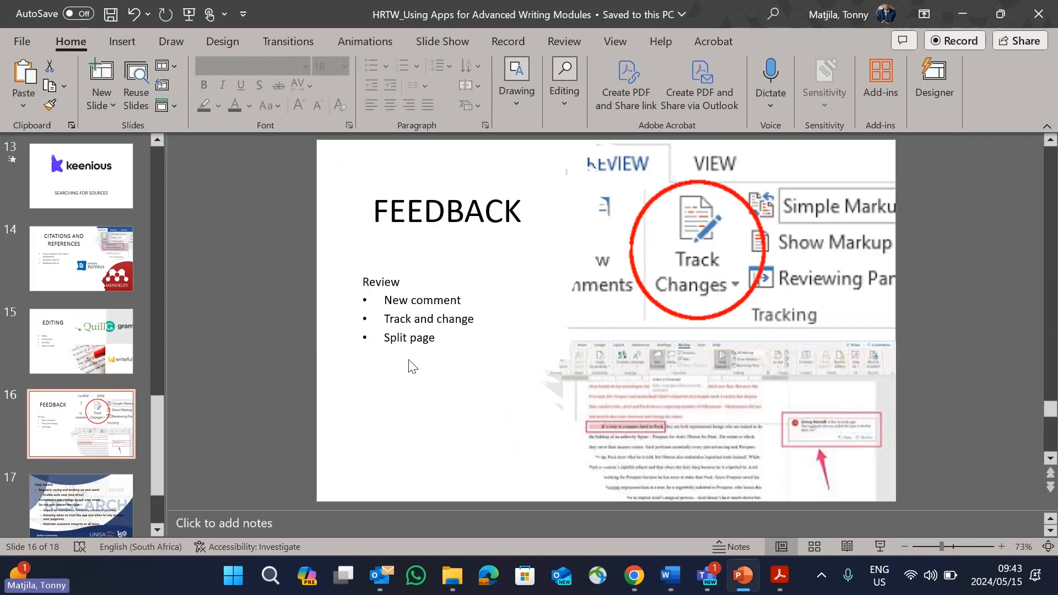
pyautogui.click(114, 441)
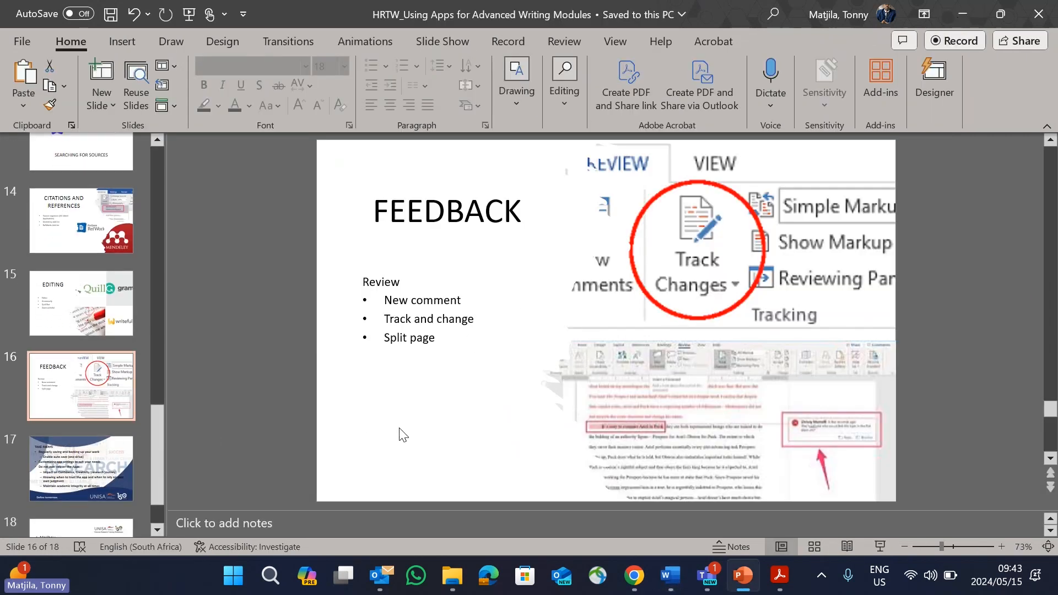
pyautogui.click(880, 546)
pyautogui.click(288, 579)
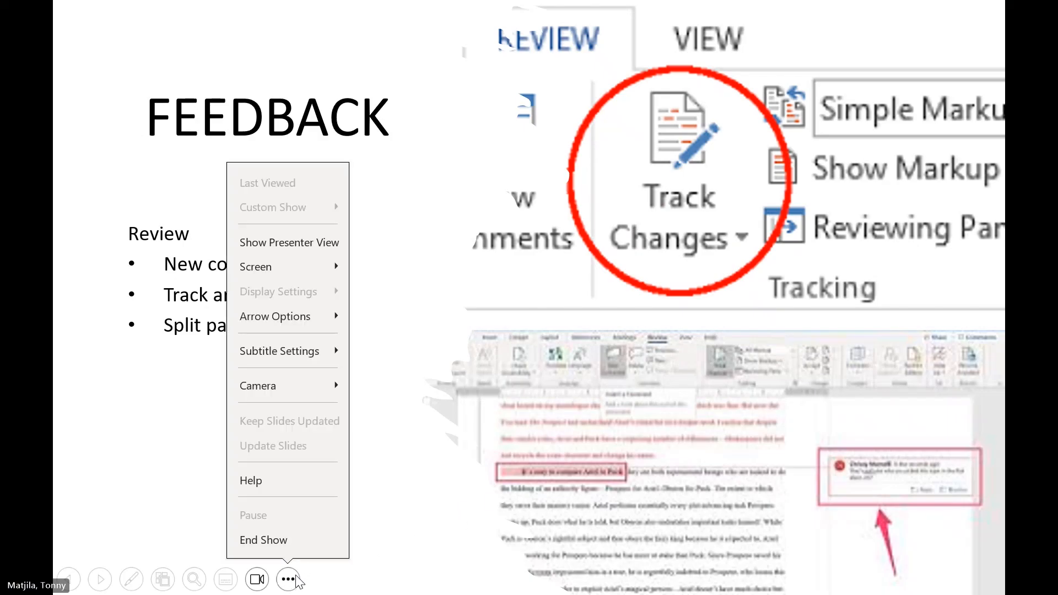
pyautogui.click(356, 330)
pyautogui.click(438, 285)
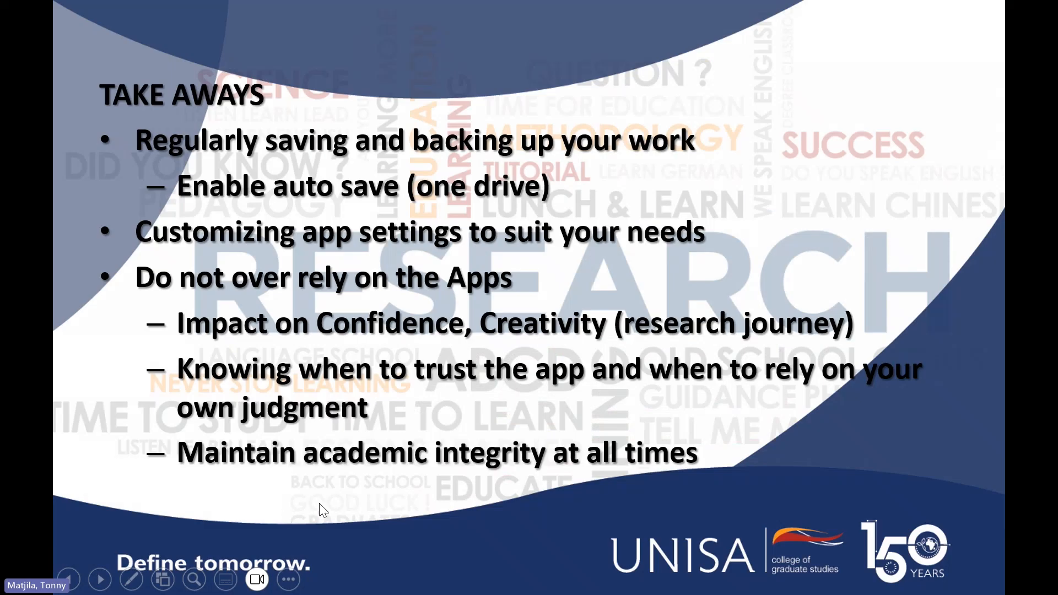